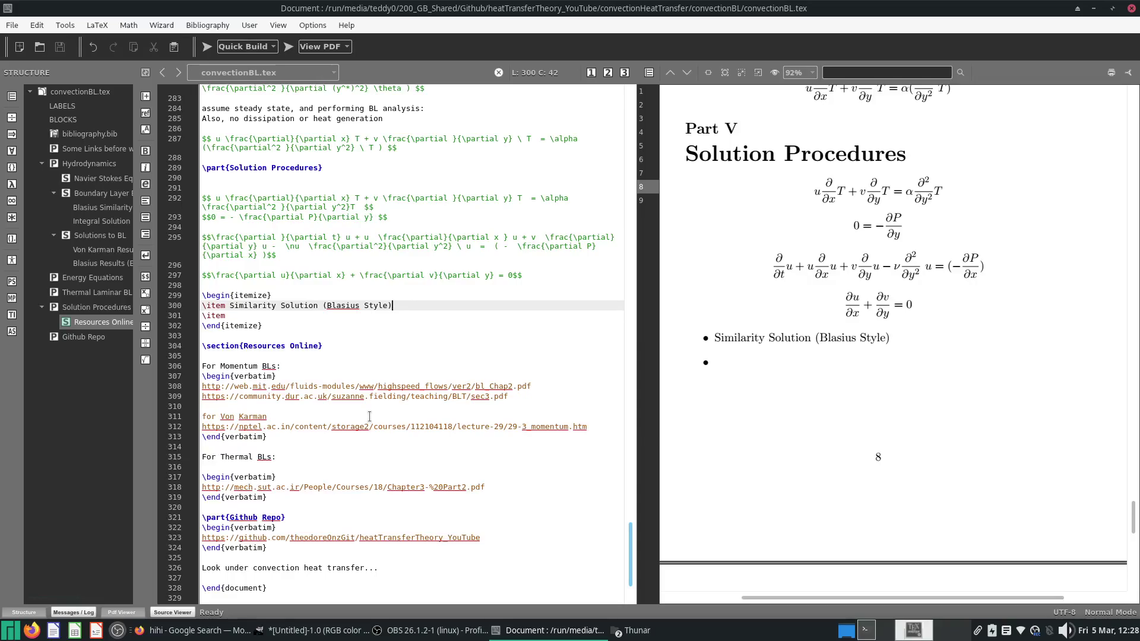
Delete the time-derivative term from the momentum equation in the Solution Procedures part, then save and rebuild the PDF.
scroll(832, 269, "up", 5)
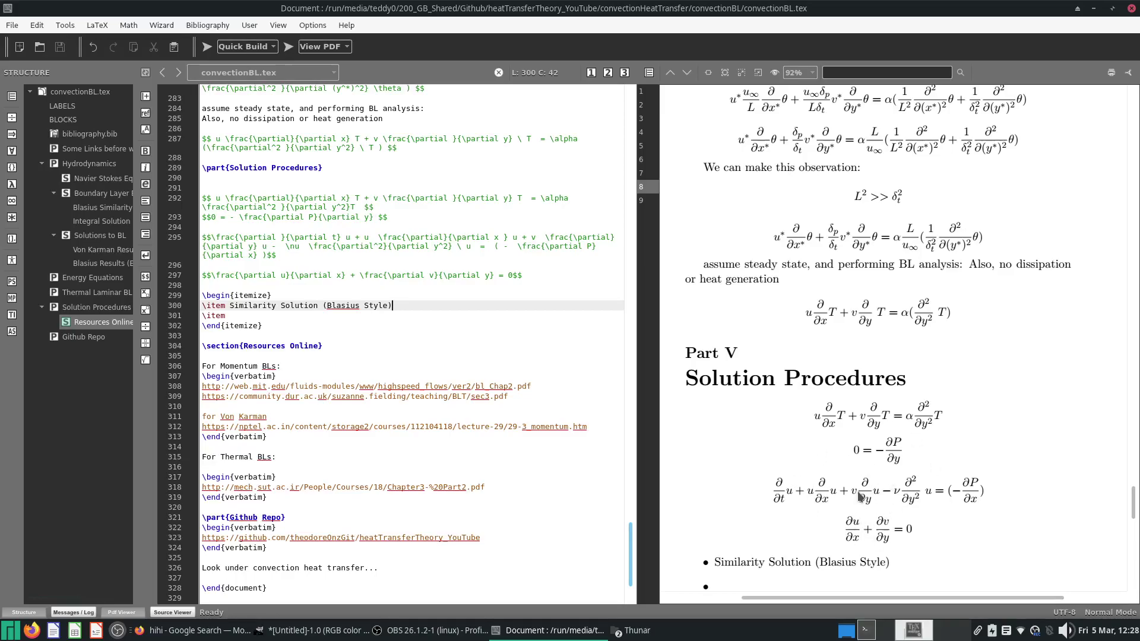
scroll(861, 497, "down", 3)
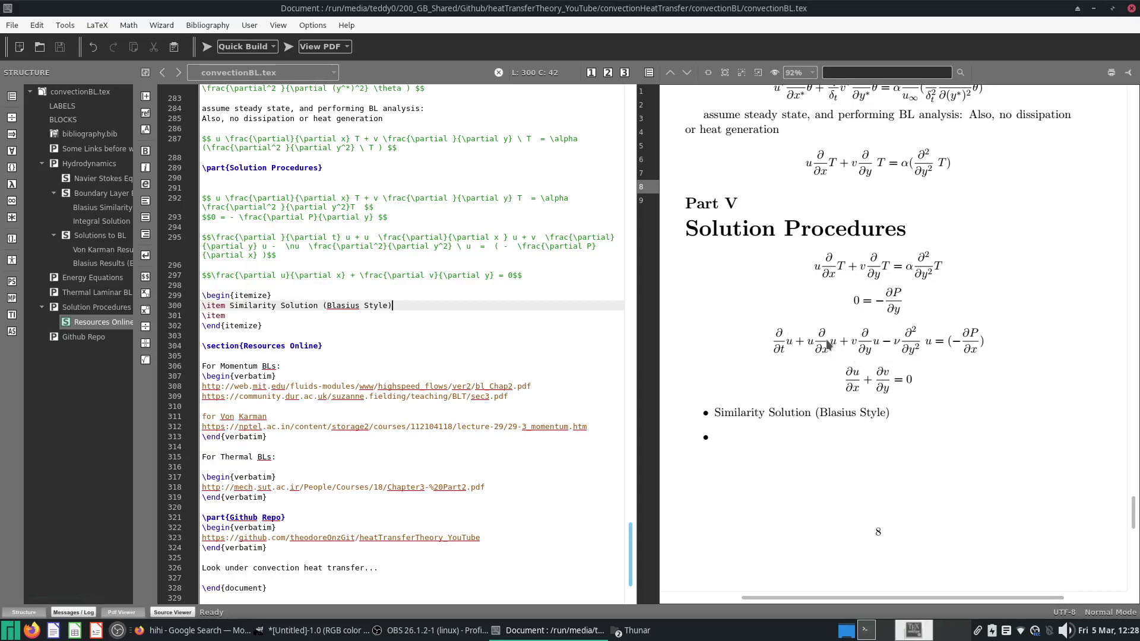
left_click_drag(364, 238, 286, 231)
key("shift+Down")
key("shift+Right")
key("shift+Right")
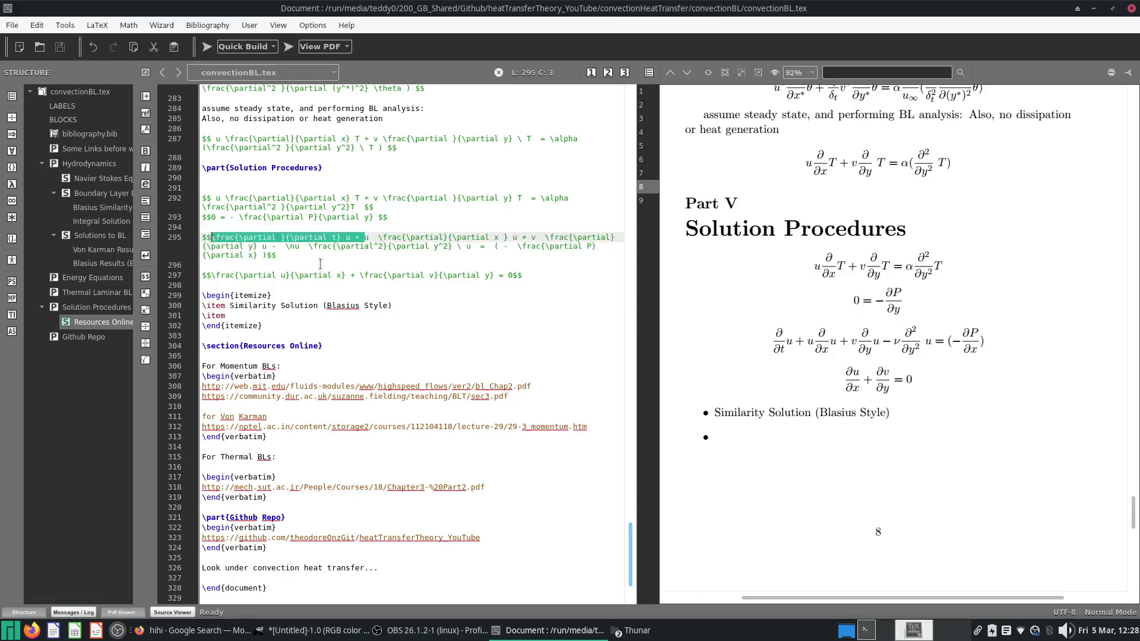
key("Delete")
key("ctrl+s")
left_click(206, 46)
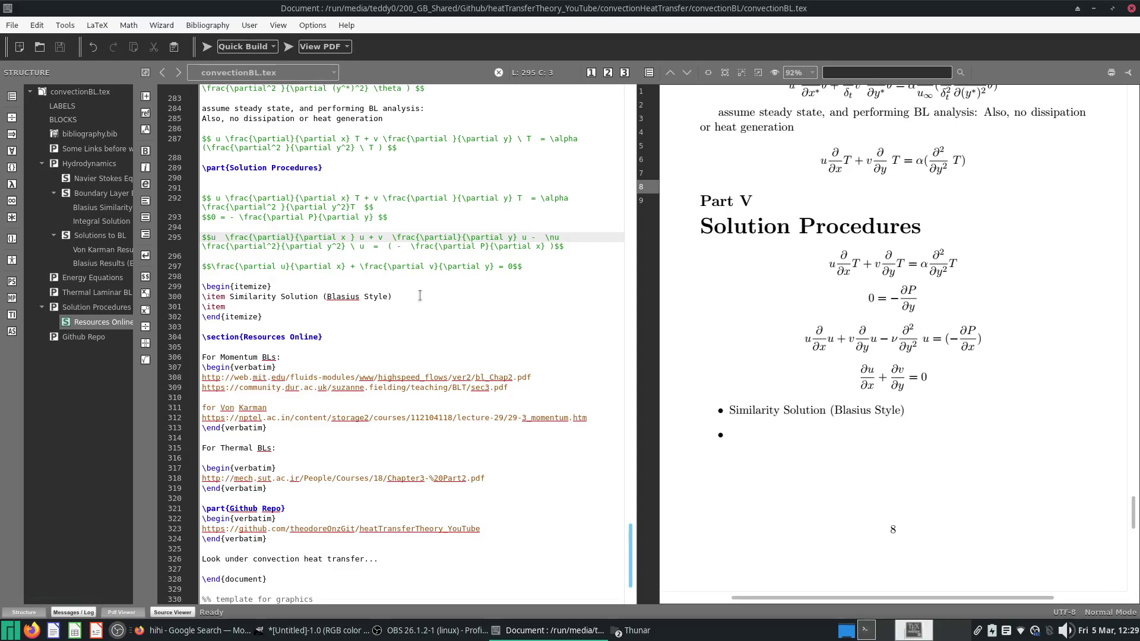
Add the line "Solution Procedures:" directly above the bulleted list, then save and rebuild the PDF.
left_click(306, 278)
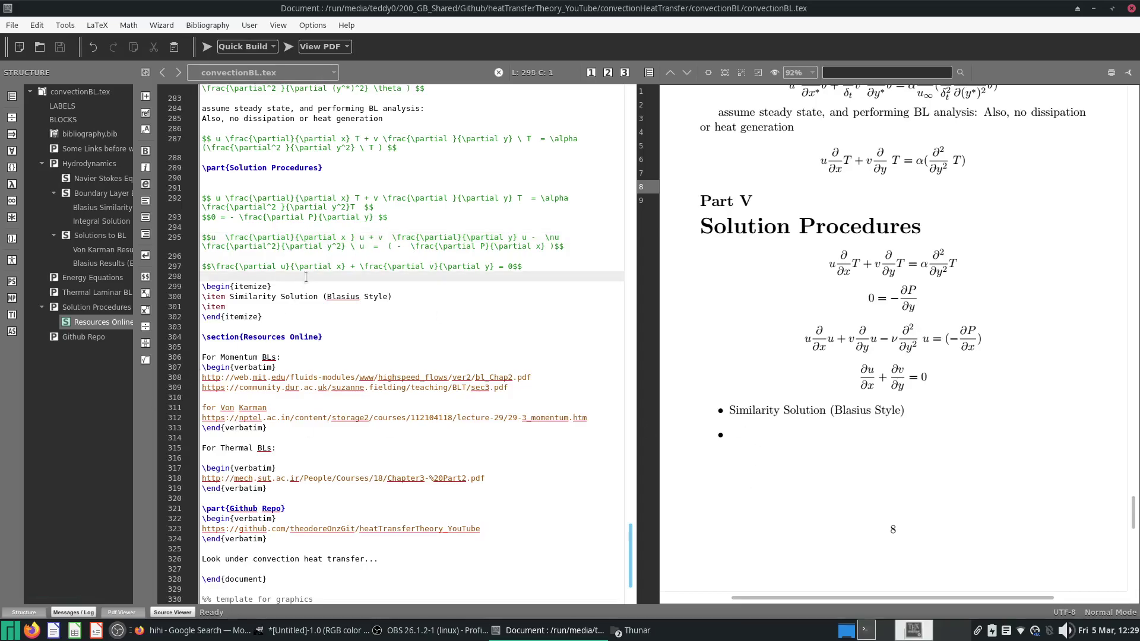
key("Return")
type("Solution Procedu")
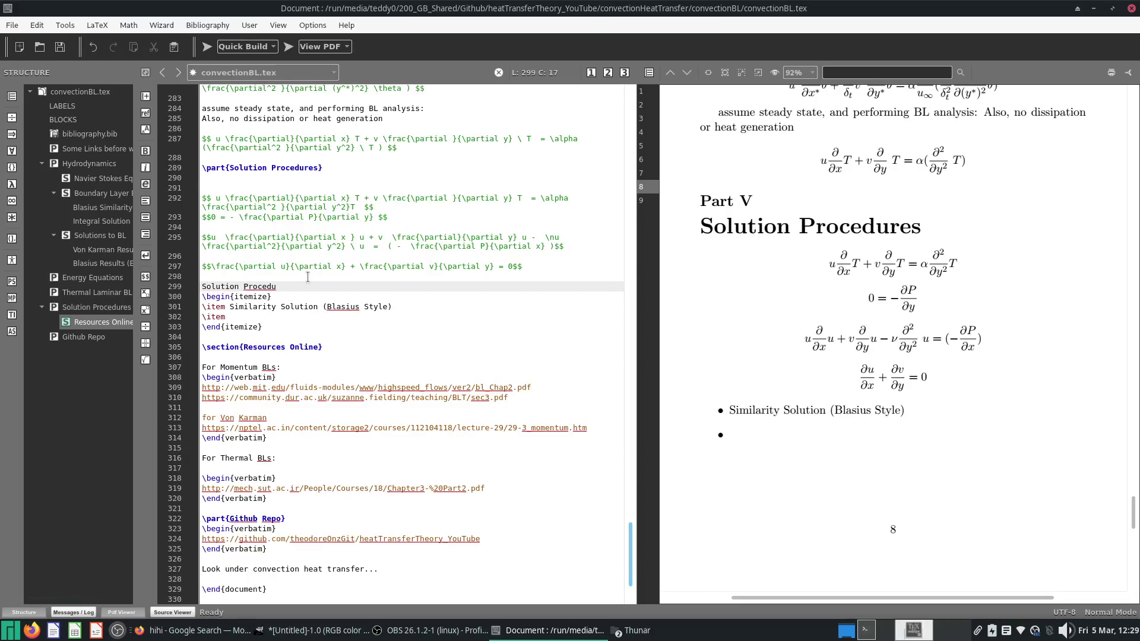
key("ctrl+s")
type("res")
key("ctrl+s")
type(":")
key("ctrl+s")
left_click(207, 46)
scroll(735, 422, "down", 3)
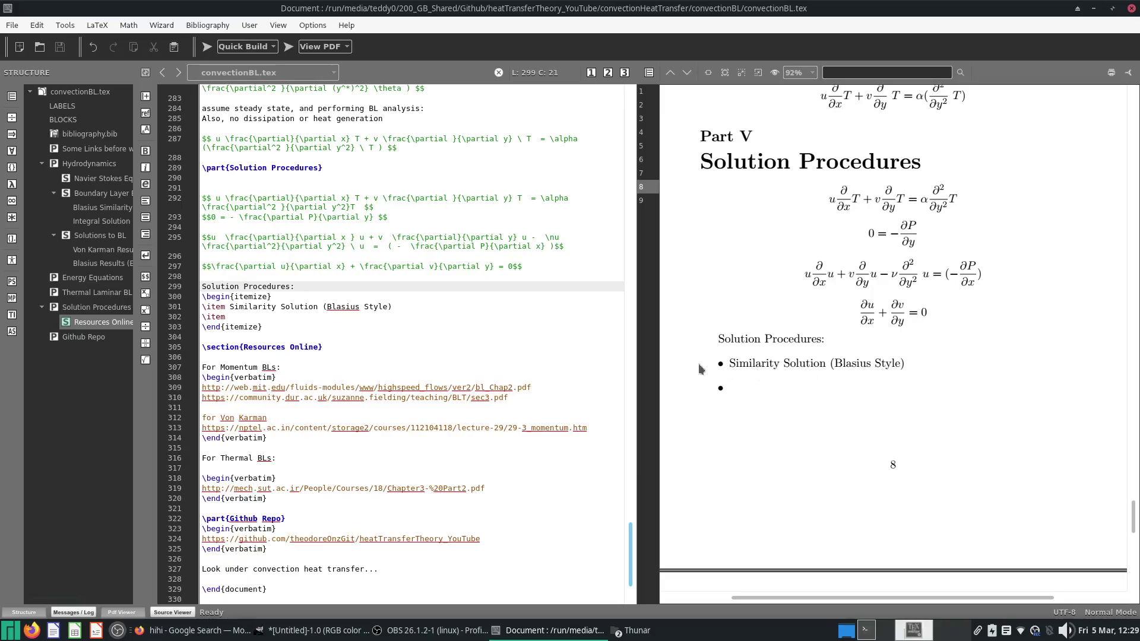
Fill the empty second list item with "Integral Solution (Von Karman Style)".
left_click(322, 316)
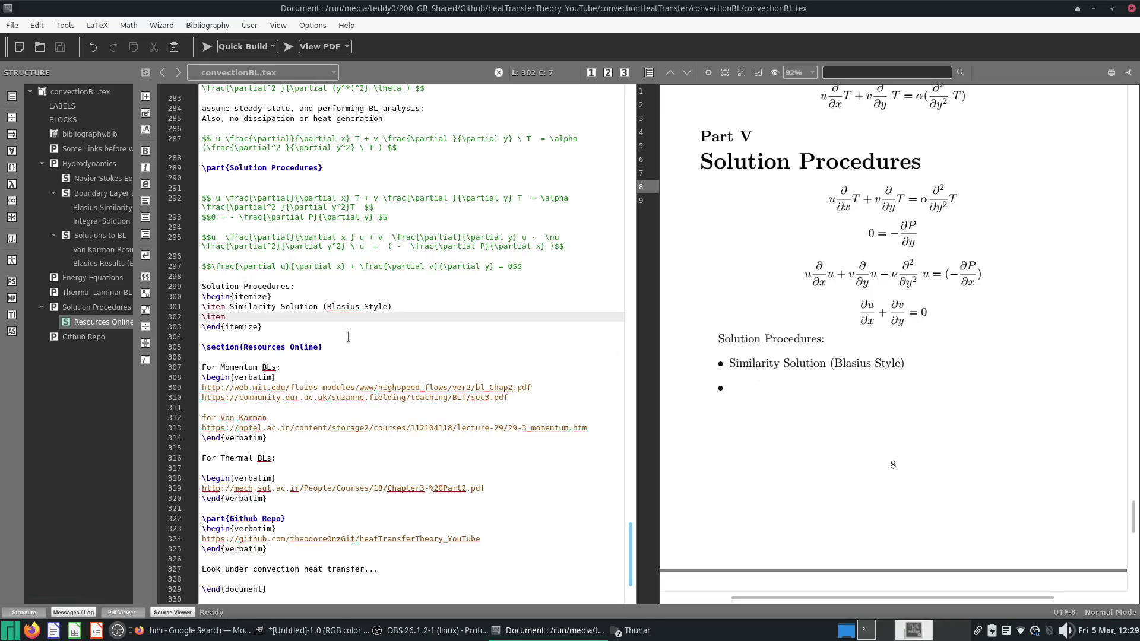
type("Von Karman Style Solution")
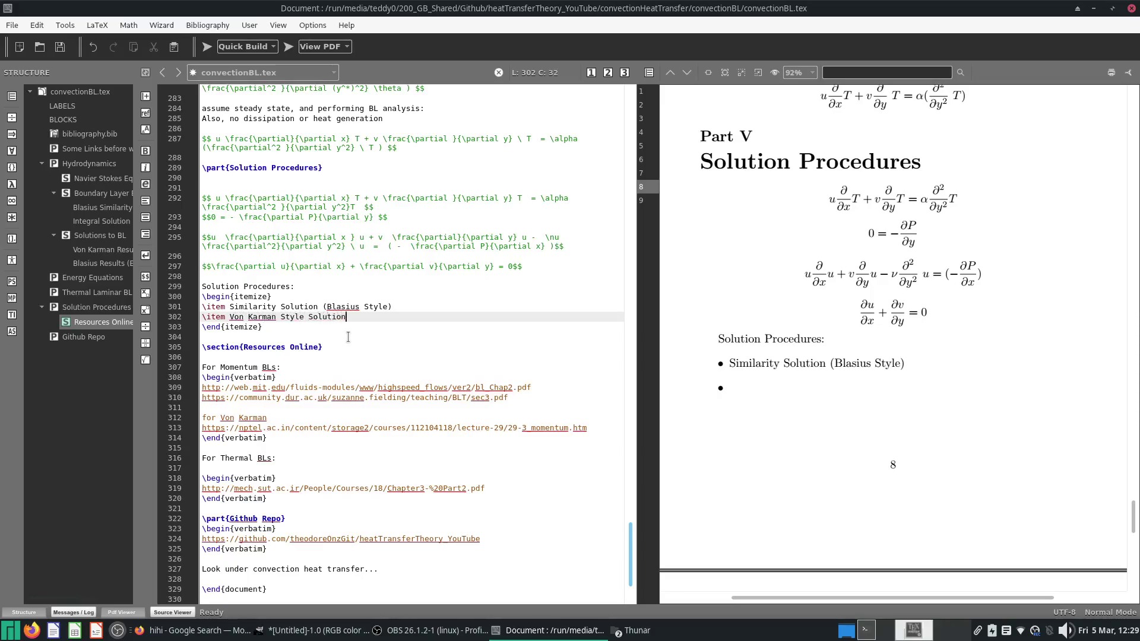
type("Integral Solution (")
key("Left")
type(")")
key("shift+End")
key("BackSpace")
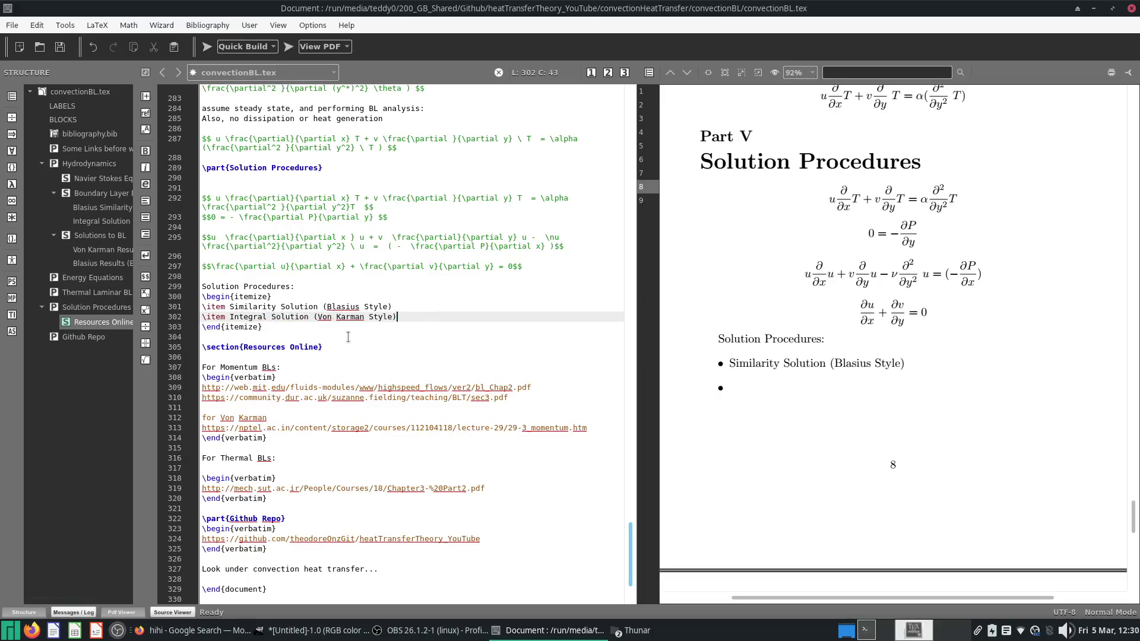
Add a third list item reading "Computational Fluid Dynamics (MultiPhysics)", then save and rebuild the PDF.
key("Return")
type("\\it")
key("Return")
key("ctrl+s")
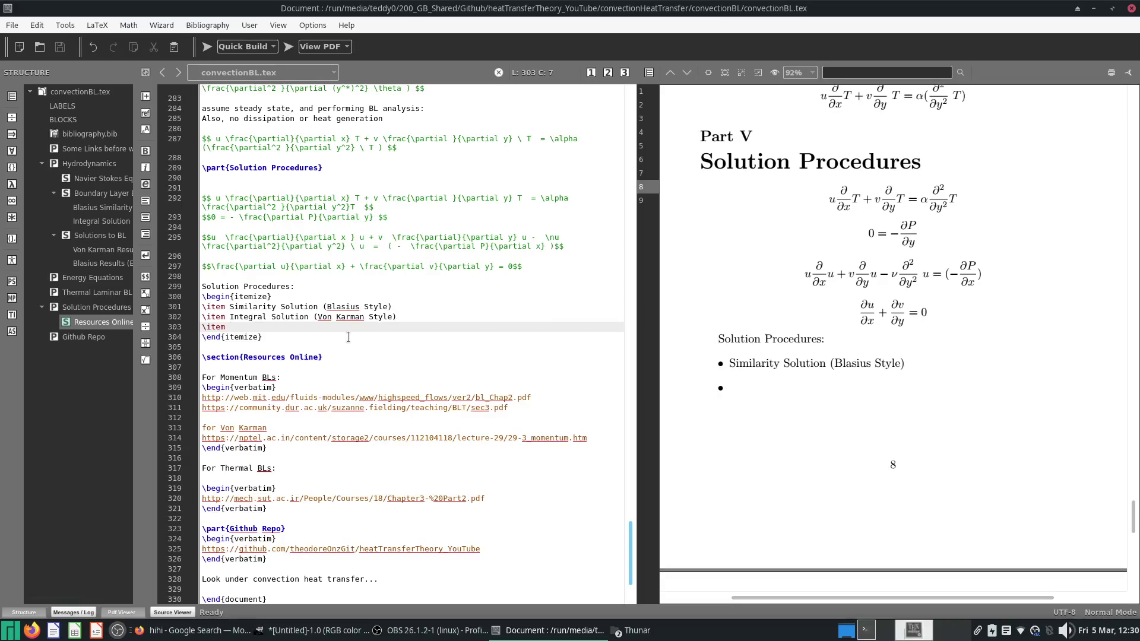
type("Computational Fluid Dyna")
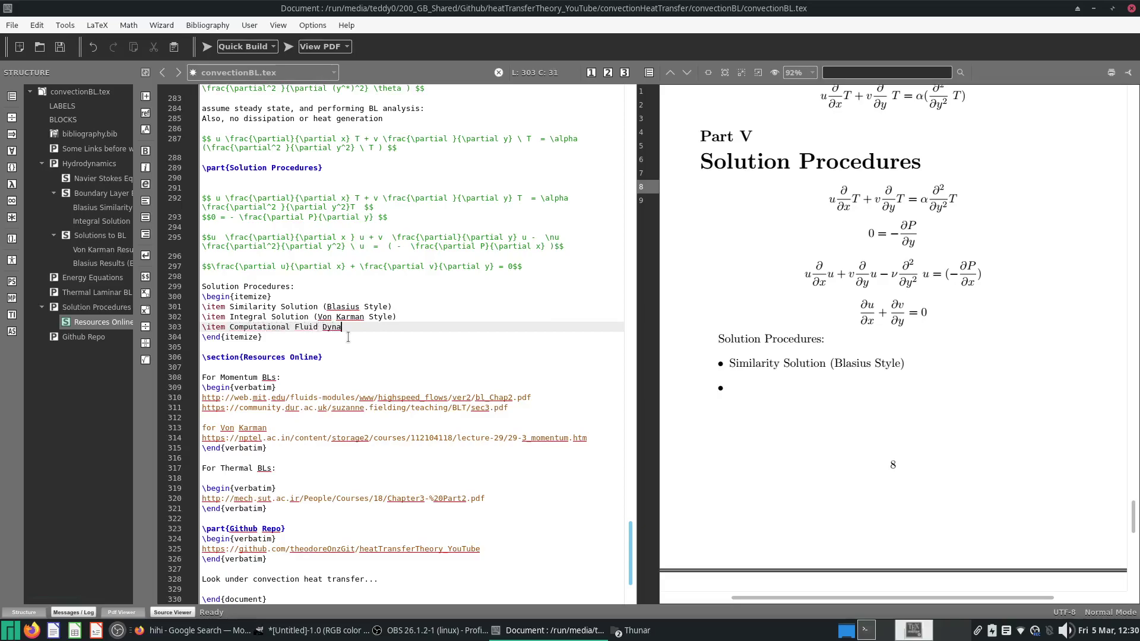
type("mics (MultiPhysics)")
key("ctrl+s")
key("ctrl+s")
left_click(206, 47)
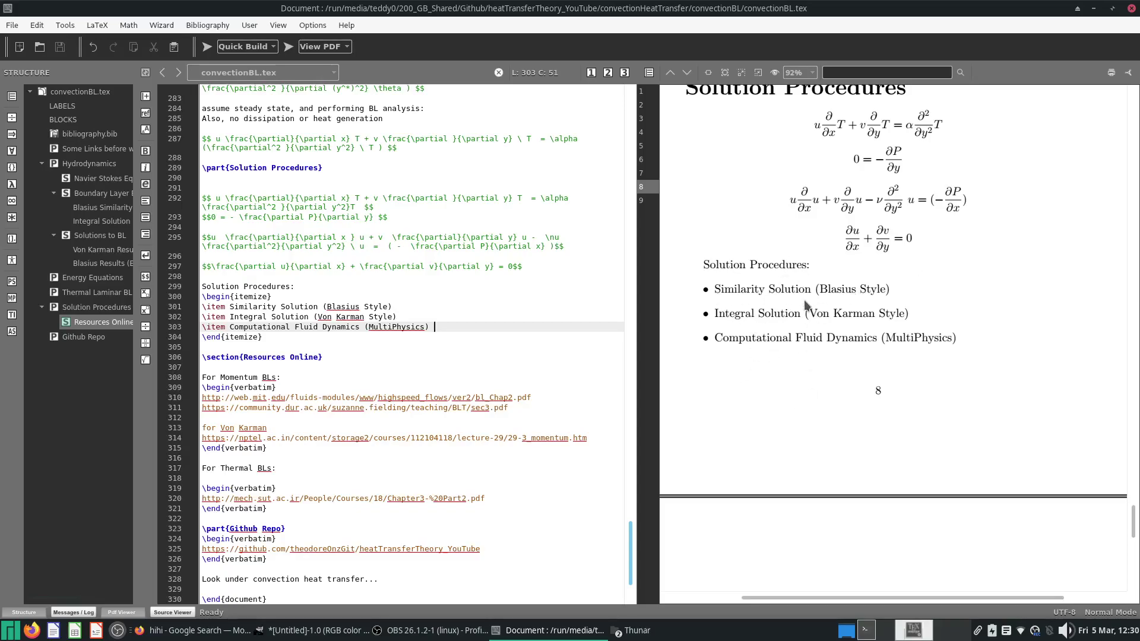
Append "[GOLD STANDARD]" to the Similarity Solution list item and rebuild the PDF.
left_click(528, 298)
left_click(540, 306)
type("[GOLD STANDARD[")
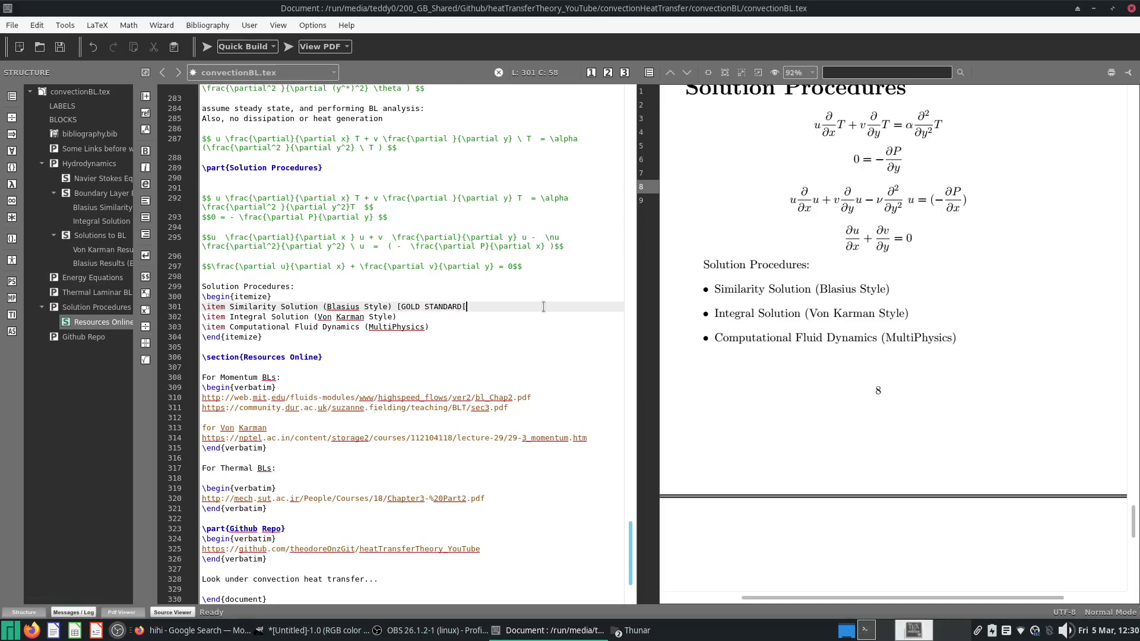
key("BackSpace")
type("]")
key("F5")
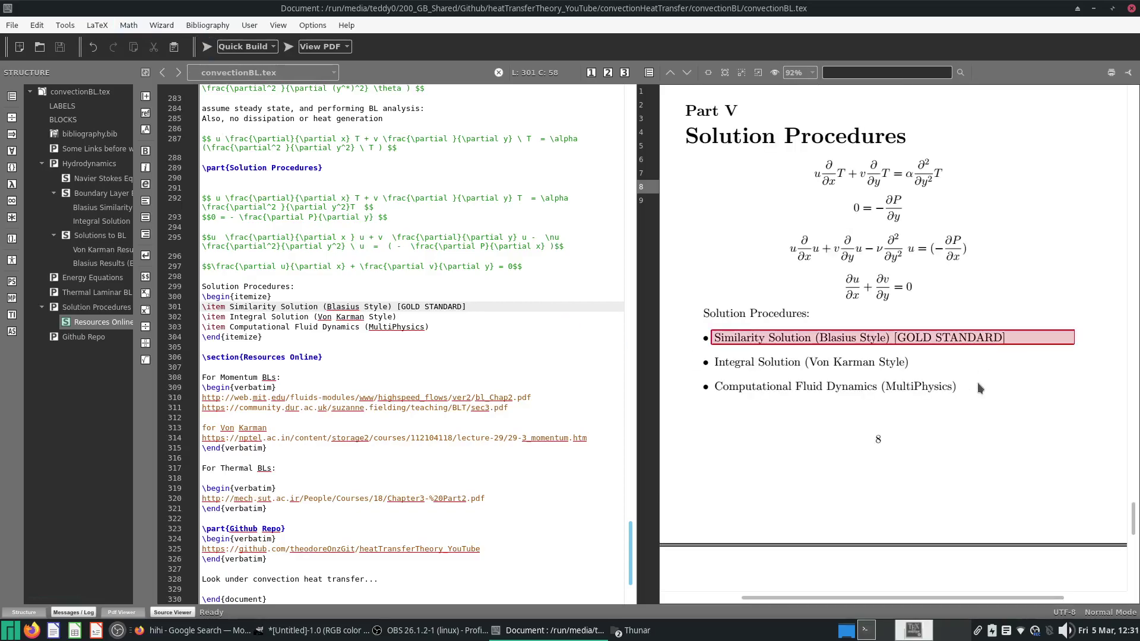
Insert two blank lines between the end of the list and the Resources Online section, and save the file.
left_click(440, 348)
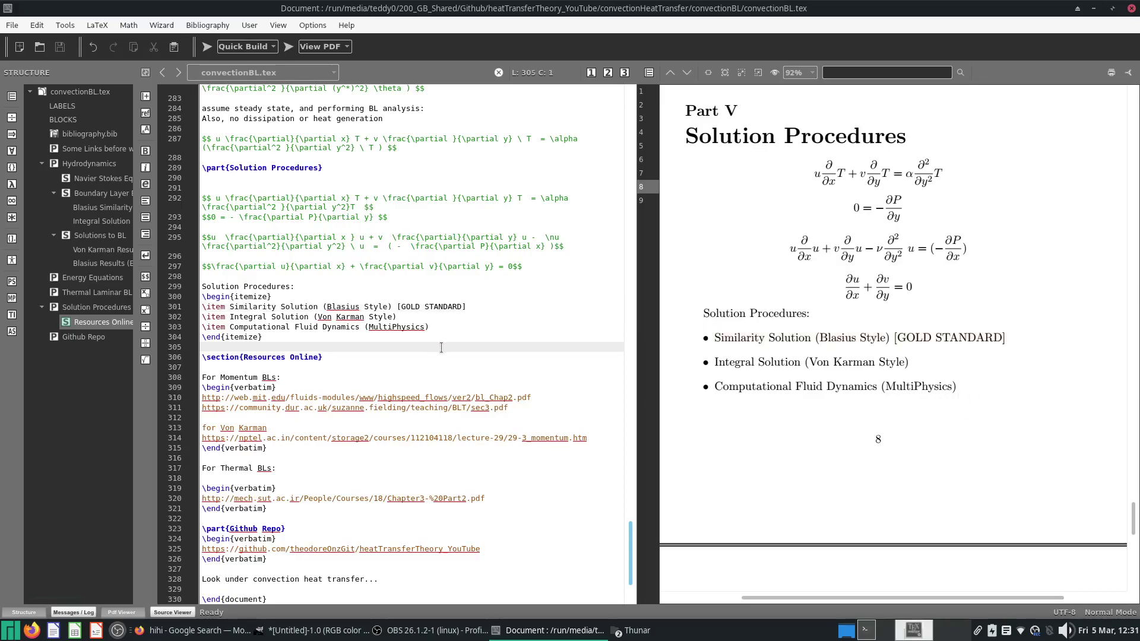
key("Return")
key("Return")
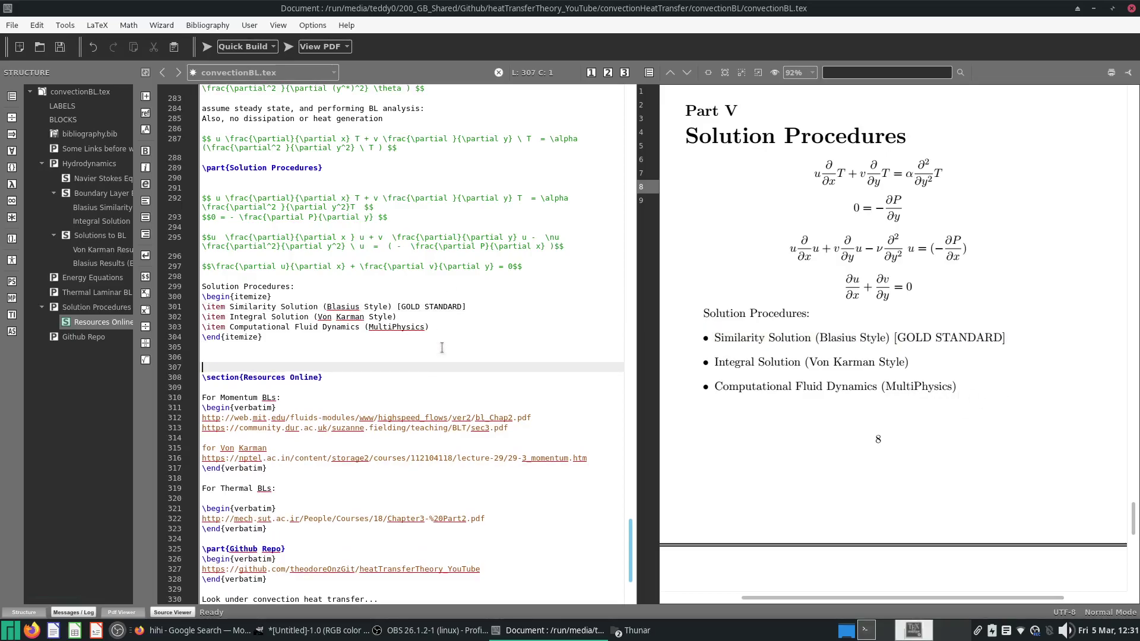
key("ctrl+s")
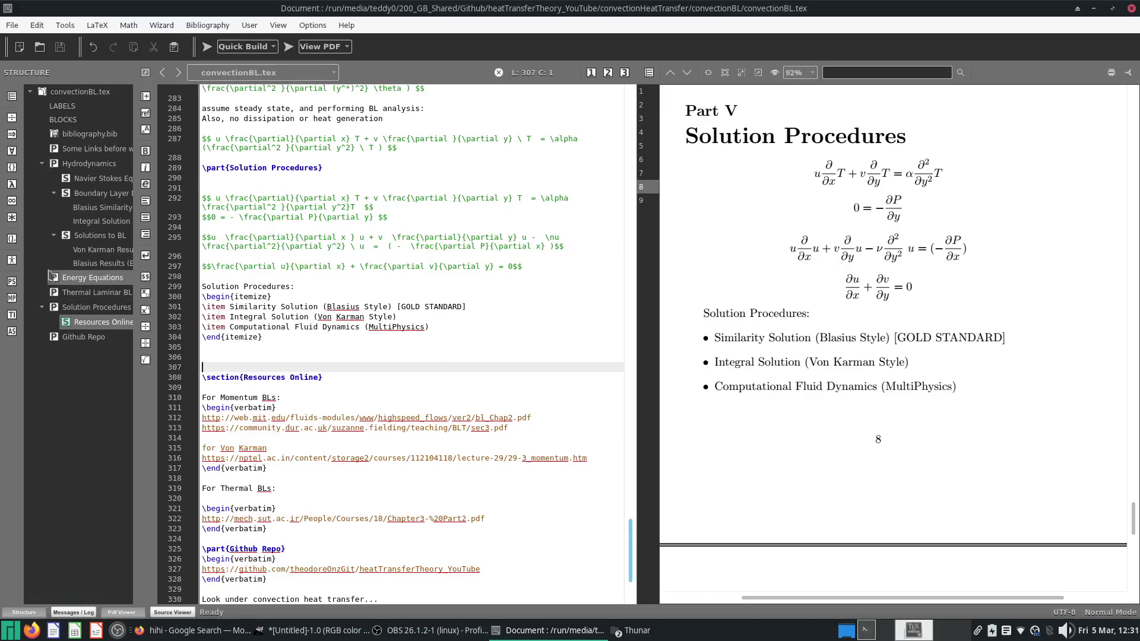
Copy the block of equations from the Blasius Similarity Solution subsubsection, from f'=0 at eta=0 through the tau_x expression.
left_click(102, 208)
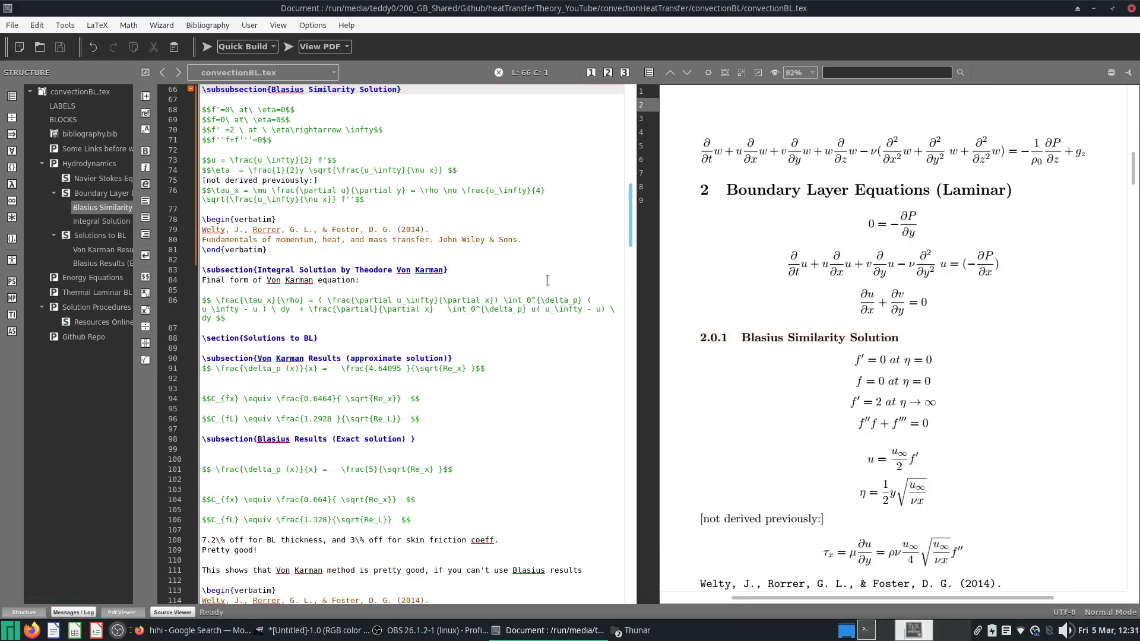
scroll(546, 281, "up", 2)
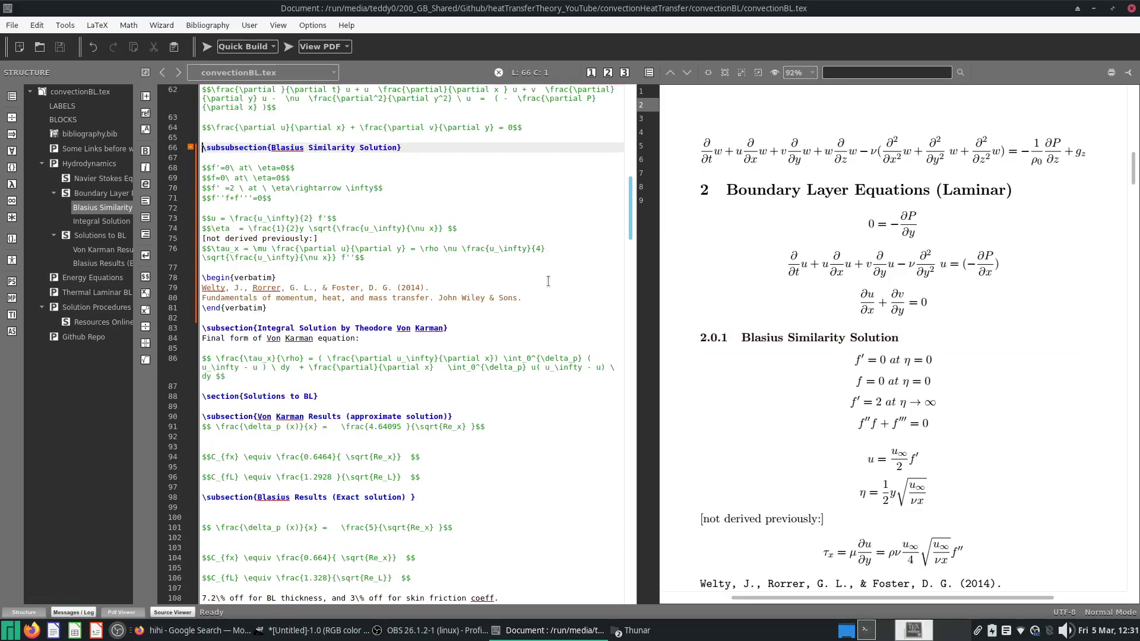
triple_click(314, 254)
key("Right")
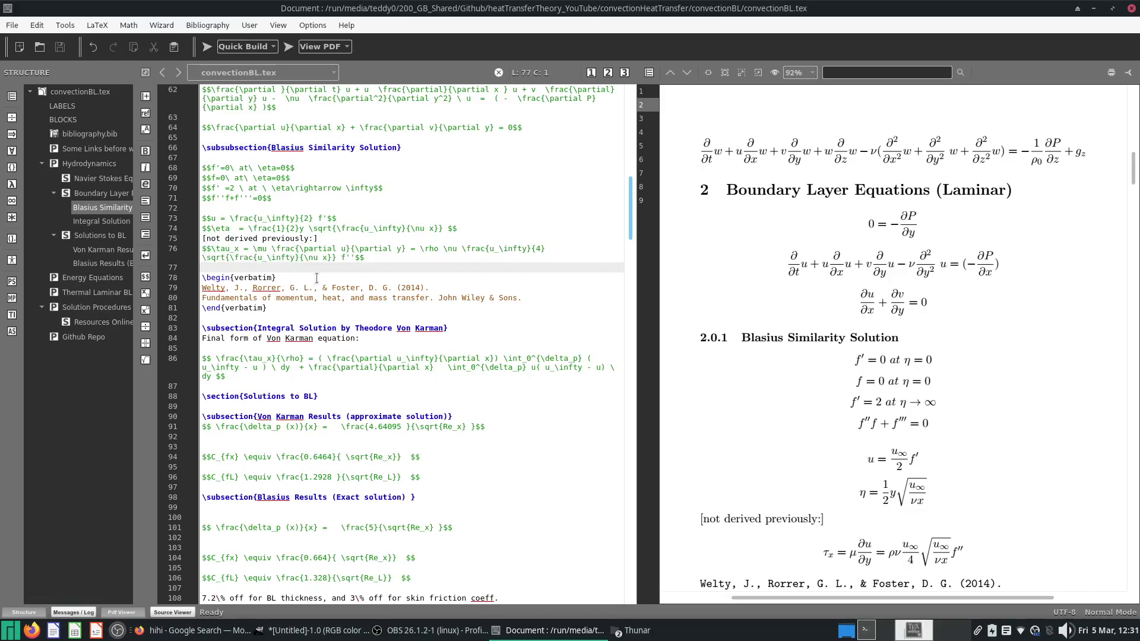
left_click(269, 169)
left_click(371, 258)
left_click_drag(344, 240, 203, 168)
Add a section titled "back to similarity Solution" after the solution procedures list.
left_click(109, 321)
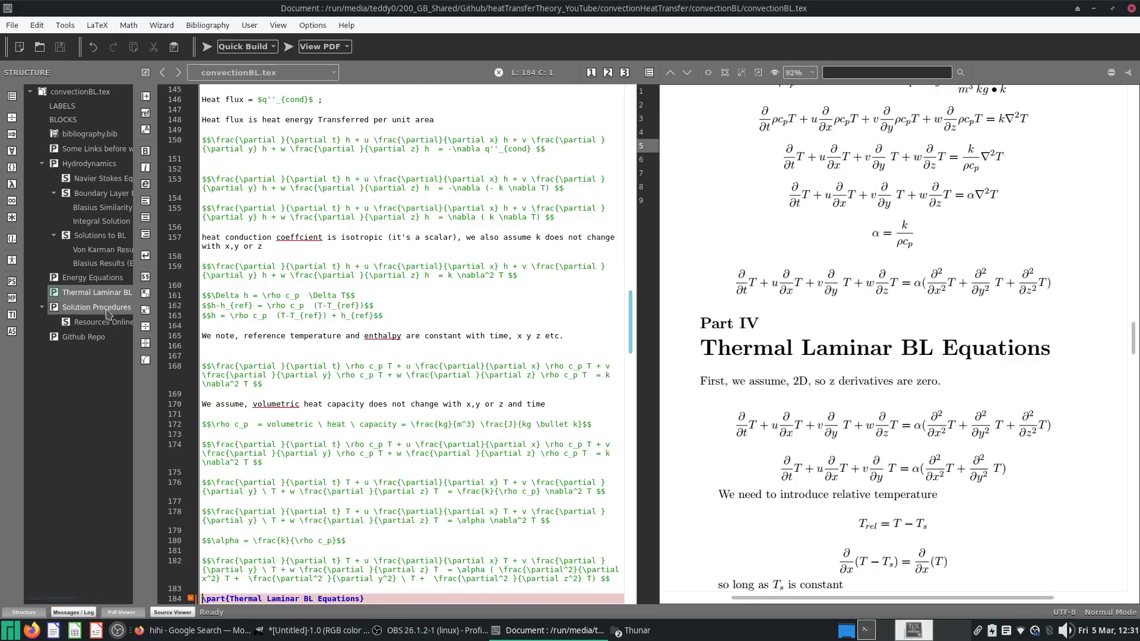
scroll(410, 416, "down", 8)
left_click(345, 332)
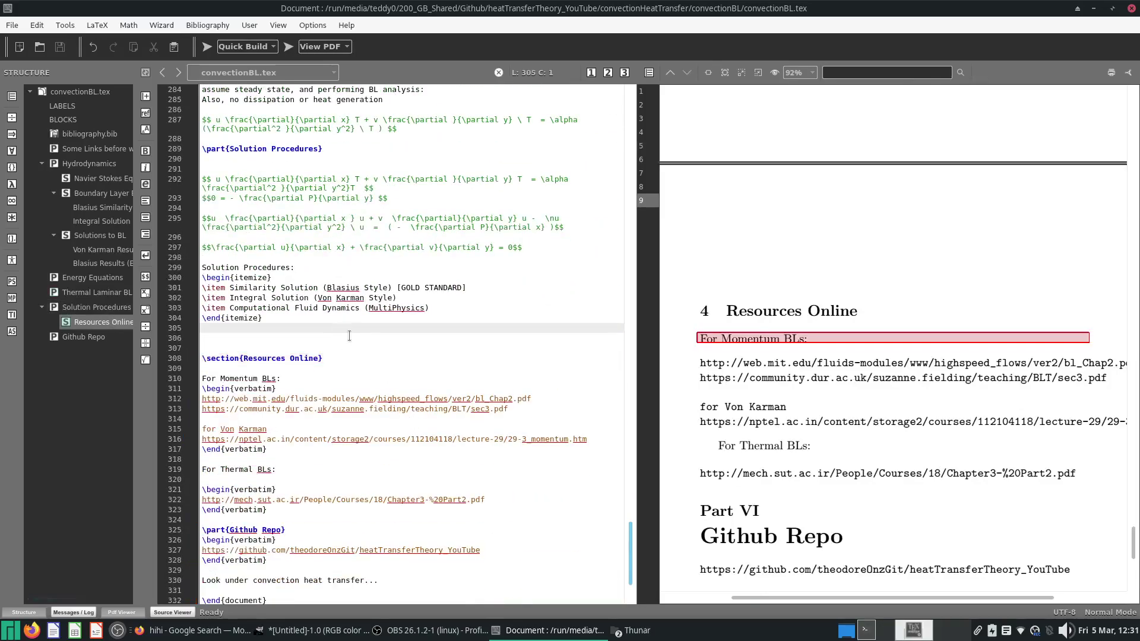
key("Return")
type("\\sec")
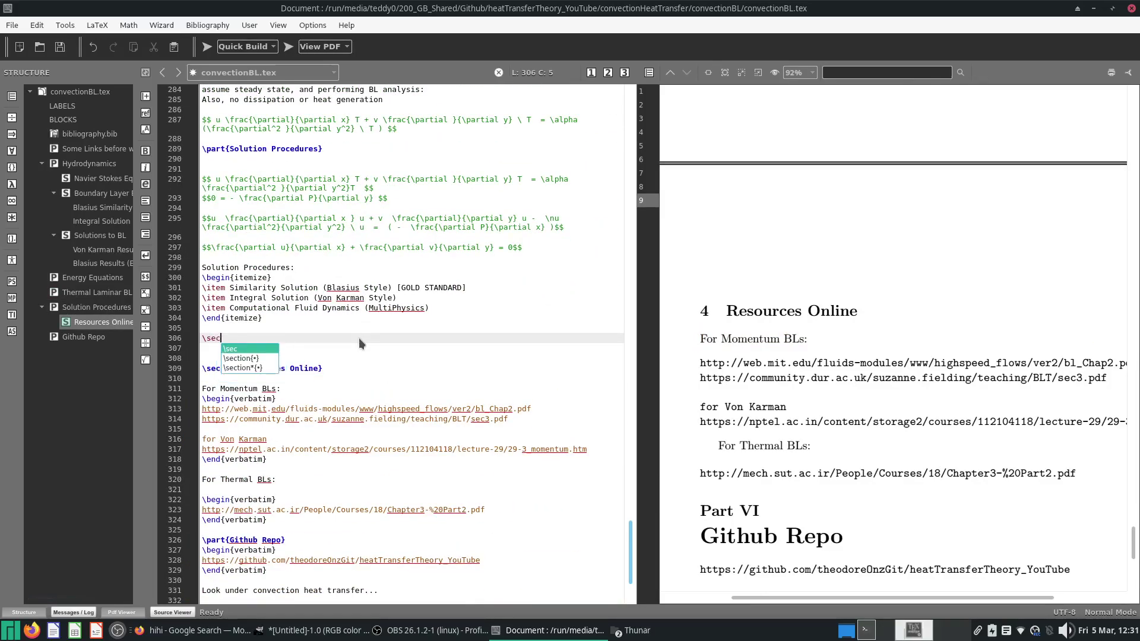
key("Down")
key("Return")
type("back to")
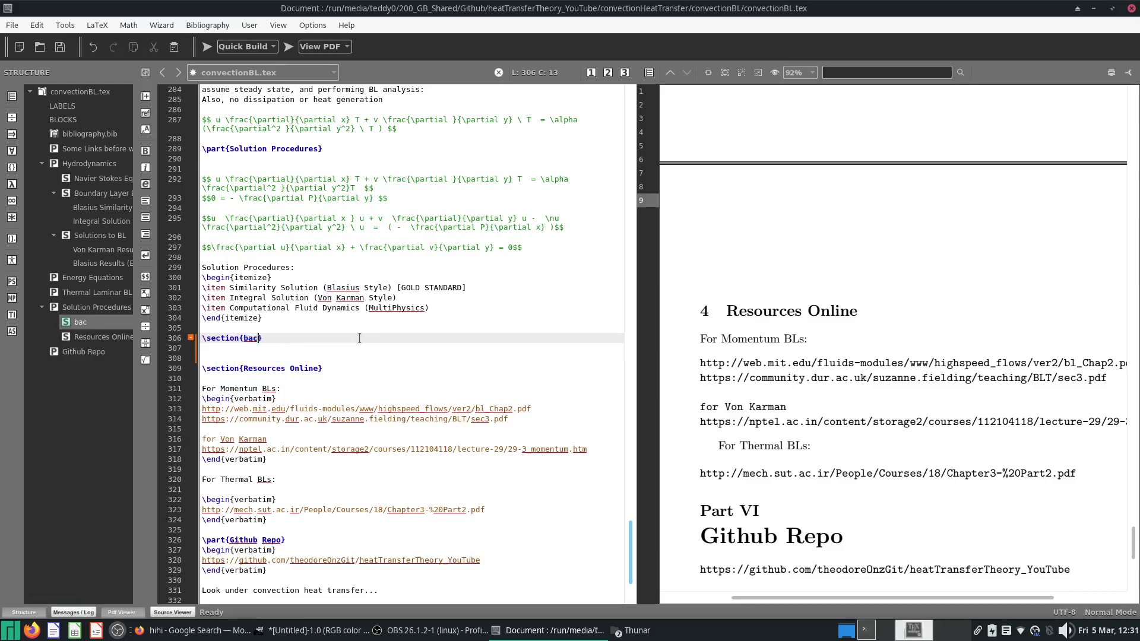
type(" similarity Solution")
Paste the copied Blasius equations under the "back to similarity Solution" heading, save, and check them in the rebuilt PDF.
key("End")
key("Return")
key("Return")
type("$$f'=0\\ at\\ \\eta=0$$ $$f=0\\ at\\ \\eta=0$$ $$f' =2 \\ at \\ \\eta\\rightarrow \\infty$$ $$f''f+f'''=0$$  $$u = \\frac{u_\\infty}{2} f'$$ $$\\eta  = \\frac{1}{2}y \\sqrt{\\frac{u_\\infty}{\\nu x}} $$ [not derived previously:] $$\\tau_x = \\mu \\frac{\\partial u}{\\partial y} = \\rho \\nu \\frac{u_\\infty}{4} \\sqrt{\\frac{u_\\infty}{\\nu x}} f''$$")
key("ctrl+s")
scroll(438, 375, "down", 2)
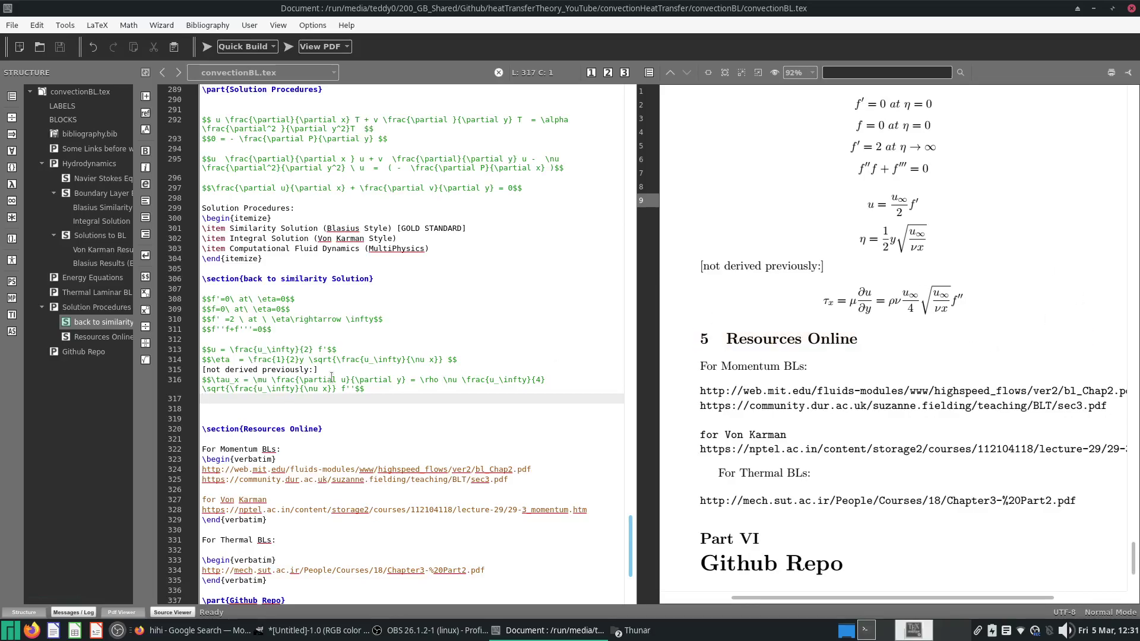
scroll(963, 304, "up", 3)
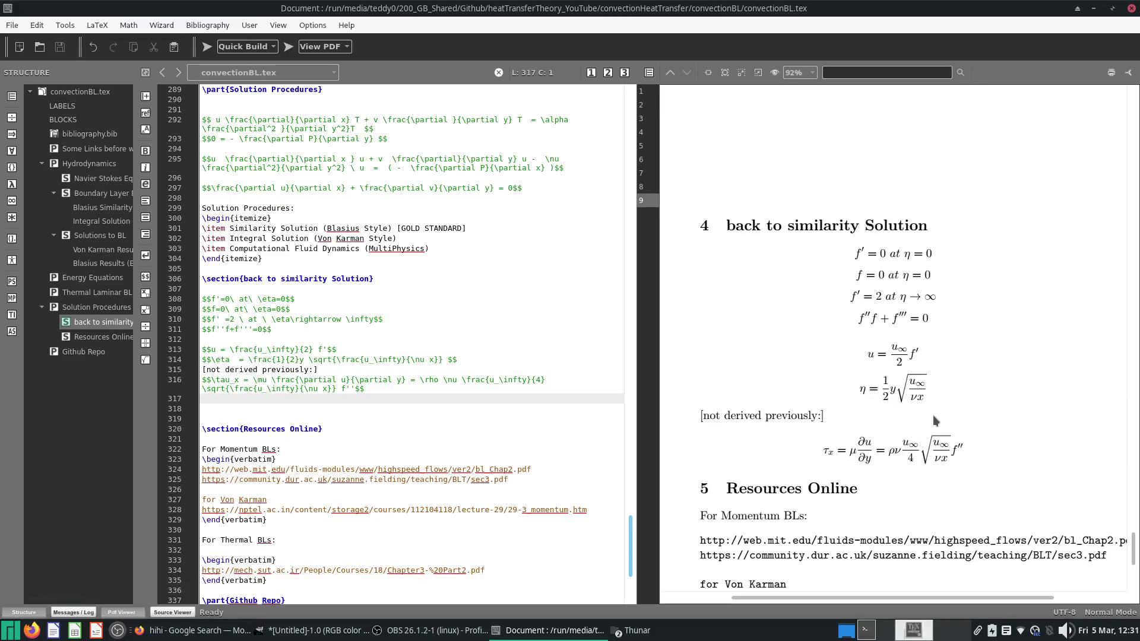
Add the line "In case of no pressure gradient," above the equations in the similarity section, followed by blank lines.
scroll(932, 415, "up", 6)
scroll(806, 303, "up", 3)
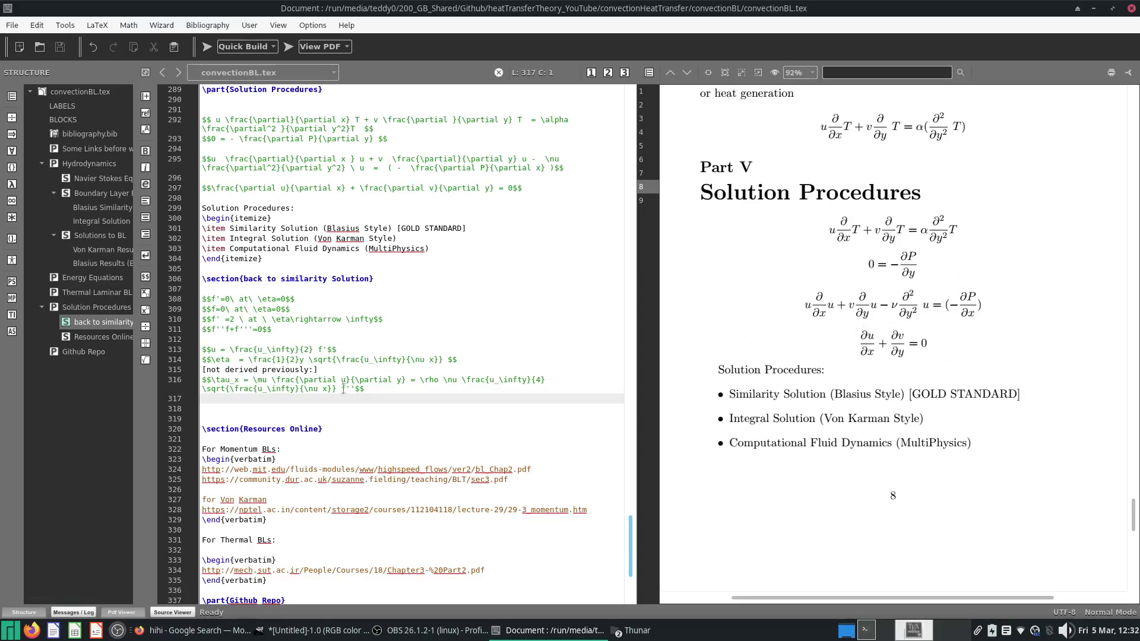
scroll(326, 387, "down", 6)
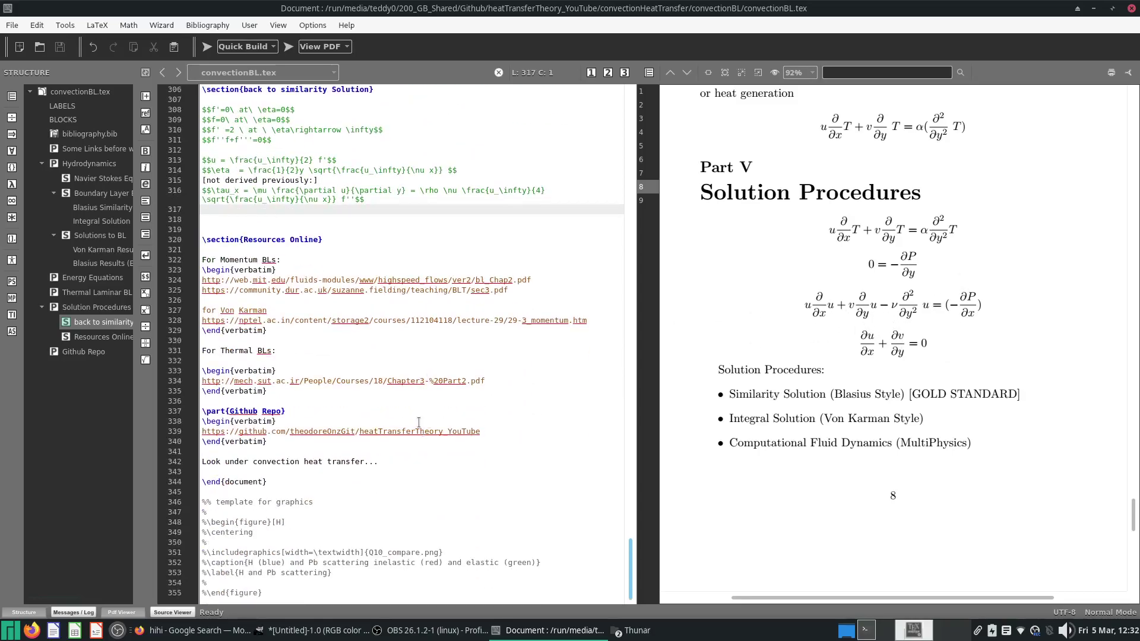
scroll(355, 333, "up", 4)
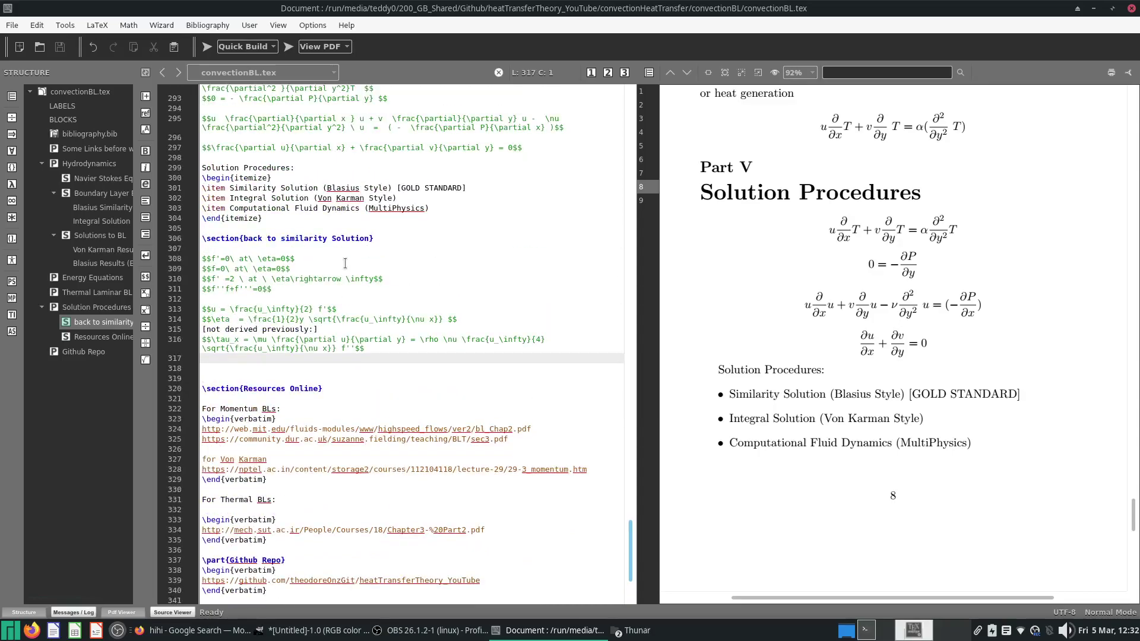
left_click(374, 245)
key("Return")
type("In case ")
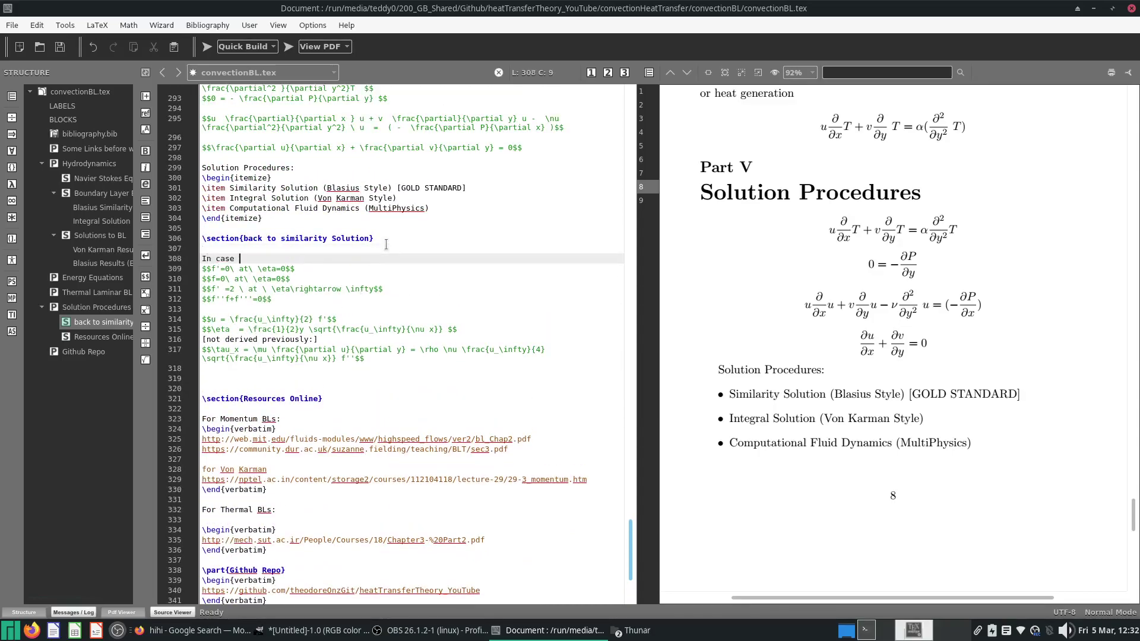
type("of no pressure gradient,")
key("Return")
key("Return")
key("Return")
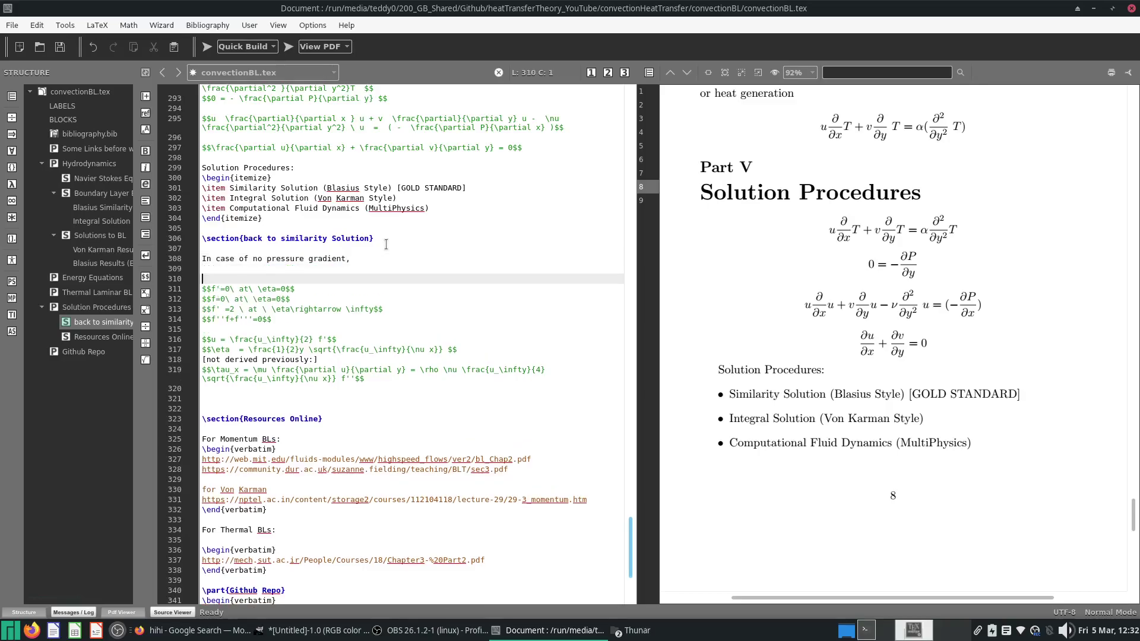
Add the line "And nondimensionalising" directly above the f' boundary conditions, save, and check its spelling suggestions without applying one.
type("And nondimensional")
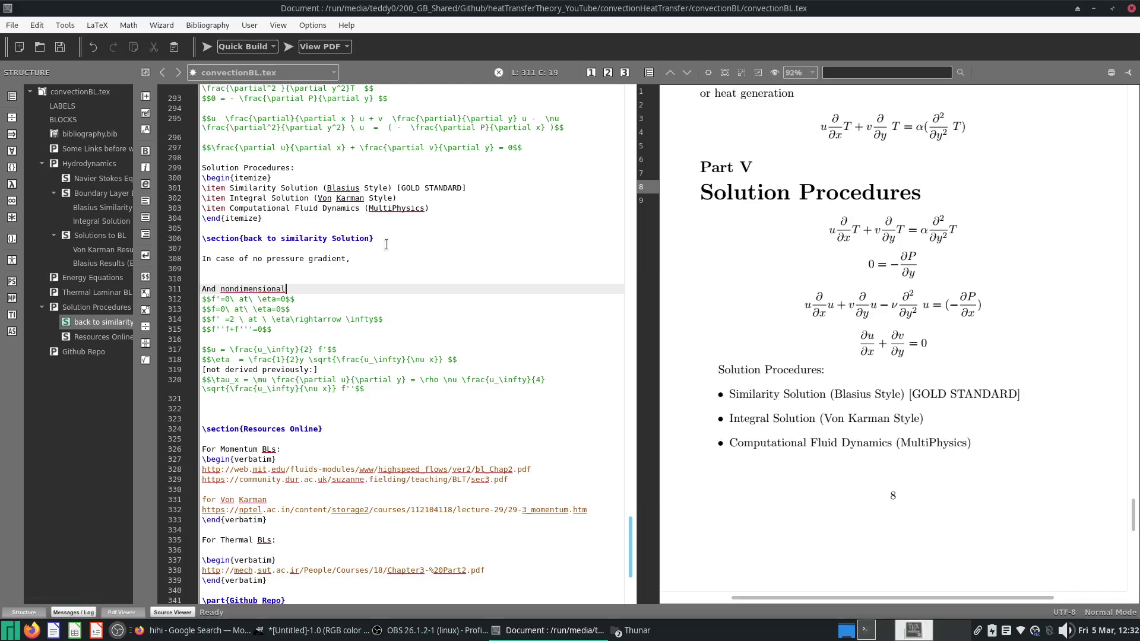
type("ising")
key("ctrl+s")
right_click(300, 290)
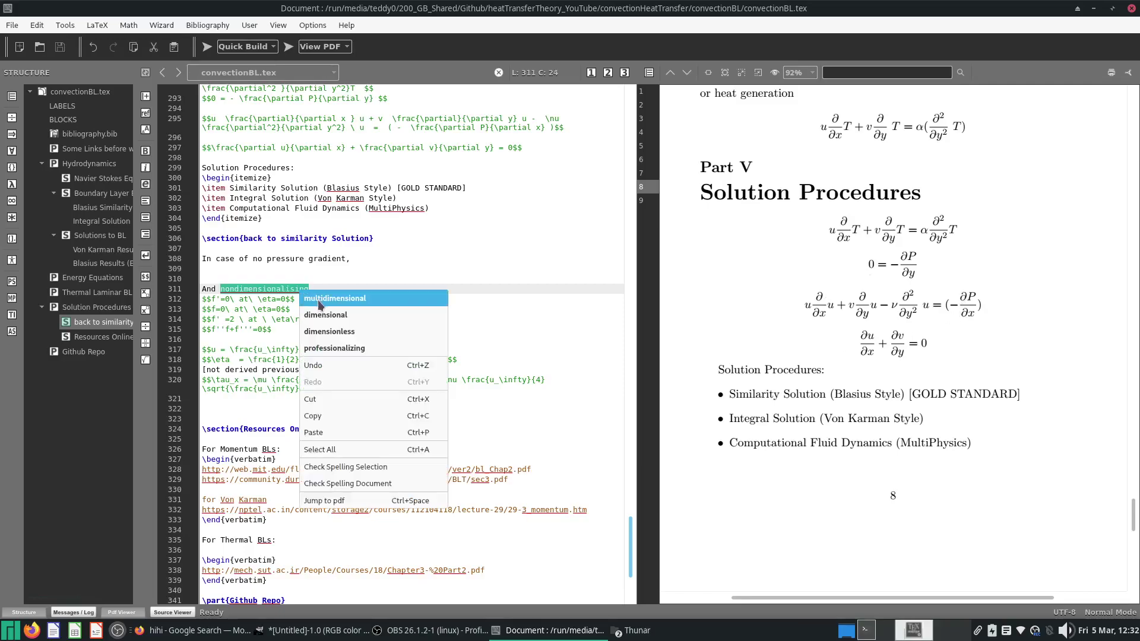
left_click(356, 256)
left_click(422, 258)
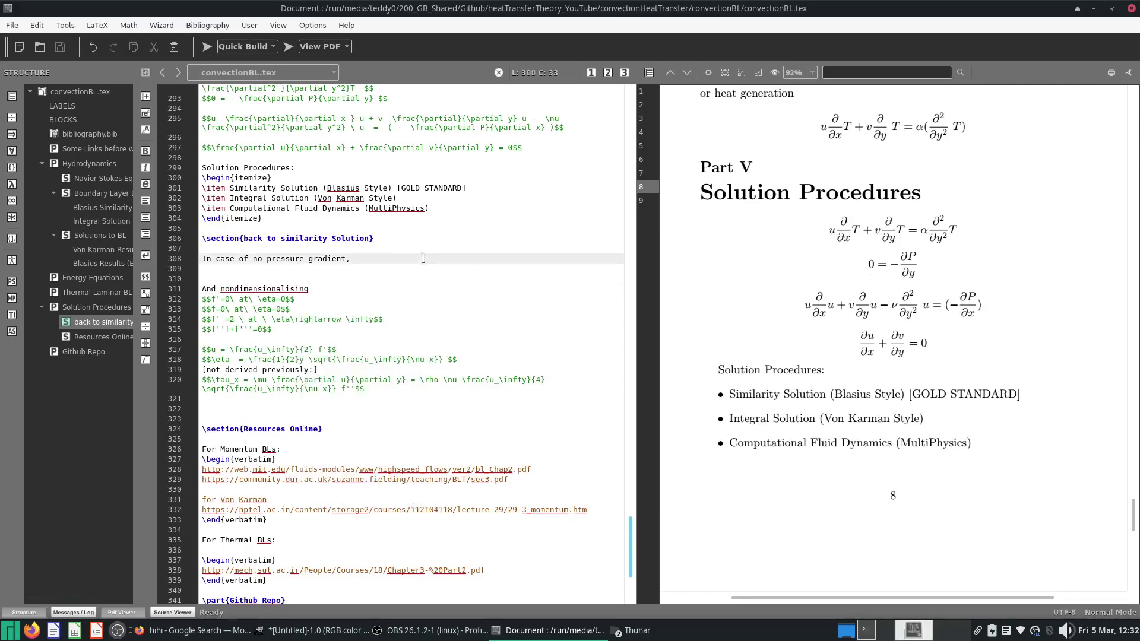
Copy the four governing equations from the Solution Procedures part and paste them below the line "In case of no pressure gradient,".
scroll(472, 294, "up", 5)
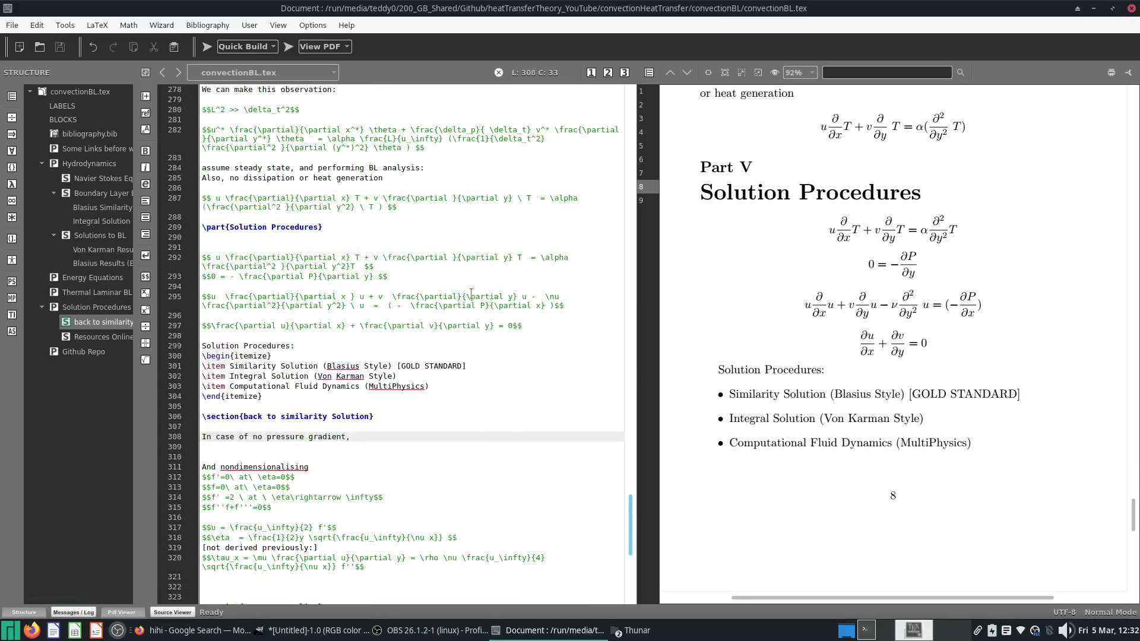
left_click(288, 47)
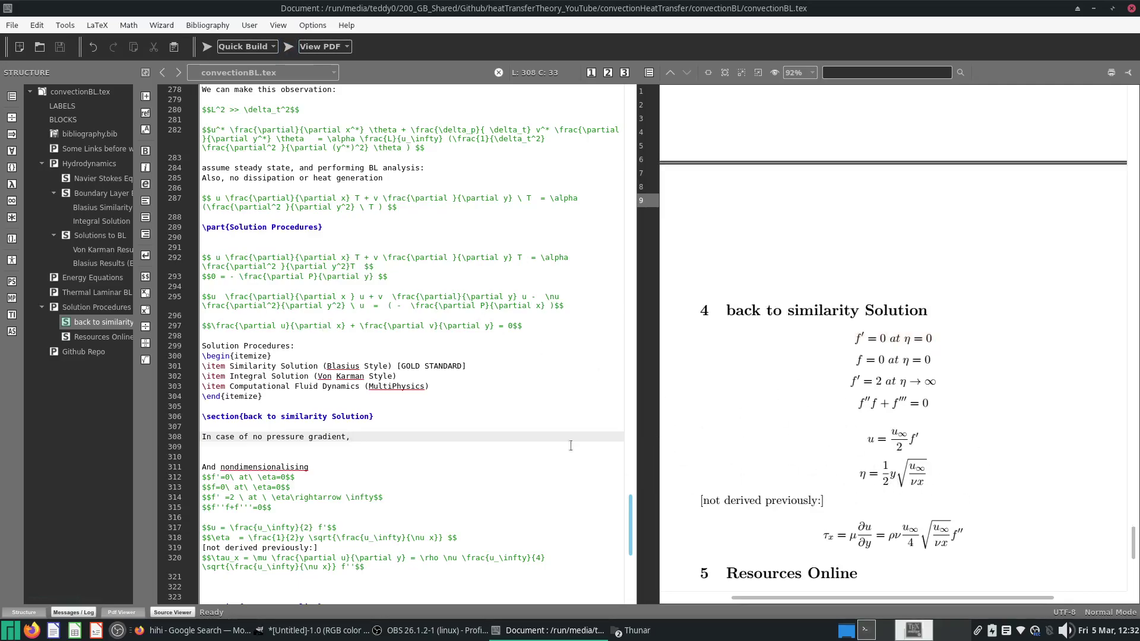
scroll(670, 357, "up", 5)
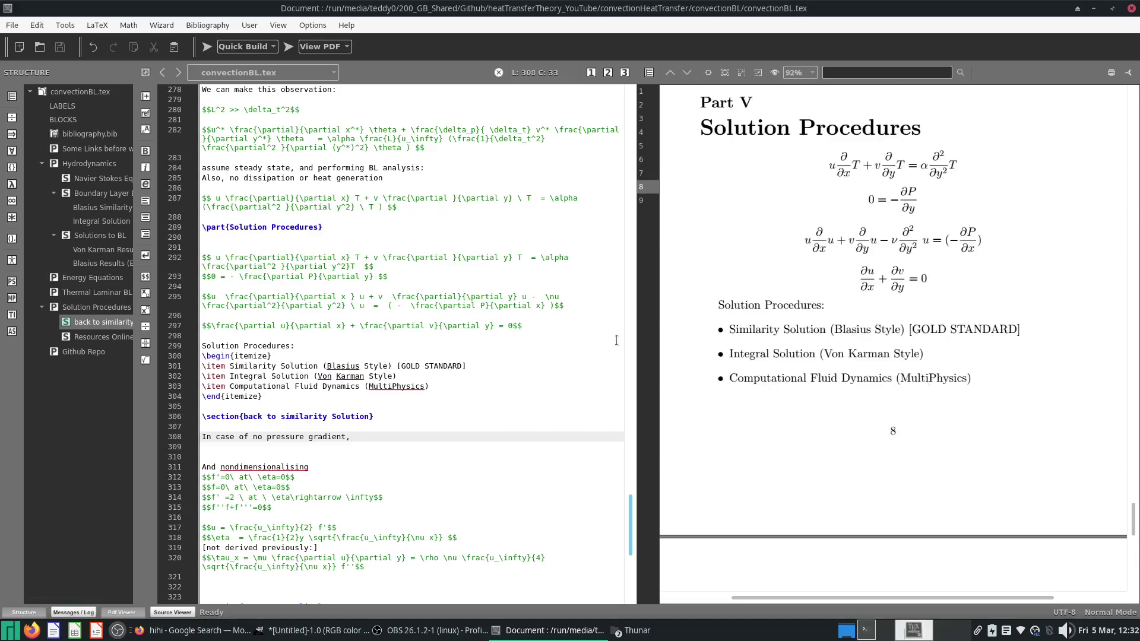
scroll(392, 306, "up", 7)
scroll(391, 306, "down", 3)
left_click(384, 440)
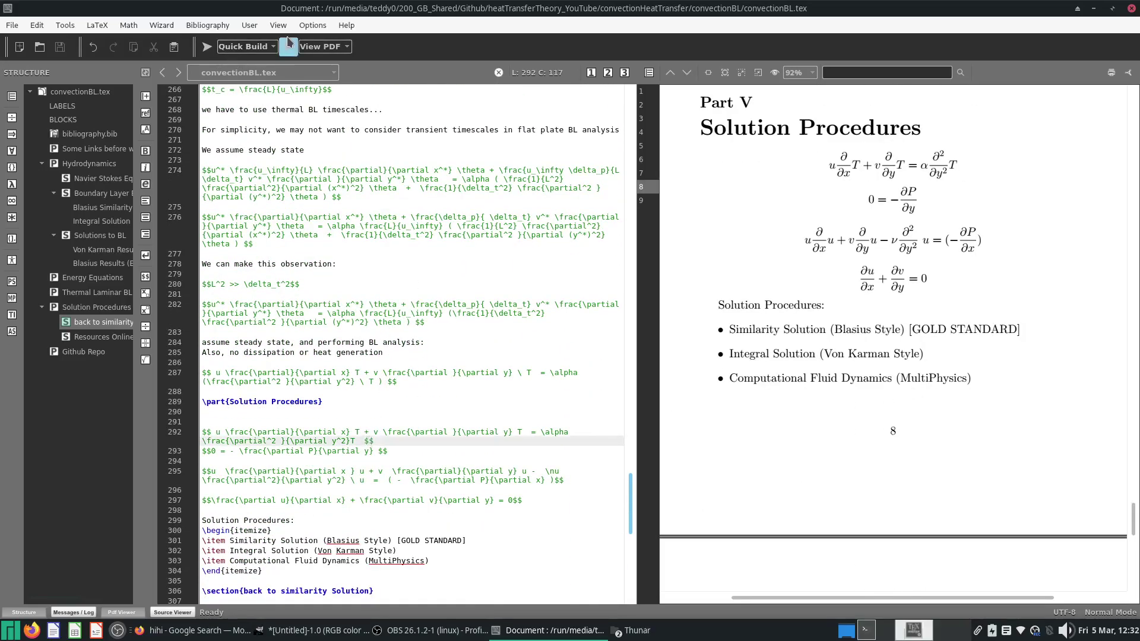
left_click_drag(543, 498, 186, 439)
key("ctrl+c")
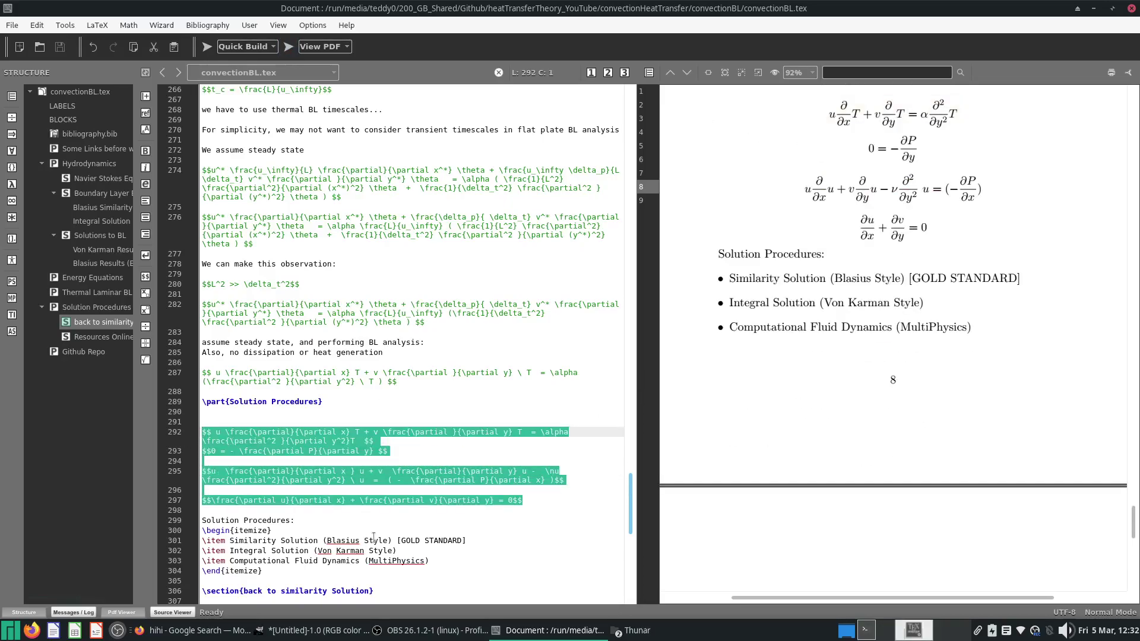
scroll(373, 537, "down", 8)
left_click(341, 367)
left_click(342, 359)
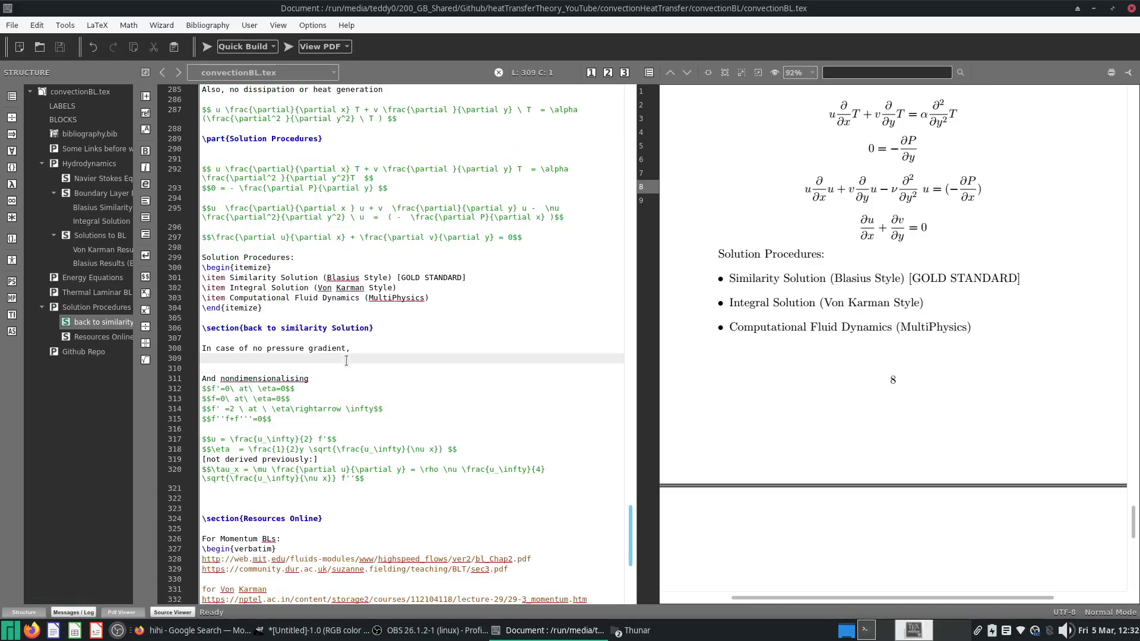
key("ctrl+v")
Remove the pressure equation and pressure gradient term from the pasted copy, put the \nu term alone on the momentum equation's right-hand side, and rebuild.
left_click(207, 46)
triple_click(376, 379)
key("BackSpace")
left_click_drag(387, 397, 556, 397)
key("BackSpace")
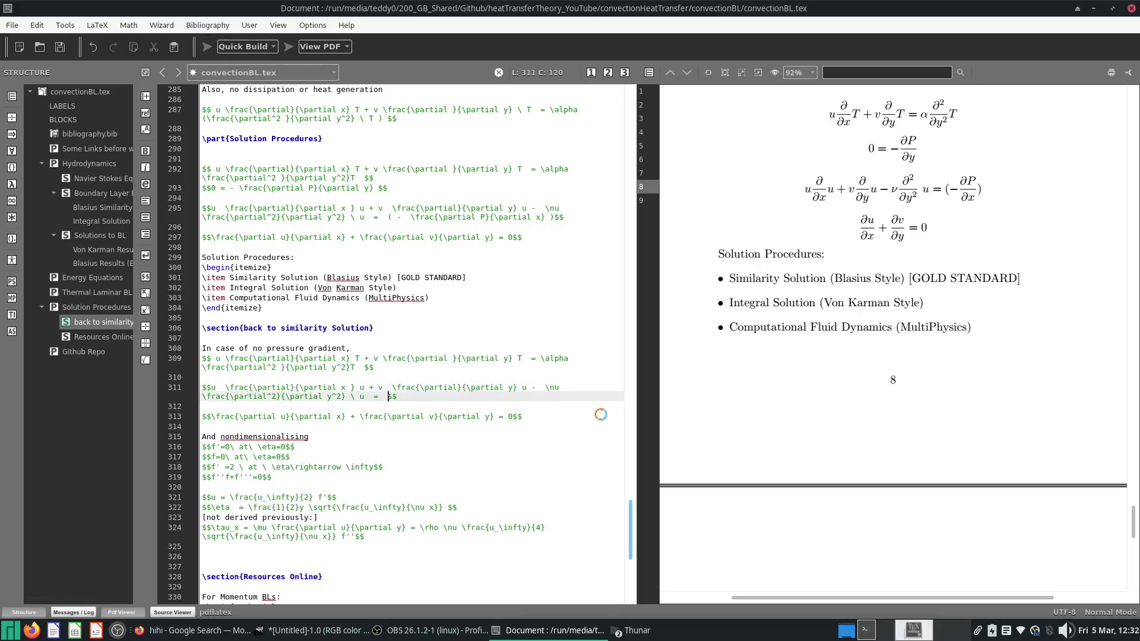
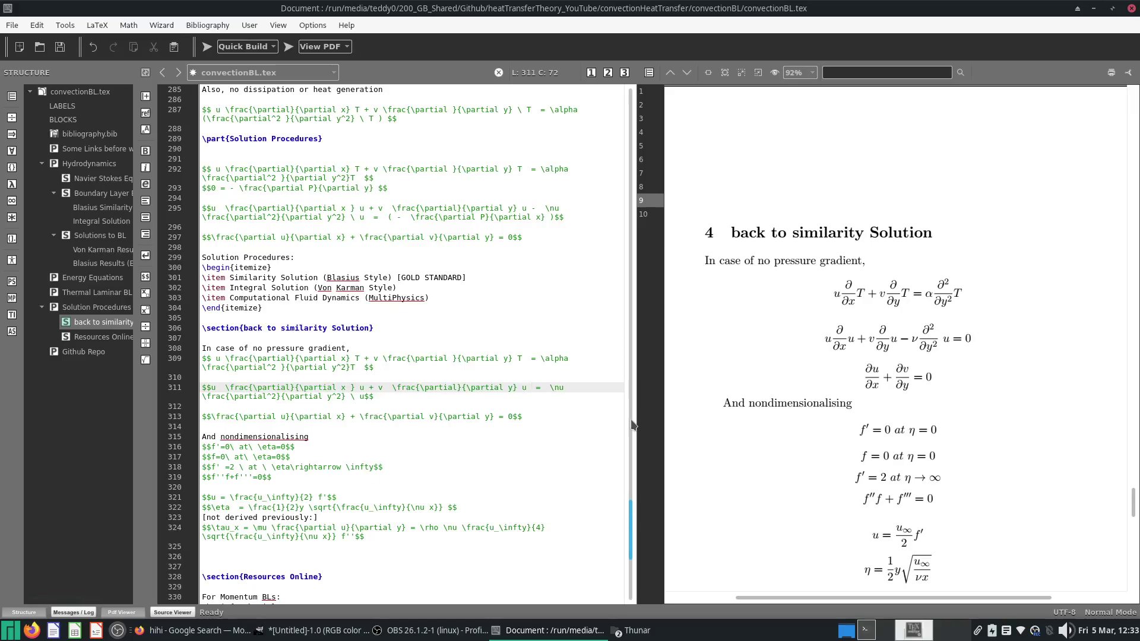
left_click(207, 47)
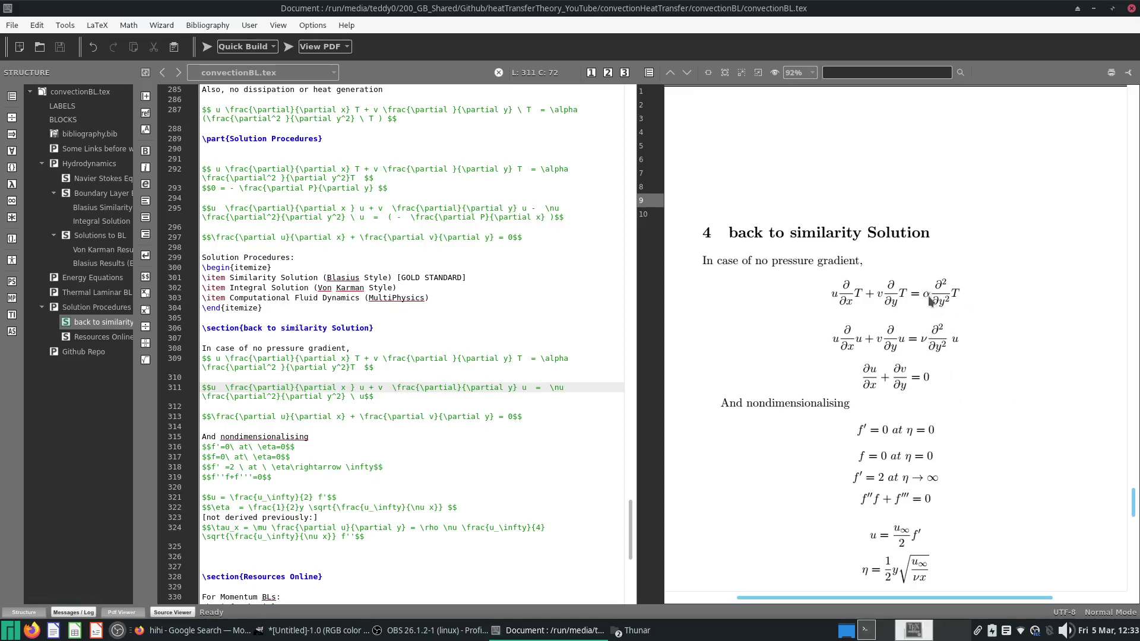
Add a subsubsection titled "Reynold's analogy" below the \tau_x equation and save.
left_click(480, 536)
key("Return")
key("Return")
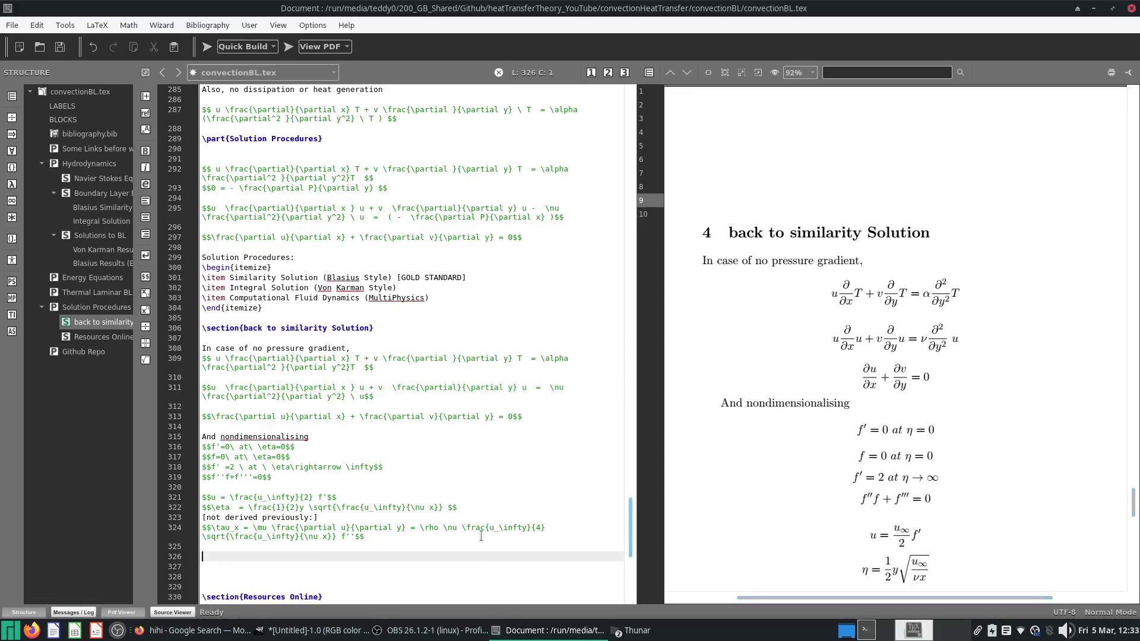
key("ctrl+s")
scroll(888, 294, "down", 3)
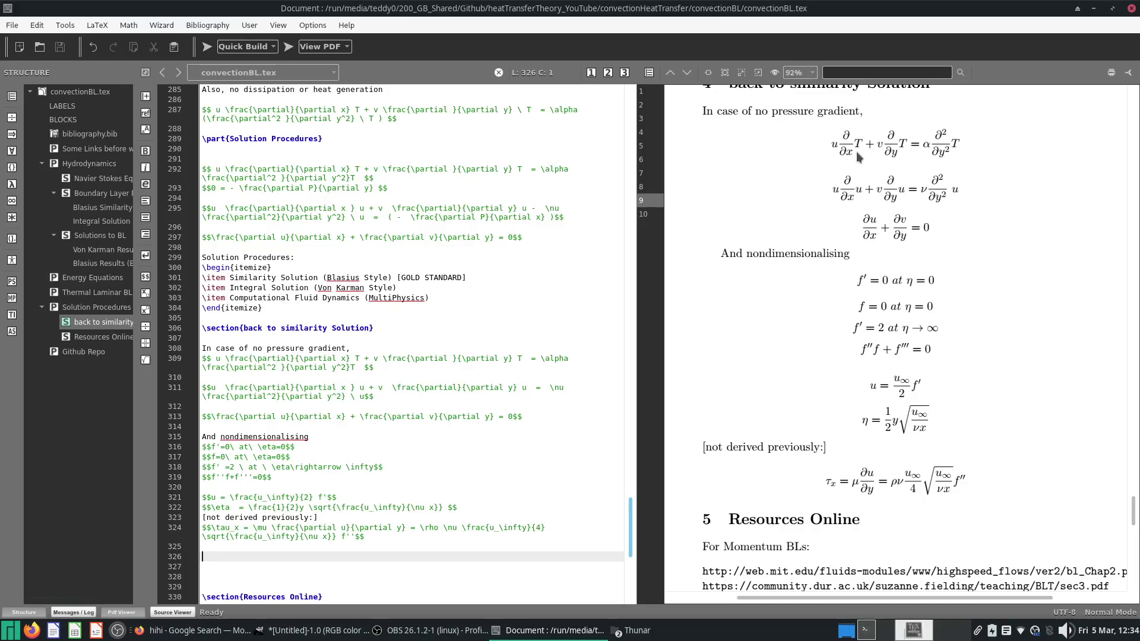
type("\\")
key("ctrl+s")
type("subsub")
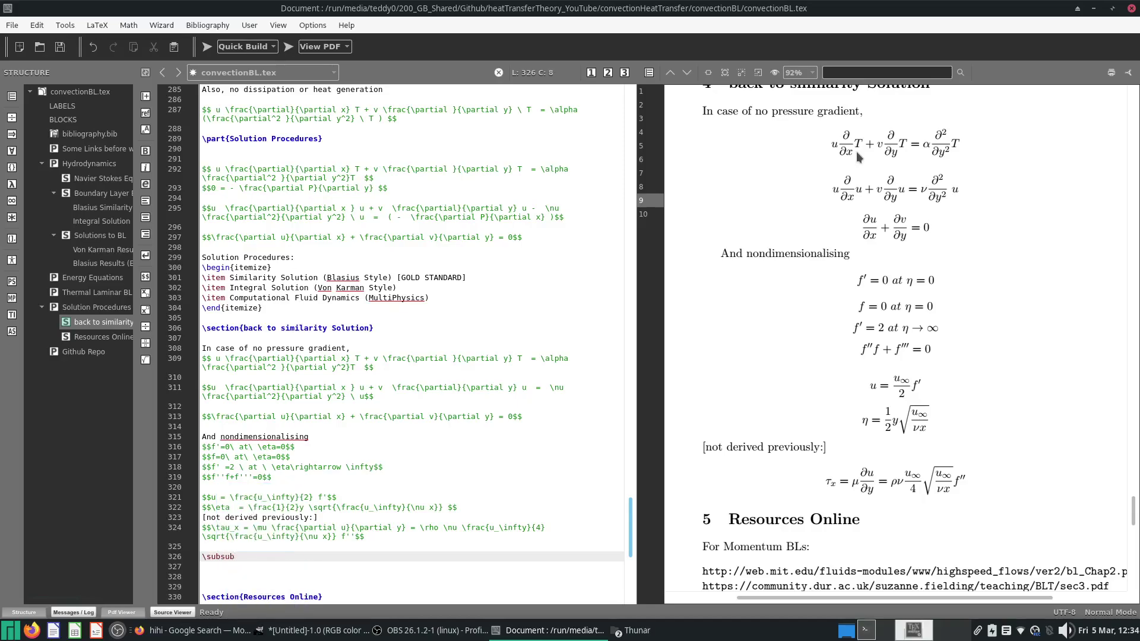
key("Return")
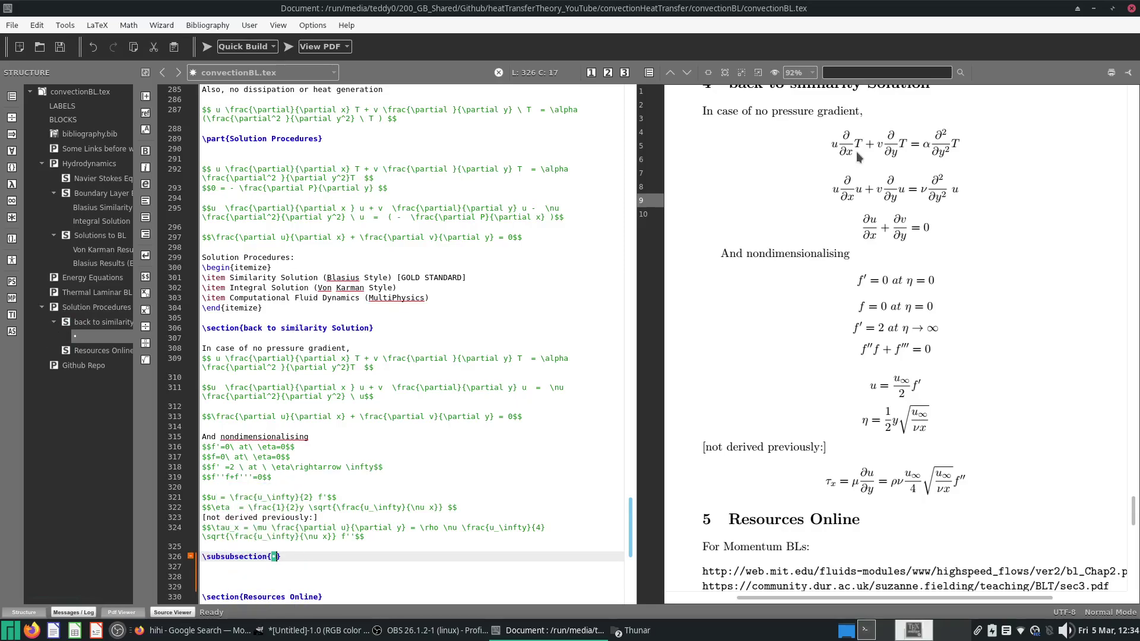
type("Reynold's analogy")
key("ctrl+s")
Write "Hey these equations look so similar" under the Reynold's analogy heading, followed by a copy of the temperature equation.
left_click(449, 356)
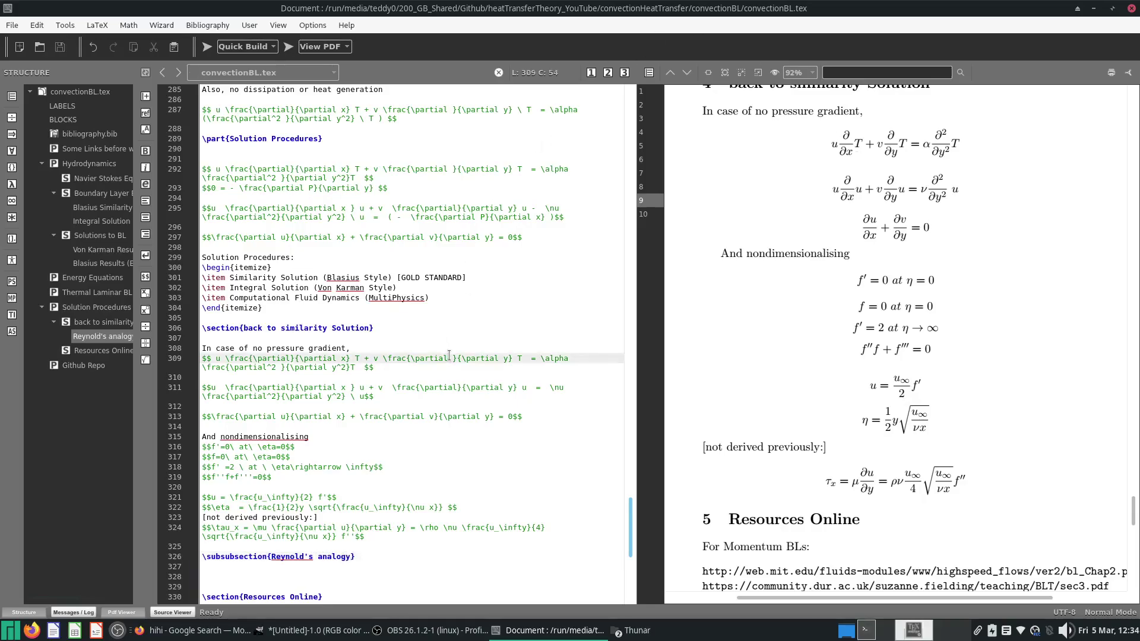
scroll(449, 355, "down", 3)
left_click(352, 485)
type("Hey these equations look so similar")
key("Return")
type("$$ u \\frac{\\partial}{\\partial x} T + v \\frac{\\partial }{\\partial y} T  = \\alpha \\frac{\\partial^2 }{\\partial y^2}T  $$")
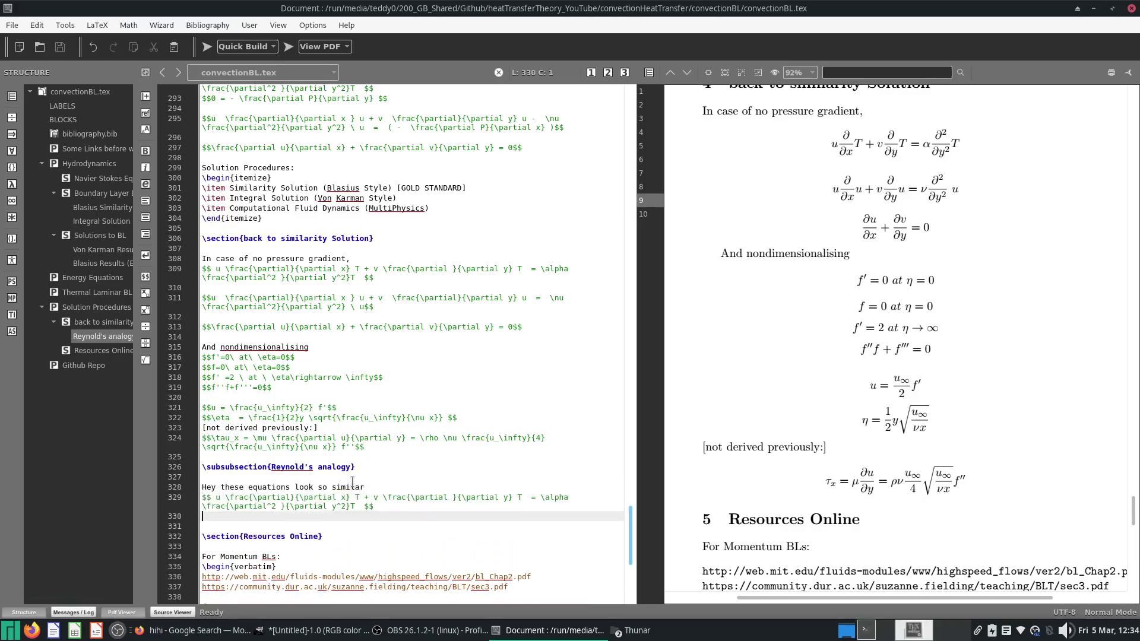
Copy the momentum equation without pressure gradient and paste it below the temperature equation in the Reynold's analogy subsubsection.
triple_click(308, 297)
key("ctrl+c")
left_click(357, 526)
key("ctrl+v")
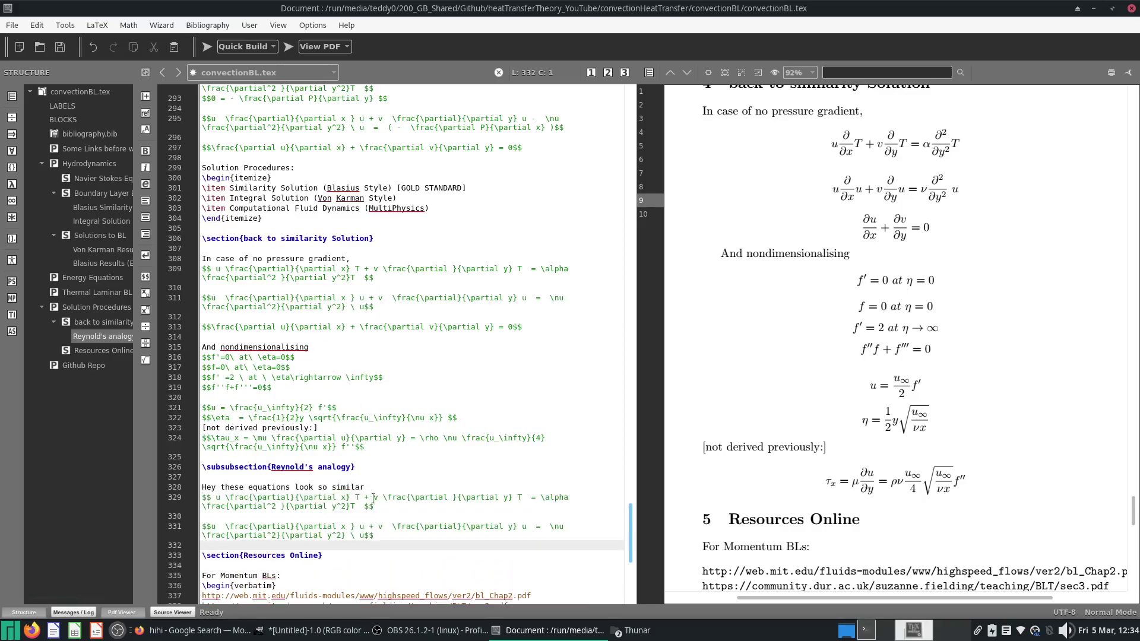
Add the line "Let's copy/paste the solution..." below the two similar equations and rebuild the PDF.
key("Return")
type("Let's copy/paste the solution...")
key("Return")
key("F5")
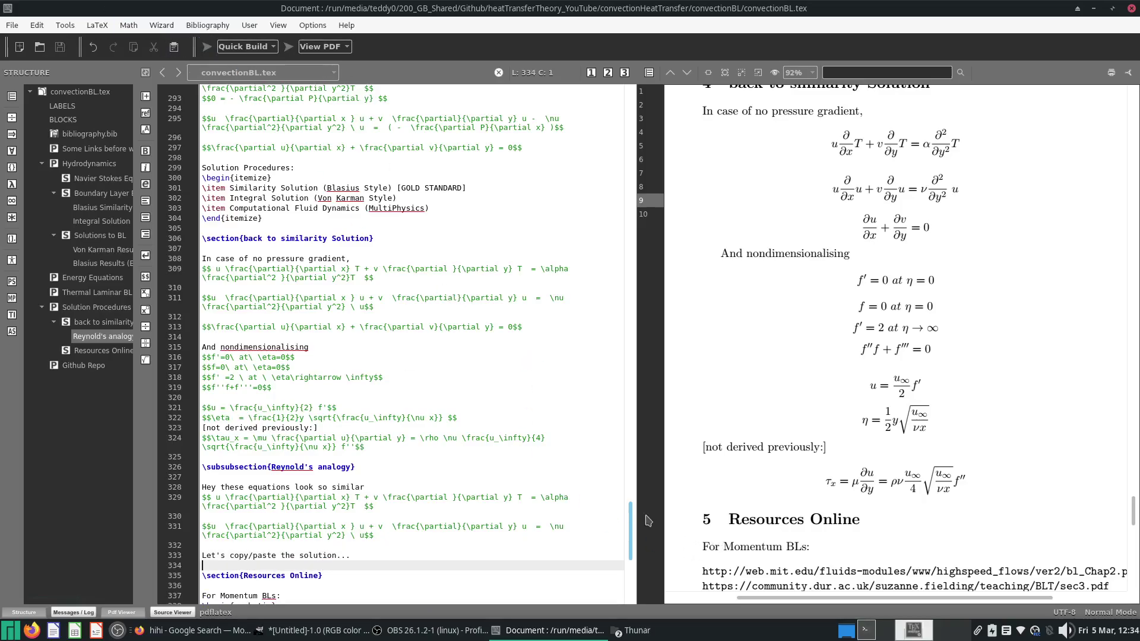
scroll(469, 452, "down", 3)
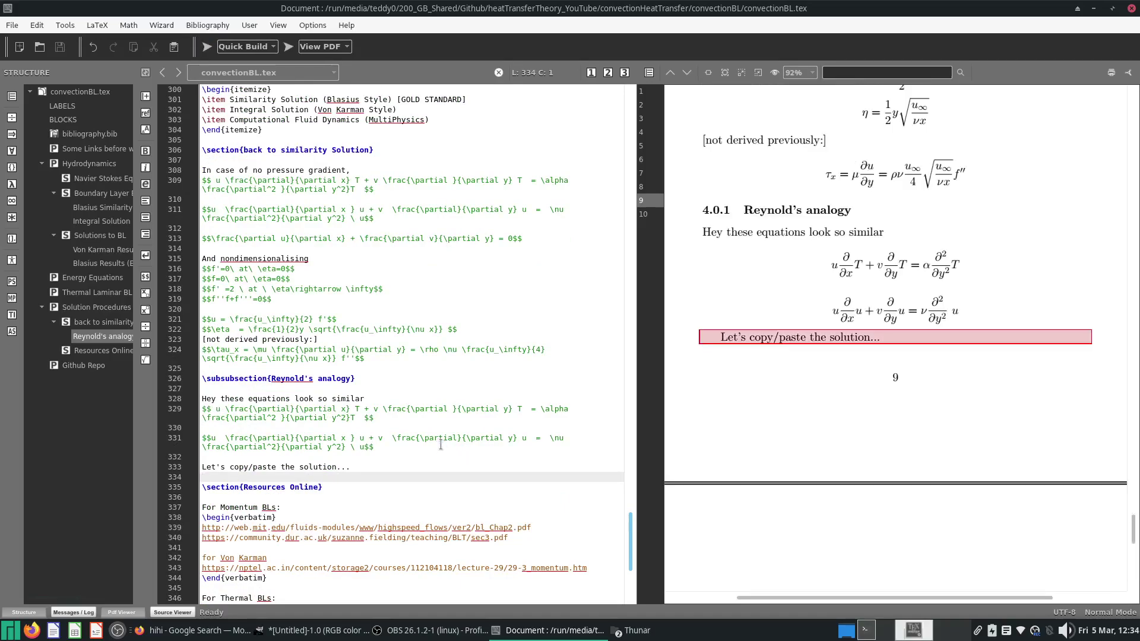
Append "(under certain constraints)" to the "Let's copy/paste the solution..." line, add blank lines after it, and save.
left_click(527, 466)
type("(under ce")
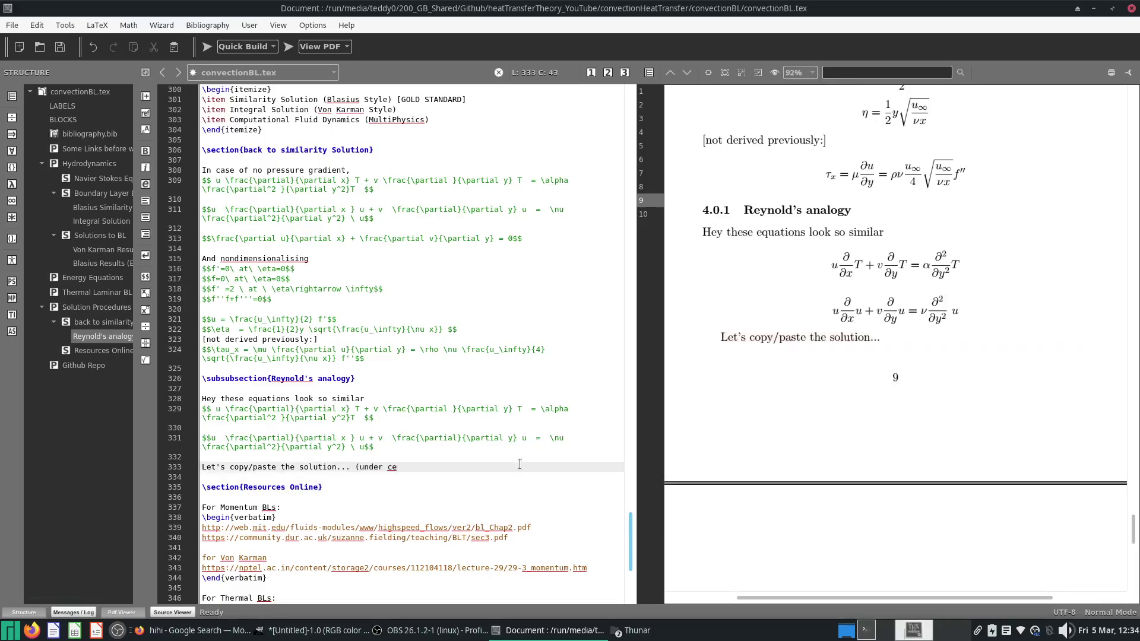
type("rtain constraints)")
key("Return")
key("Return")
key("ctrl+s")
Add the display equation \nu = \alpha below the constraints line, save, and rebuild the PDF.
type("$$$")
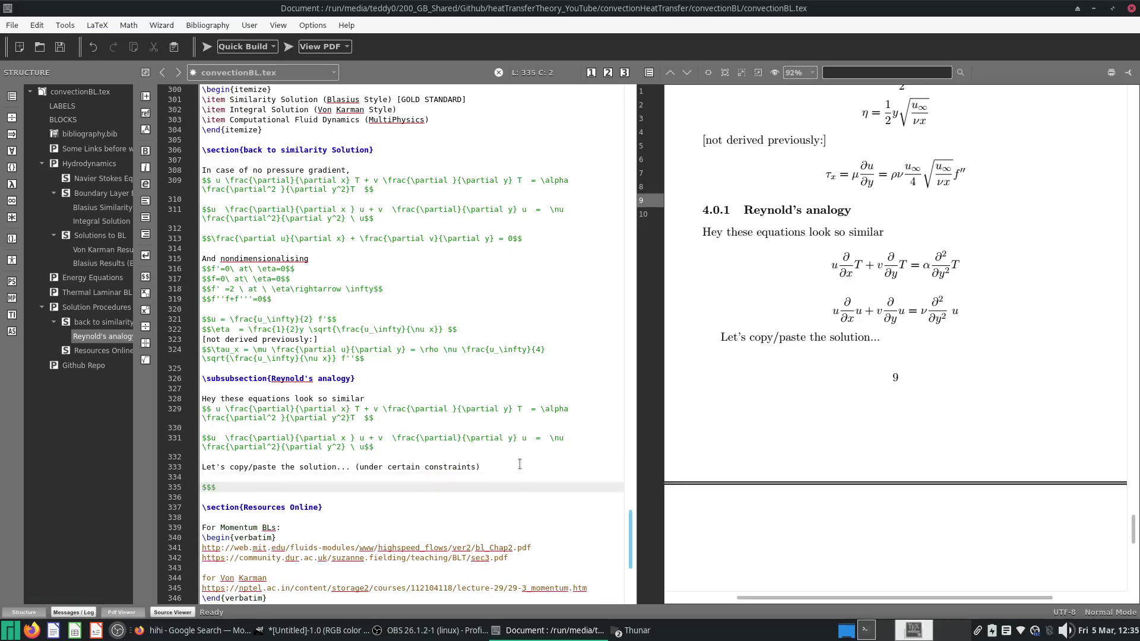
type("$\\nu = \\alpha")
key("ctrl+s")
left_click(206, 47)
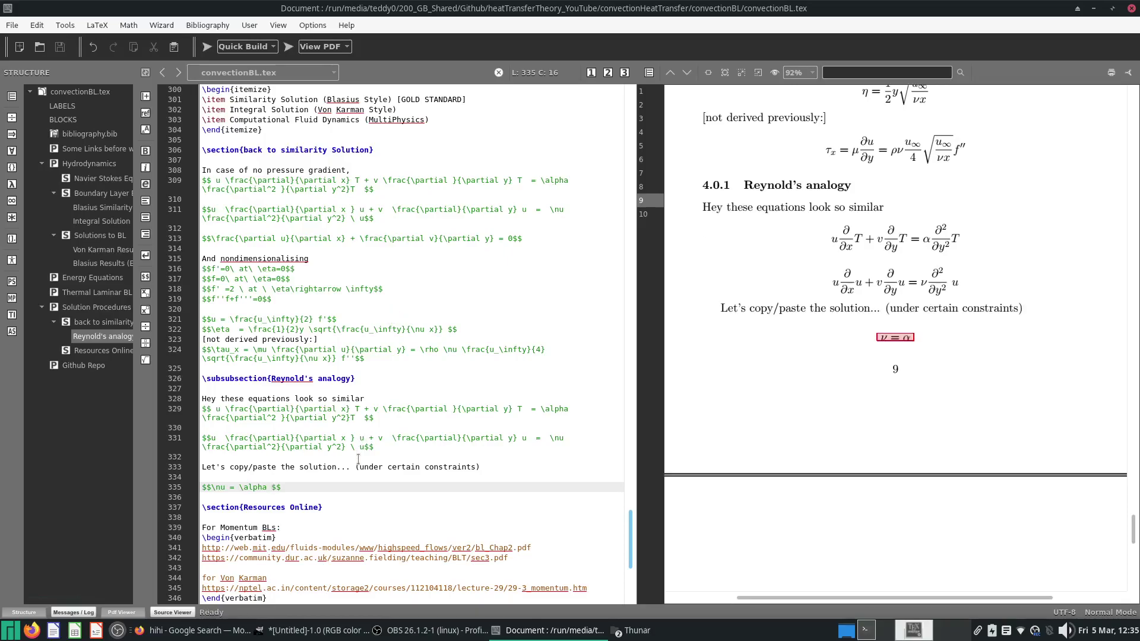
Add the display equation Pr = \frac{\nu}{\alpha} below the \nu = \alpha equation, save, and rebuild the PDF.
left_click(414, 493)
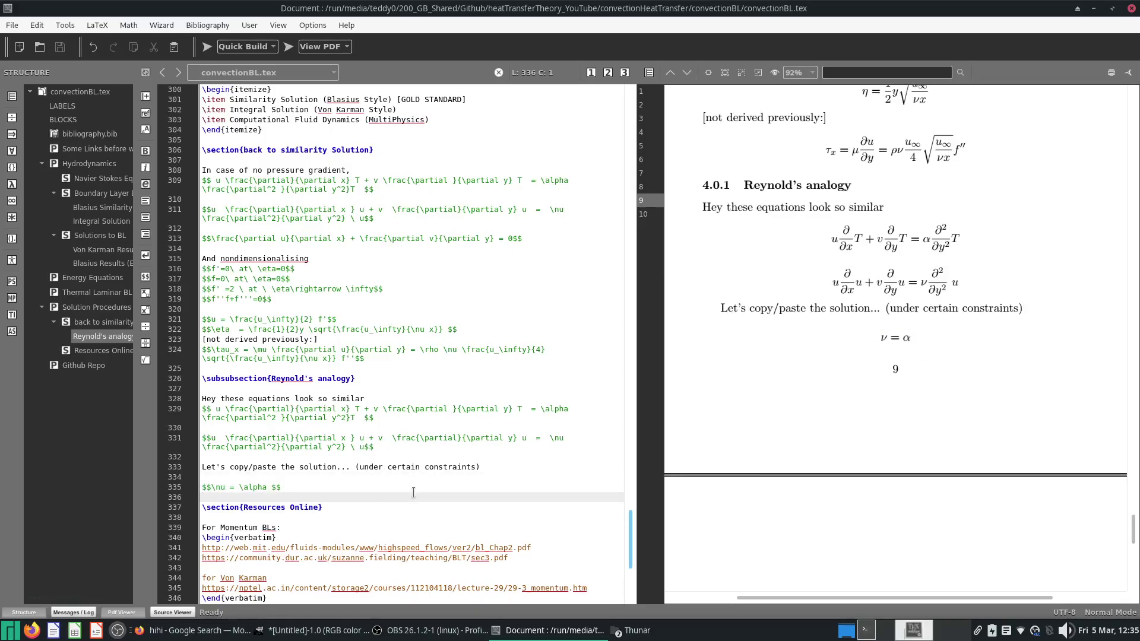
key("Return")
key("Return")
key("Up")
type("$$$")
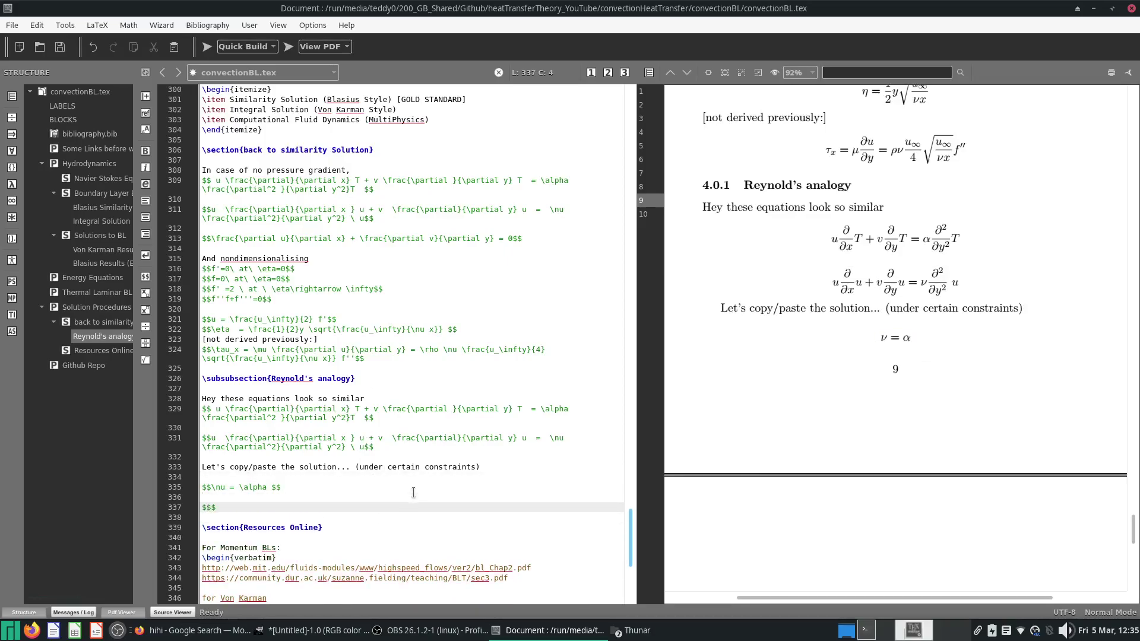
key("Left")
key("ctrl+s")
type("Pr ")
type("= \frac")
key("Return")
key("ctrl+s")
type("u")
key("ctrl+Right")
type("\\alpha")
key("ctrl+s")
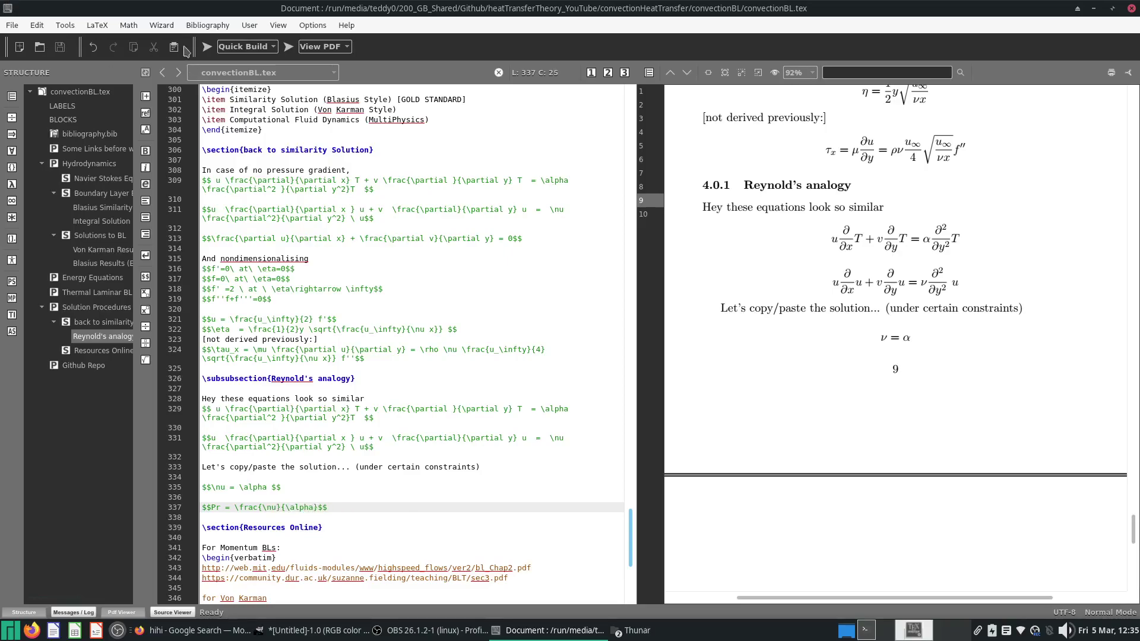
left_click(206, 46)
Switch to Firefox, search Google for "prandtl number", and compare its formula and description with the equation in the notes.
left_click(185, 637)
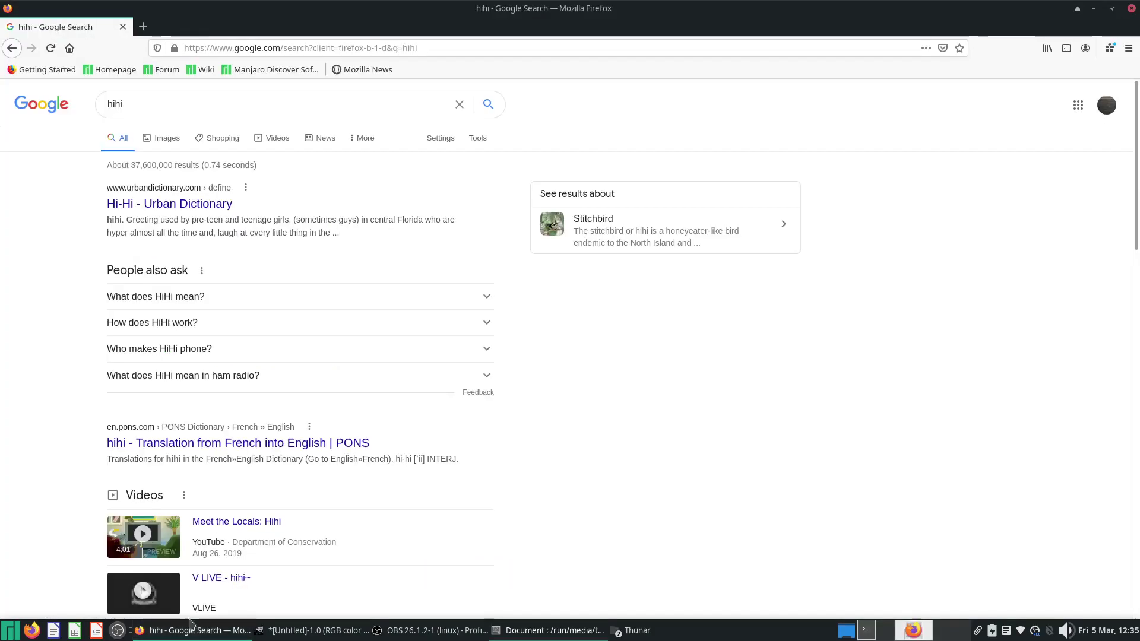
triple_click(220, 97)
type("prandtl number")
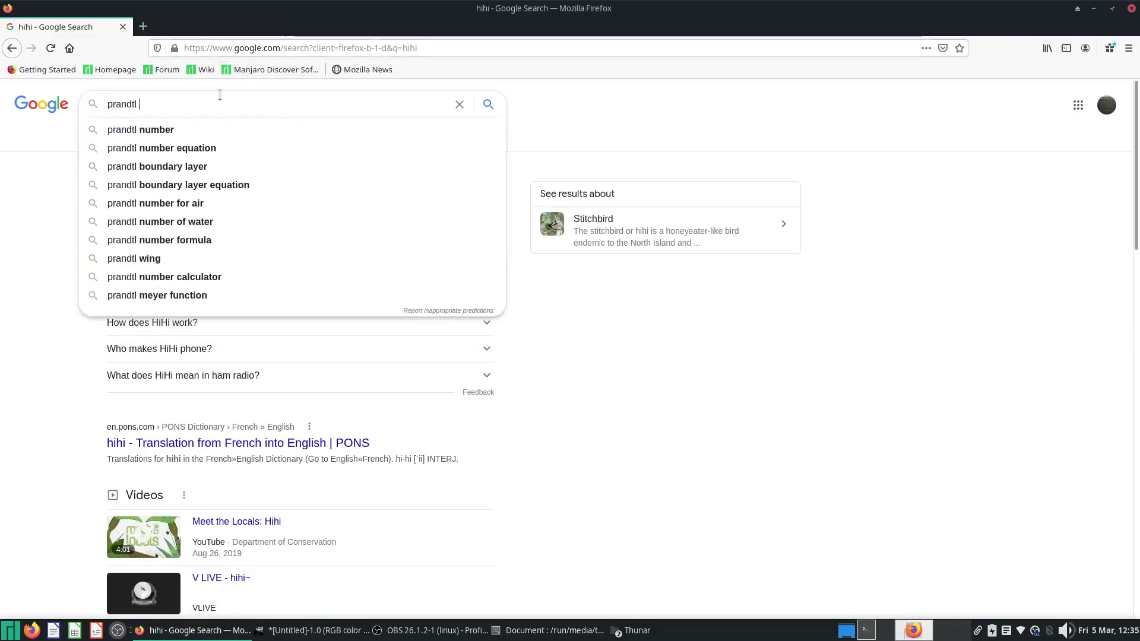
key("Return")
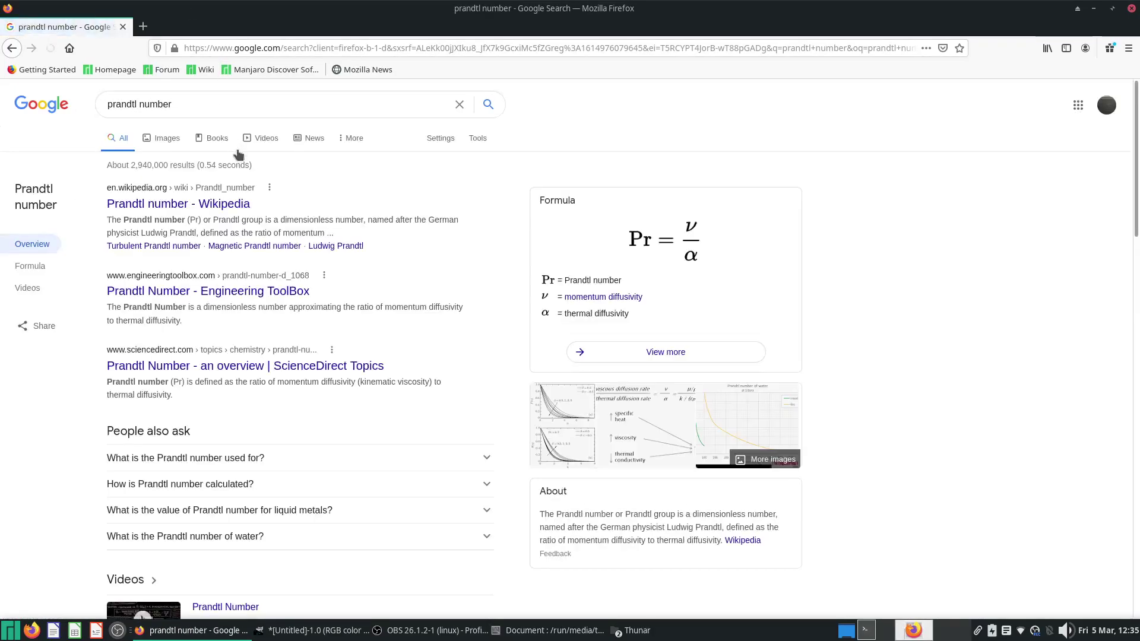
key("alt+Tab")
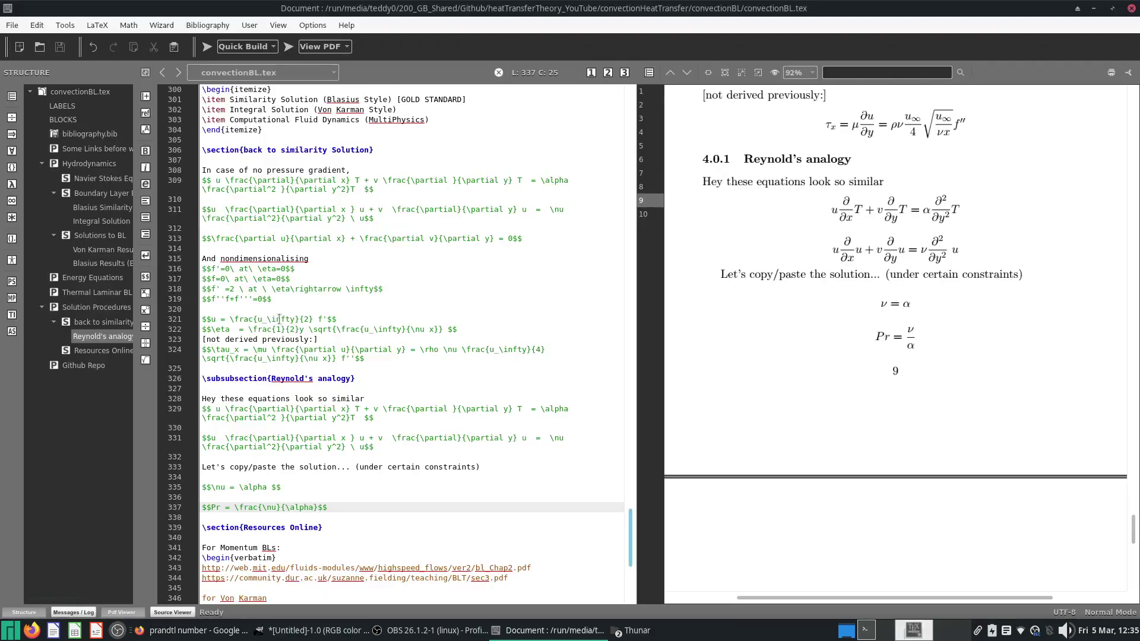
key("alt+Tab")
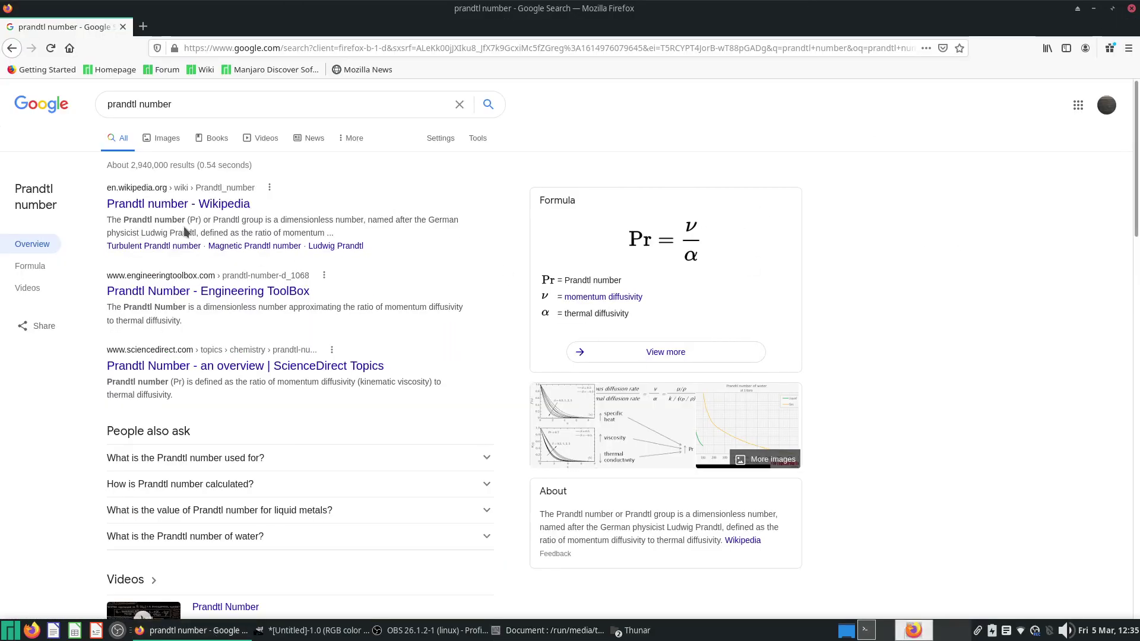
left_click_drag(637, 527, 752, 527)
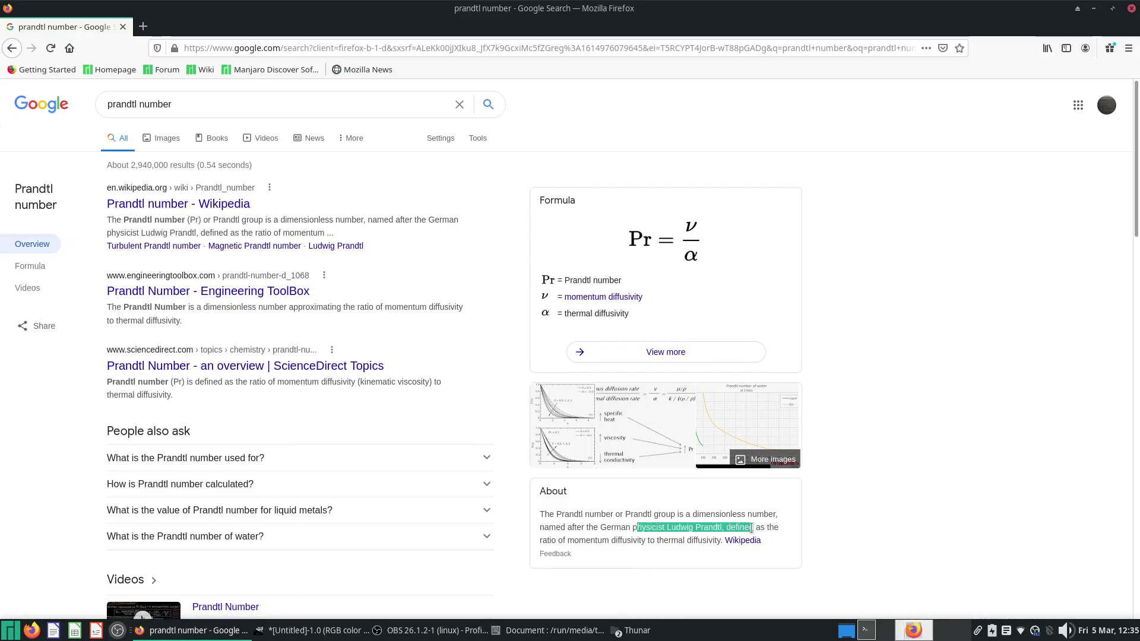
left_click(853, 482)
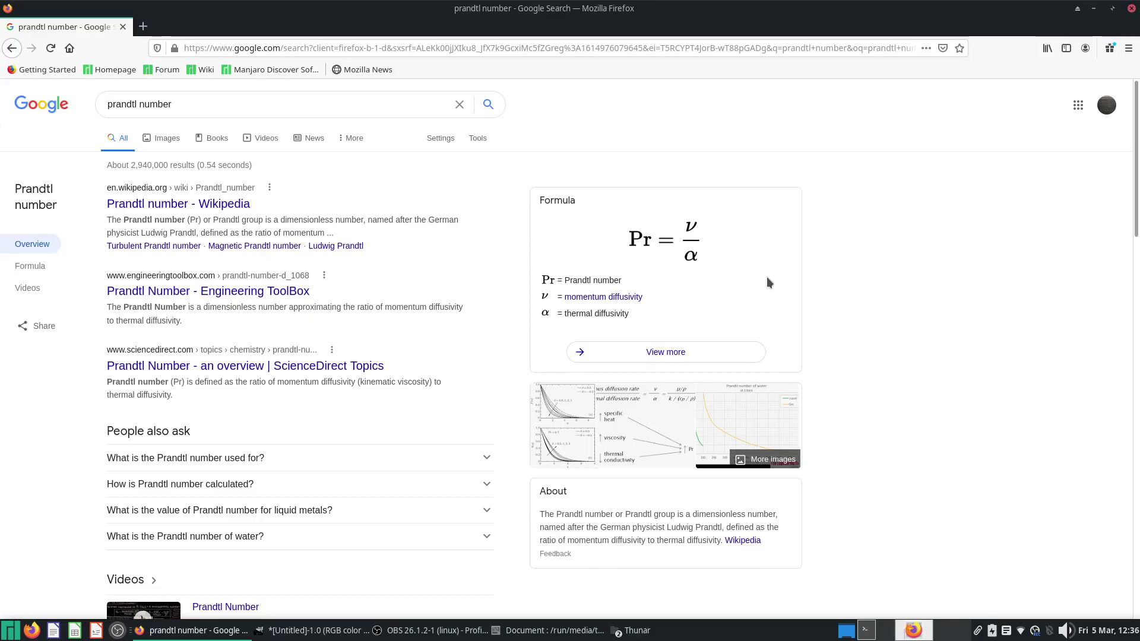
Switch back to Texmaker and extend the Prandtl number equation with "= 1".
key("alt+Tab")
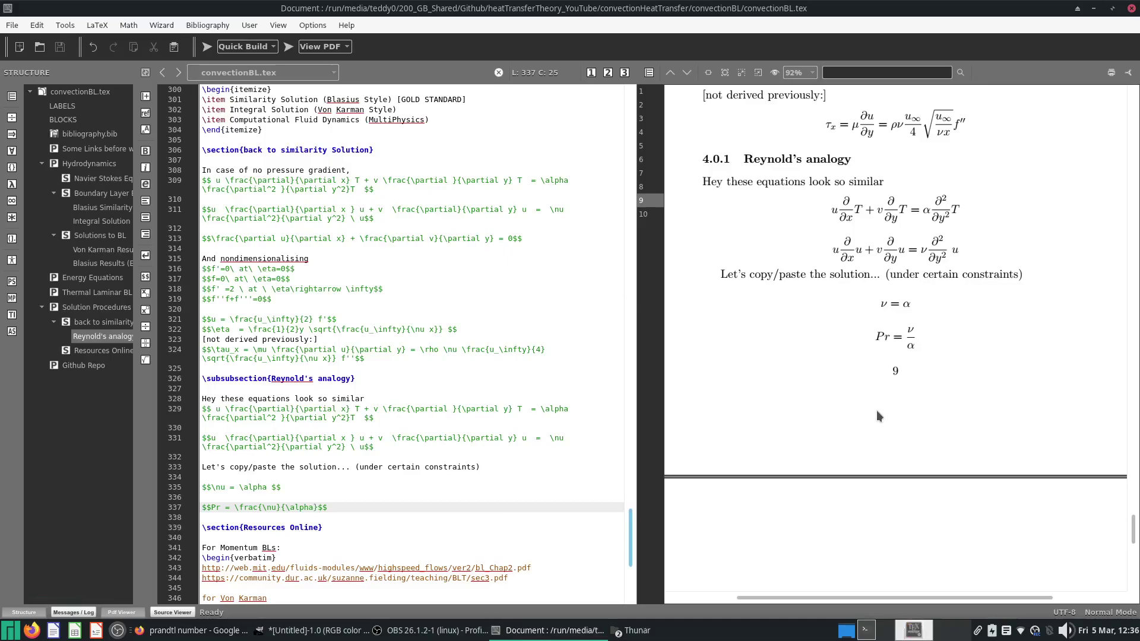
key("Right")
type("= 1")
Add the line "If you wanna change up the equations:" below the Prandtl number equation and save.
left_click(410, 448)
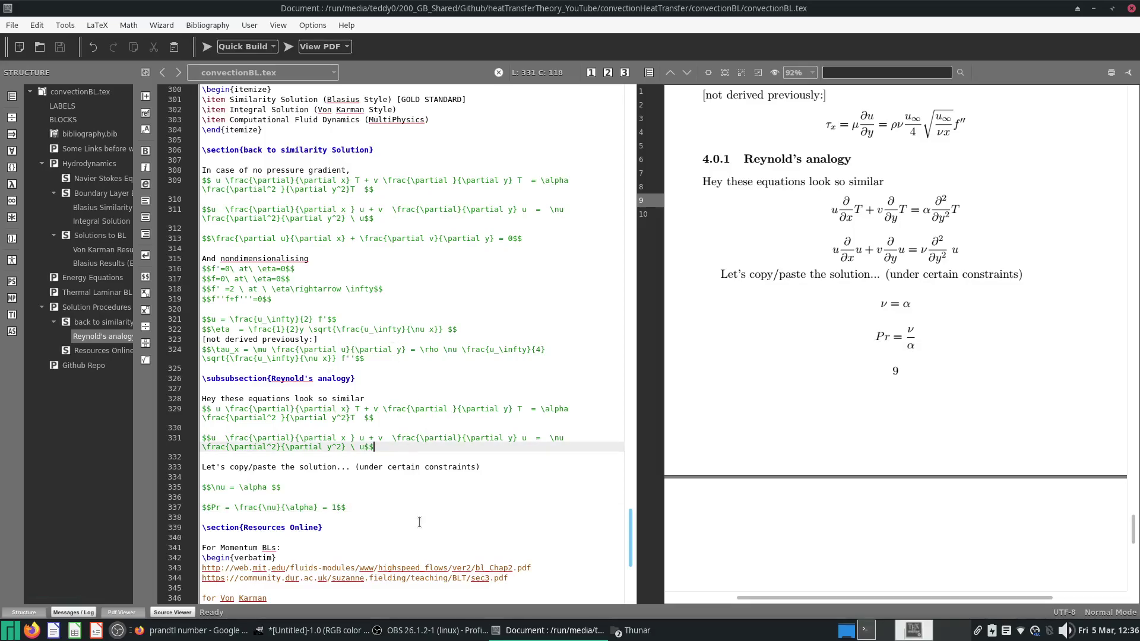
left_click(440, 498)
left_click(446, 506)
key("Return")
key("Return")
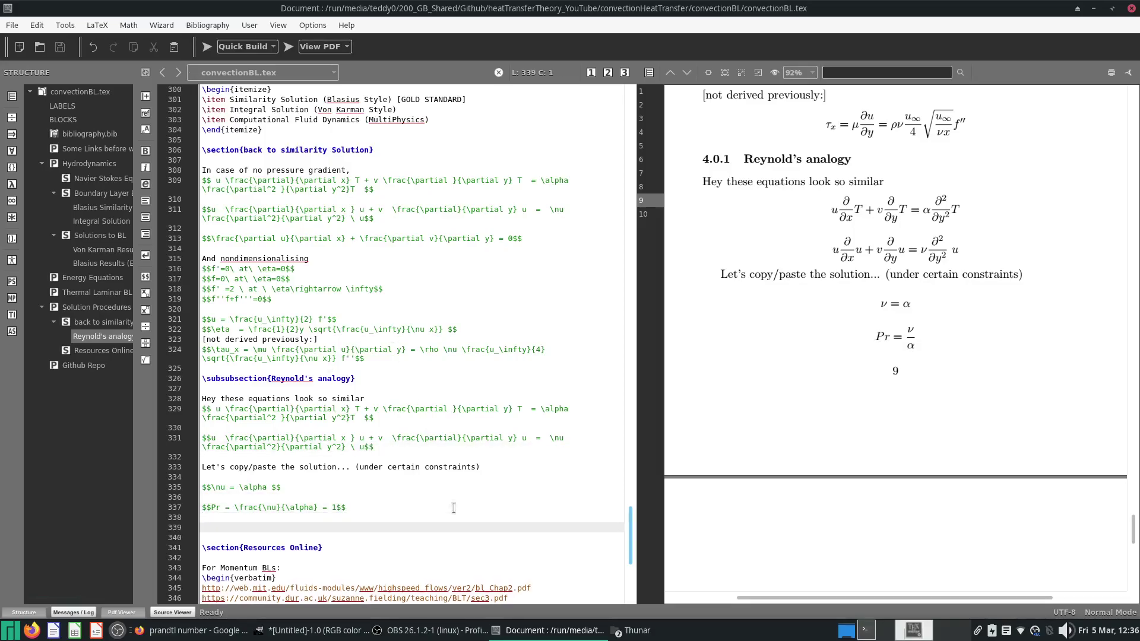
left_click_drag(396, 449, 192, 409)
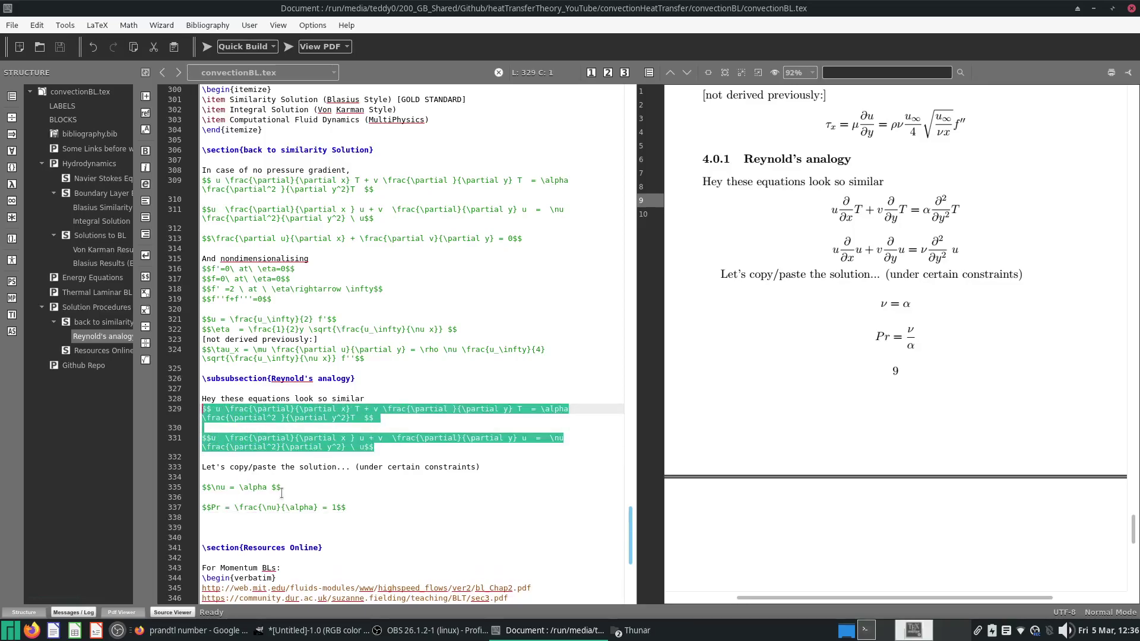
left_click(295, 521)
left_click(303, 526)
type("If y")
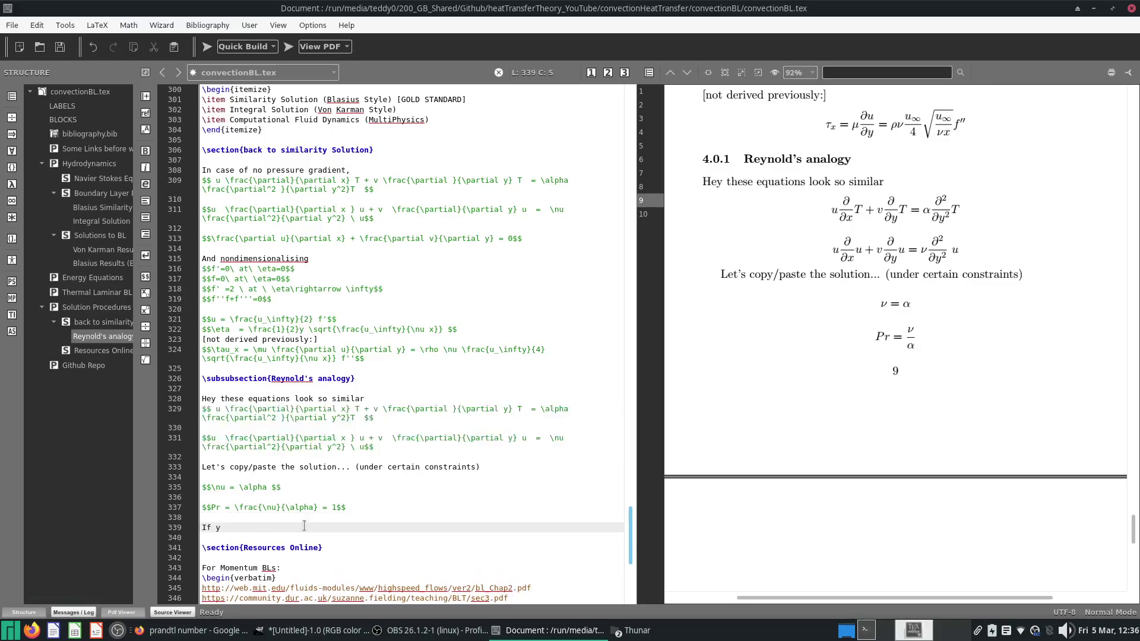
type("ou wanna change up the equations:")
key("Return")
key("Return")
key("ctrl+s")
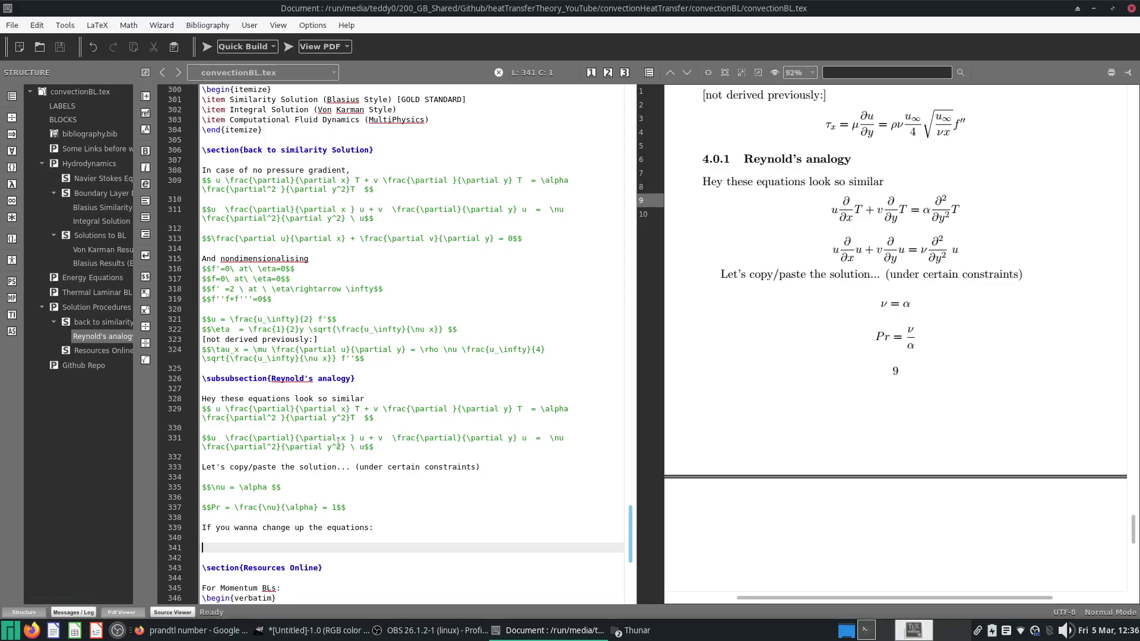
Copy the temperature equation from the start of the Reynold's analogy subsection to below the "If you wanna change up the equations:" line.
triple_click(387, 415)
key("ctrl+c")
left_click(356, 546)
key("ctrl+v")
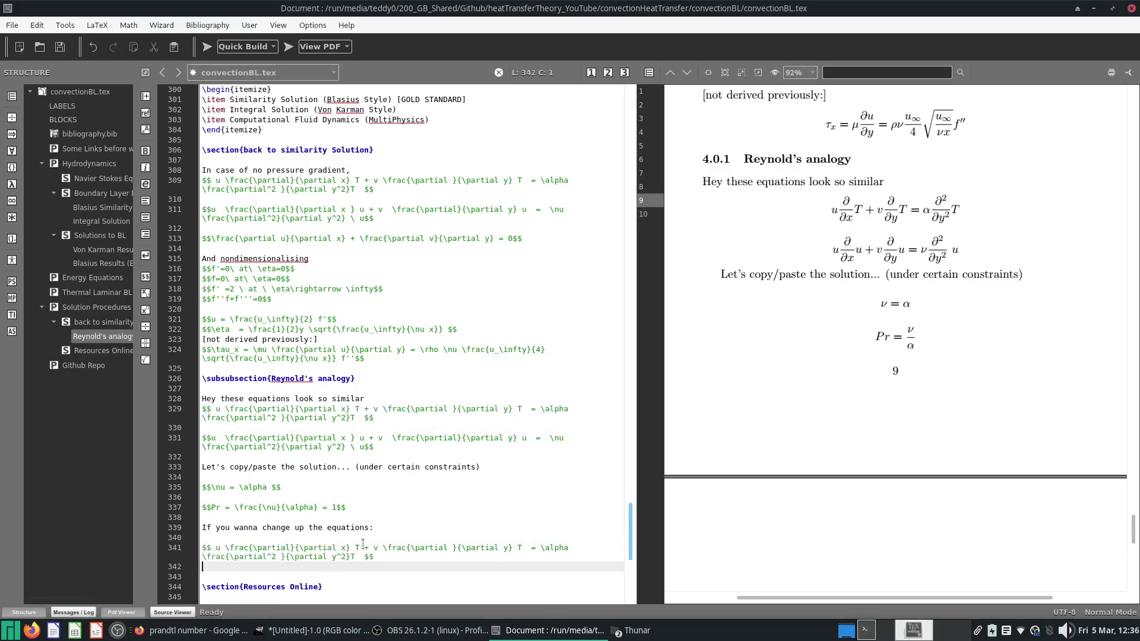
Replace \alpha in the copied temperature equation with \frac{\nu}{Pr}, save, and rebuild the PDF.
left_click_drag(540, 547, 568, 547)
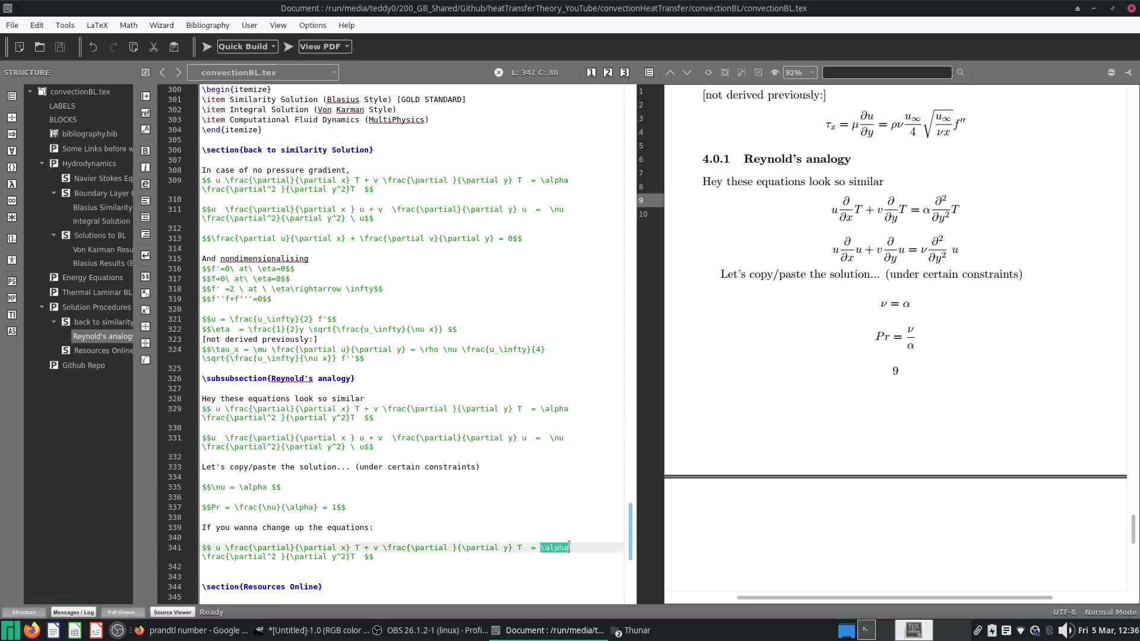
type("rac")
key("Return")
type("u")
key("Tab")
type("Pr")
key("ctrl+s")
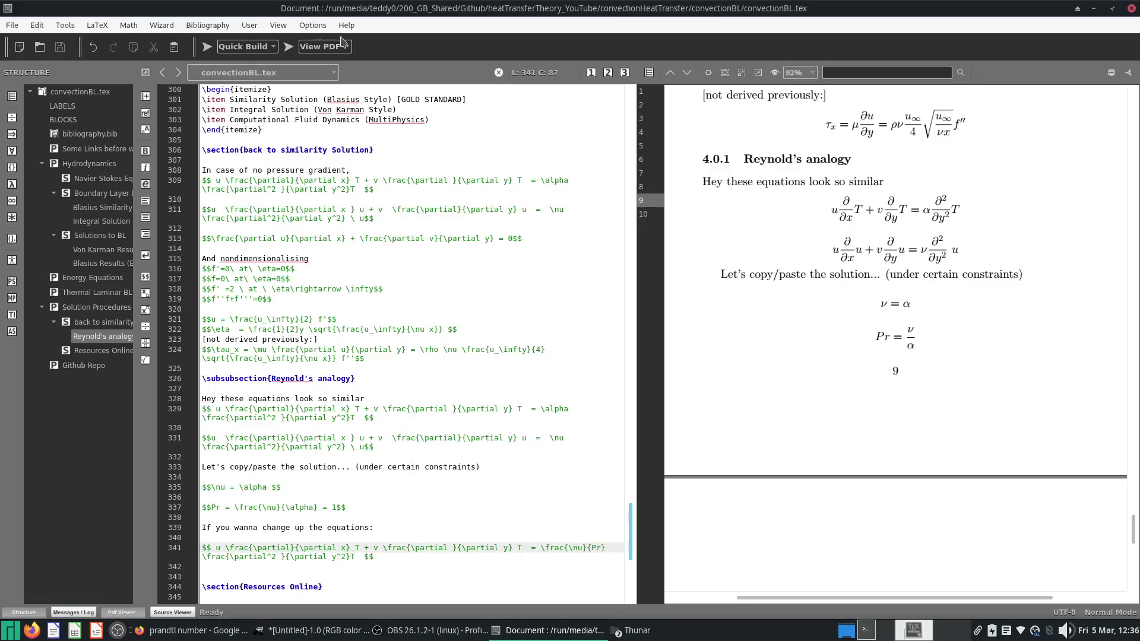
left_click(223, 46)
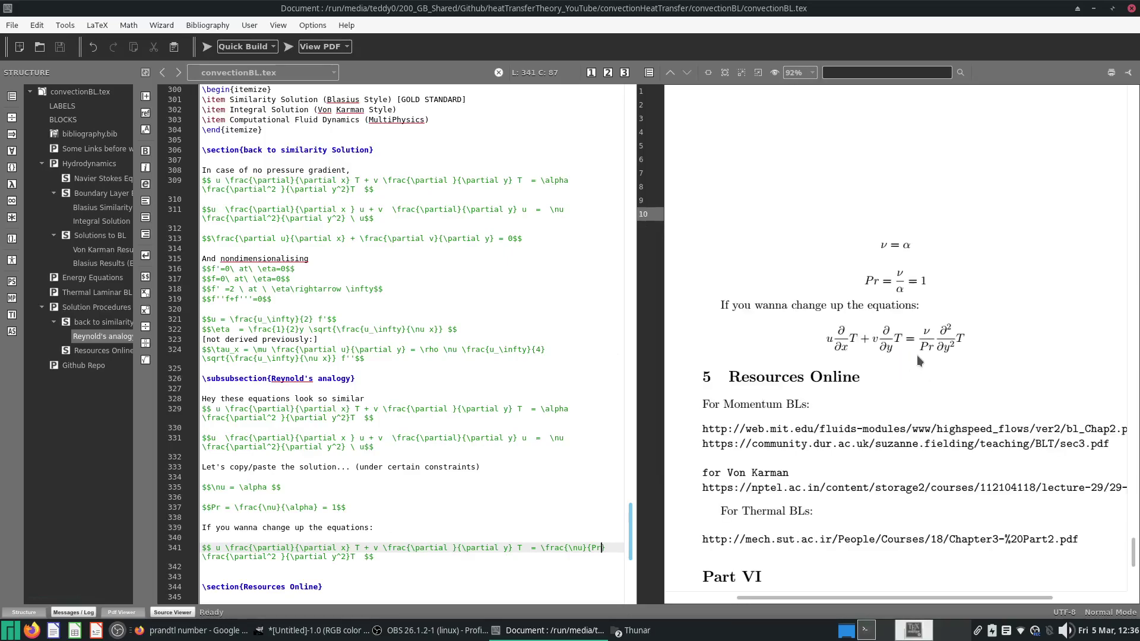
Add the line "If Pr=1," below the \frac{\nu}{Pr} temperature equation and save.
triple_click(418, 552)
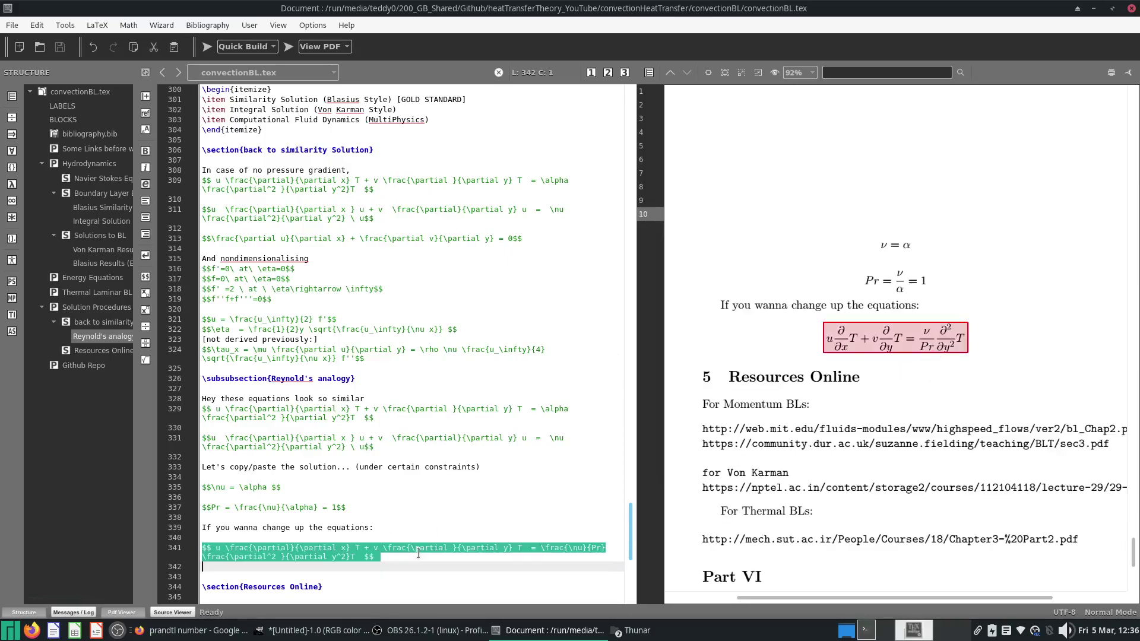
left_click(436, 569)
key("Return")
type("If")
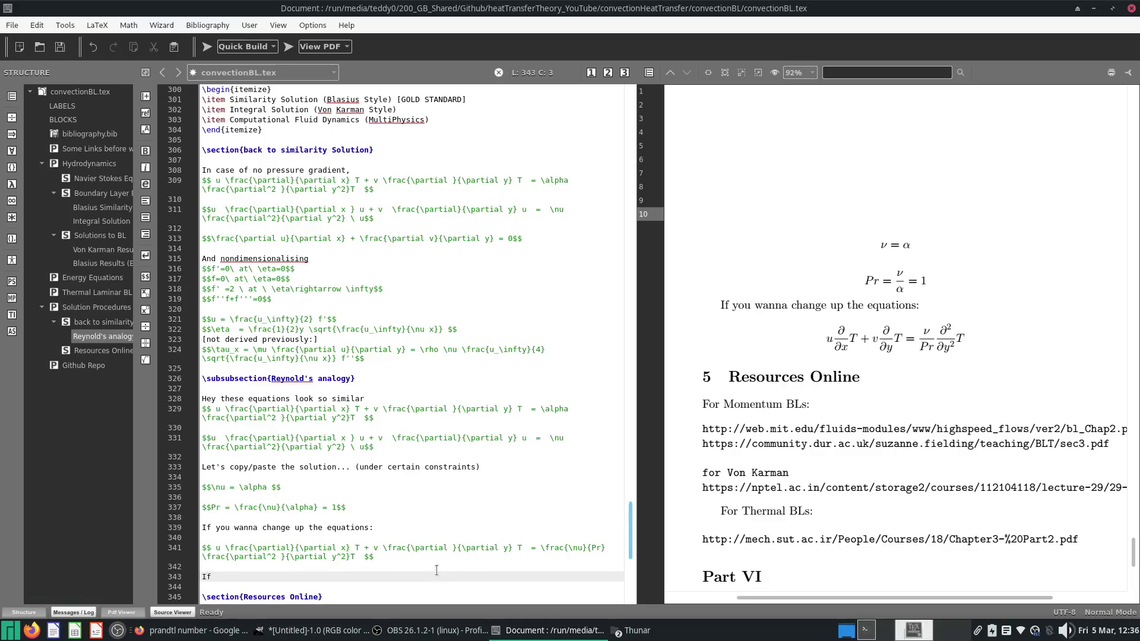
type(" Pr=1,")
key("Return")
key("ctrl+s")
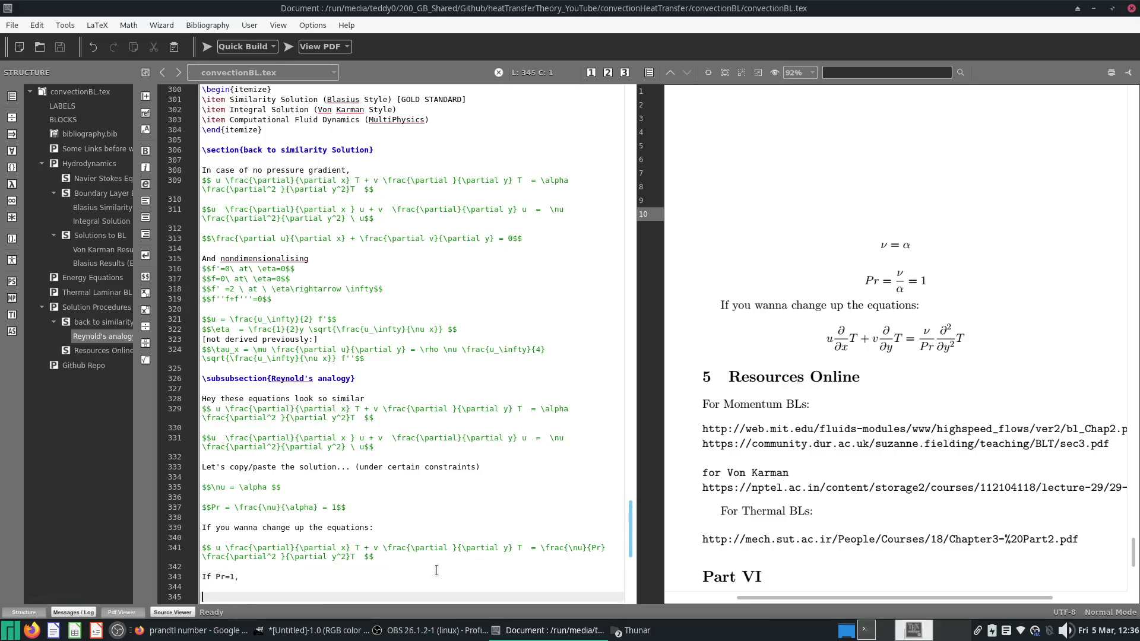
Copy the \frac{\nu}{Pr} temperature equation to below the "If Pr=1," line and save.
left_click(436, 552)
triple_click(435, 552)
key("ctrl+c")
scroll(435, 552, "down", 3)
left_click(537, 506)
key("ctrl+v")
key("ctrl+s")
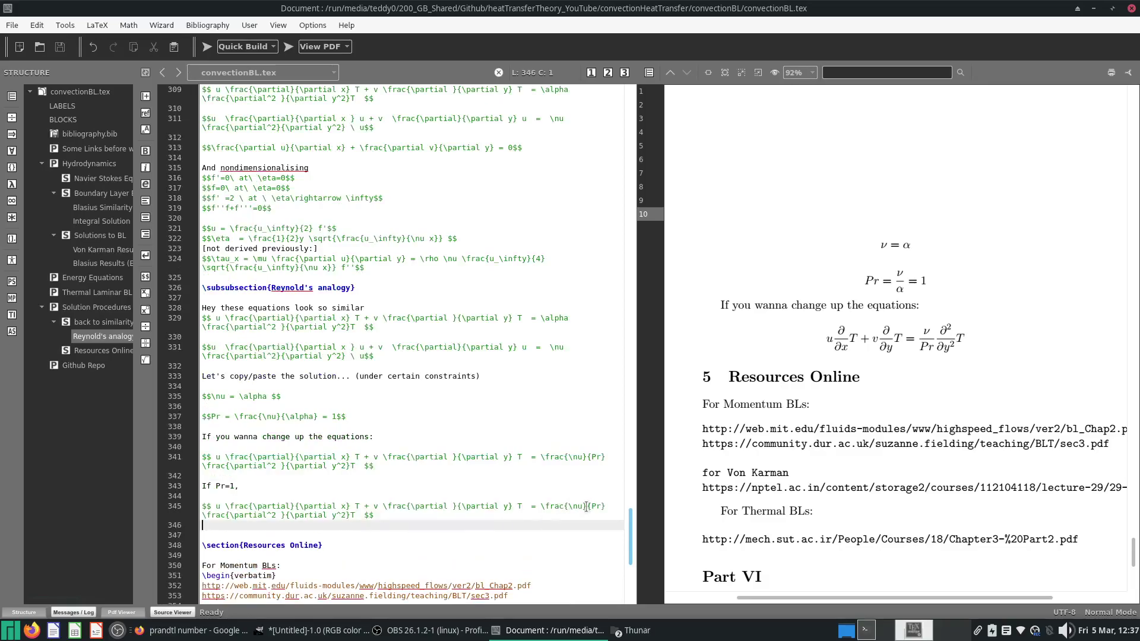
Replace \frac{\nu}{Pr} in the equation under "If Pr=1," with \nu, save, and rebuild the PDF.
left_click_drag(540, 506, 607, 509)
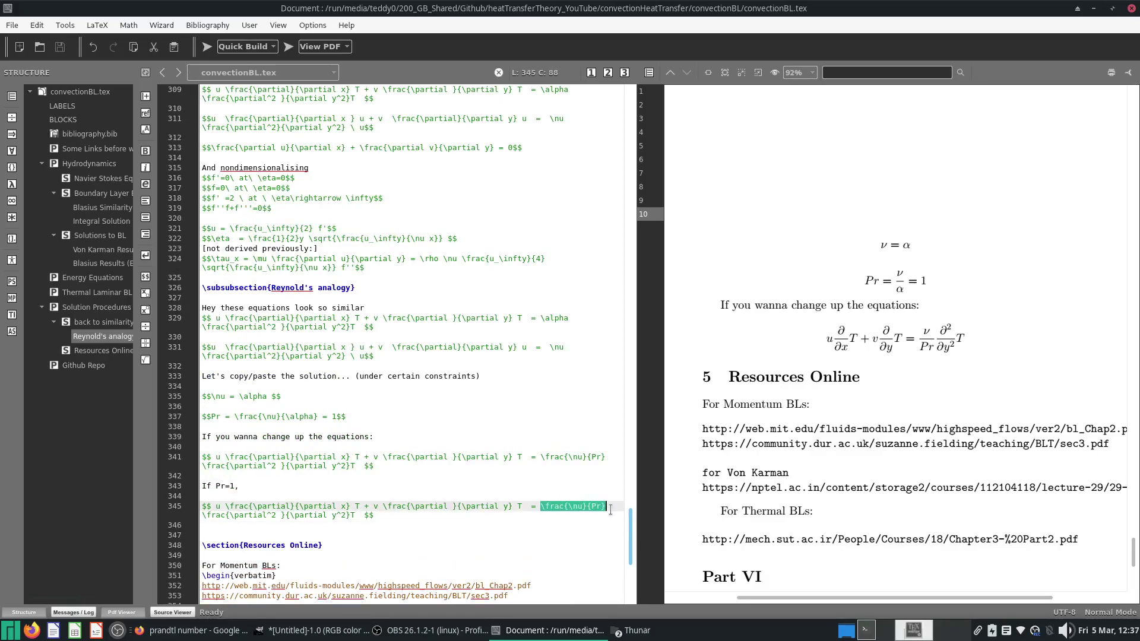
type("\\nu")
key("ctrl+s")
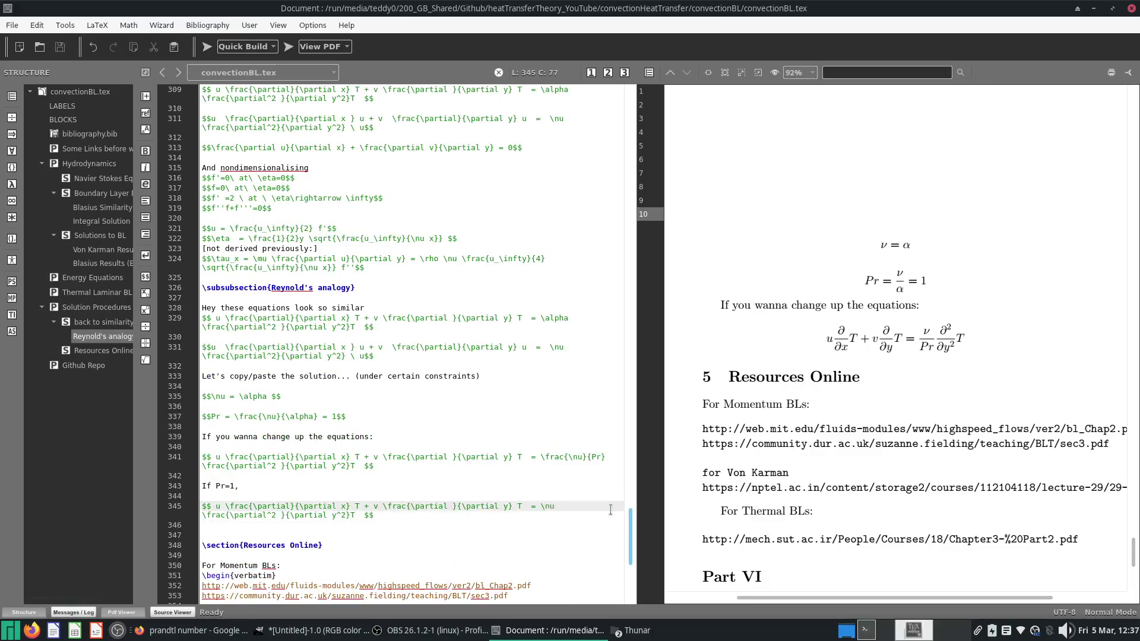
left_click(209, 46)
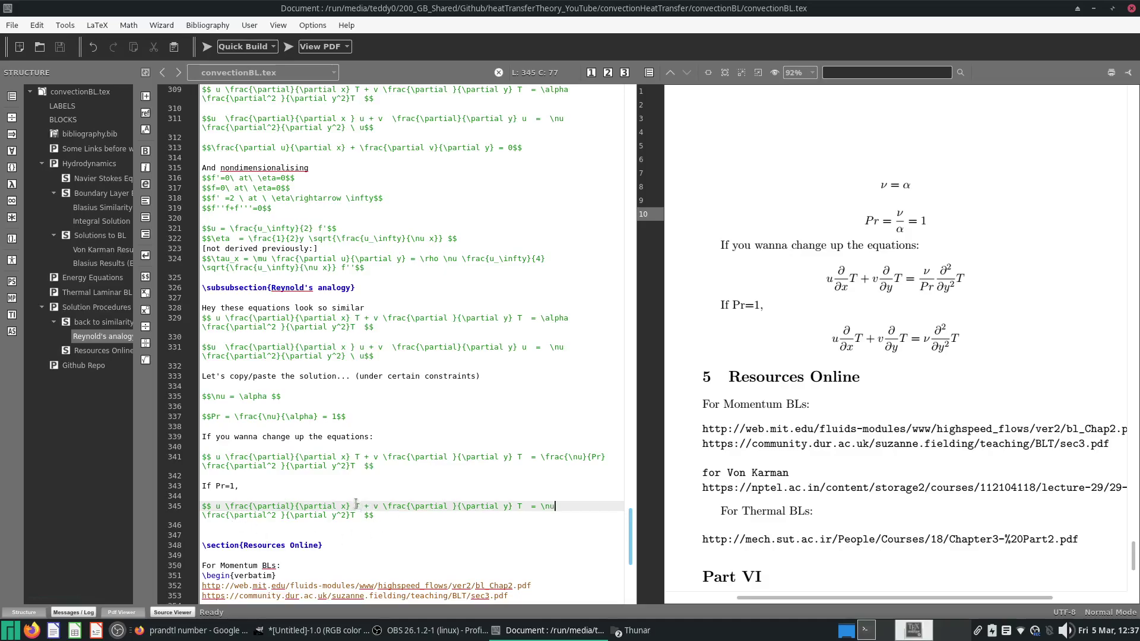
type("(")
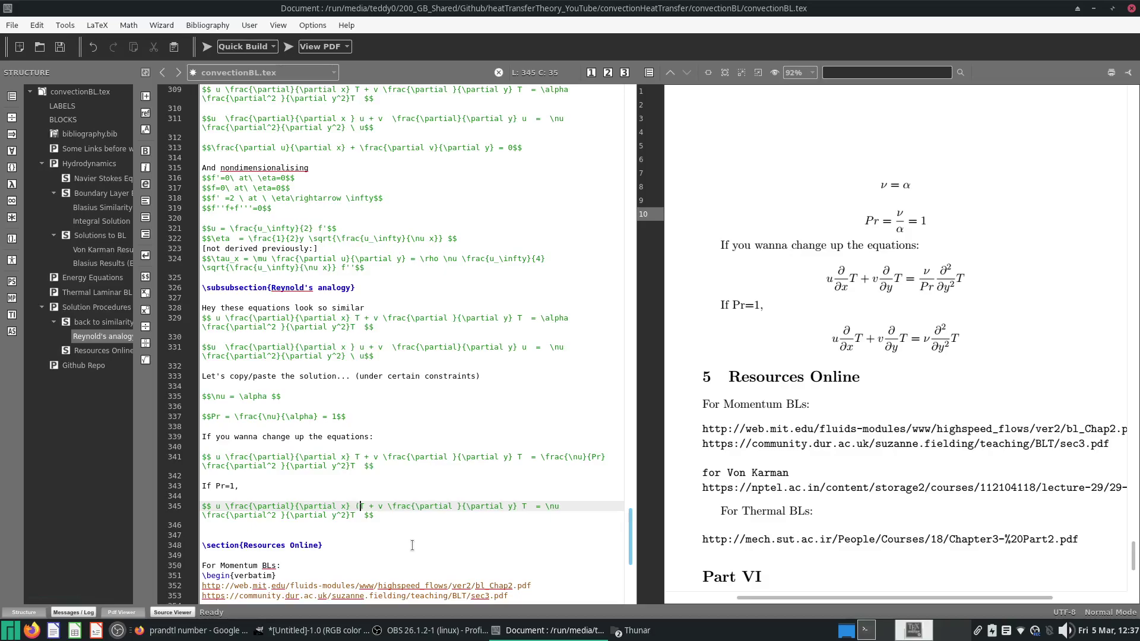
key("ctrl+z")
key("ctrl+z")
key("ctrl+y")
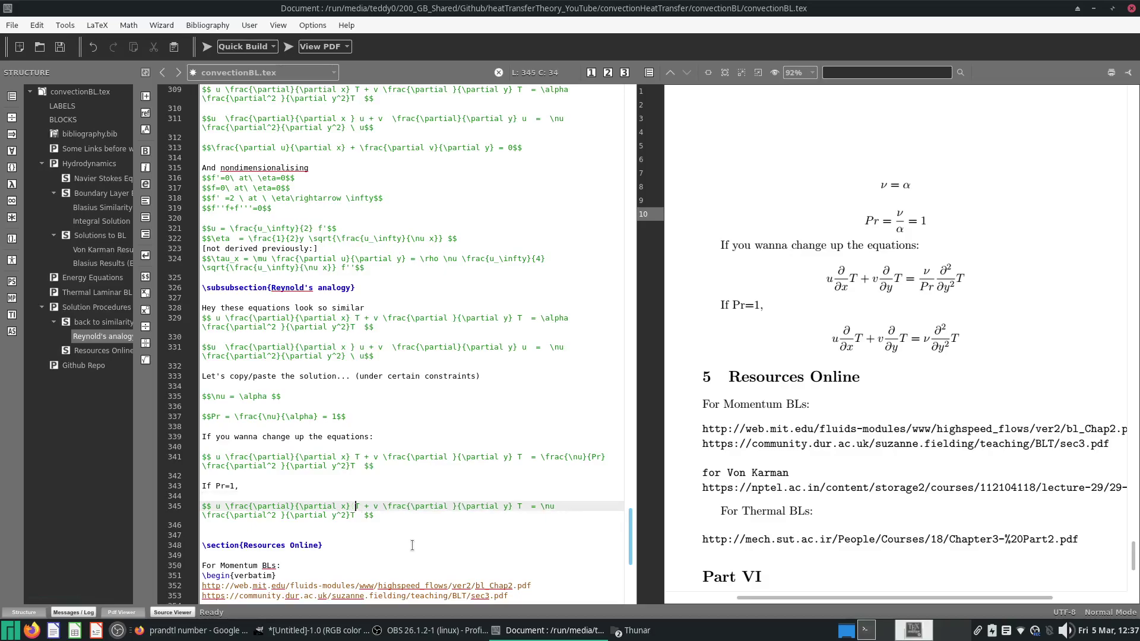
Add "Use the relative temperature trick, and change the variable to $\theta$" below the Pr=1 equation, save, and rebuild the PDF.
key("Down")
key("Return")
type("Use the")
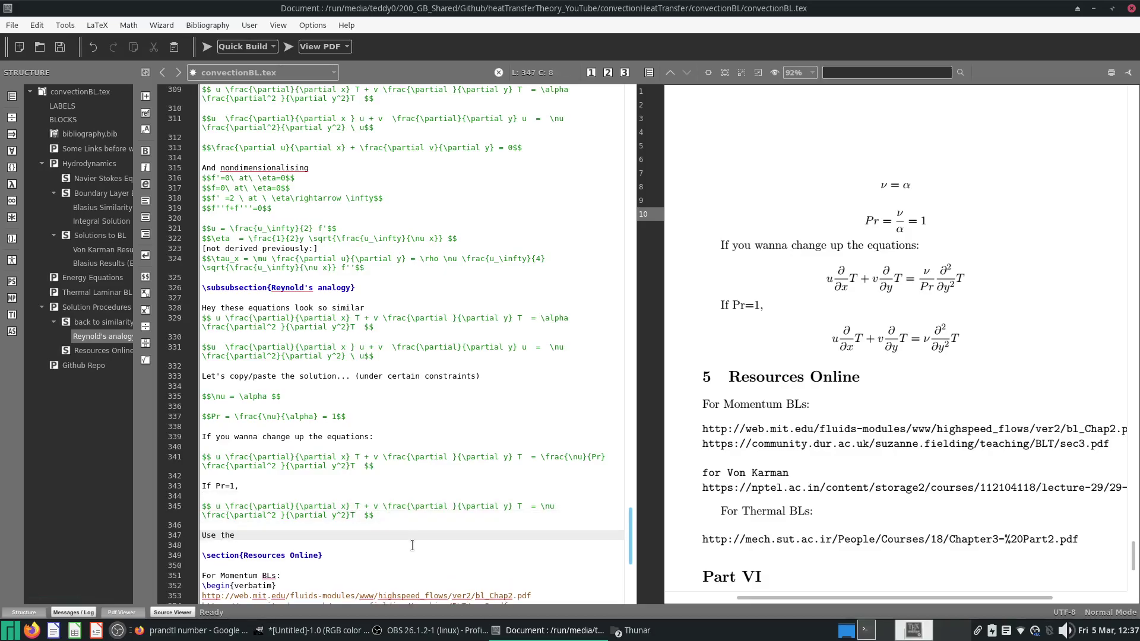
type(" relative temperature trick, and")
key("ctrl+s")
type("chang")
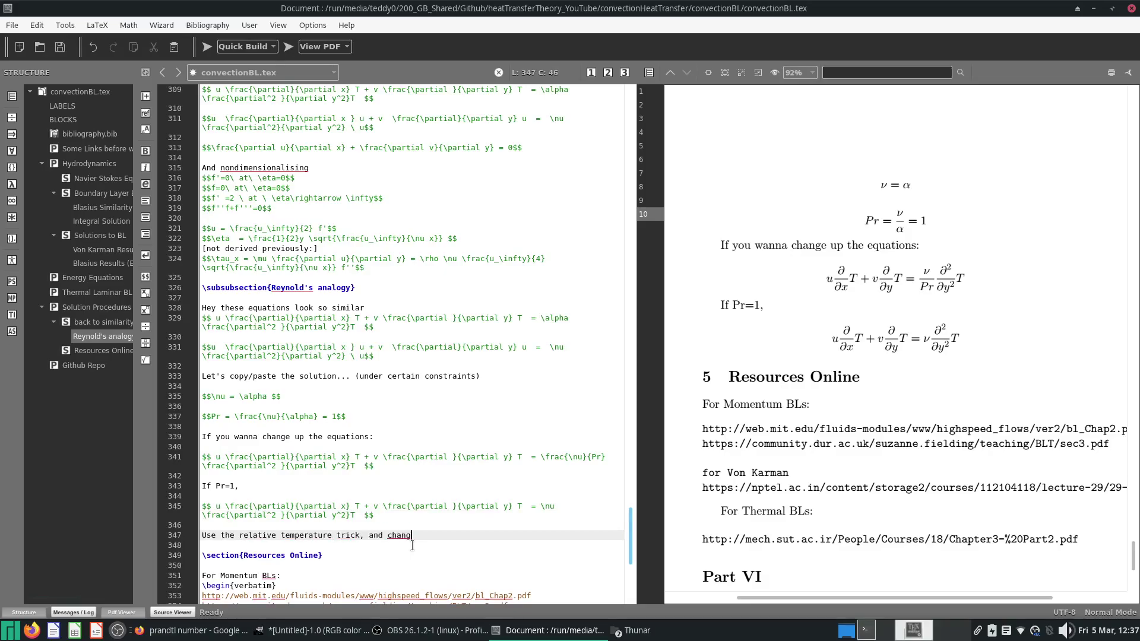
type("e the variable to $\theta")
key("ctrl+s")
key("F1")
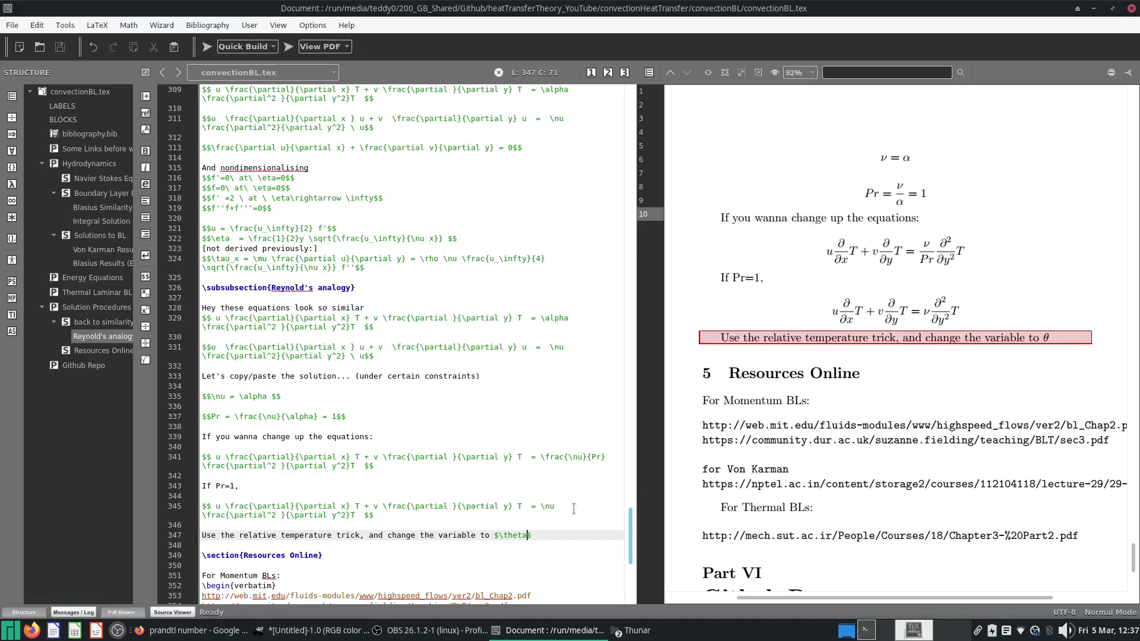
Copy the Pr=1 temperature equation to below the relative temperature trick sentence and save.
left_click(500, 509)
triple_click(500, 509)
key("ctrl+c")
left_click(568, 530)
key("Return")
key("Return")
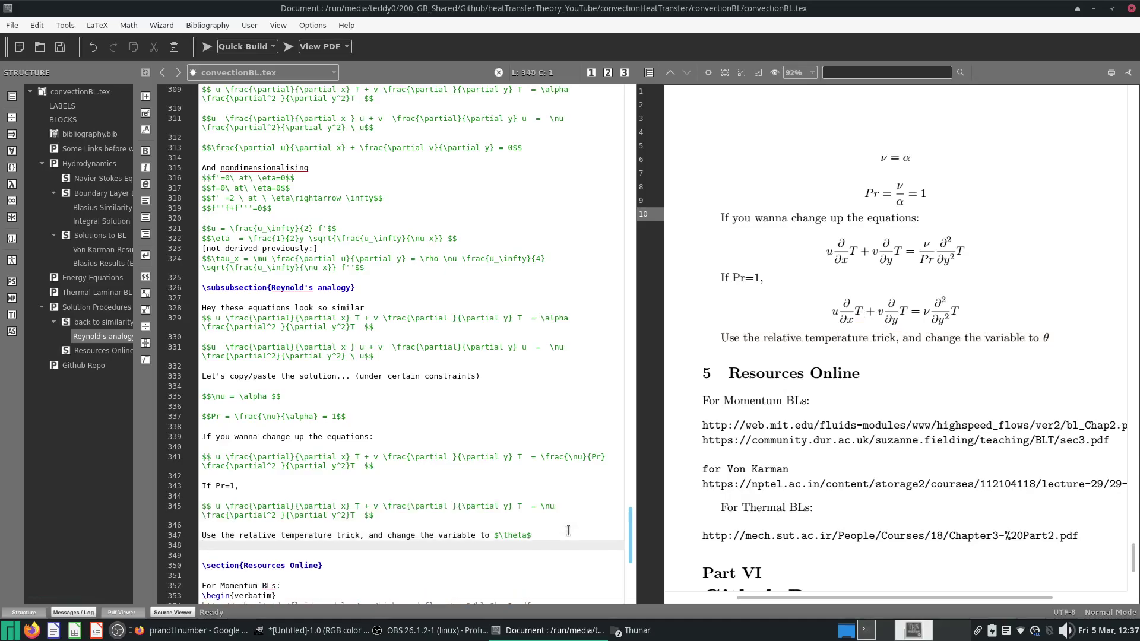
key("ctrl+v")
key("Return")
key("ctrl+s")
Replace all three T variables in the last temperature equation with \theta and rebuild the PDF.
double_click(358, 554)
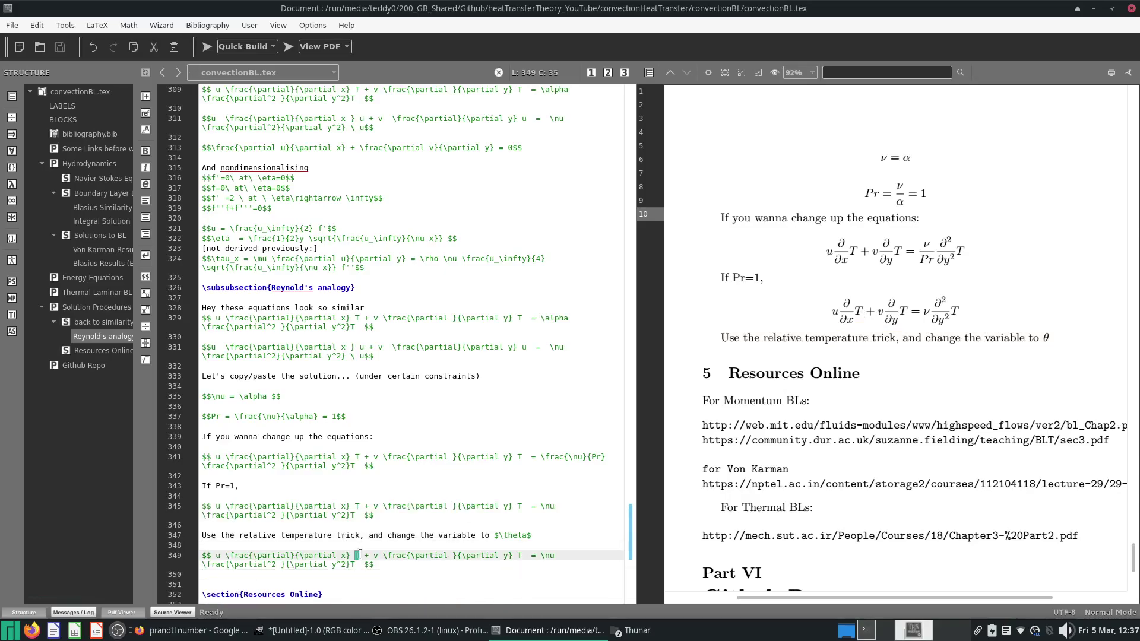
type("\\theta")
key("Right")
key("Right")
key("Right")
key("Right")
key("Right")
key("Right")
key("Right")
key("Right")
key("Right")
key("Right")
key("Right")
key("shift+Right")
type("\\theta")
key("Right")
key("Right")
key("Right")
key("Right")
key("Right")
key("Right")
key("Right")
key("Right")
key("Right")
key("Right")
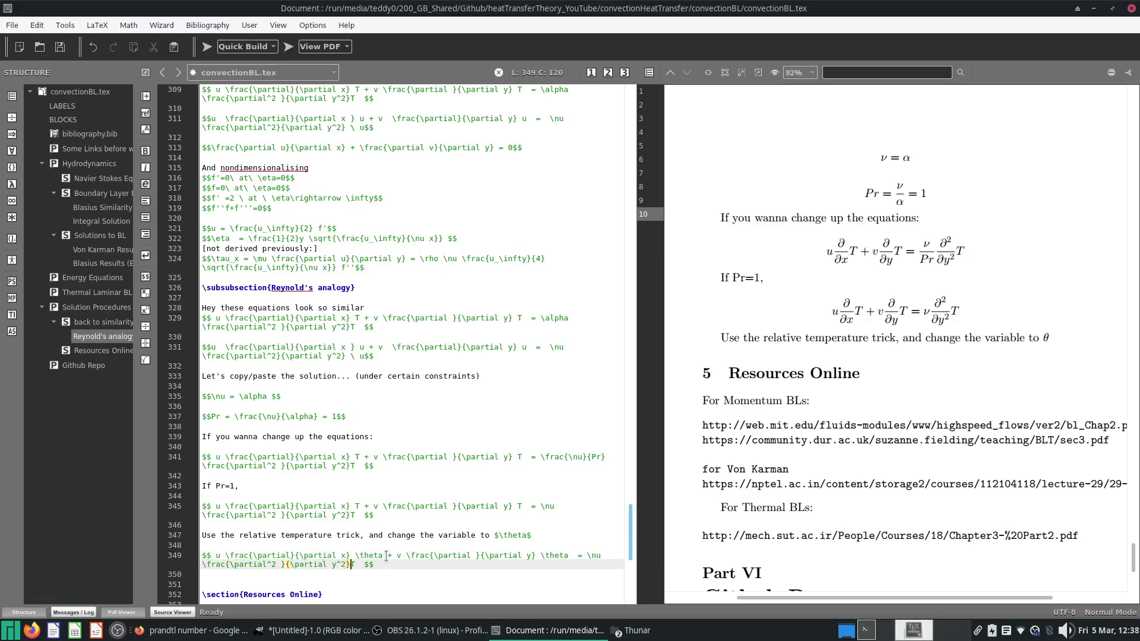
key("shift+Right")
type("\\theta")
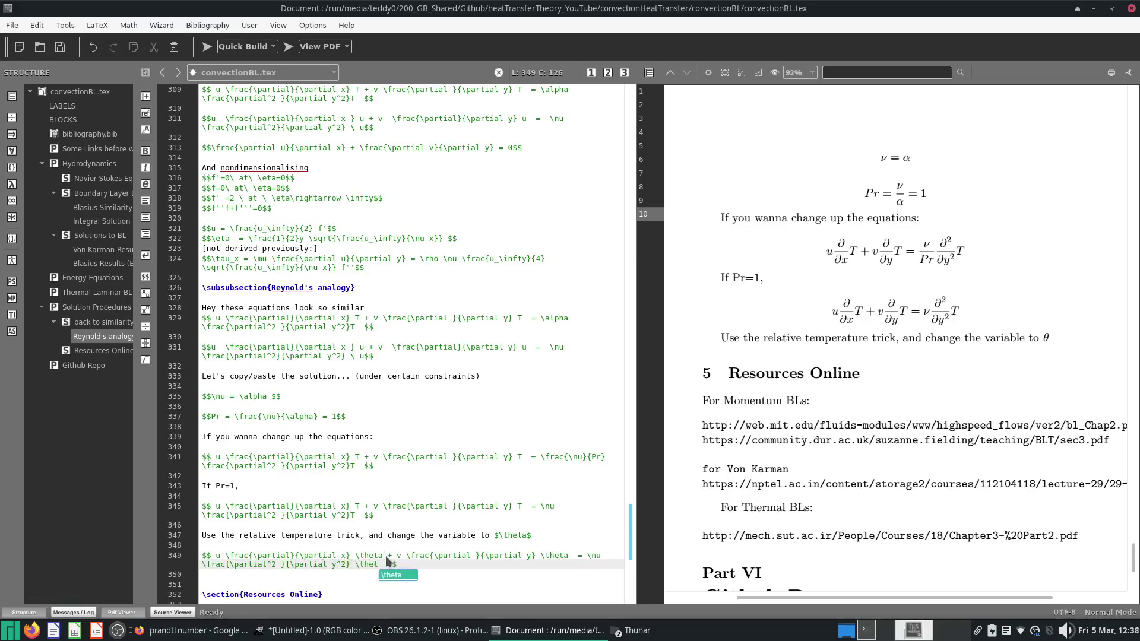
key("F1")
left_click(387, 556)
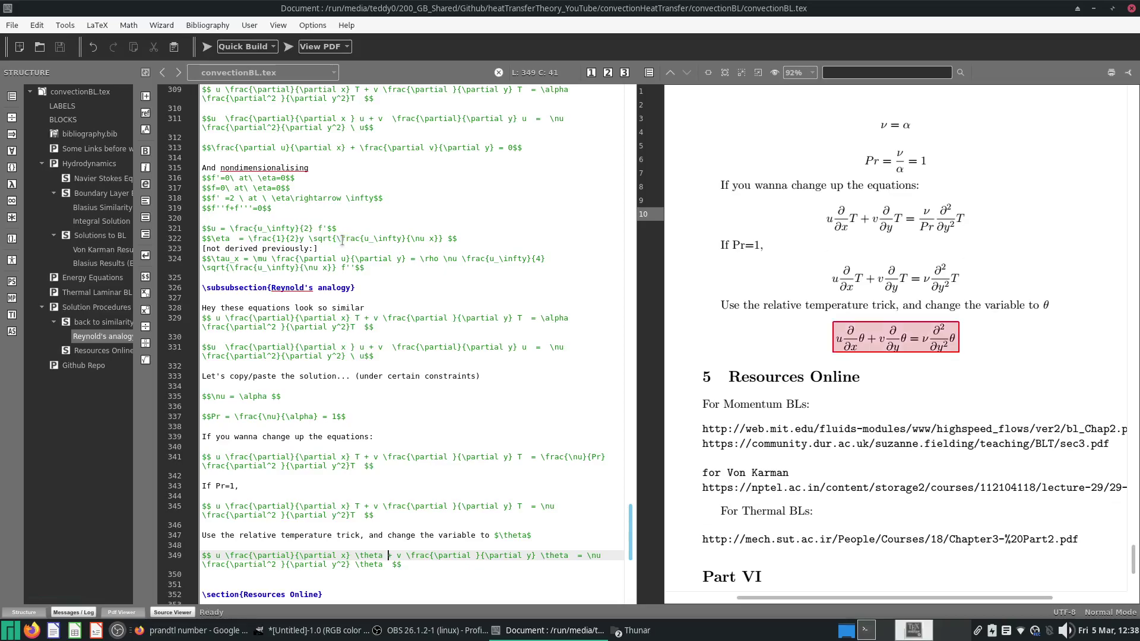
Copy the momentum equation and add the line "If we nondimensionalise the momentum equation" below the \theta equation.
scroll(342, 240, "down", 3)
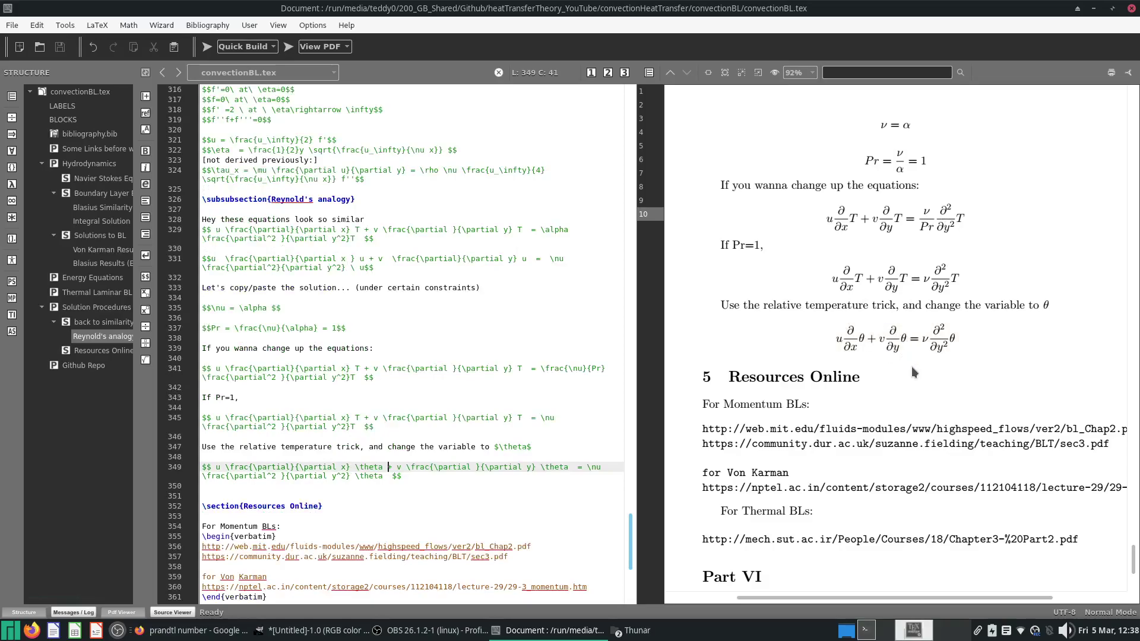
scroll(917, 373, "up", 1)
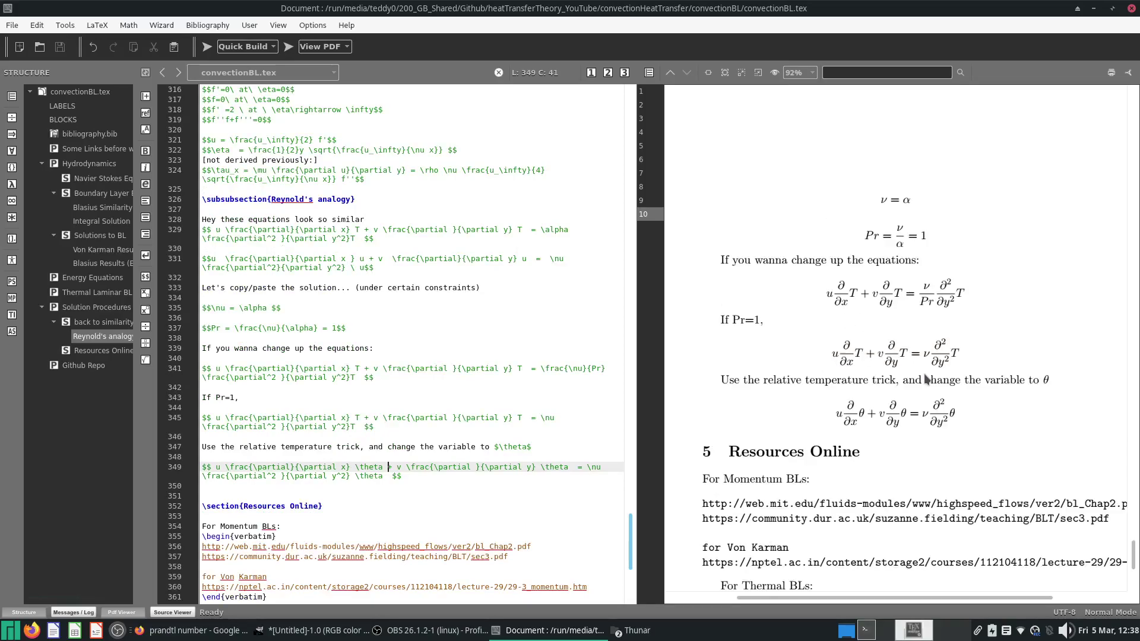
scroll(926, 421, "up", 5)
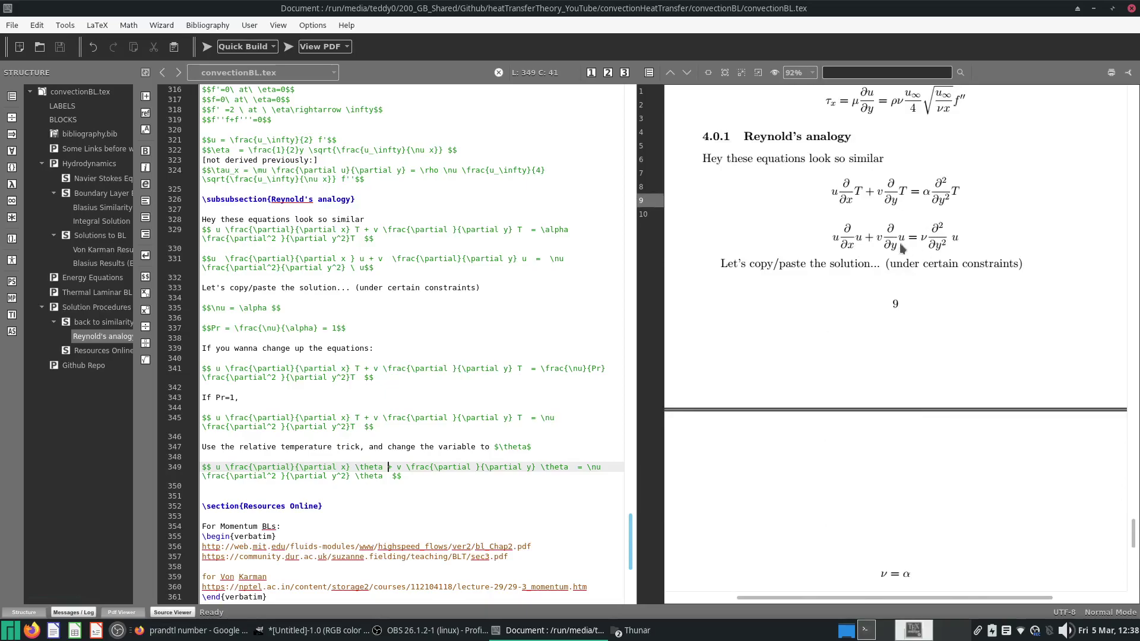
triple_click(366, 261)
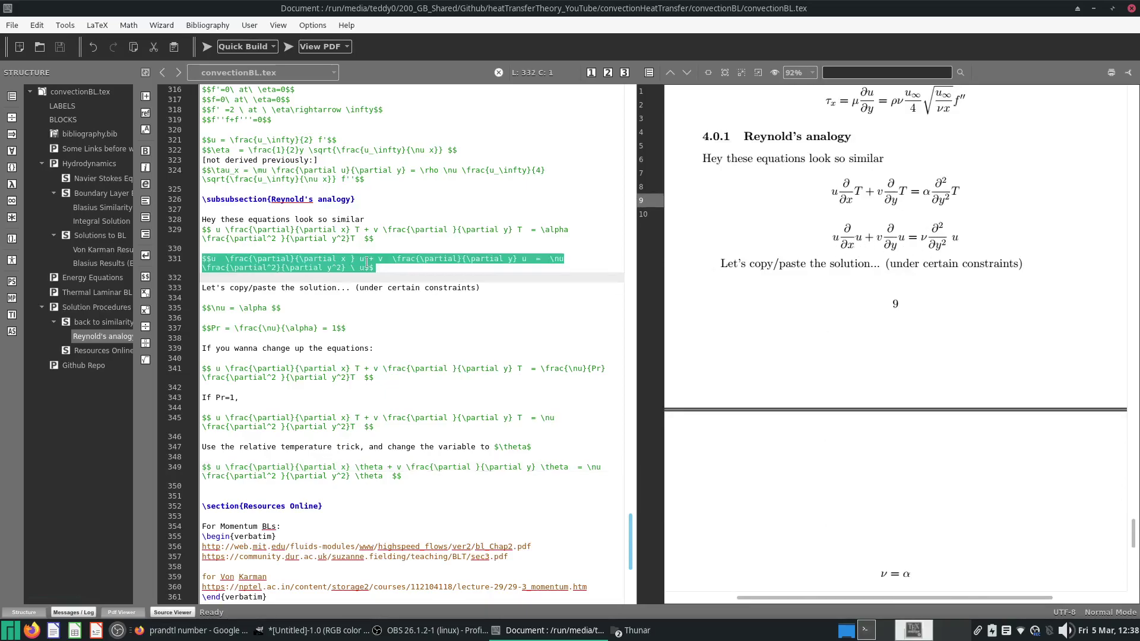
left_click(488, 476)
key("Return")
type("If we nondimensionalise")
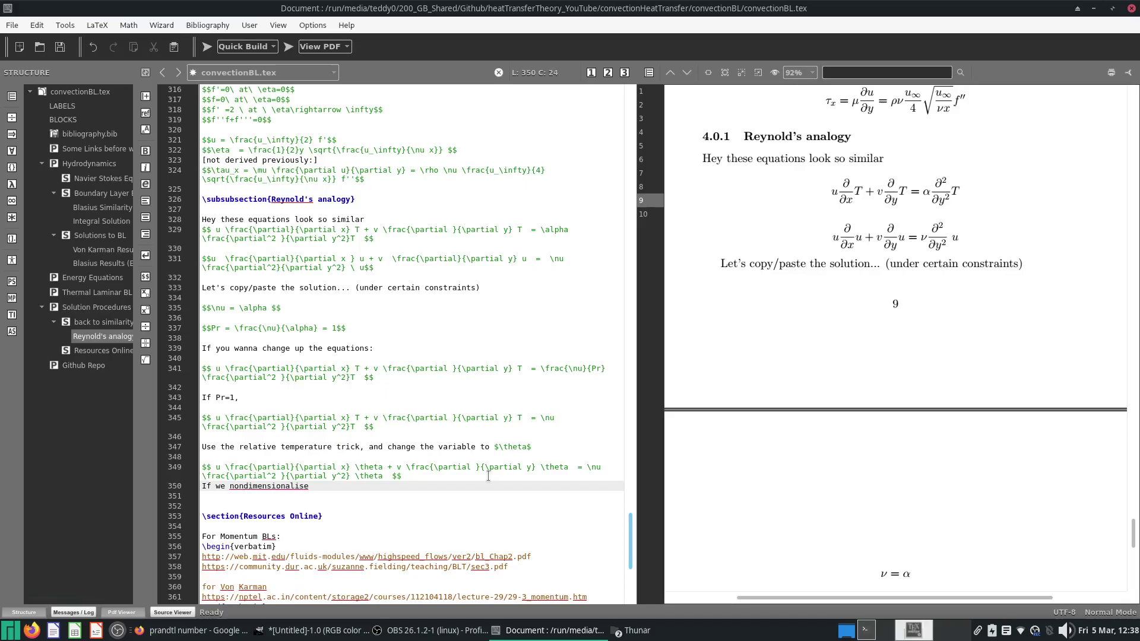
type(" the momentum equation")
Paste the momentum equation below the nondimensionalise line and rebuild the PDF.
key("Return")
key("Return")
key("ctrl+v")
key("F5")
scroll(247, 515, "down", 2)
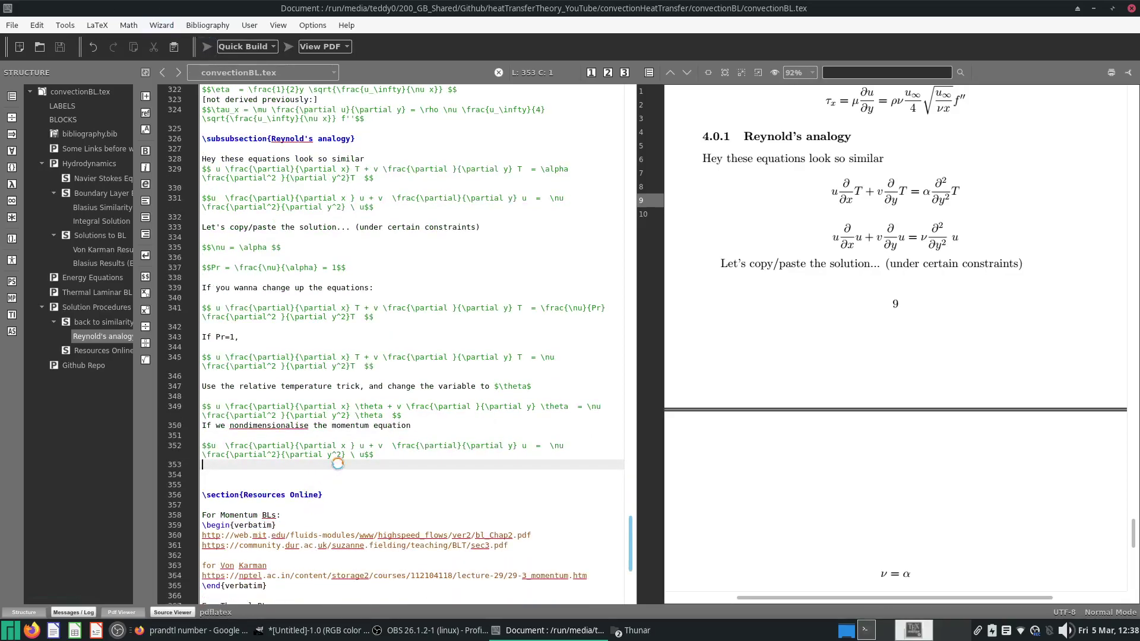
Change the differentiated u in the first term of the pasted momentum equation to u^* u_\infty.
left_click(368, 446)
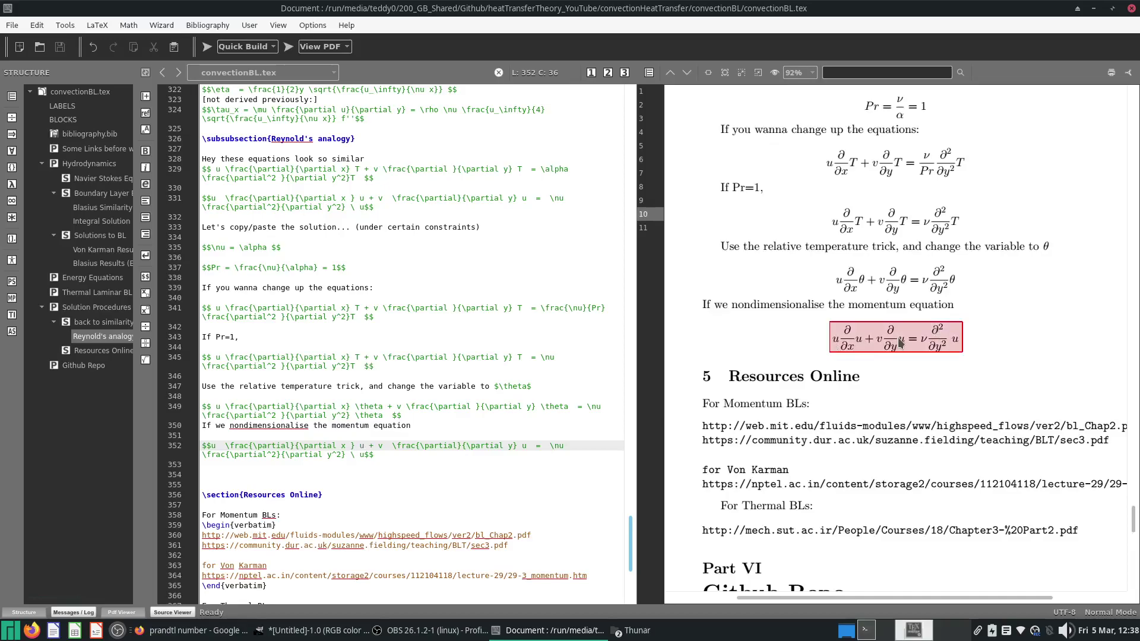
type("^*")
key("ctrl+s")
type("u_\\infty")
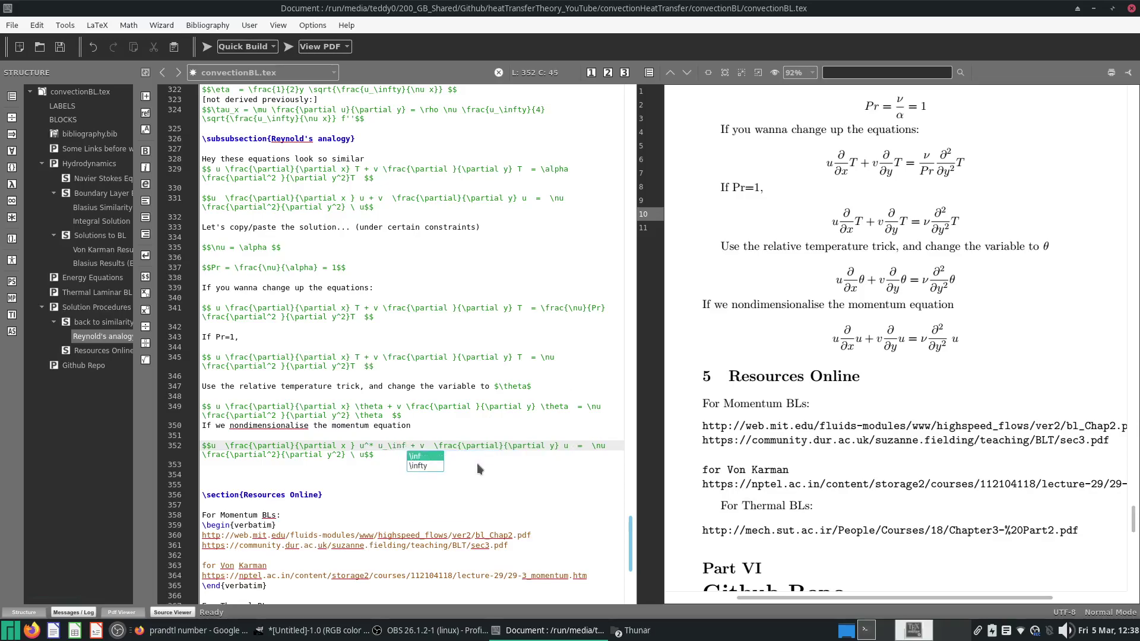
Copy u^* u_\infty from the first term of the last momentum equation and replace the differentiated u in its second term with it.
key("shift+Left")
key("shift+Left")
key("shift+Left")
key("shift+Left")
key("shift+Left")
key("shift+Left")
key("shift+Left")
key("shift+Left")
key("shift+Left")
key("shift+Left")
key("shift+Left")
key("shift+Left")
key("Right")
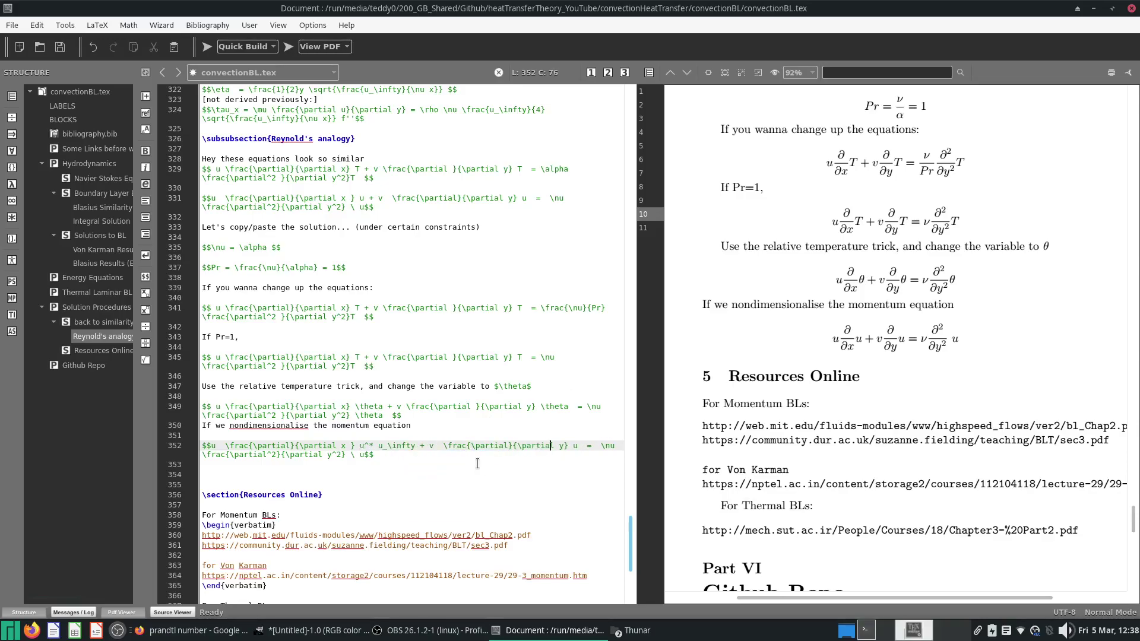
key("Right")
key("Right")
key("shift+Right")
key("ctrl+v")
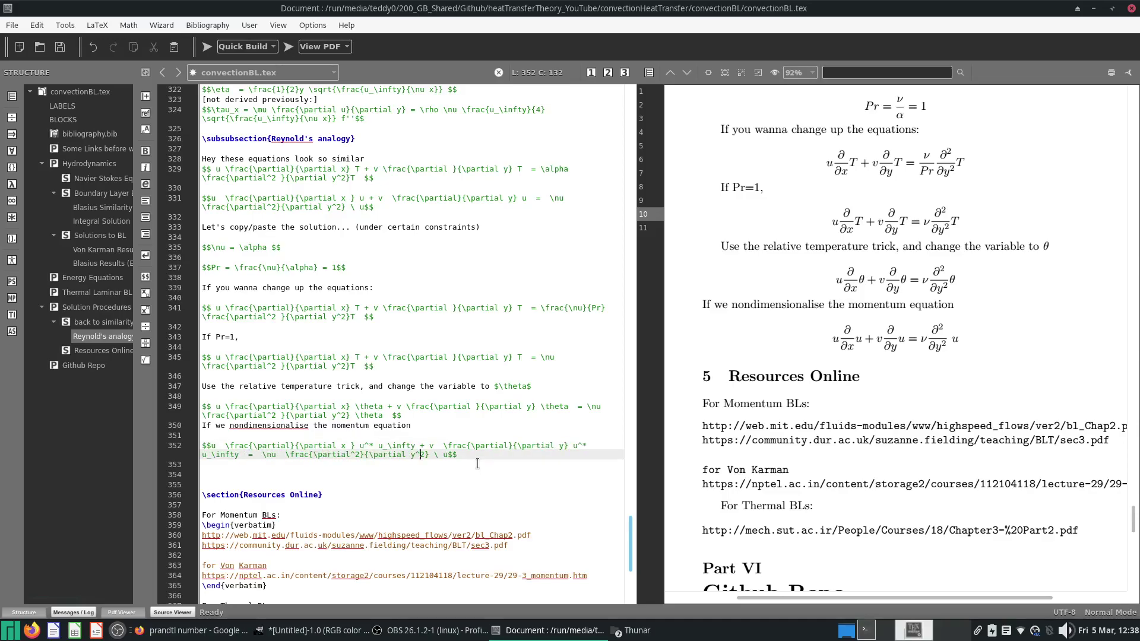
Replace the u in the equation's \nu term with u^* u_\infty and rebuild the PDF.
key("shift+Right")
key("shift+Right")
key("shift+Right")
key("shift+Right")
key("ctrl+v")
left_click(207, 46)
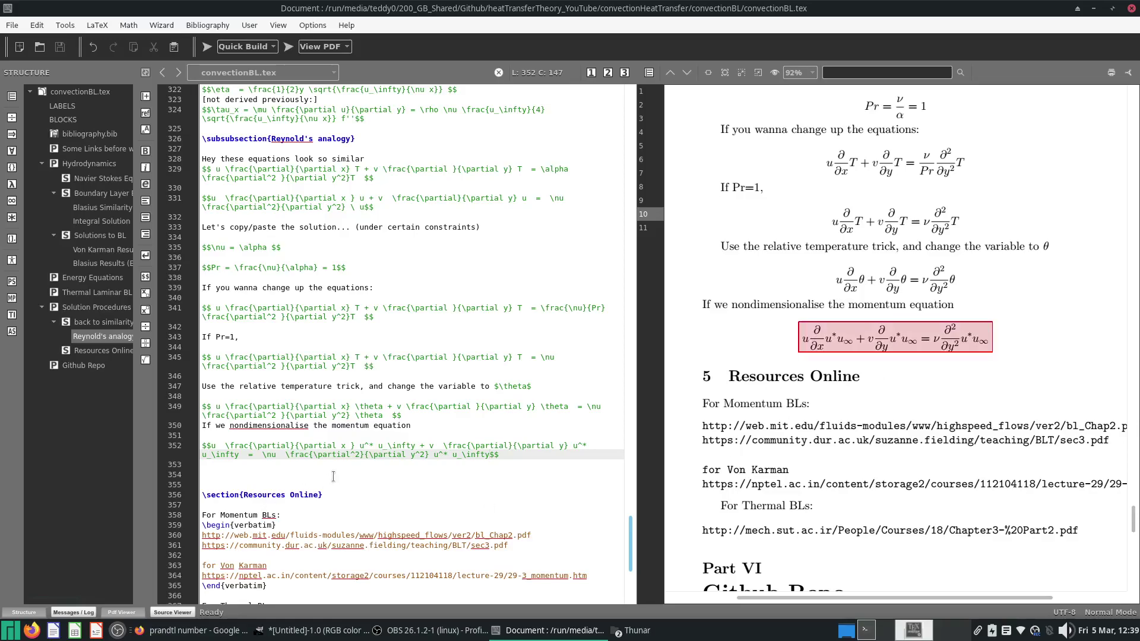
Duplicate the u^* u_\infty momentum equation below itself and save the file.
triple_click(350, 455)
left_click(379, 474)
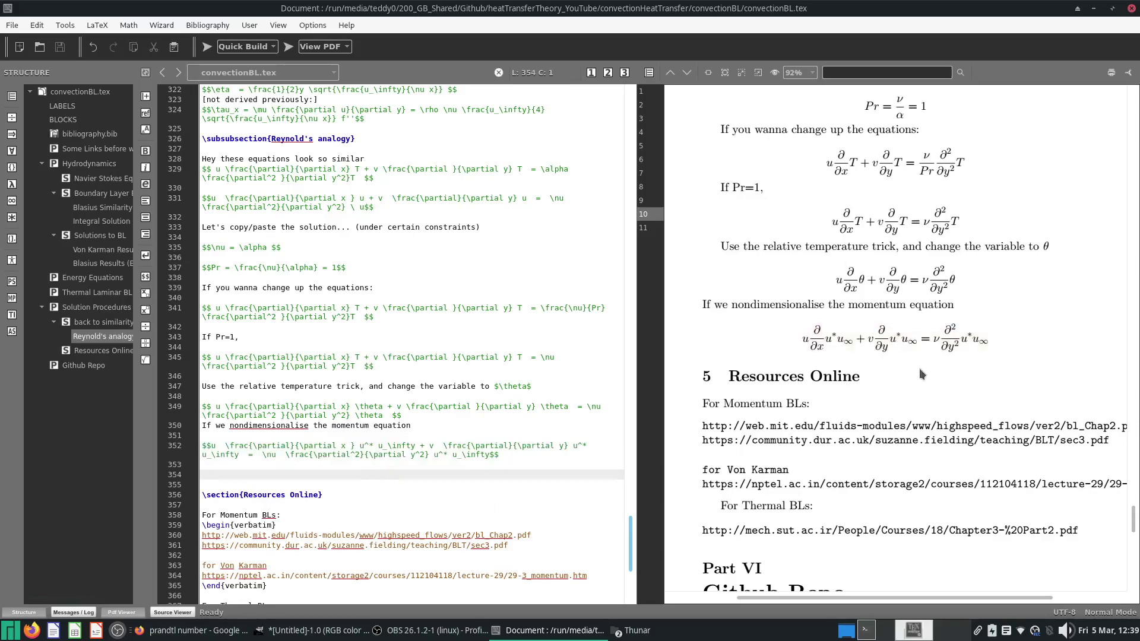
key("ctrl+v")
key("ctrl+s")
Delete u_\infty from all three terms of the duplicated momentum equation and rebuild the PDF.
left_click_drag(378, 474, 415, 475)
key("Delete")
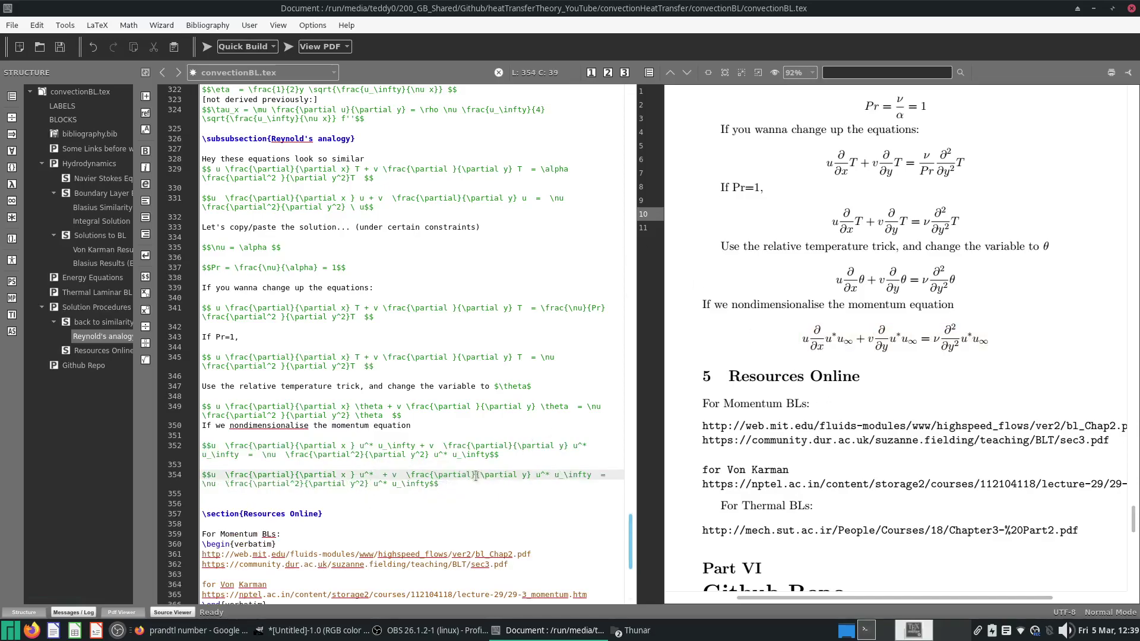
left_click_drag(554, 474, 593, 474)
key("Delete")
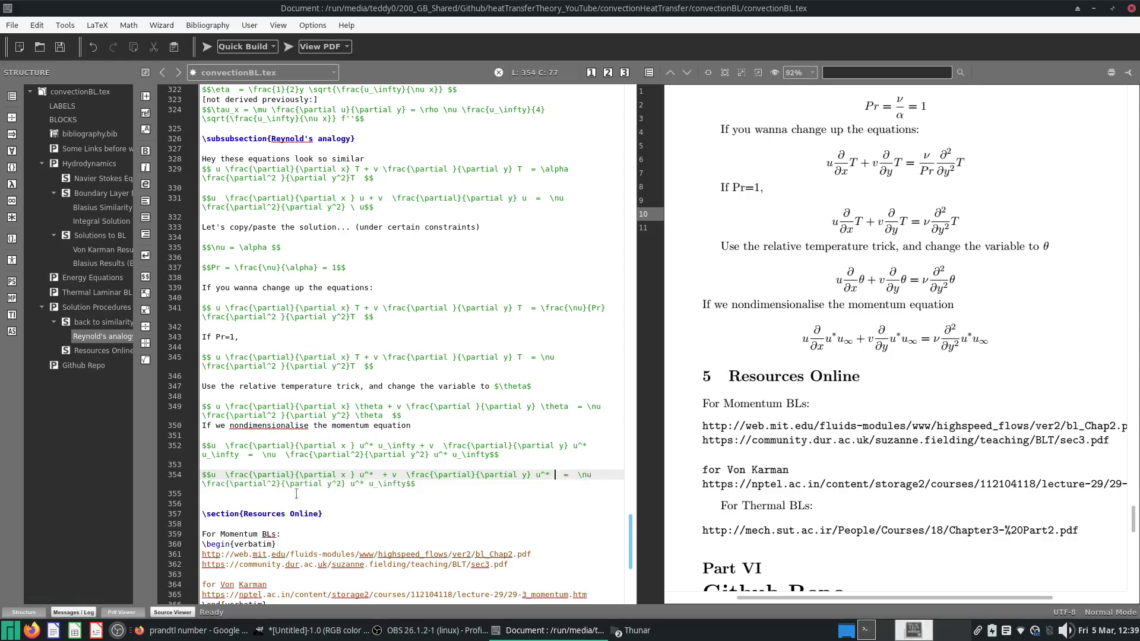
left_click_drag(372, 483, 412, 483)
key("Delete")
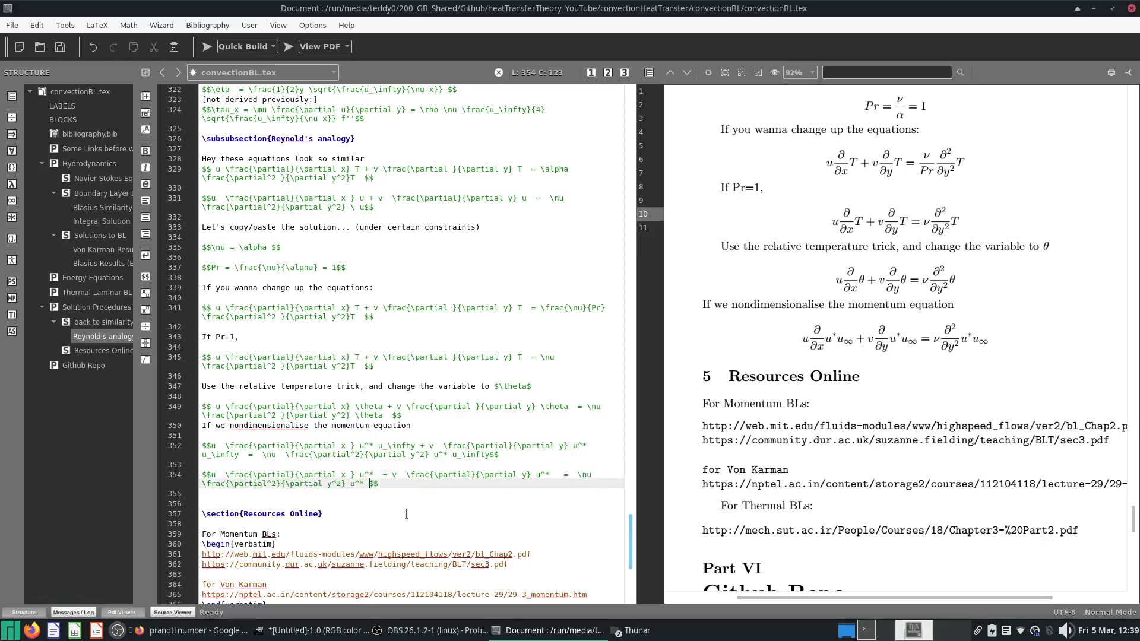
left_click(206, 47)
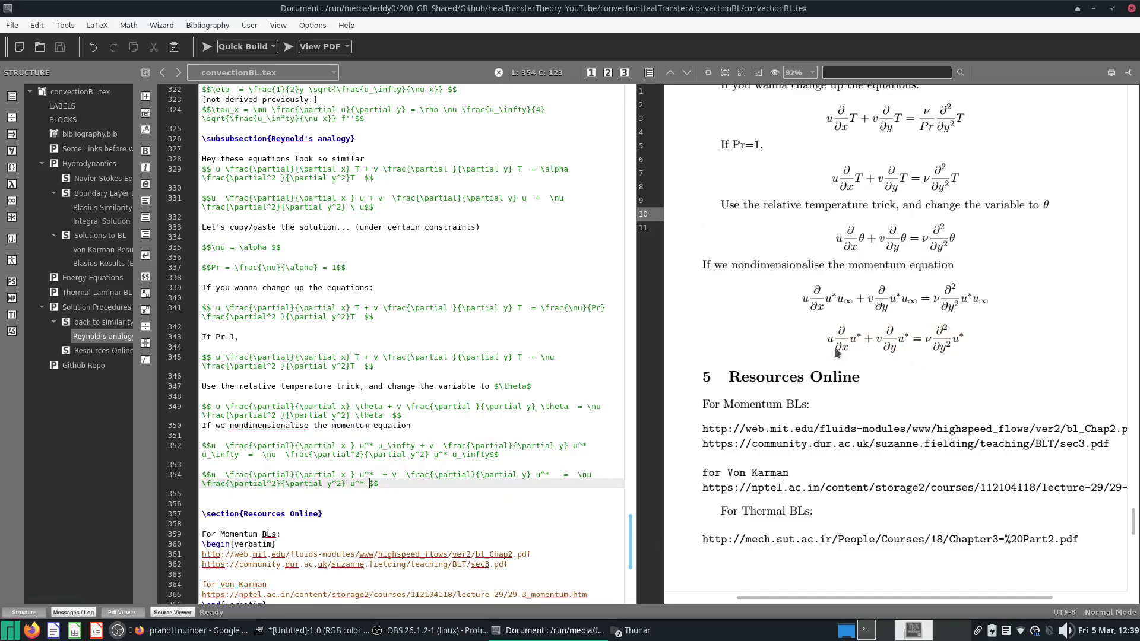
Add the line "We already proved we can reduce the momentum BL equations as follows:" below the u^* equation and rebuild the PDF.
left_click(548, 491)
key("Return")
key("Return")
type("We ")
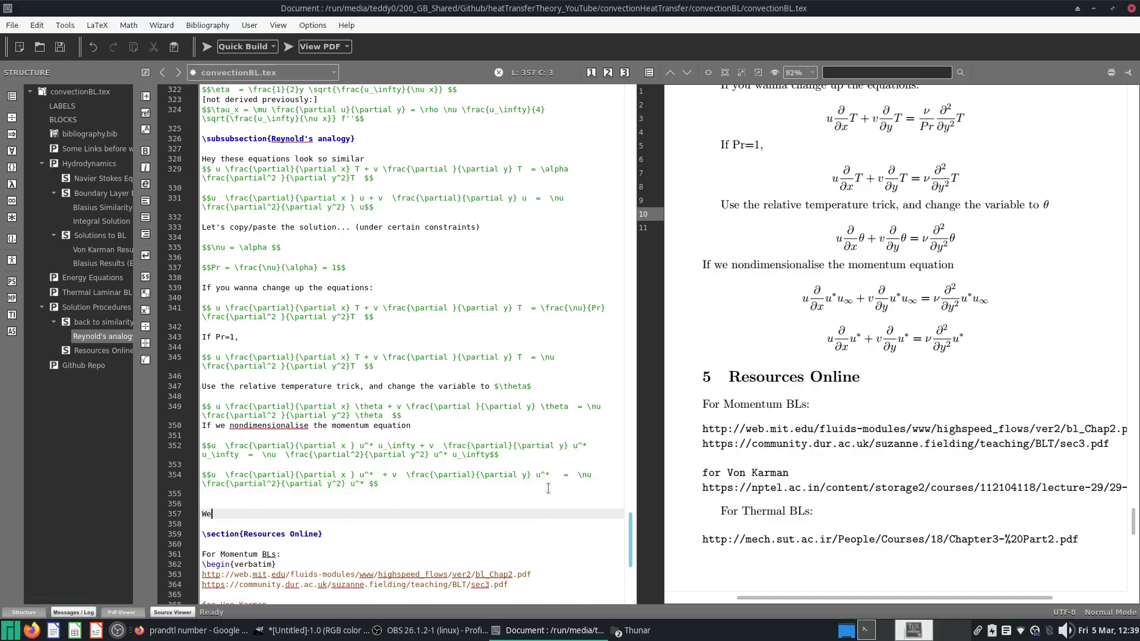
type("already proved we can reduce the equations as follows:")
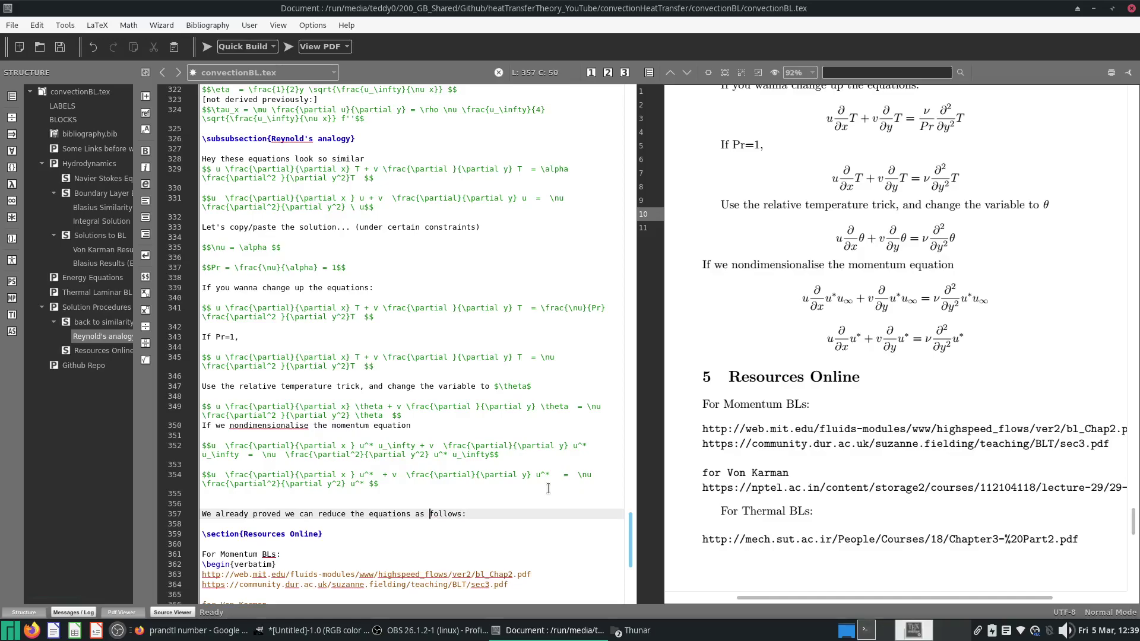
type("momentum BL")
key("ctrl+s")
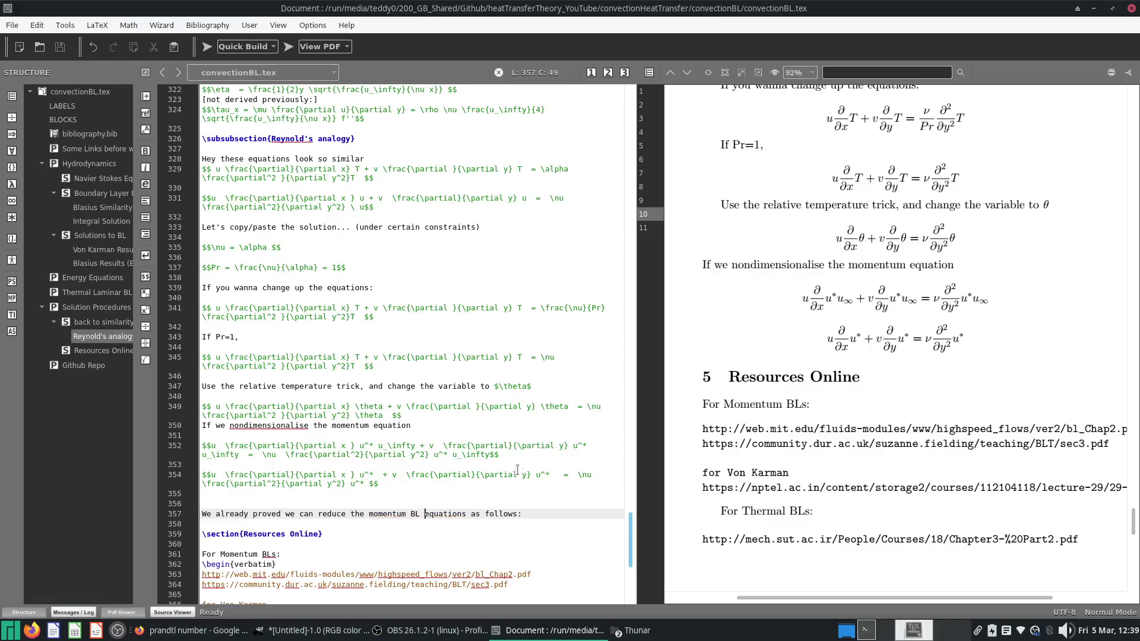
left_click(309, 47)
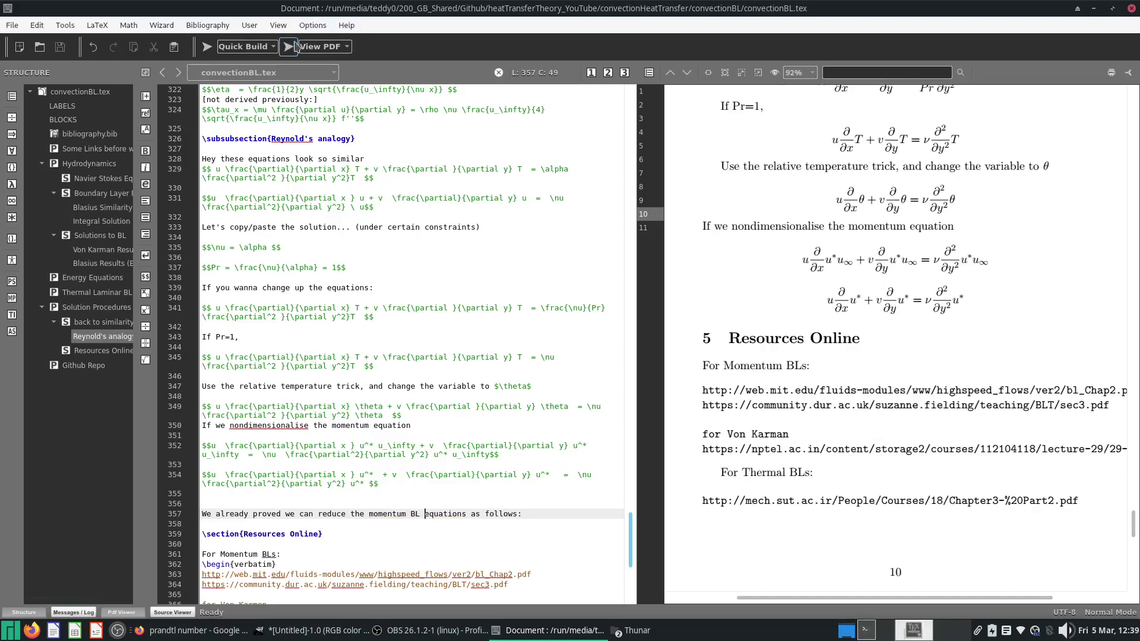
left_click(207, 47)
Copy the equation f''f+f'''=0 from the similarity section, paste it below the new line, and rebuild the PDF.
left_click(544, 515)
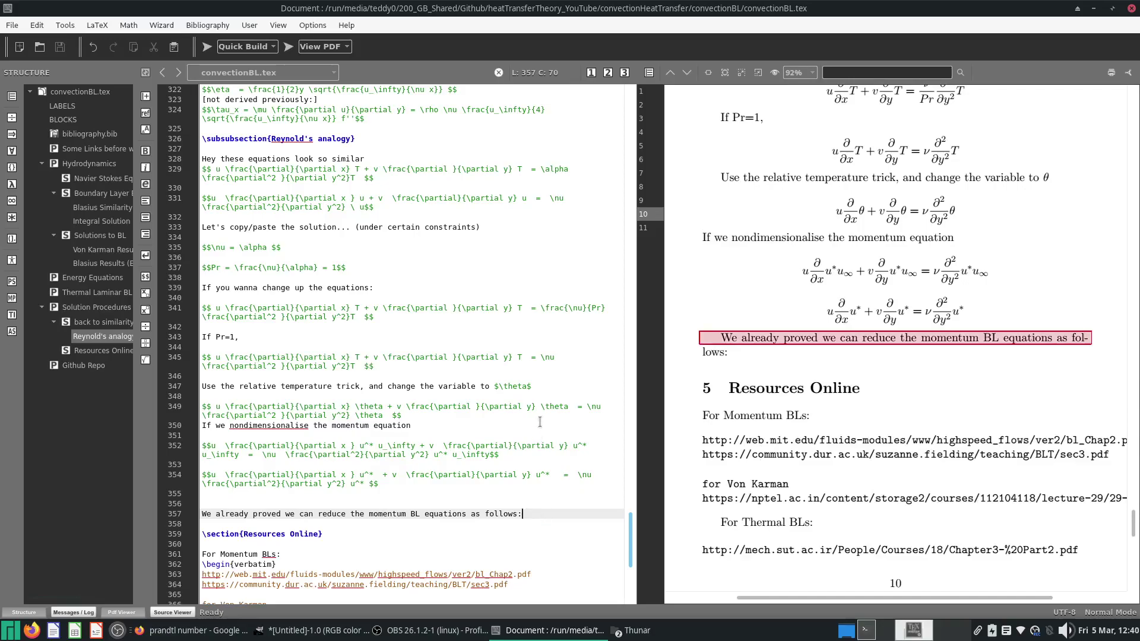
scroll(335, 193, "up", 2)
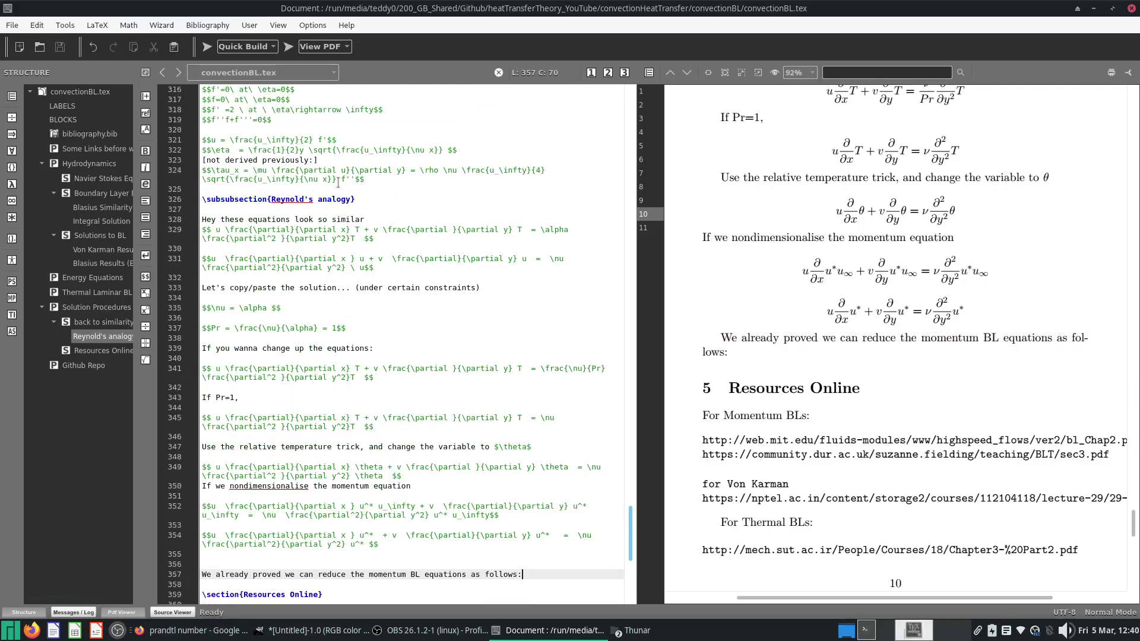
scroll(316, 155, "up", 2)
triple_click(268, 179)
key("ctrl+c")
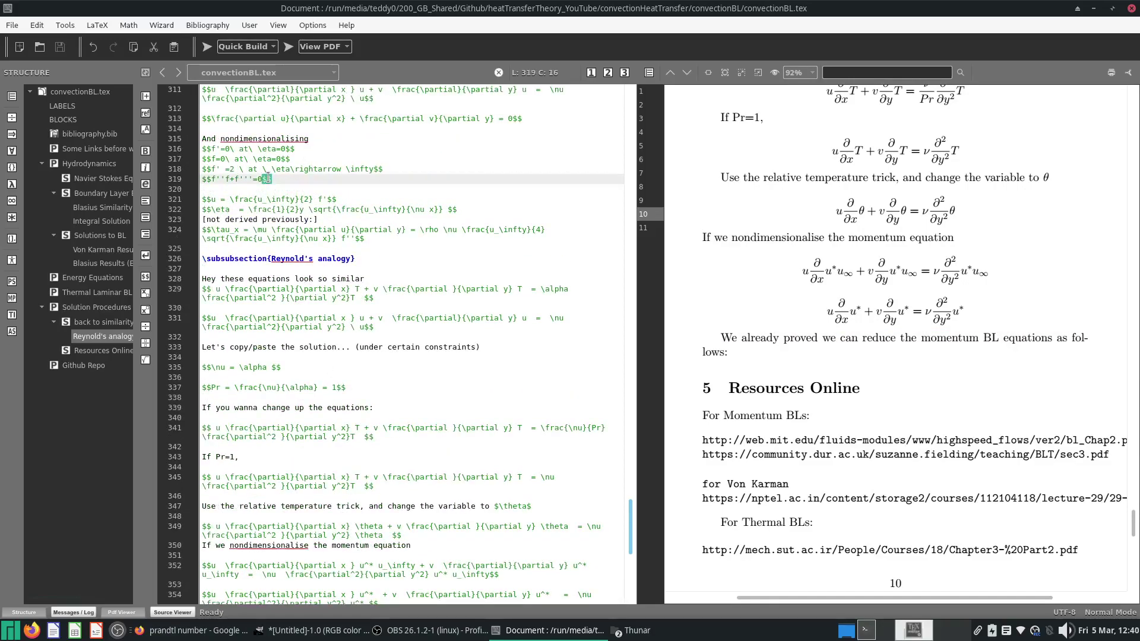
scroll(392, 385, "down", 8)
left_click(395, 375)
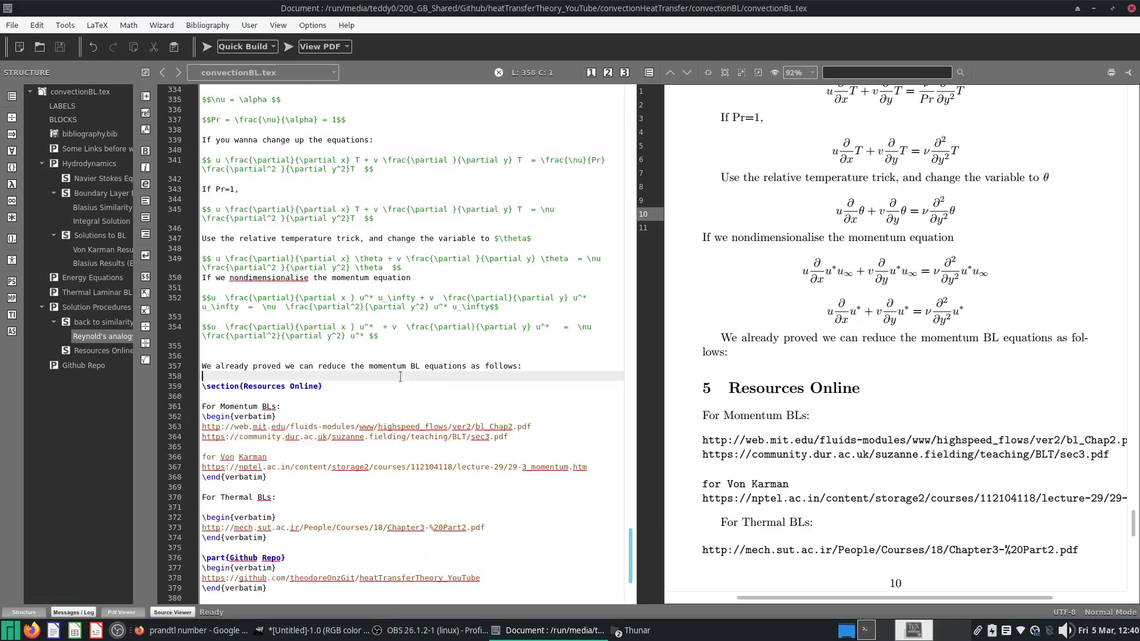
key("ctrl+v")
left_click(206, 46)
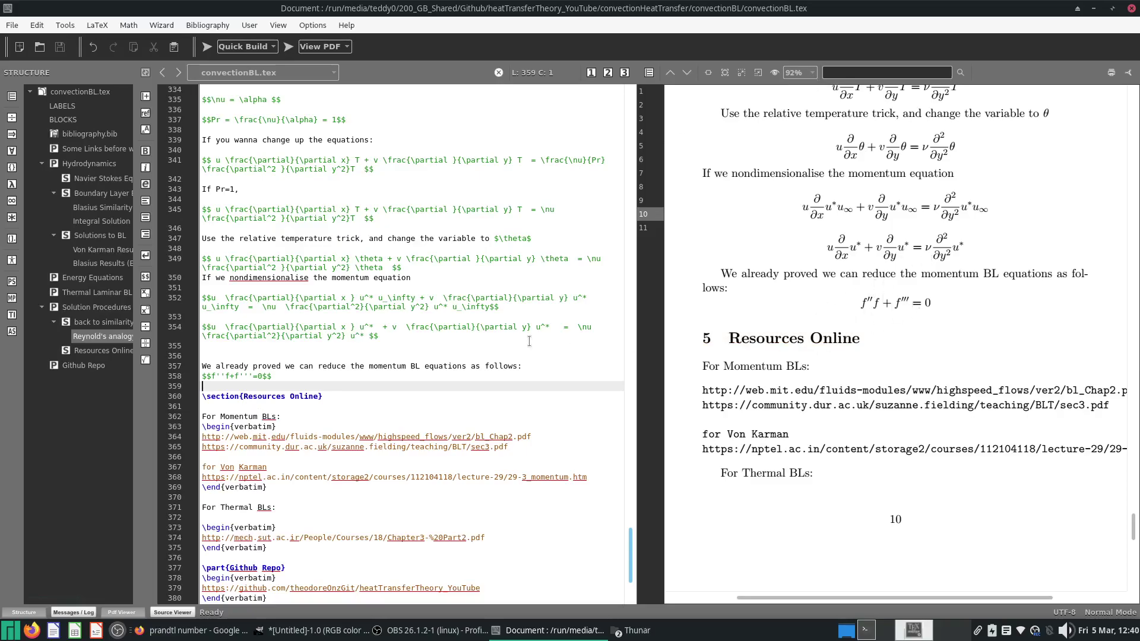
Add blank lines between the pasted f''f+f'''=0 equation and the Resources Online section, and save the file.
key("Return")
key("Return")
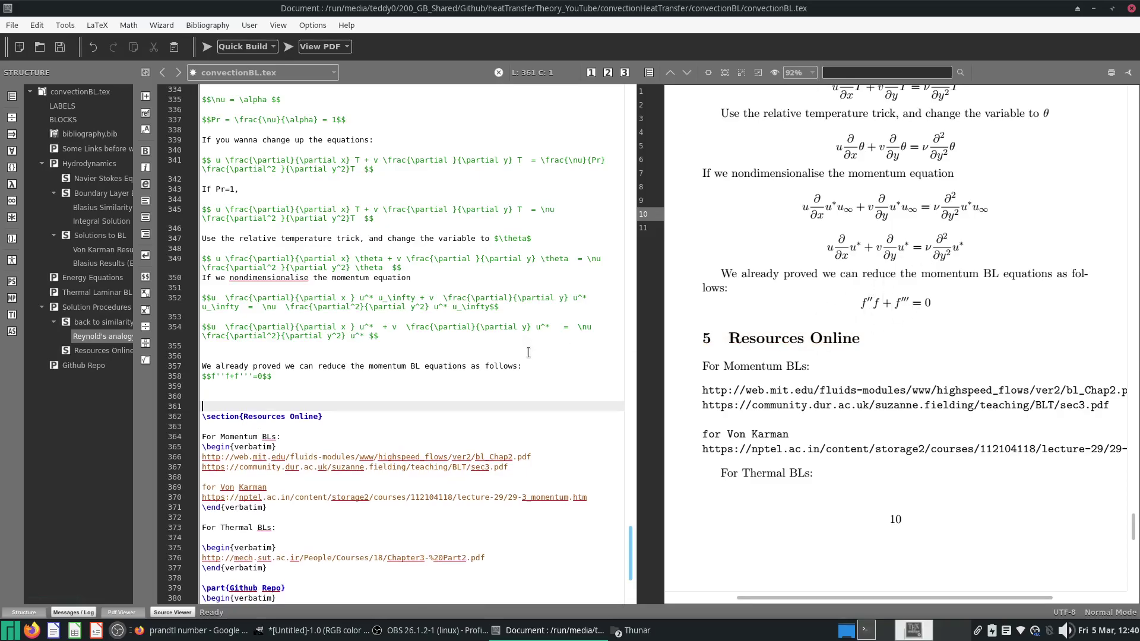
key("ctrl+s")
scroll(858, 257, "up", 3)
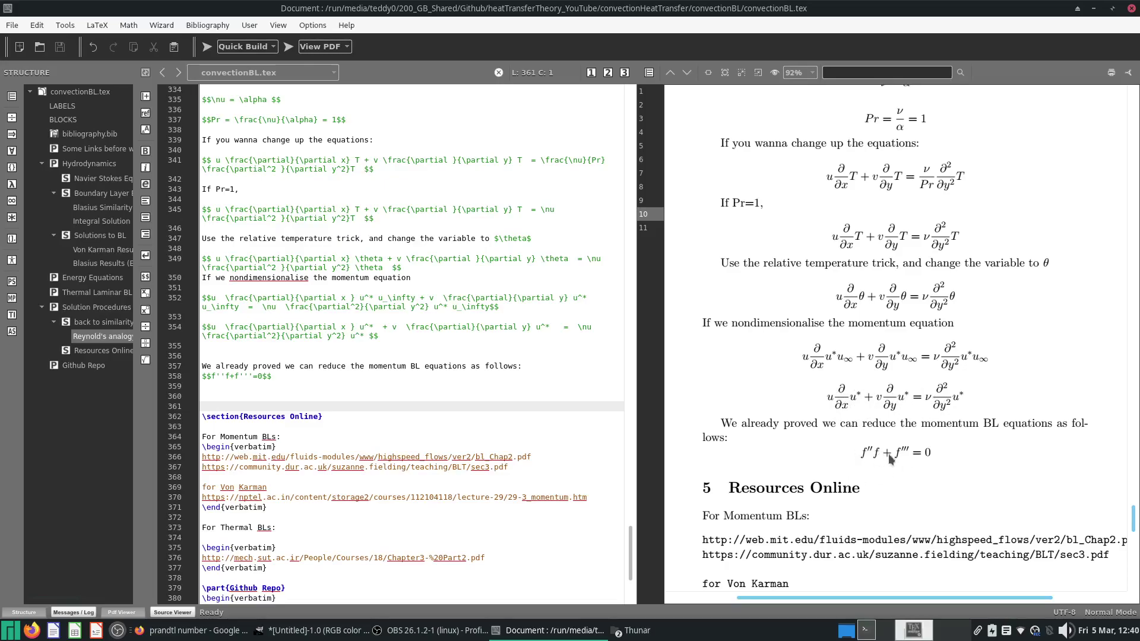
left_click(286, 391)
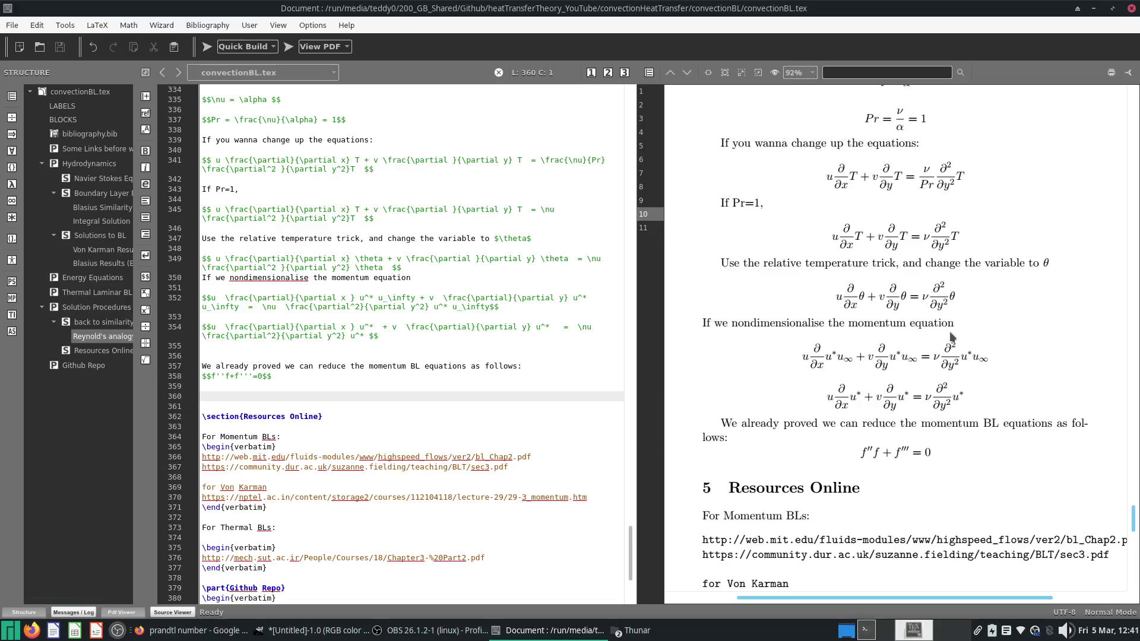
left_click(332, 414)
left_click(354, 398)
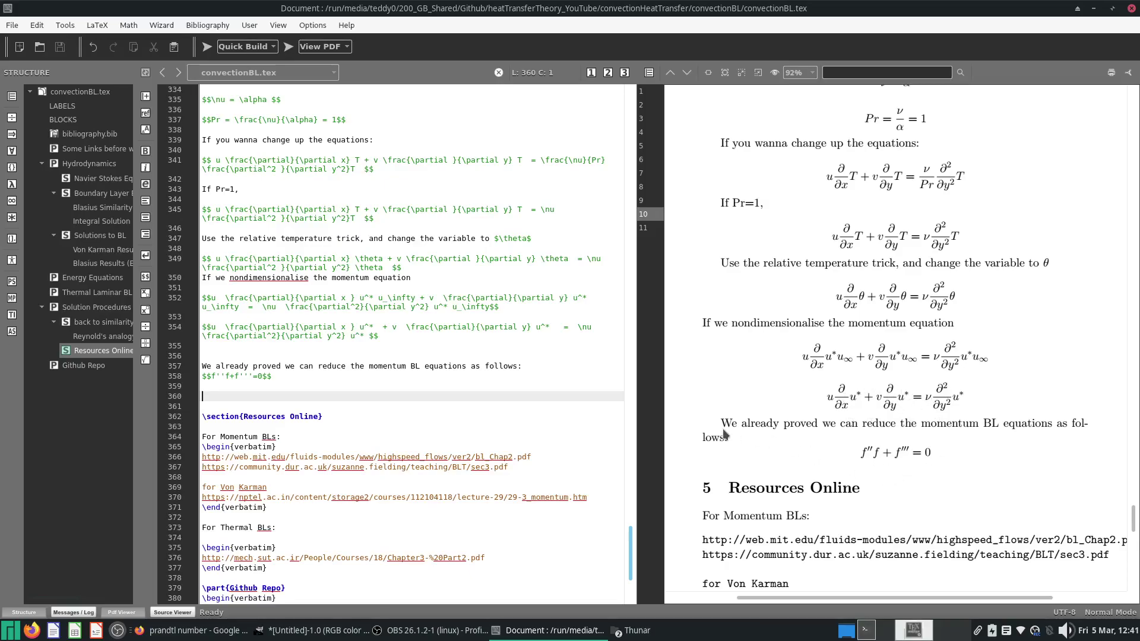
Write "And we note that we can set:" below the f''f+f'''=0 equation, with an empty display equation under it.
type("And we note:")
key("Return")
key("Return")
type("$$")
key("Up")
key("Up")
key("Right")
key("Right")
key("Right")
key("Right")
key("Right")
type("that we can set:")
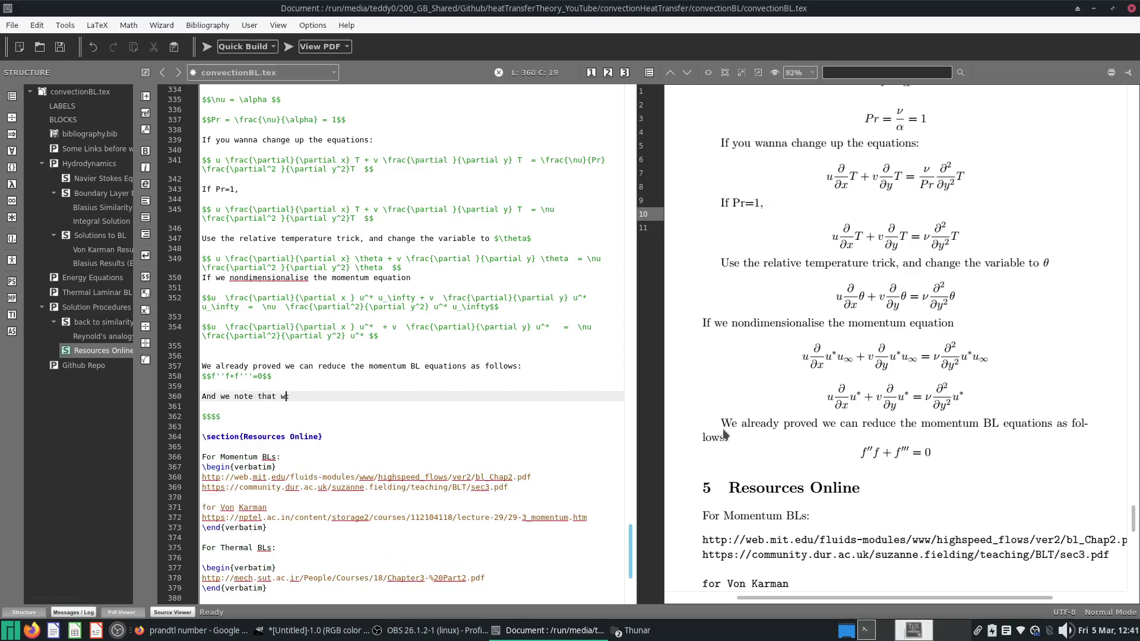
Fill the empty display equation with \theta = u^* and rebuild the PDF.
key("Down")
key("Down")
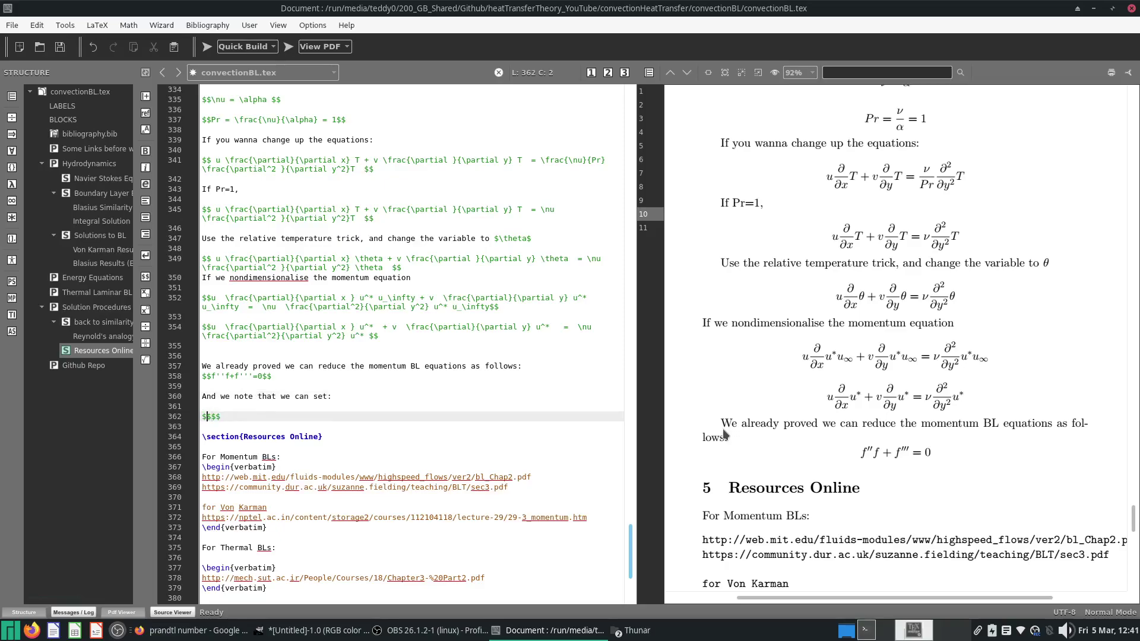
type("heta  = u^*")
key("ctrl+s")
left_click(209, 47)
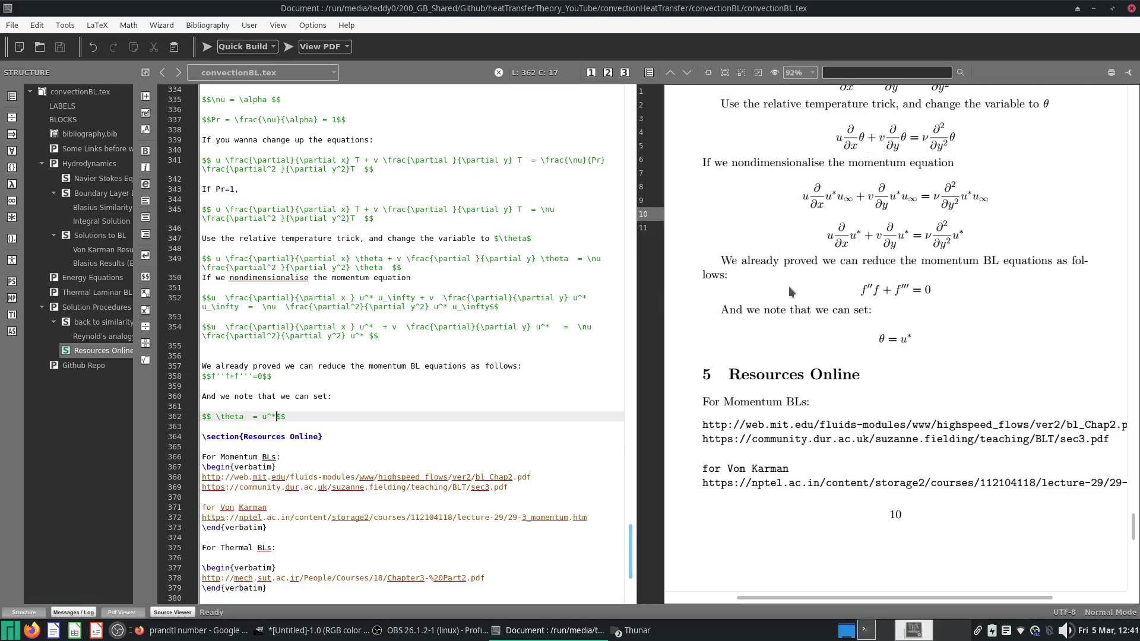
Review the nondimensionalised equations and definitions of the "back to similarity Solution" section in the PDF and the source.
scroll(839, 398, "up", 10)
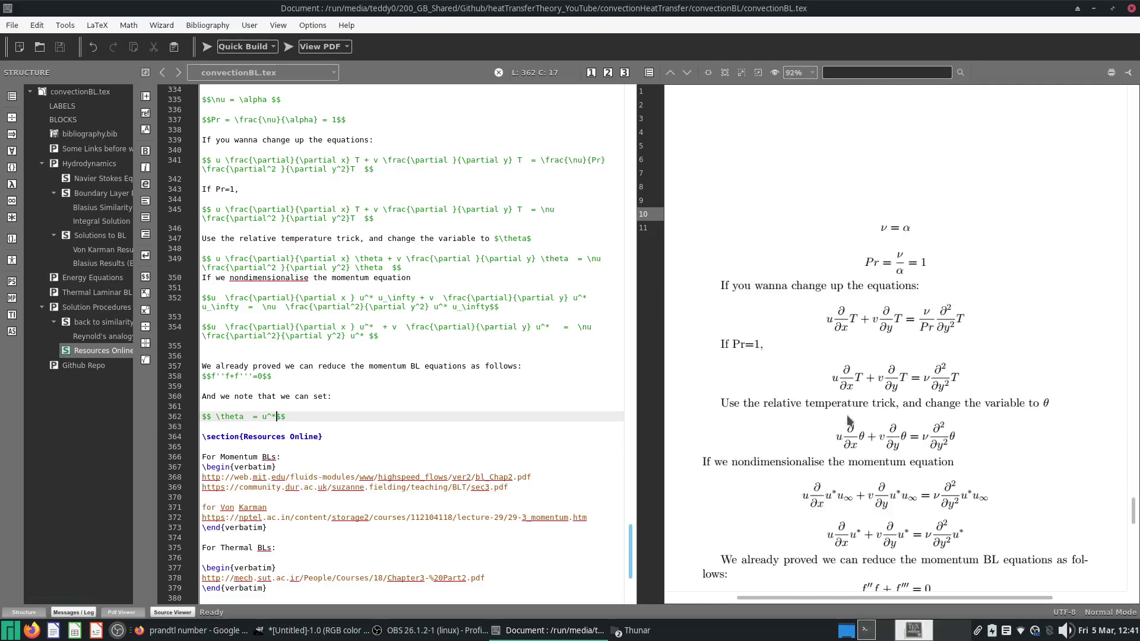
scroll(839, 404, "up", 4)
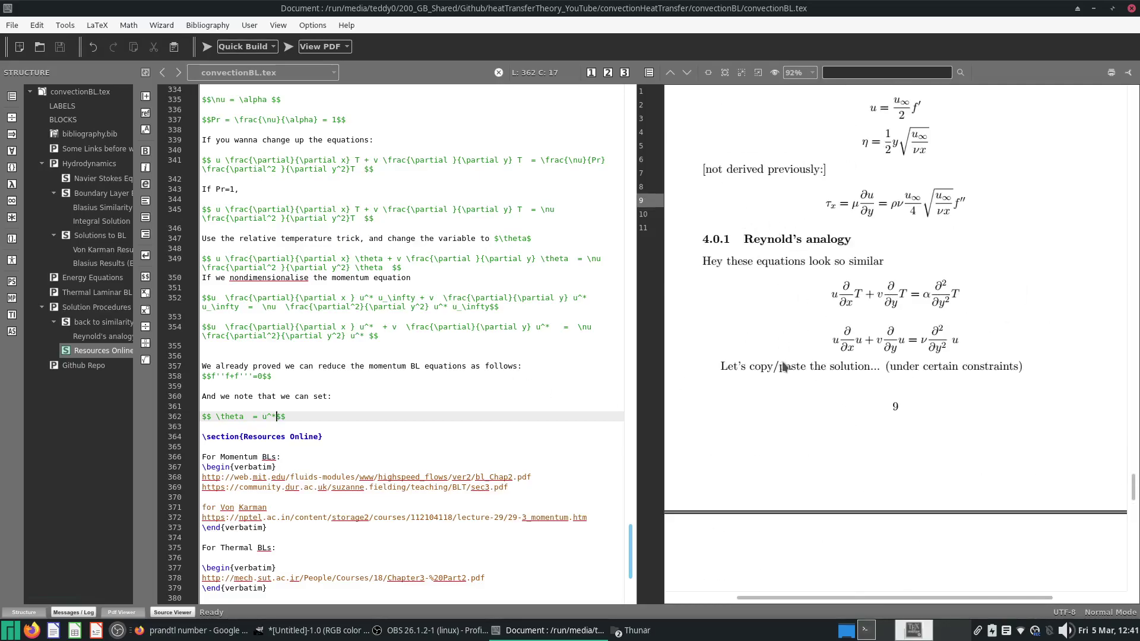
scroll(851, 342, "up", 3)
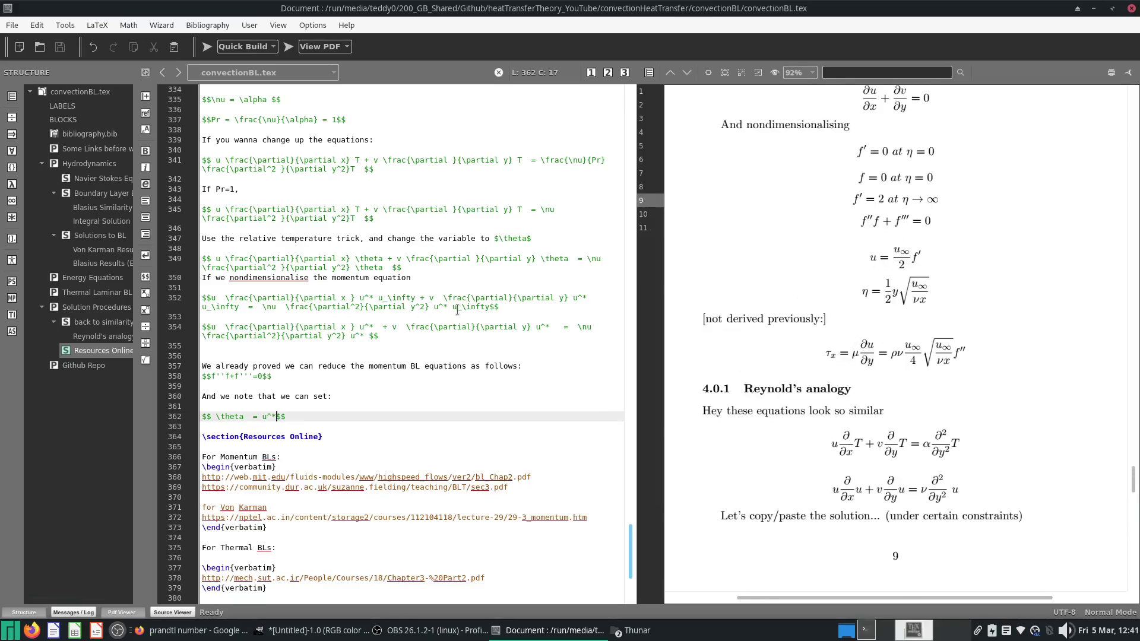
scroll(564, 254, "up", 4)
scroll(564, 253, "up", 8)
left_click(386, 316)
left_click(208, 47)
scroll(803, 345, "up", 6)
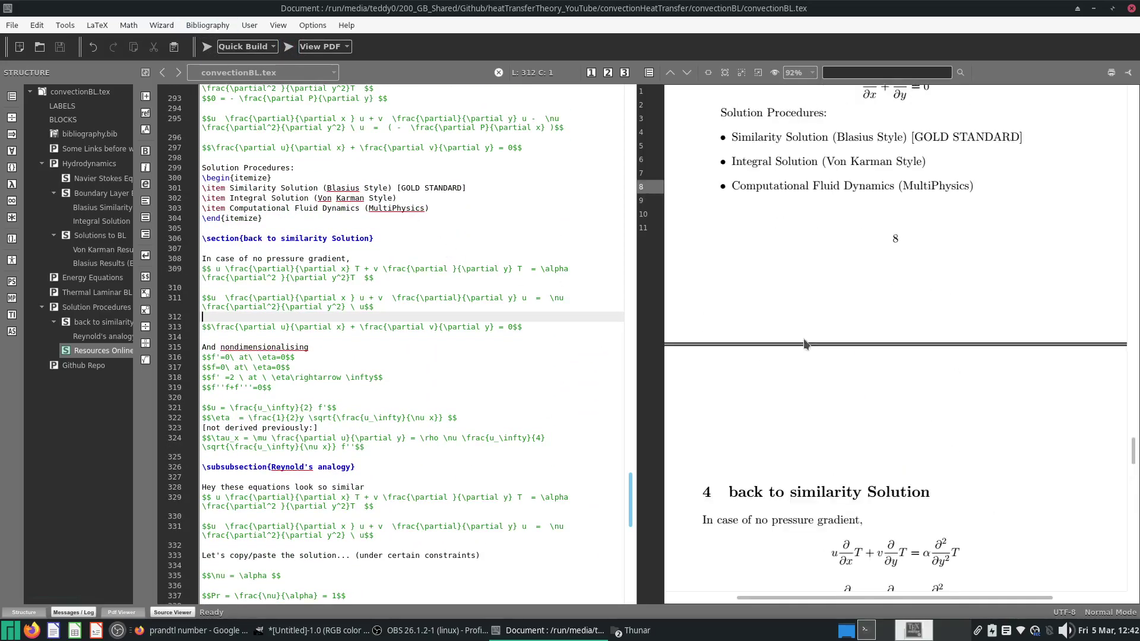
left_click(364, 389)
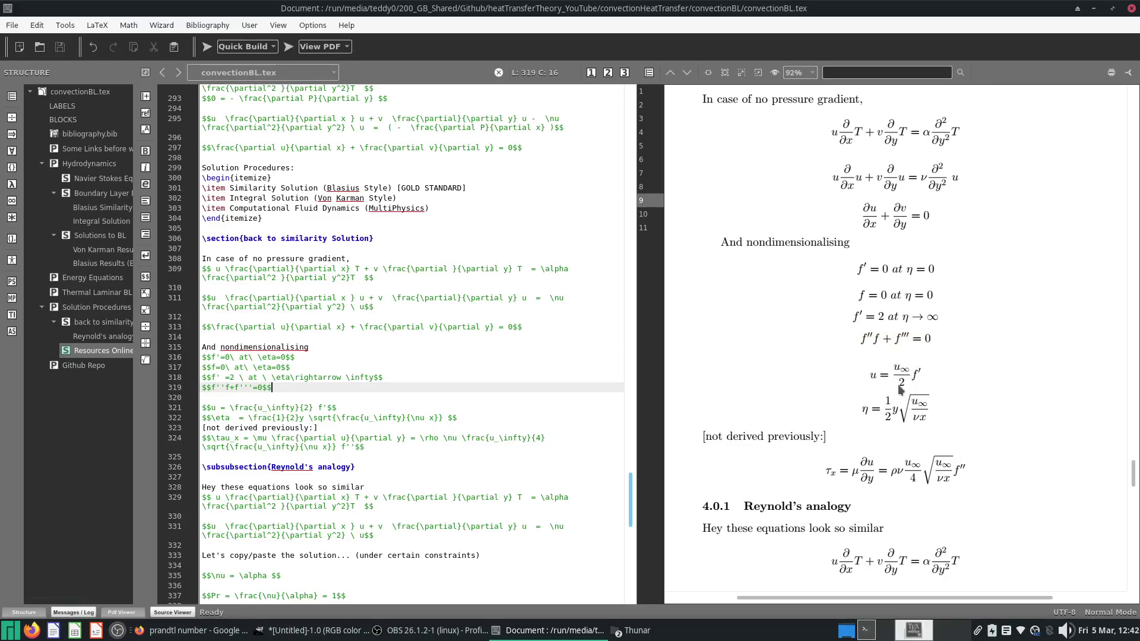
left_click(323, 407)
left_click(356, 428)
left_click(362, 407)
left_click(372, 417)
left_click(374, 427)
left_click(376, 446)
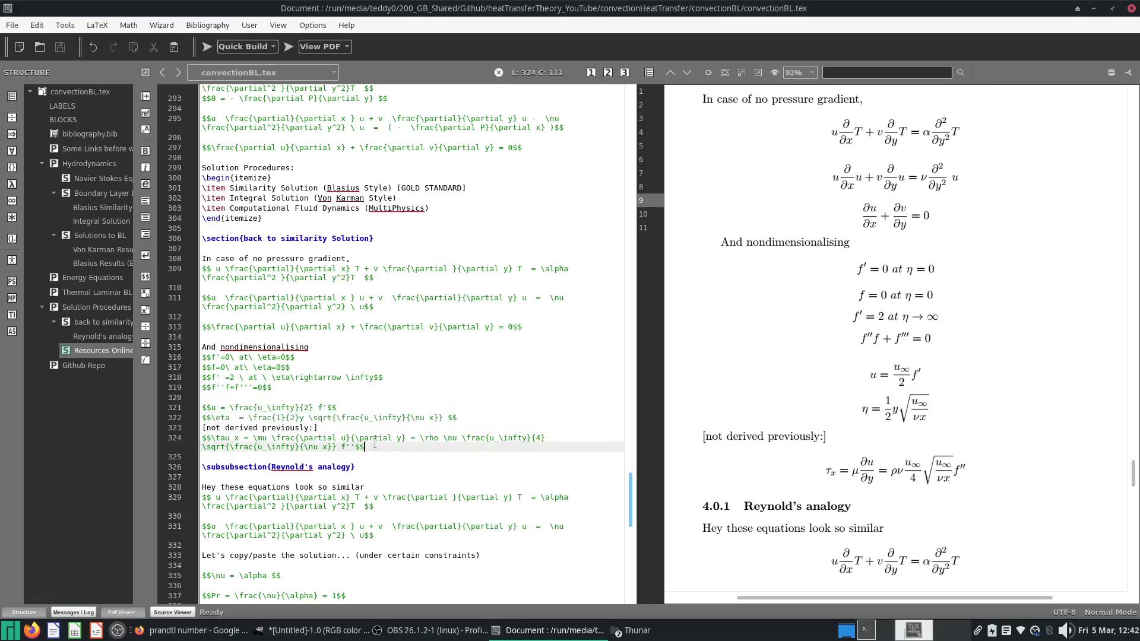
Copy the equation u = \frac{u_\infty}{2} f' from the similarity section, paste it below \theta = u^*, and rebuild the PDF.
left_click(304, 398)
key("Down")
key("Down")
scroll(368, 427, "down", 15)
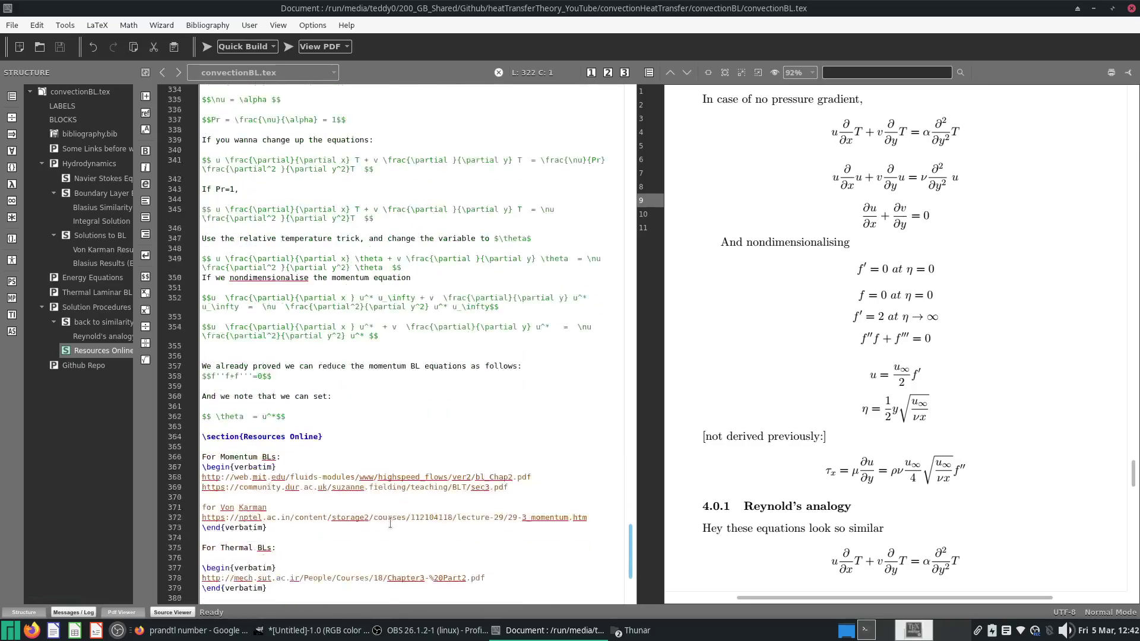
left_click(377, 366)
key("Return")
key("Return")
key("Up")
key("Up")
type("$$u = \\frac{u_\\infty}{2} f'$$")
left_click(205, 47)
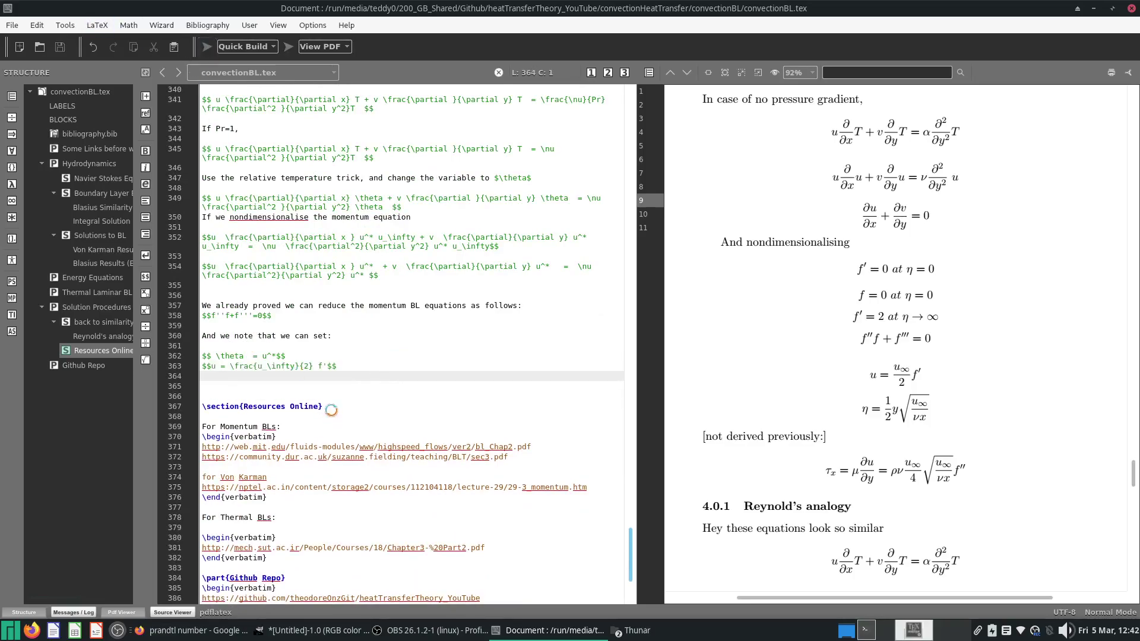
Insert the line "Note that" between the \theta = u^* equation and the pasted u equation.
left_click(388, 355)
key("Return")
type("Note that")
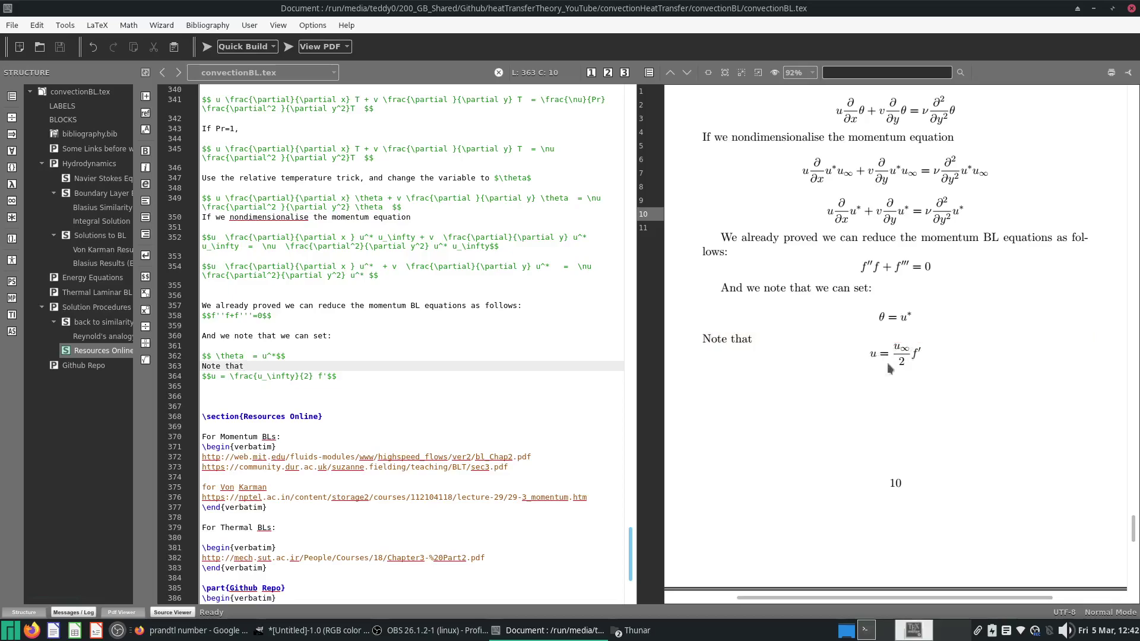
Add the display equation u^* = \frac{f'}{2} below the u equation and rebuild the PDF.
left_click(349, 386)
key("Return")
type("$$")
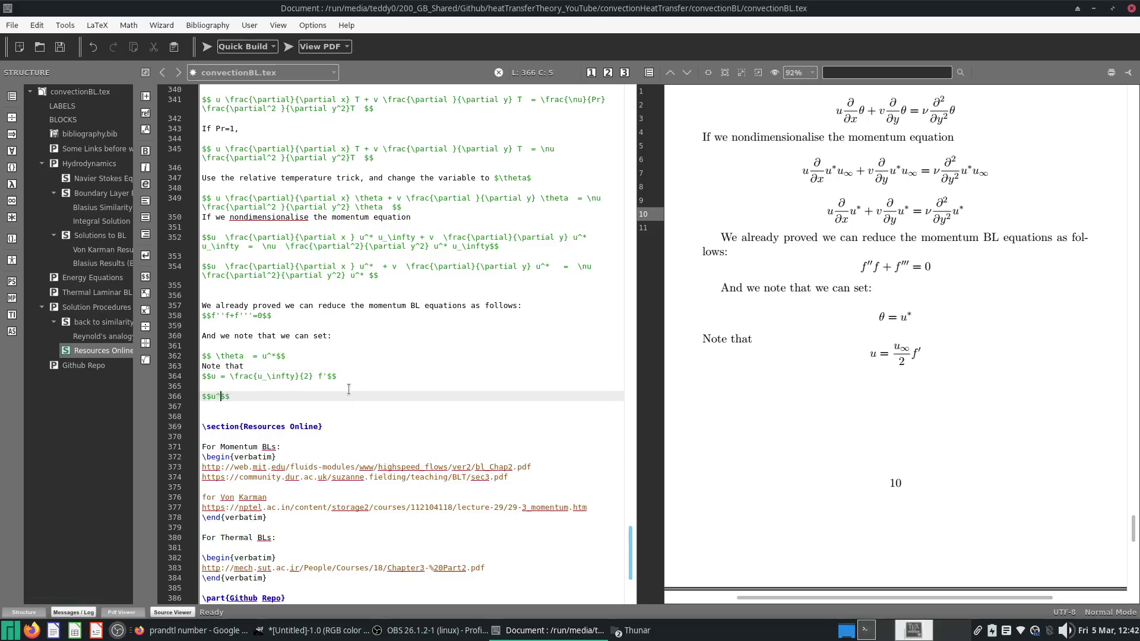
type("$u^* = \frac{f'}{2")
left_click(206, 46)
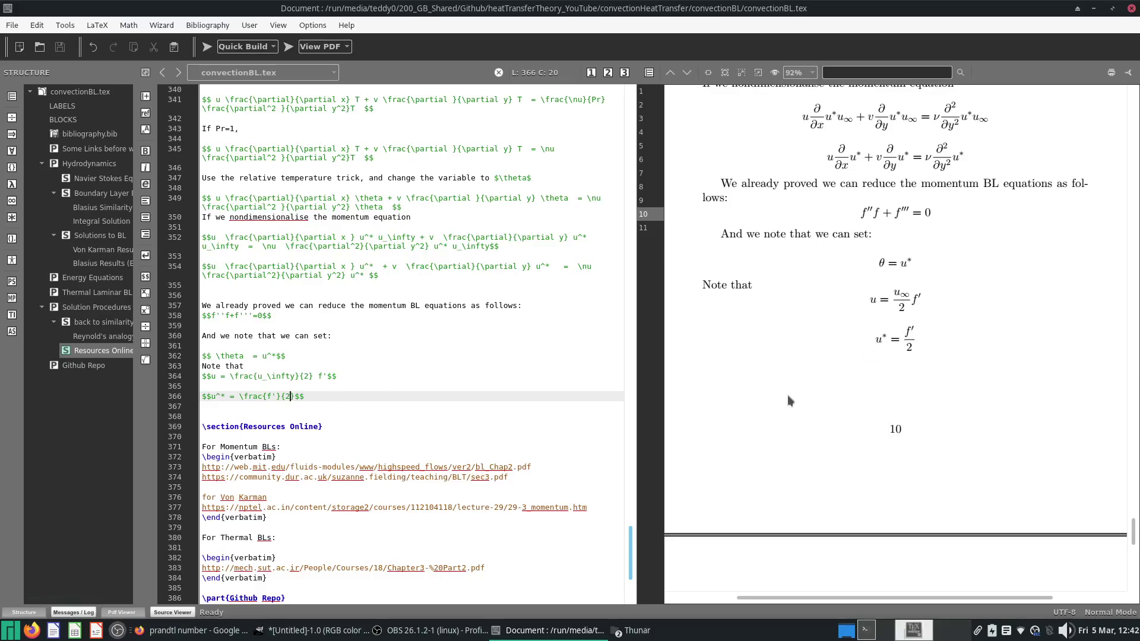
Add the line "Under Reynold's analogy we can say:" below the u^* = \frac{f'}{2} equation.
left_click(429, 402)
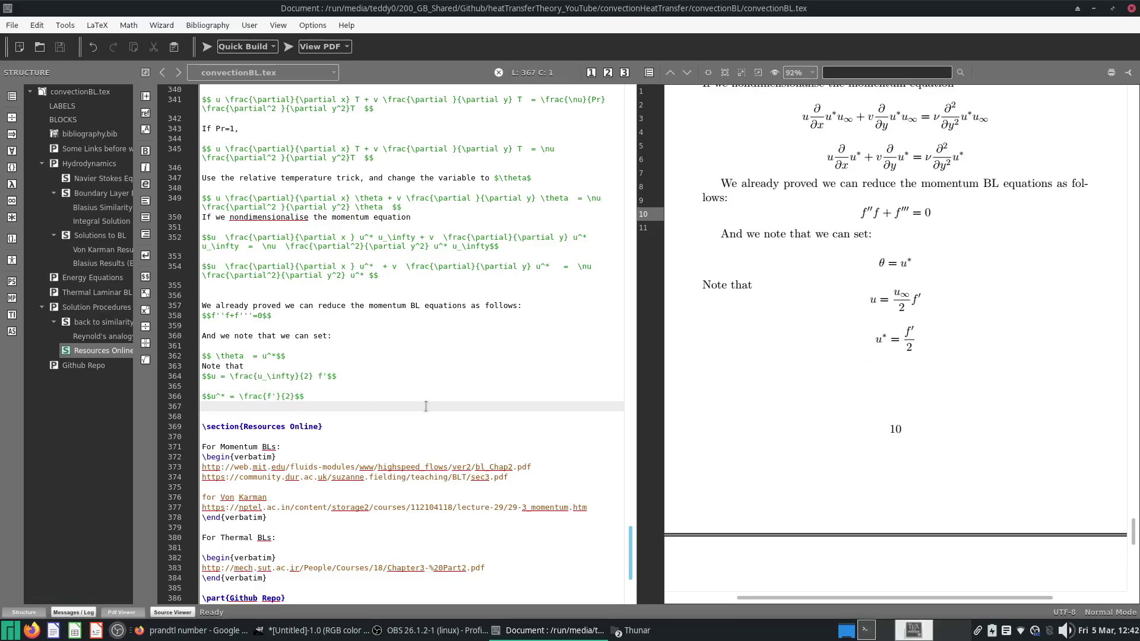
key("Return")
type("Under ")
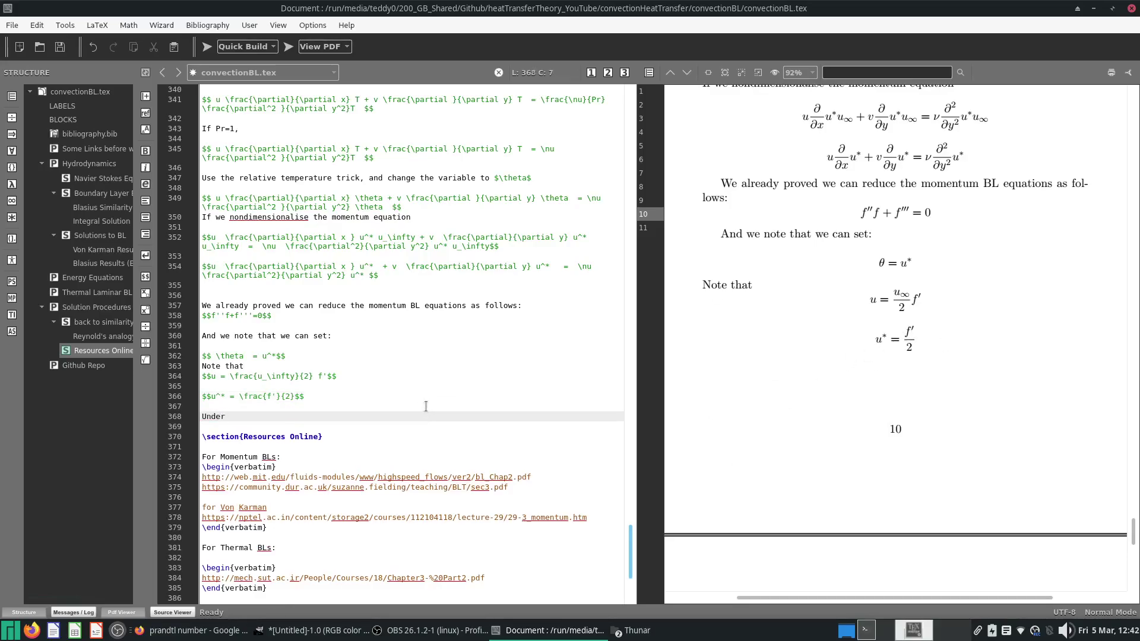
type("Reno")
key("BackSpace")
type("ynold's analogy we can")
type(":")
key("Return")
key("Return")
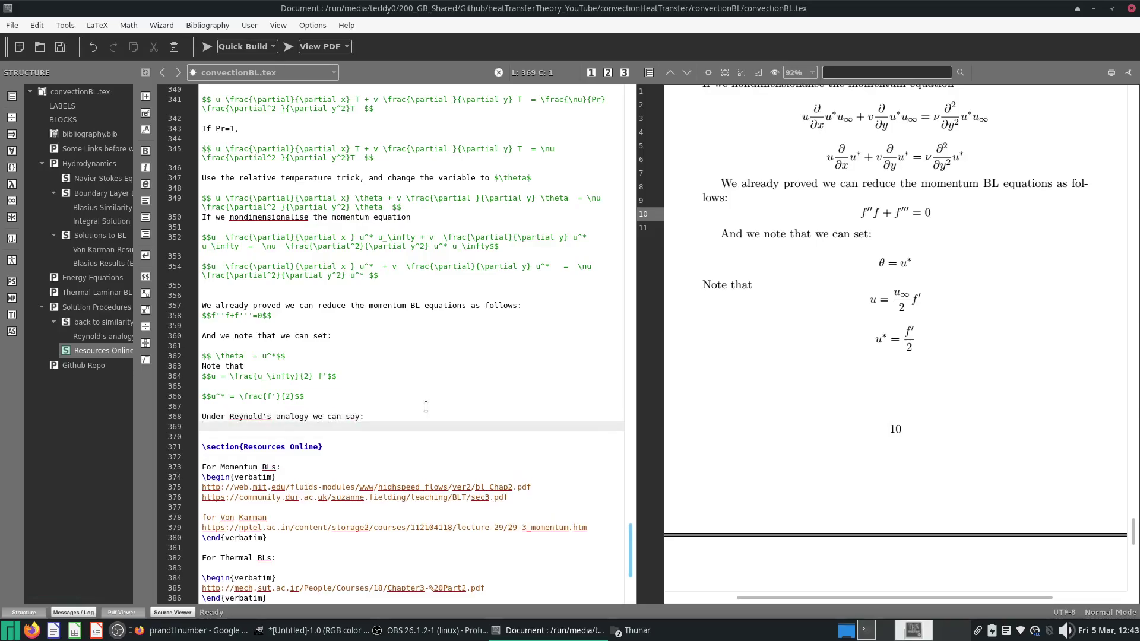
Add the display equation \theta = \frac{f'}{2} below the Reynold's analogy line, save, and rebuild the PDF.
type("$$")
type("\theta =")
type(" \\frac")
key("Return")
type("f'}{2}$$")
key("Tab")
type("2")
key("ctrl+s")
left_click(207, 50)
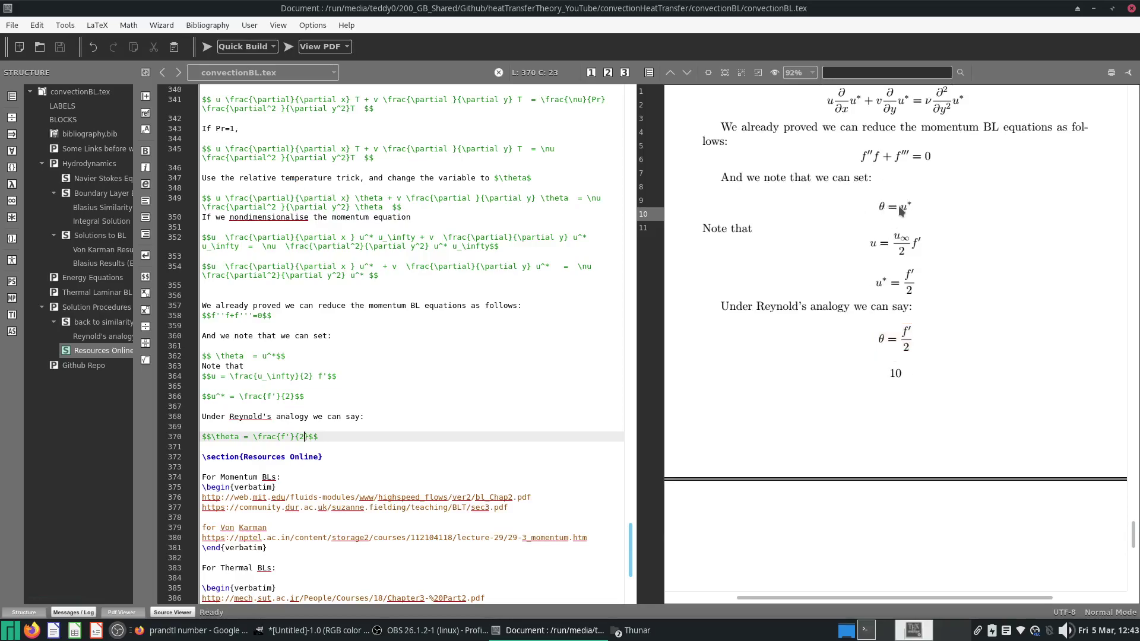
Below the \theta equation add "We can pretty much adapt the Blasius solution to thermal boundary layer... (Reynold's analogy under Pr=1)" and rebuild the PDF.
scroll(889, 241, "up", 5)
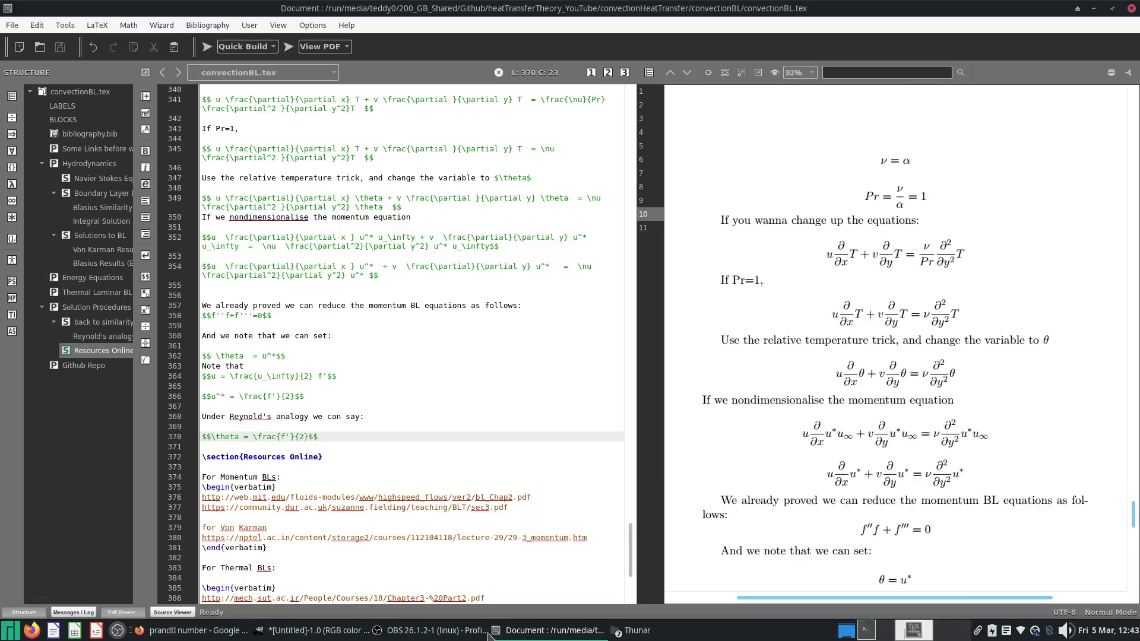
scroll(877, 503, "down", 8)
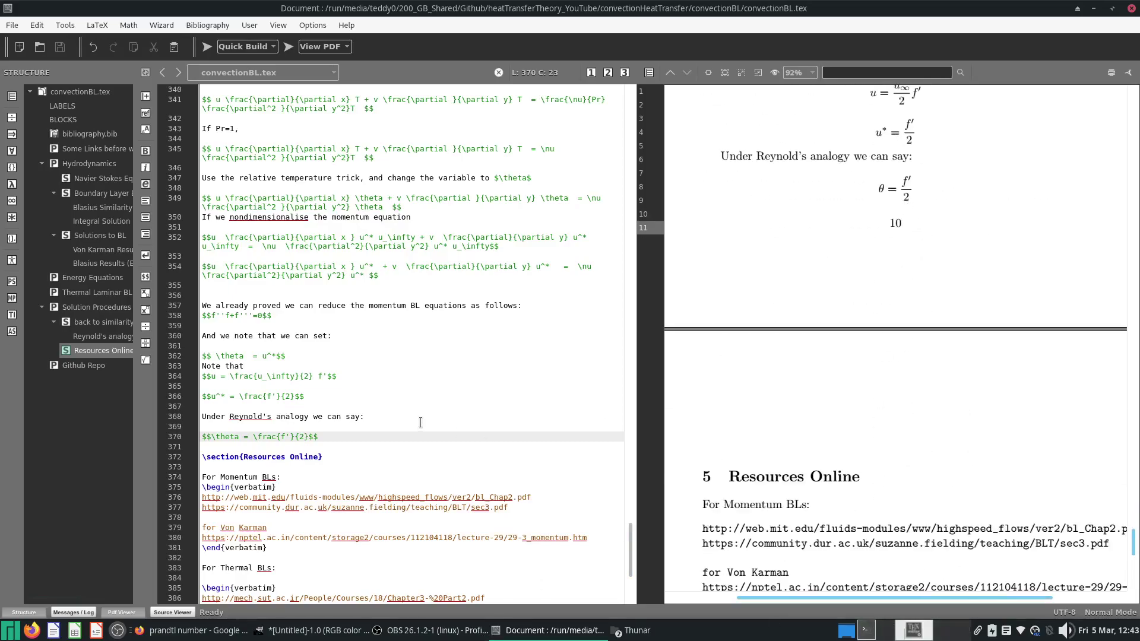
key("Return")
key("Return")
type("We can pretty much adapt the")
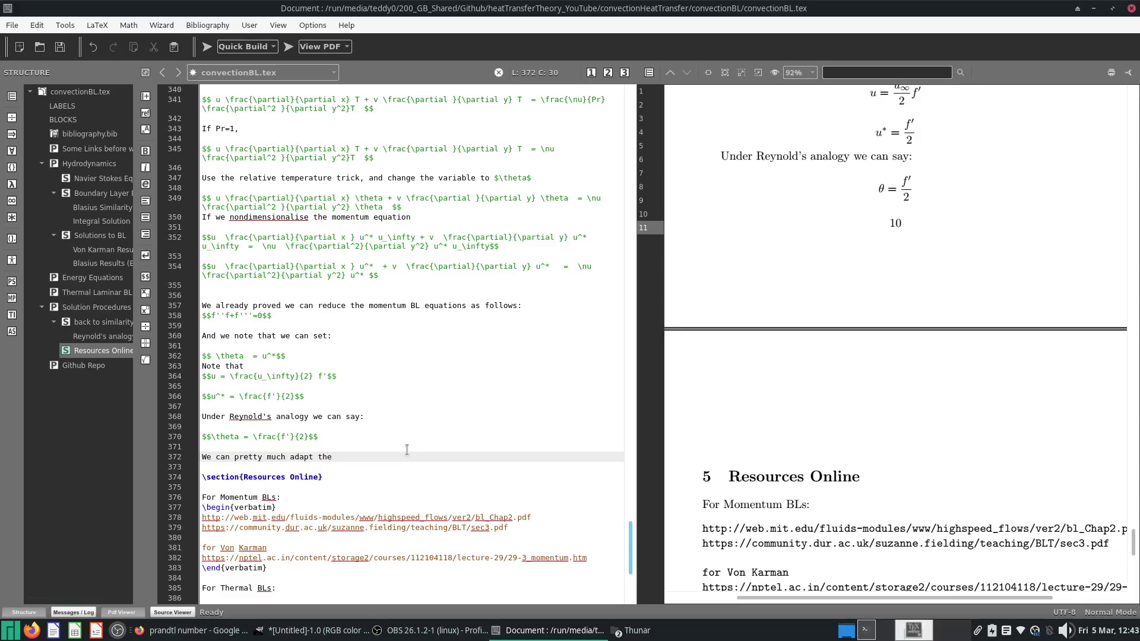
type("lution to thermal boundary")
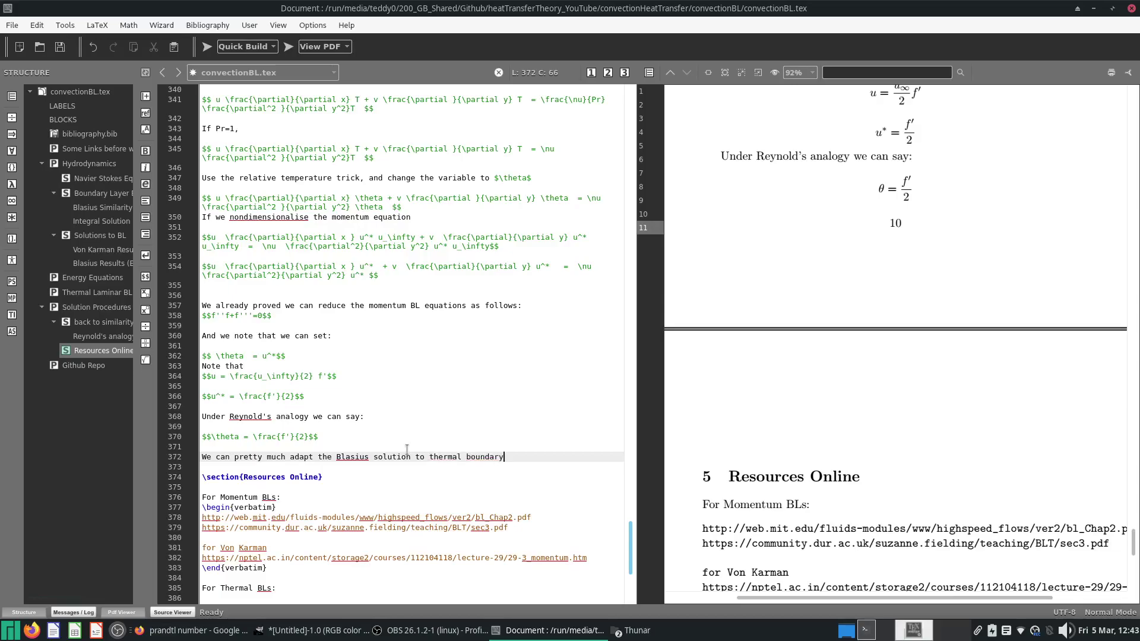
type(" layer... (Reynold's analogy under Pr=1")
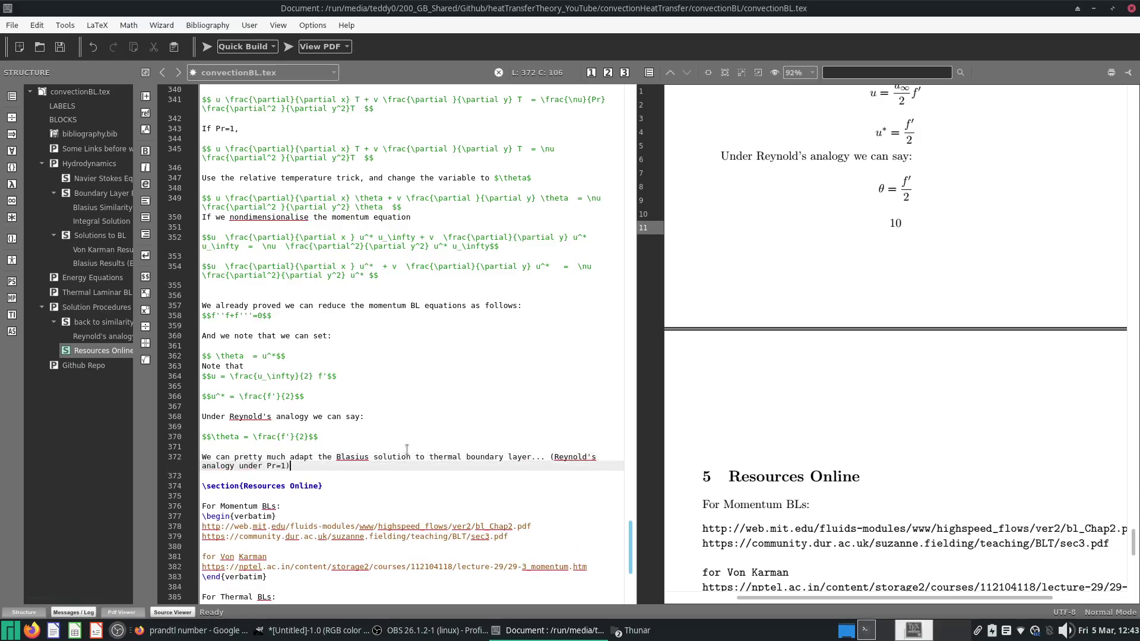
key("Return")
left_click(206, 46)
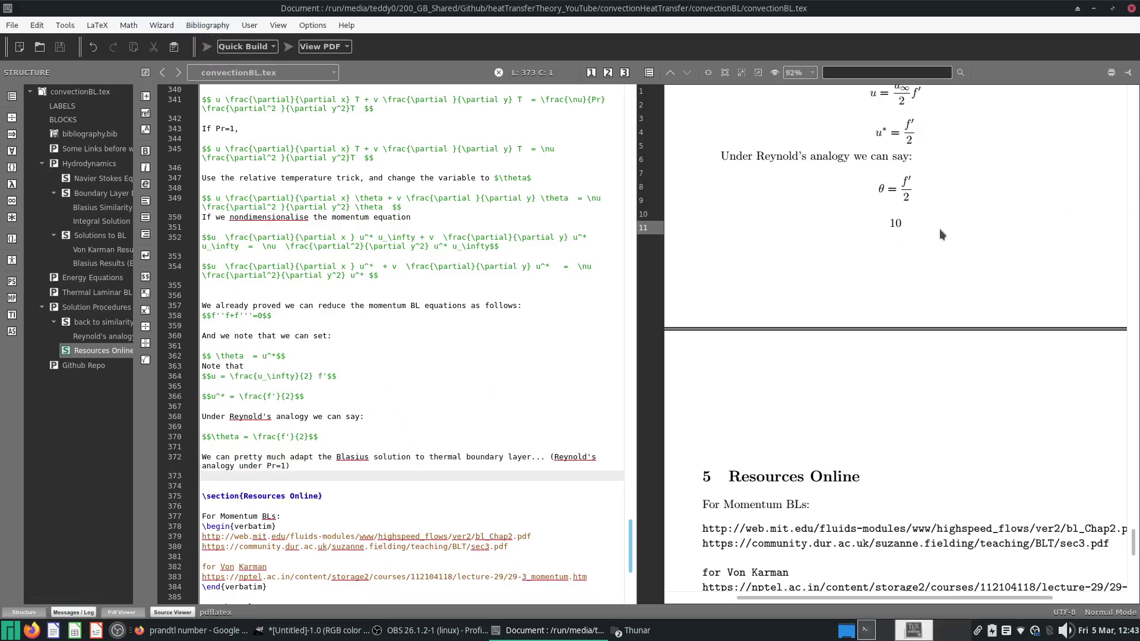
Review the Reynold's analogy derivation in the PDF against the similarity-solution boundary conditions and the original momentum and energy equations.
scroll(950, 330, "up", 5)
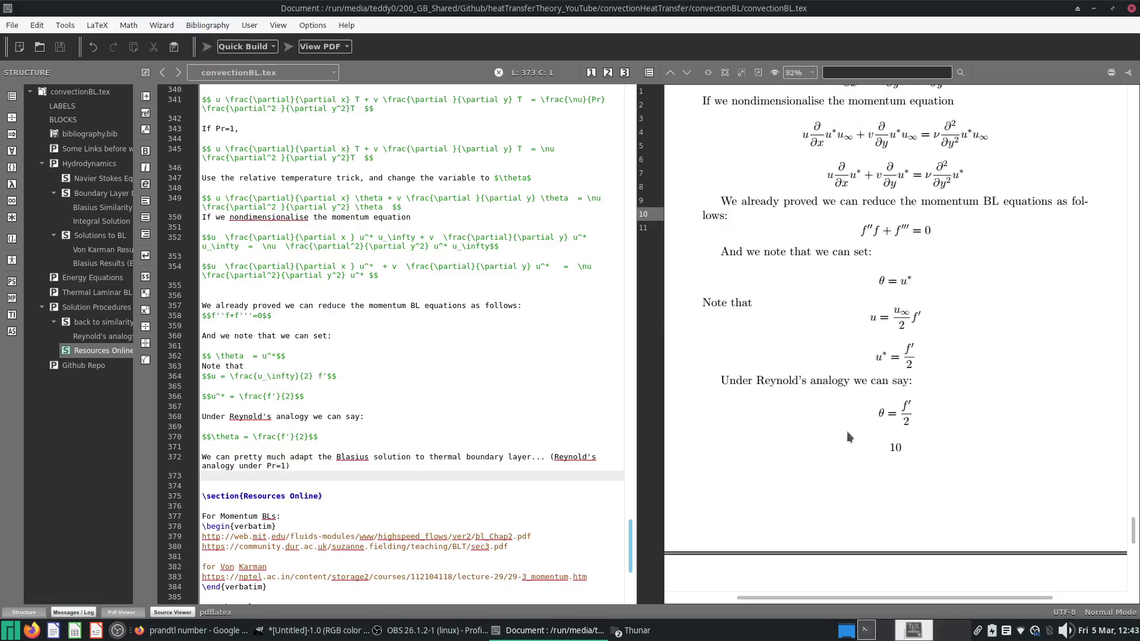
scroll(885, 281, "up", 4)
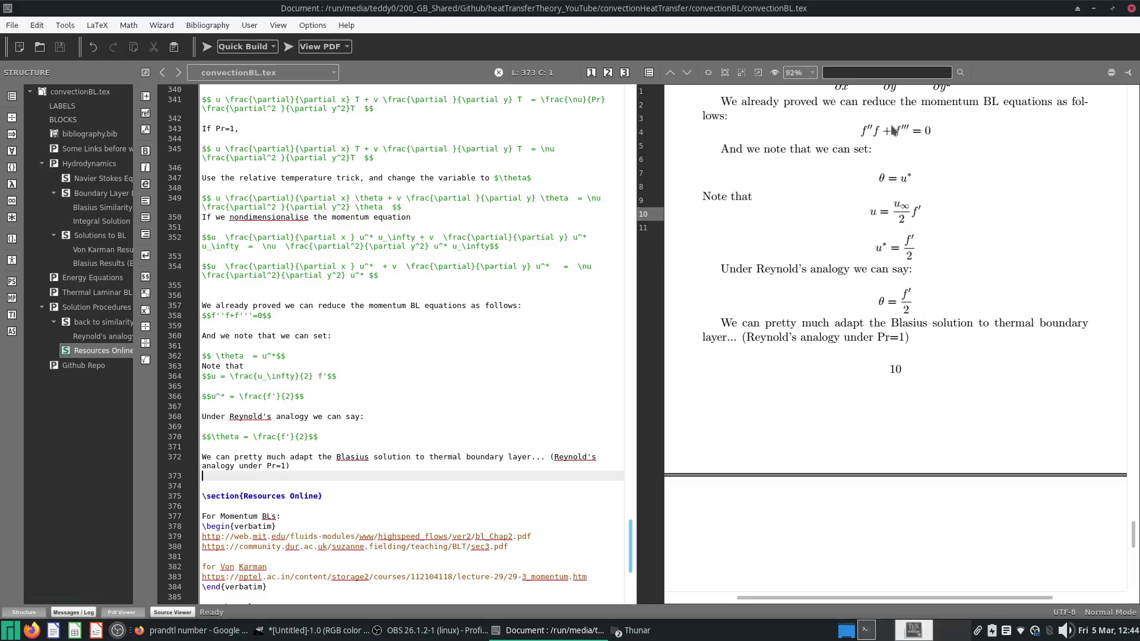
scroll(939, 251, "up", 10)
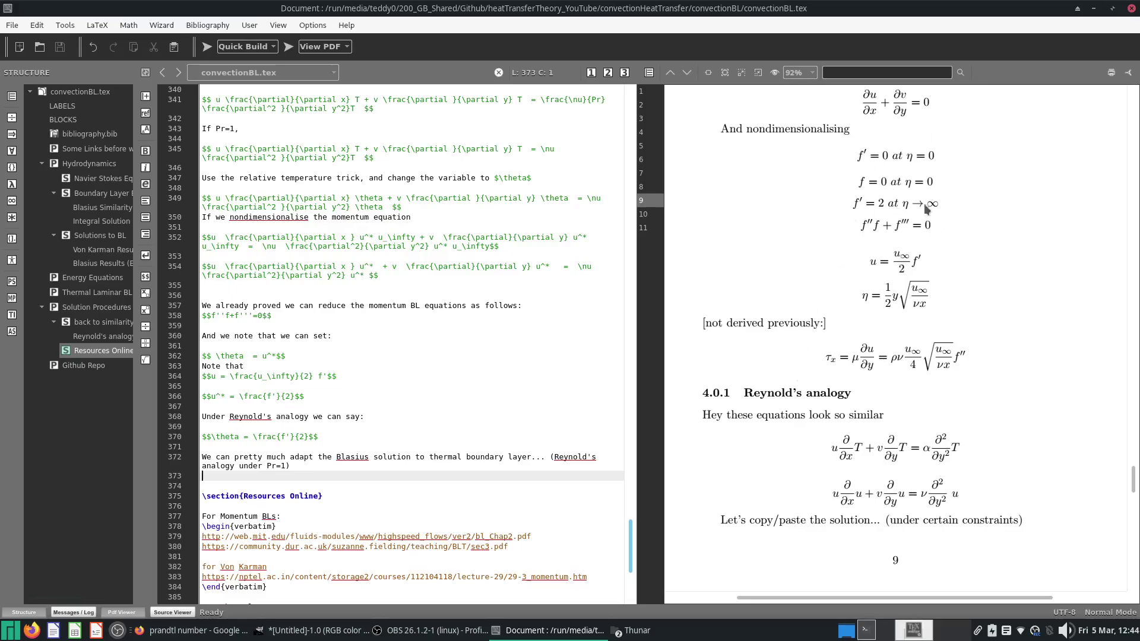
scroll(906, 204, "down", 10)
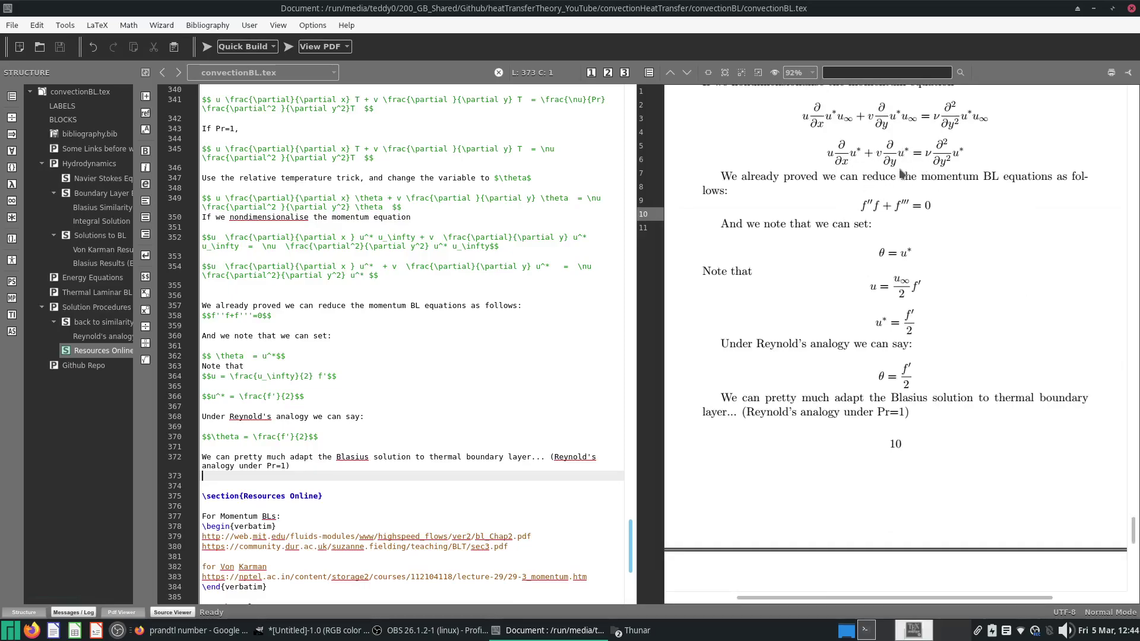
scroll(902, 215, "up", 2)
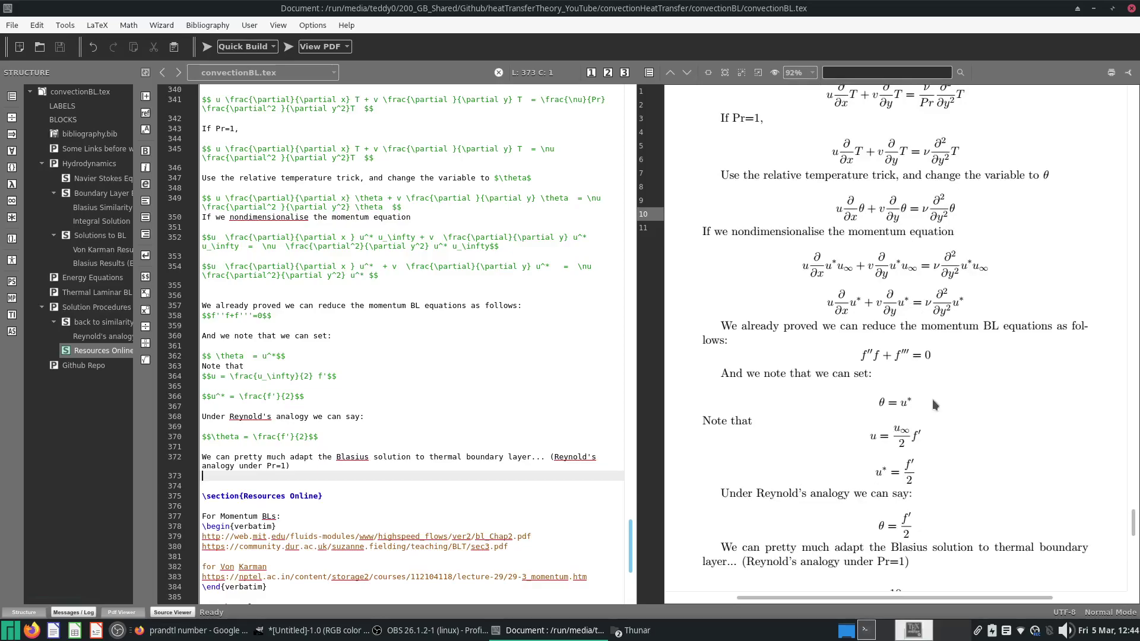
scroll(871, 399, "up", 10)
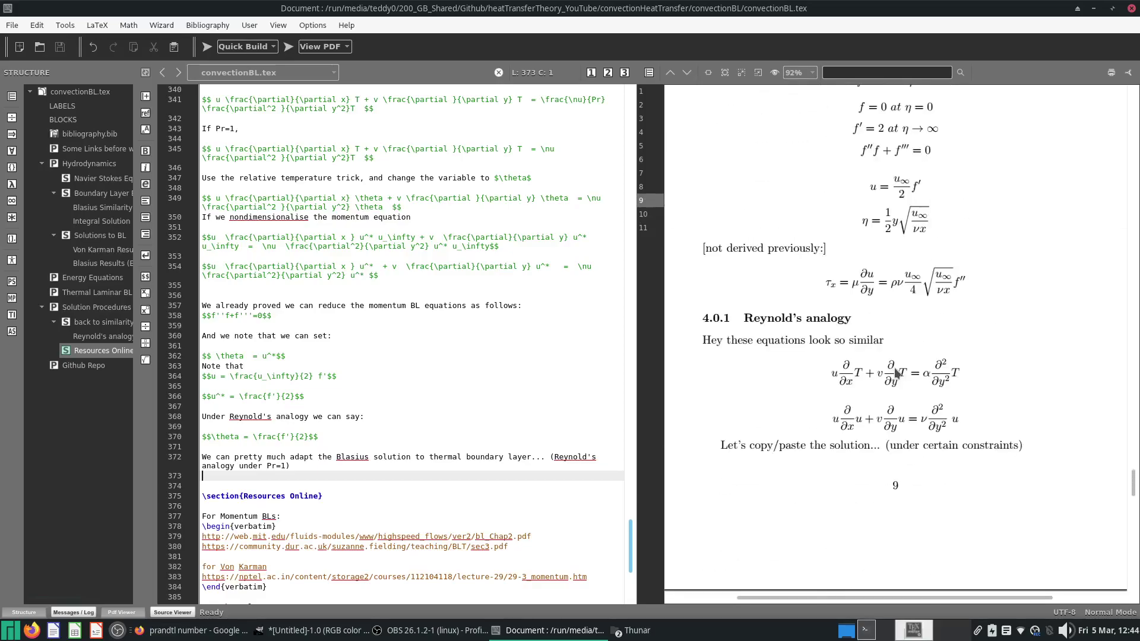
scroll(896, 386, "down", 10)
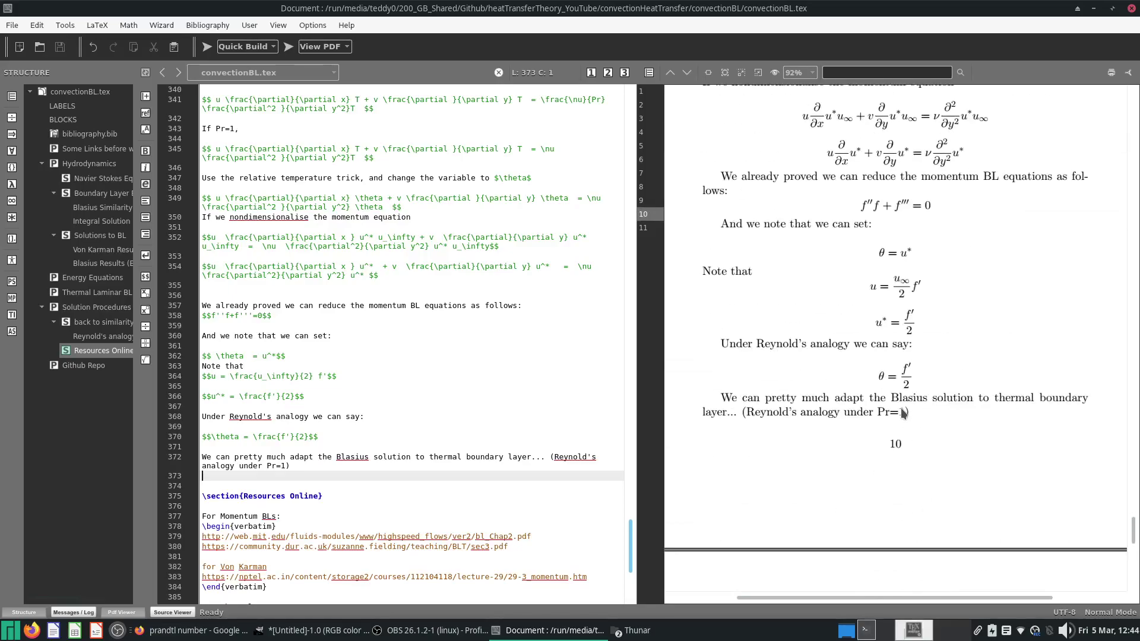
scroll(910, 413, "up", 8)
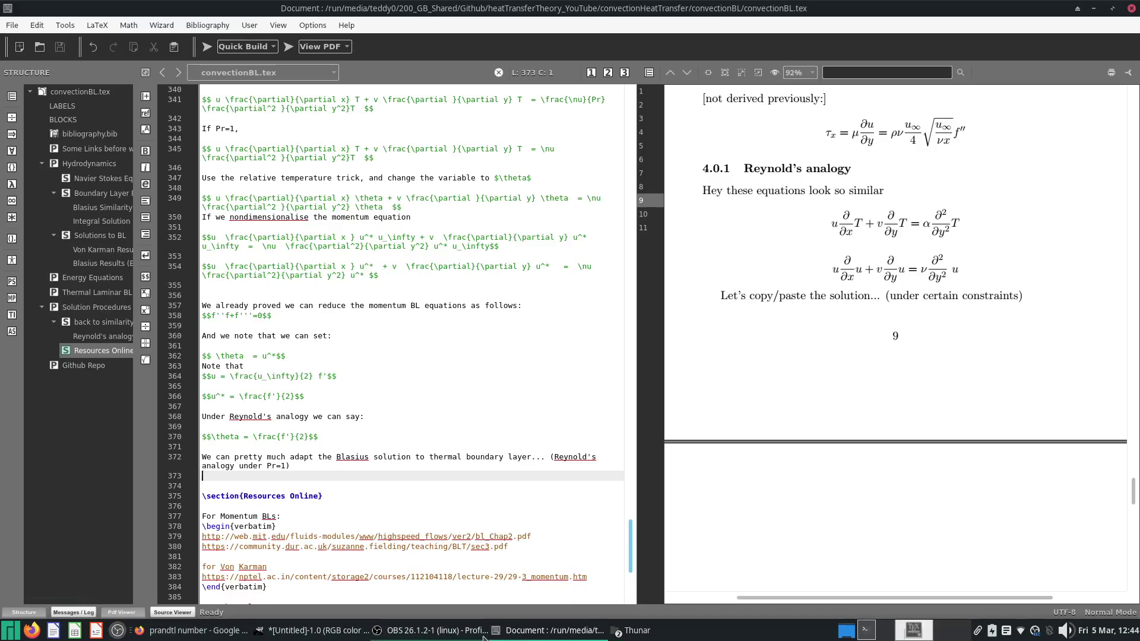
Switch to GIMP and clear the old boundary layer sketch from the canvas.
left_click(354, 638)
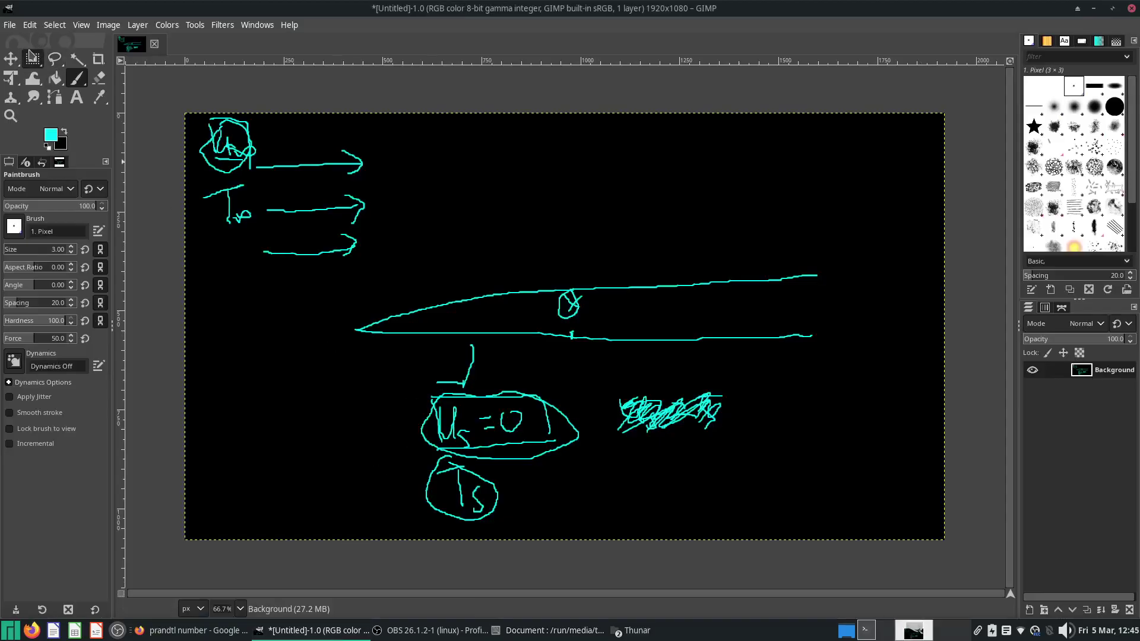
left_click(33, 59)
mouse_move(186, 529)
left_mouse_down()
mouse_move(582, 275)
mouse_move(902, 122)
left_mouse_up()
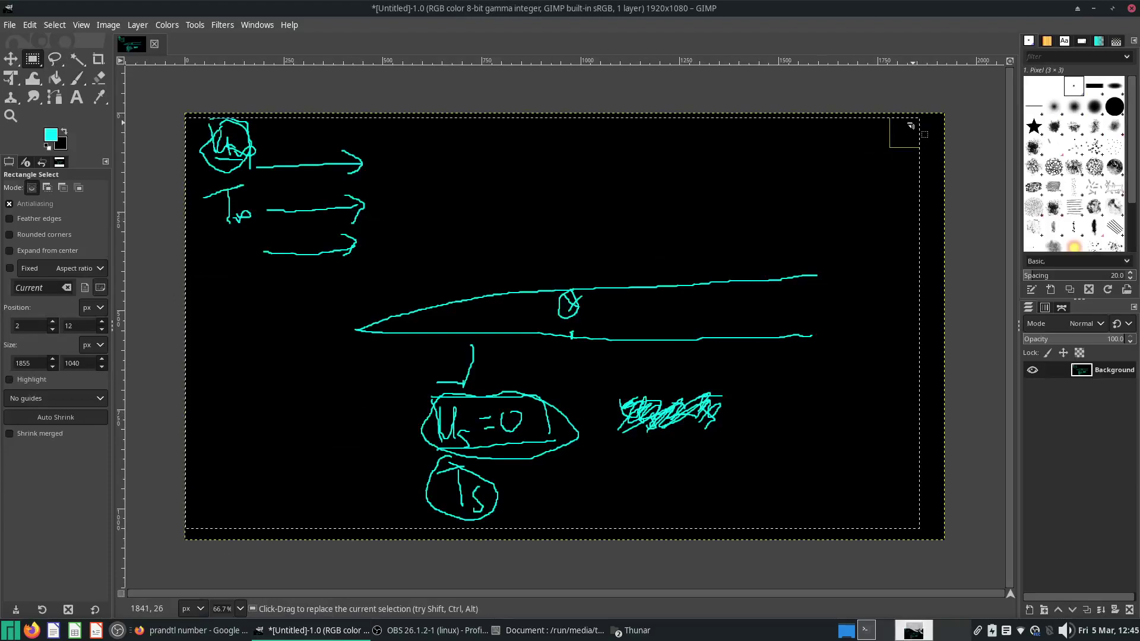
key("Delete")
left_click(960, 129)
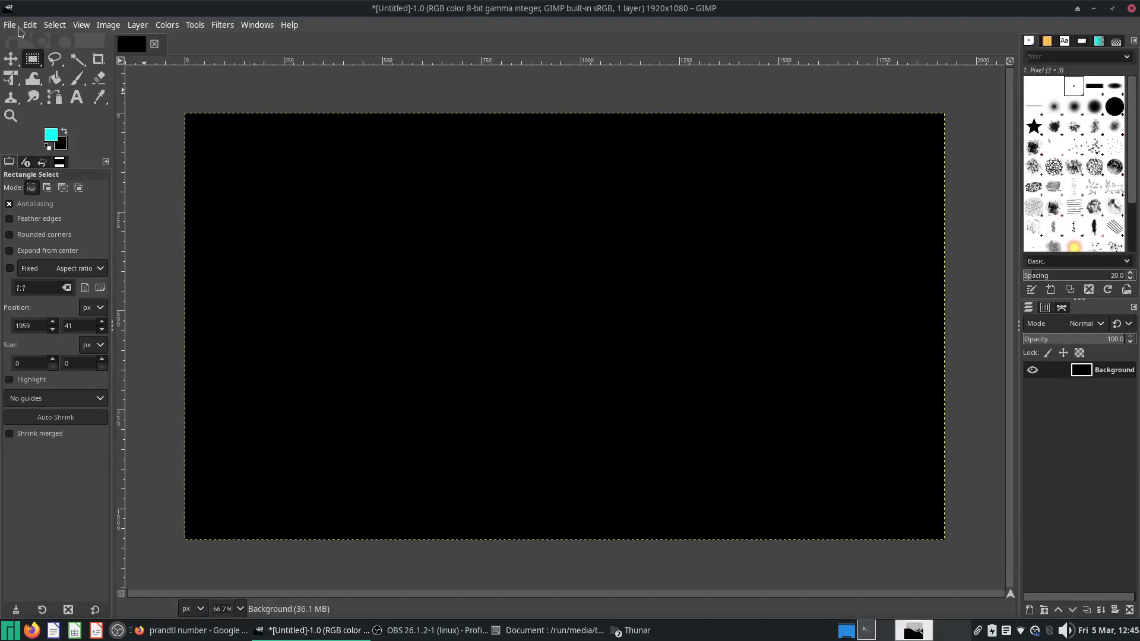
With the Paintbrush, sketch a flat plate line, a boundary layer curve rising from its leading edge, and u* = θ below the plate.
left_click(76, 78)
left_click_drag(349, 313, 780, 316)
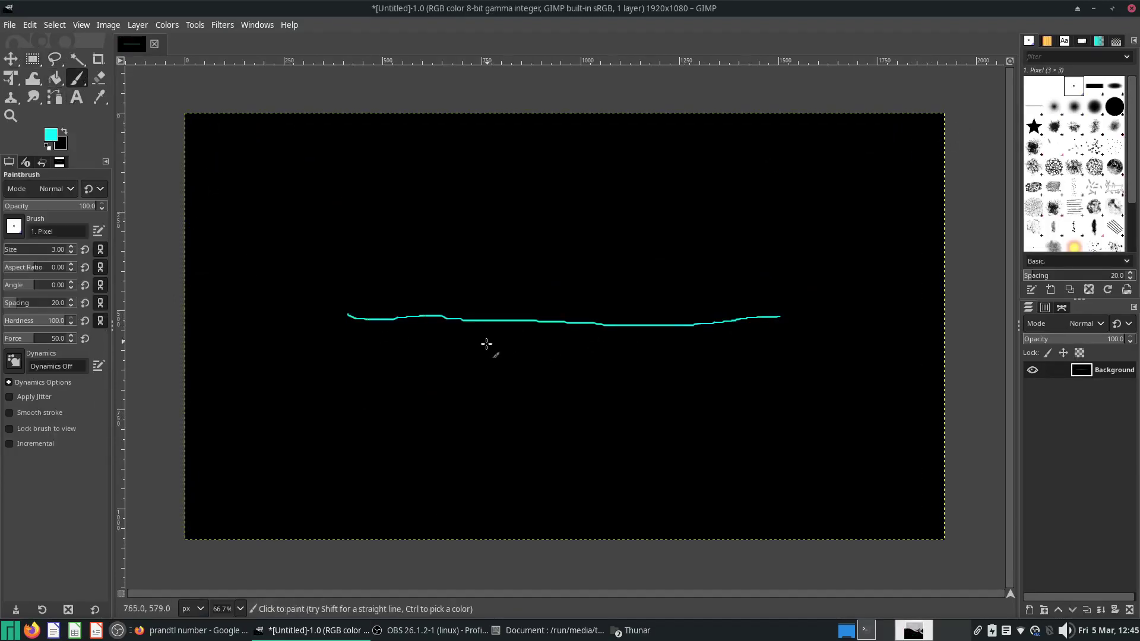
mouse_move(408, 391)
left_mouse_down()
mouse_move(429, 413)
mouse_move(444, 391)
mouse_move(433, 389)
mouse_move(487, 401)
left_mouse_up()
mouse_move(475, 410)
left_mouse_down()
mouse_move(506, 425)
mouse_move(512, 407)
left_mouse_up()
mouse_move(348, 313)
left_mouse_down()
mouse_move(395, 289)
mouse_move(542, 259)
mouse_move(830, 223)
left_mouse_up()
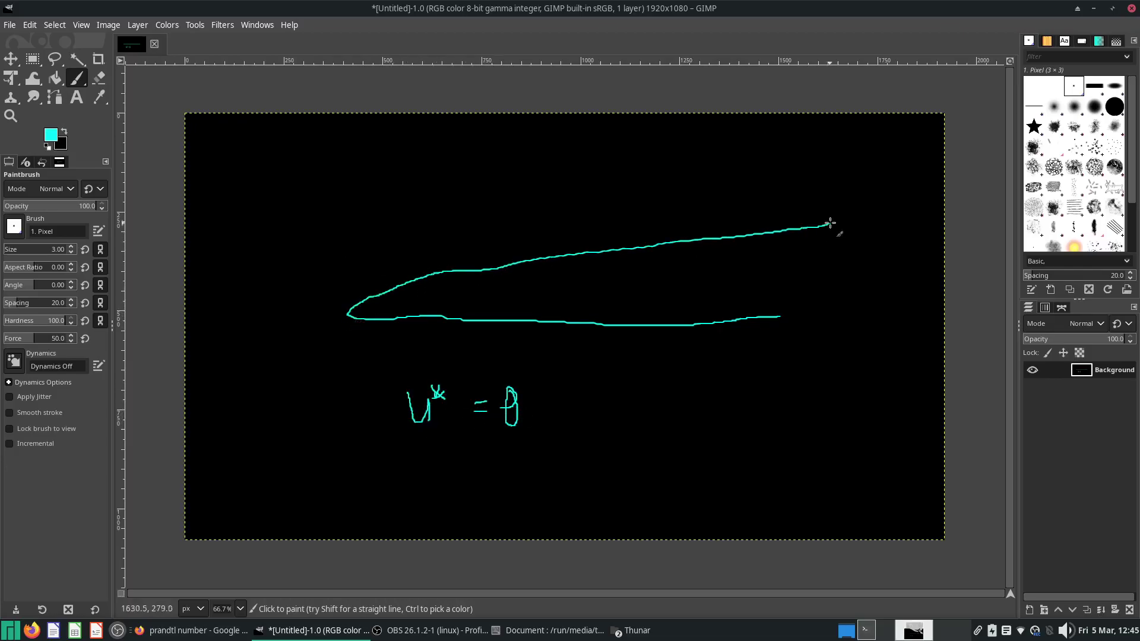
Handwrite Ts below the plate and T∞ above the boundary layer curve.
left_click_drag(642, 351, 674, 347)
mouse_move(665, 349)
left_mouse_down()
mouse_move(665, 373)
mouse_move(683, 373)
mouse_move(668, 378)
left_mouse_up()
left_click_drag(536, 136, 551, 132)
mouse_move(544, 137)
left_mouse_down()
mouse_move(548, 156)
mouse_move(569, 148)
left_mouse_up()
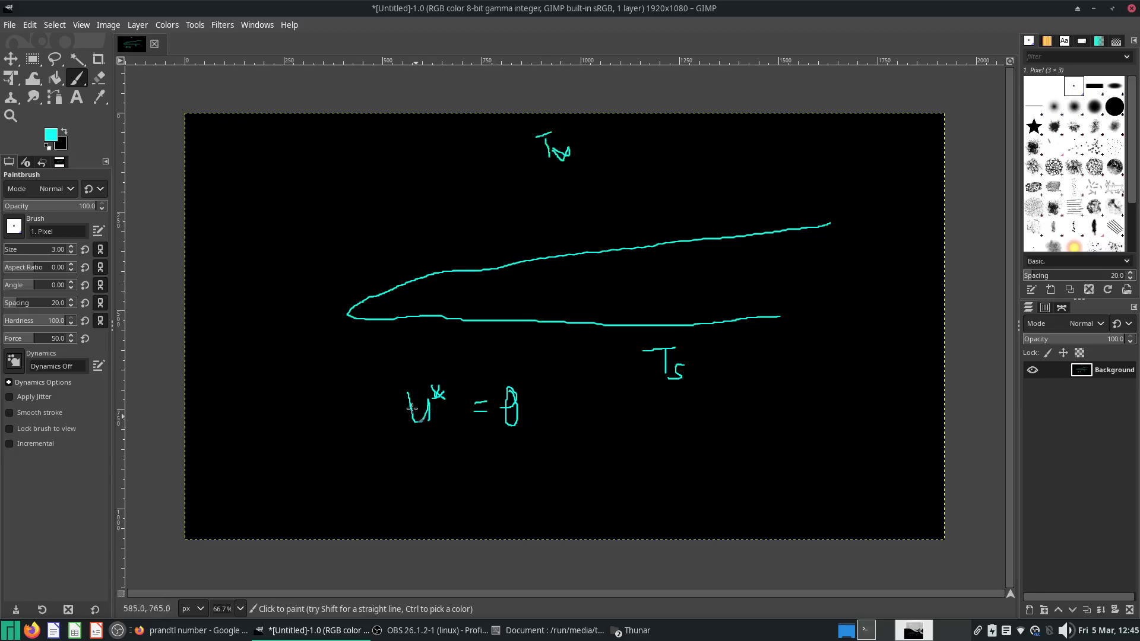
Circle u*, write its definition u/u∞ beneath it, and mark a point on the plate labelled u* = 0.
mouse_move(419, 373)
left_mouse_down()
mouse_move(393, 418)
mouse_move(434, 368)
left_mouse_up()
mouse_move(437, 471)
left_mouse_down()
mouse_move(451, 492)
mouse_move(475, 465)
mouse_move(488, 478)
mouse_move(482, 503)
mouse_move(494, 499)
left_mouse_up()
left_click_drag(486, 313, 486, 329)
mouse_move(479, 317)
left_mouse_down()
mouse_move(510, 351)
mouse_move(518, 342)
left_mouse_up()
mouse_move(513, 338)
left_mouse_down()
mouse_move(539, 336)
mouse_move(548, 351)
left_mouse_up()
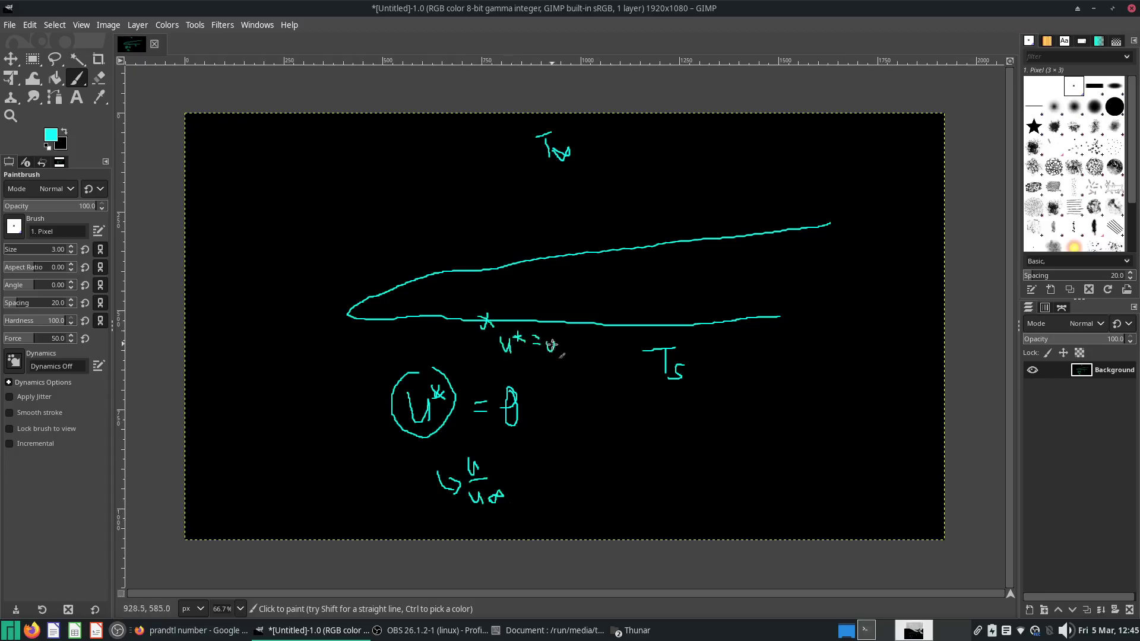
Write a boxed u* = 1 with u∞ under it above the boundary layer, and underline and box θ in u* = θ.
mouse_move(369, 154)
left_mouse_down()
mouse_move(402, 141)
mouse_move(429, 154)
left_mouse_up()
mouse_move(350, 136)
left_mouse_down()
mouse_move(445, 174)
mouse_move(441, 127)
mouse_move(347, 129)
left_mouse_up()
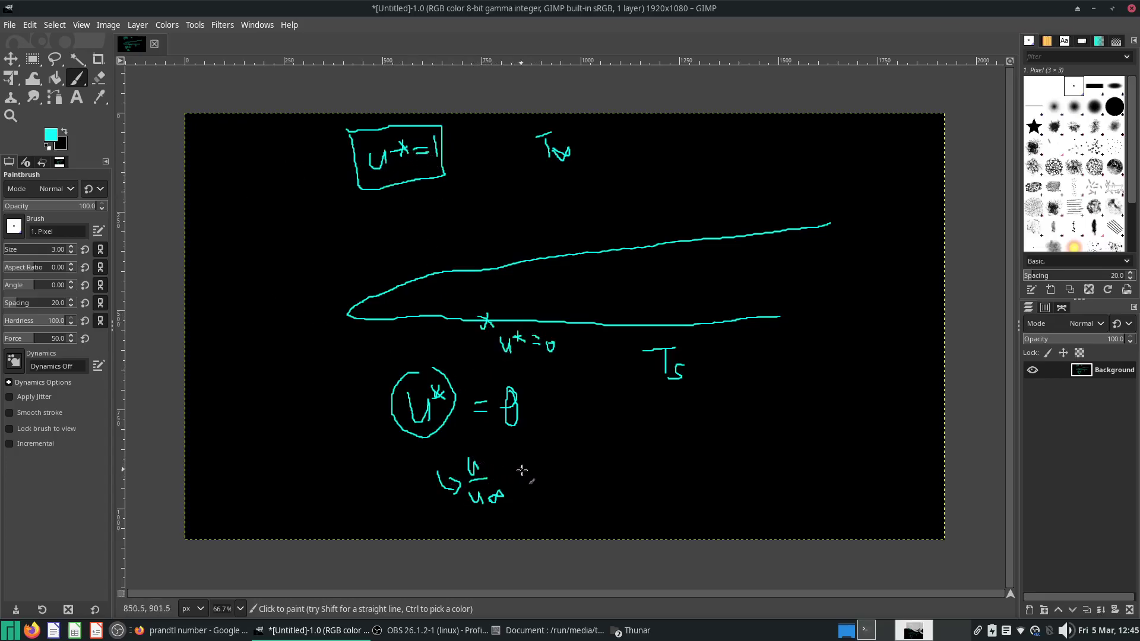
mouse_move(365, 205)
left_mouse_down()
mouse_move(368, 217)
mouse_move(393, 212)
left_mouse_up()
left_click_drag(506, 435, 527, 434)
mouse_move(500, 387)
left_mouse_down()
mouse_move(510, 429)
mouse_move(497, 389)
mouse_move(498, 421)
mouse_move(498, 379)
mouse_move(523, 388)
mouse_move(526, 423)
mouse_move(527, 392)
mouse_move(533, 423)
mouse_move(536, 413)
left_mouse_up()
Mark a second point on the plate, write θ = (T − Ts)/(T∞ − Ts) = 0 above it, and circle Ts.
mouse_move(620, 317)
left_mouse_down()
mouse_move(612, 327)
mouse_move(622, 342)
left_mouse_up()
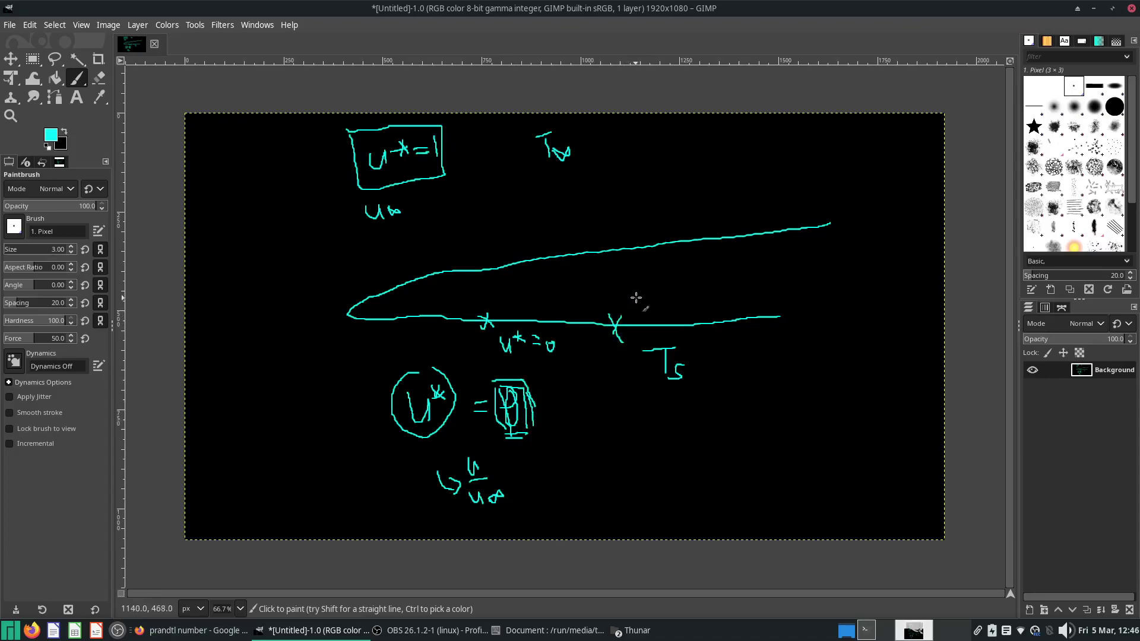
mouse_move(624, 301)
left_mouse_down()
mouse_move(694, 254)
mouse_move(688, 276)
mouse_move(708, 260)
left_mouse_up()
mouse_move(710, 253)
left_mouse_down()
mouse_move(726, 285)
mouse_move(686, 304)
mouse_move(691, 316)
mouse_move(685, 305)
mouse_move(709, 307)
mouse_move(699, 311)
mouse_move(747, 293)
left_mouse_up()
mouse_move(740, 295)
left_mouse_down()
mouse_move(740, 316)
mouse_move(752, 319)
left_mouse_up()
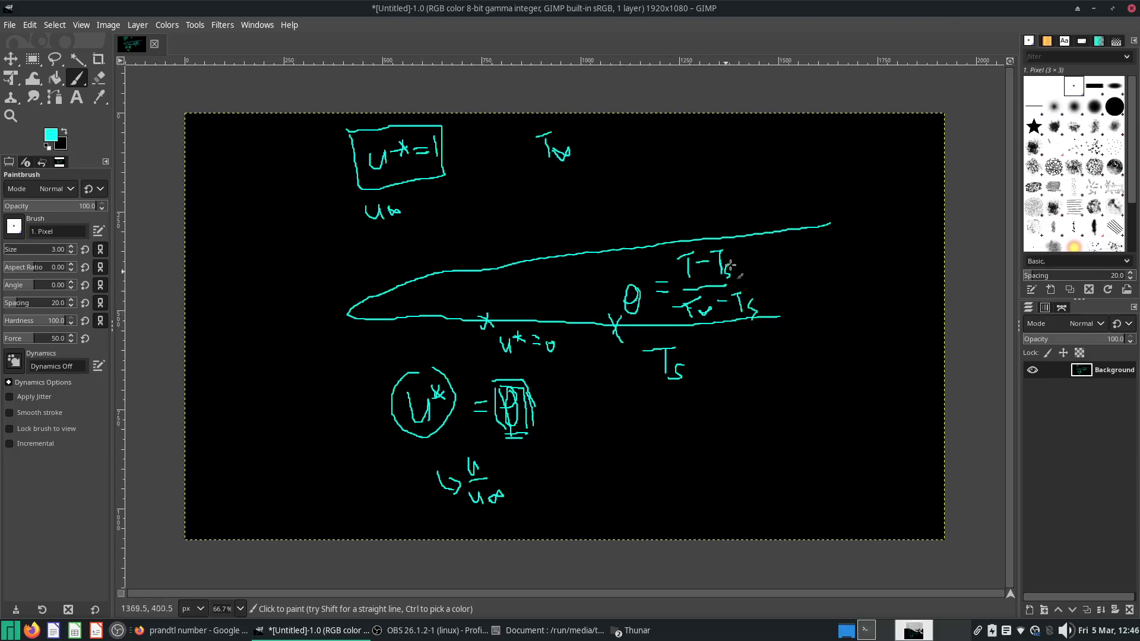
mouse_move(659, 337)
left_mouse_down()
mouse_move(693, 396)
mouse_move(667, 342)
left_mouse_up()
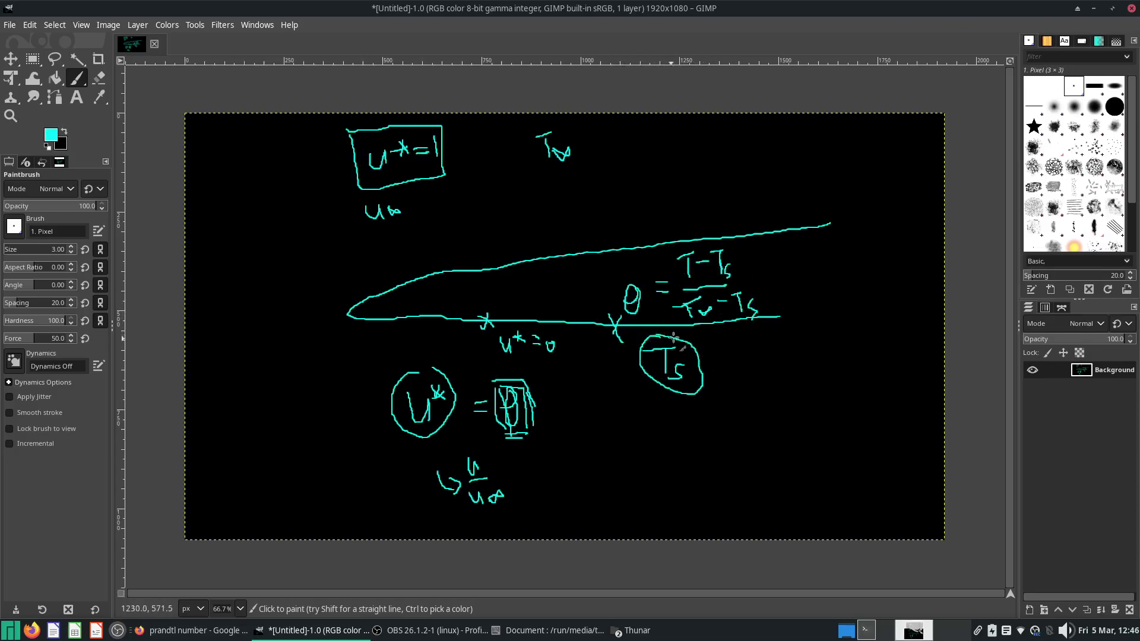
mouse_move(769, 277)
left_mouse_down()
mouse_move(814, 267)
mouse_move(797, 273)
left_mouse_up()
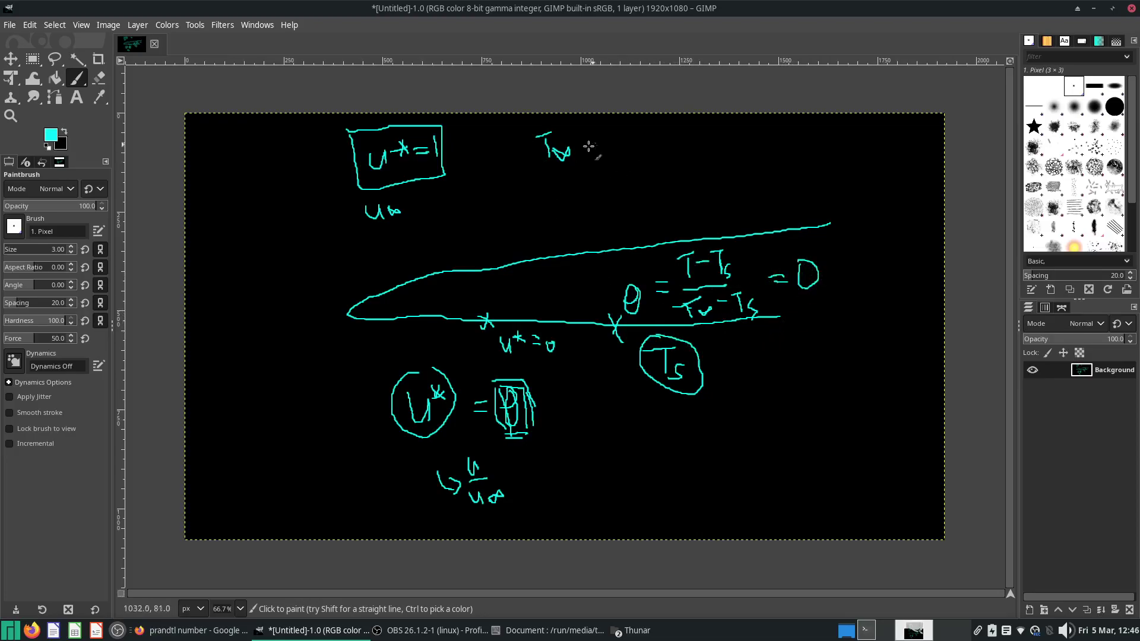
Draw an arrow from T∞ to a handwritten θ = (T − Ts)/(T∞ − Ts) = and circle T∞.
mouse_move(610, 136)
left_mouse_down()
mouse_move(603, 143)
mouse_move(656, 141)
left_mouse_up()
mouse_move(665, 140)
left_mouse_down()
mouse_move(679, 154)
mouse_move(706, 122)
mouse_move(697, 138)
left_mouse_up()
mouse_move(707, 133)
left_mouse_down()
mouse_move(732, 121)
mouse_move(730, 138)
mouse_move(749, 141)
mouse_move(717, 153)
mouse_move(714, 172)
mouse_move(765, 152)
mouse_move(776, 172)
mouse_move(805, 143)
left_mouse_up()
left_click_drag(795, 153, 808, 152)
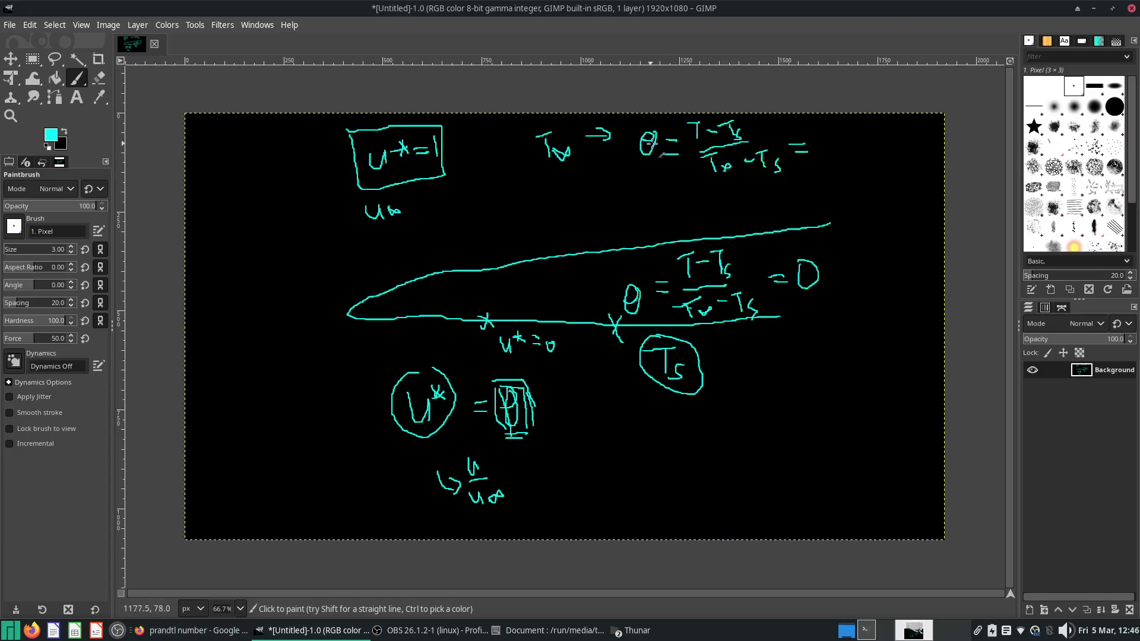
mouse_move(556, 126)
left_mouse_down()
mouse_move(596, 140)
mouse_move(560, 128)
left_mouse_up()
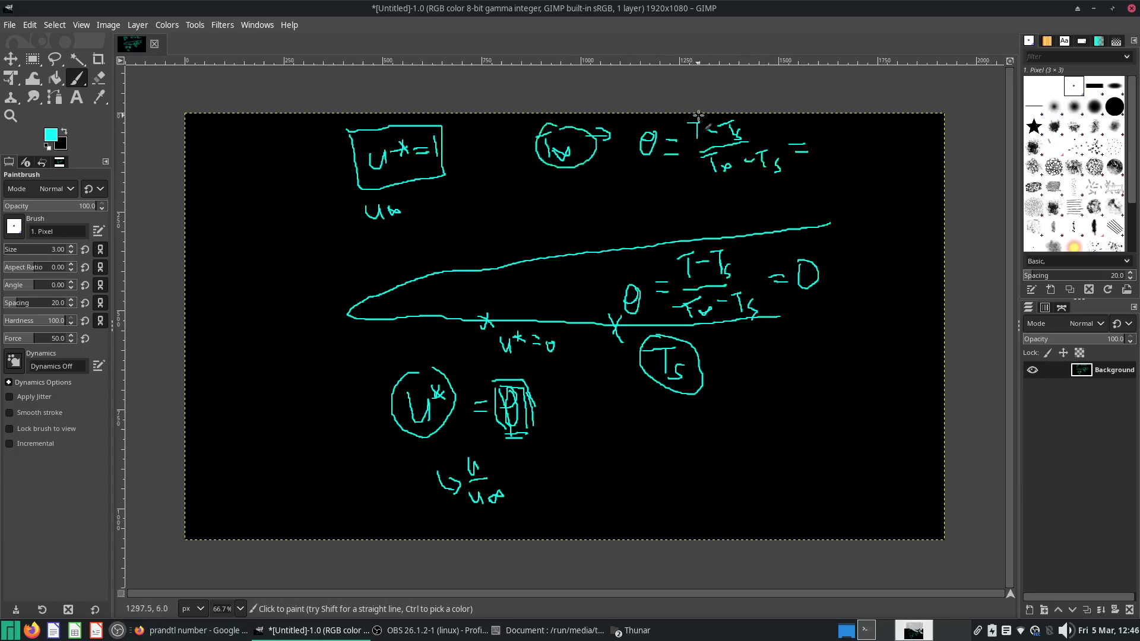
Complete the free-stream θ expression with (T∞ − Ts)/(T∞ − Ts) = 1.
mouse_move(815, 122)
left_mouse_down()
mouse_move(828, 120)
mouse_move(824, 140)
mouse_move(884, 120)
left_mouse_up()
mouse_move(877, 122)
left_mouse_down()
mouse_move(877, 142)
mouse_move(905, 140)
left_mouse_up()
mouse_move(833, 167)
left_mouse_down()
mouse_move(850, 167)
mouse_move(846, 189)
mouse_move(883, 168)
left_mouse_up()
mouse_move(887, 161)
left_mouse_down()
mouse_move(898, 155)
mouse_move(901, 207)
left_mouse_up()
left_click_drag(911, 190, 913, 213)
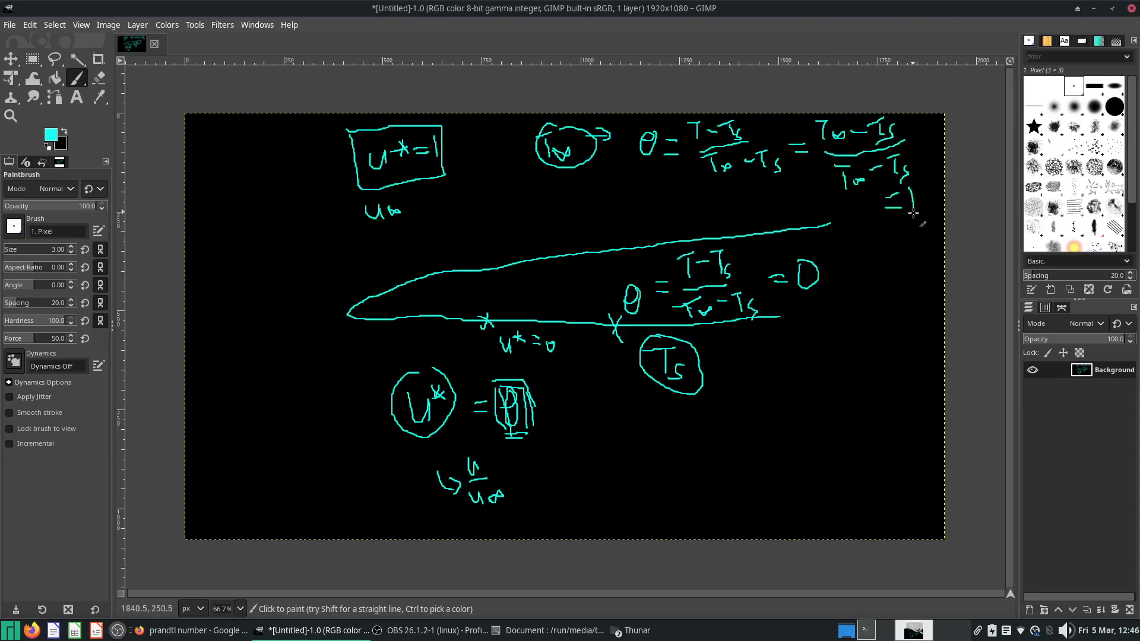
Draw a labelled upward arrow from the second plate mark through the boundary layer, and switch back to the LaTeX editor.
left_click_drag(611, 323, 597, 224)
left_click_drag(584, 236, 629, 204)
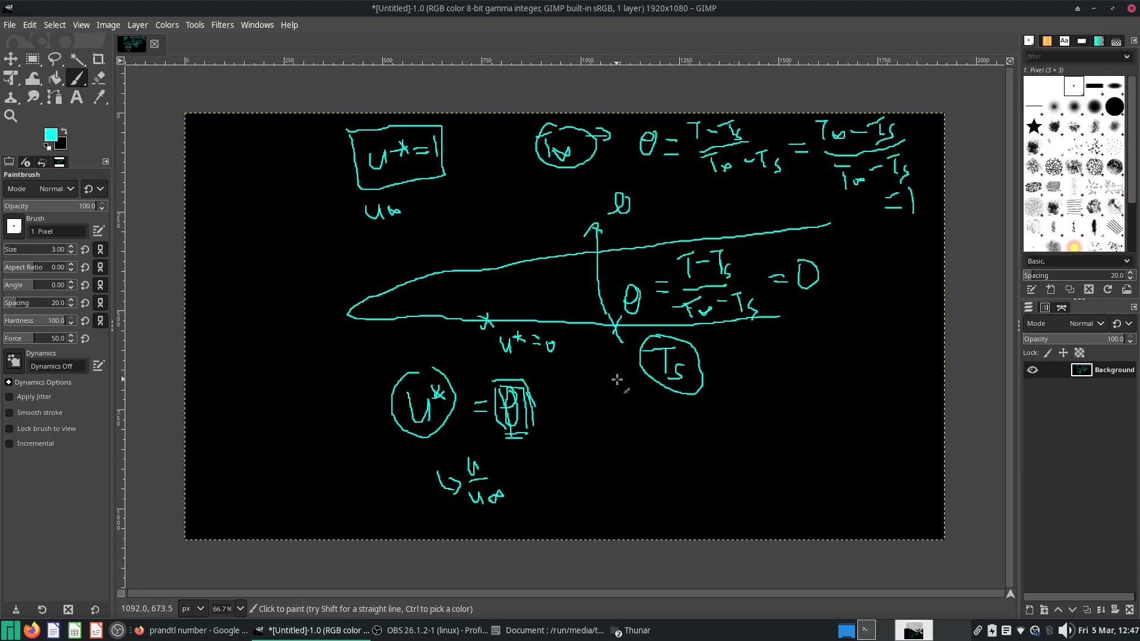
key("alt+Tab")
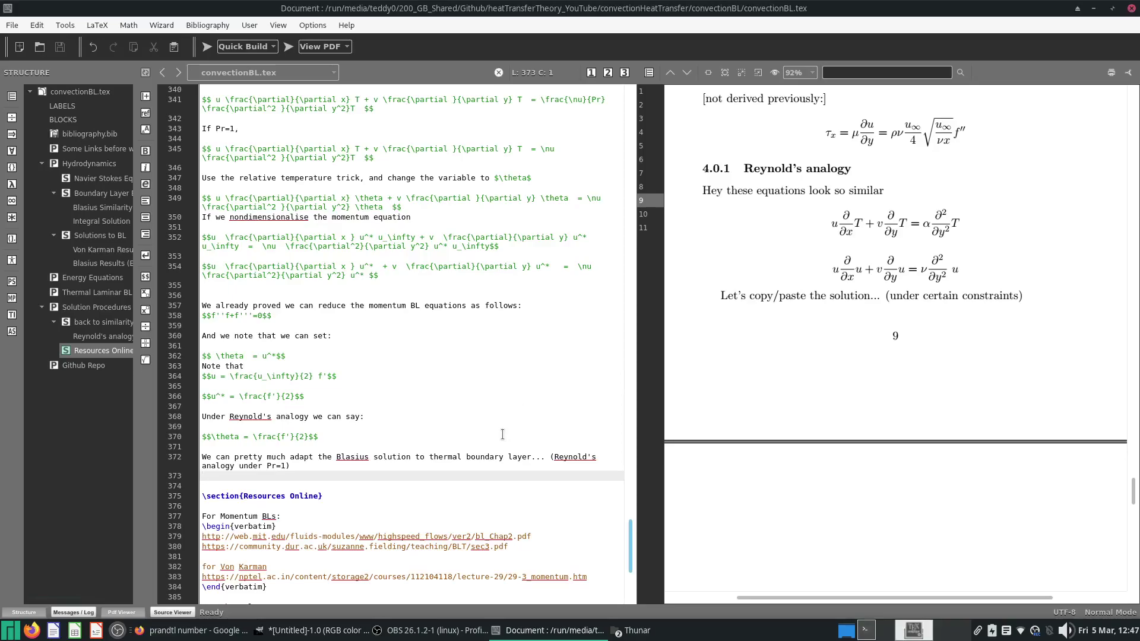
Show the compiled PDF at the source line "Under Reynold's analogy we can say:".
left_click(384, 334)
left_click(376, 415)
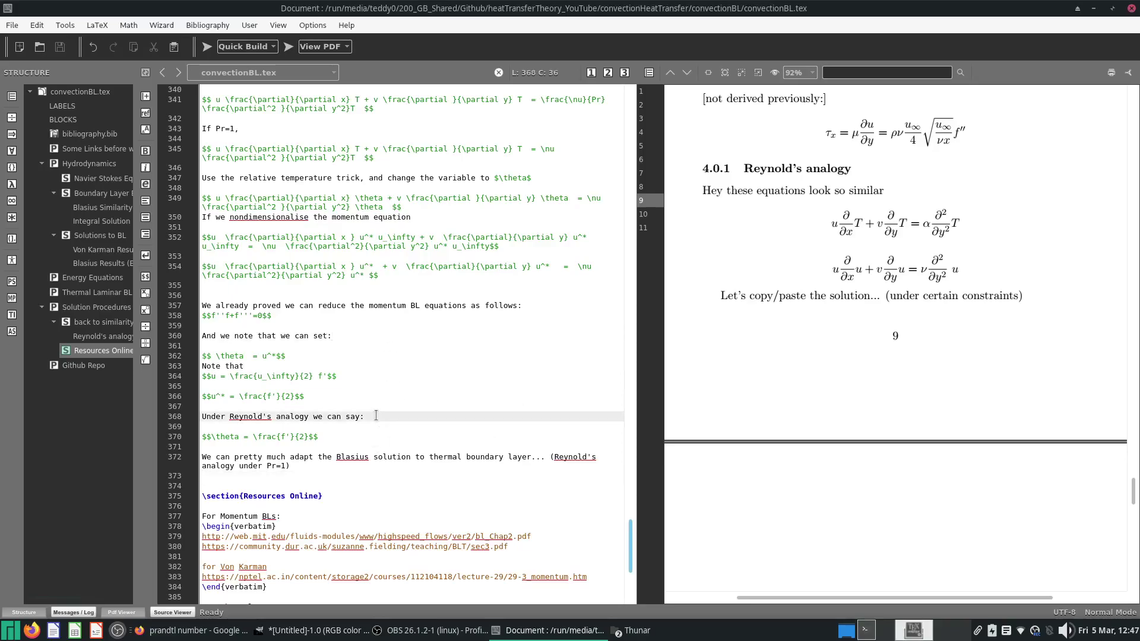
left_click(246, 46)
left_click(246, 61)
left_click(288, 47)
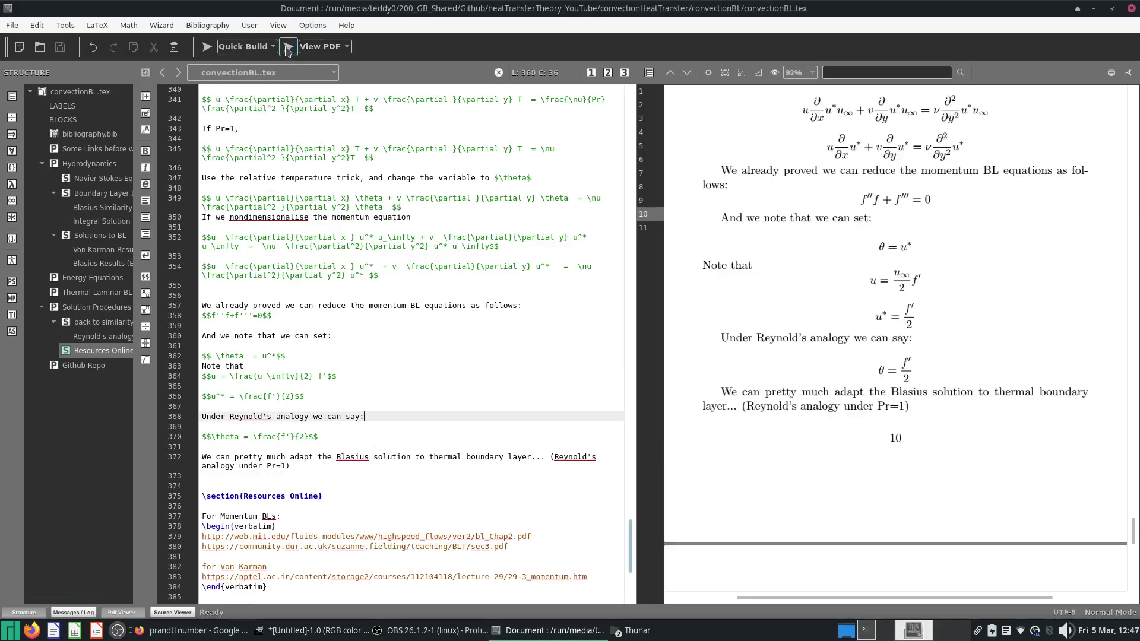
Add the paragraph "We assume that the nondimensional temperature profile and nondimensional BL profile (and BCs) are exactly equal.", save, and rebuild the PDF.
left_click(347, 476)
key("Return")
type("We ")
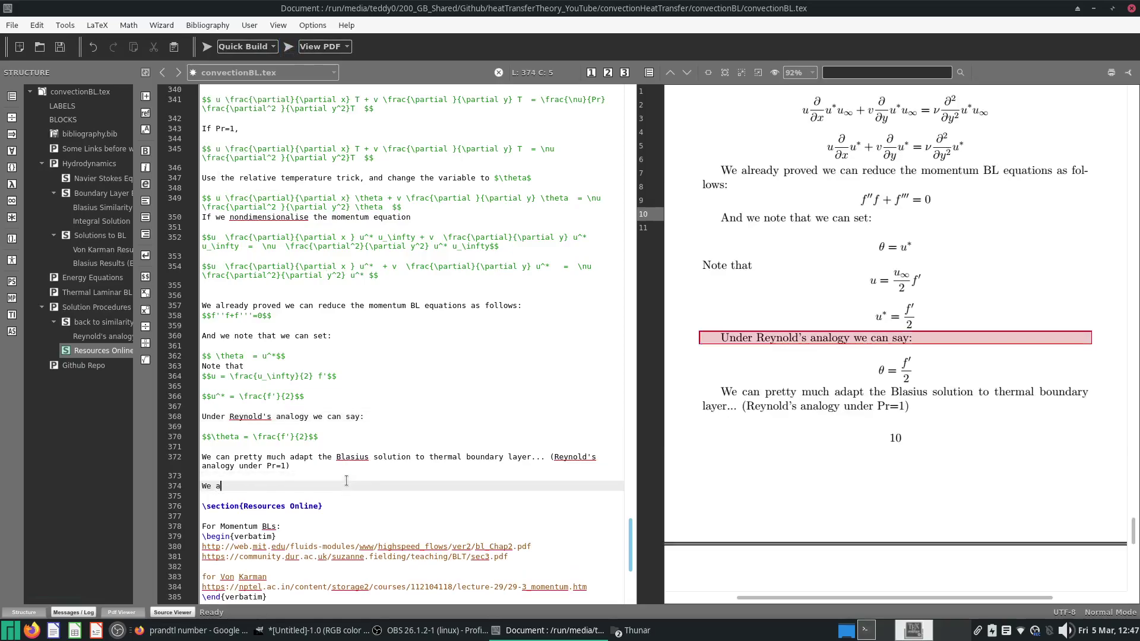
type("assy")
key("BackSpace")
type("ume that")
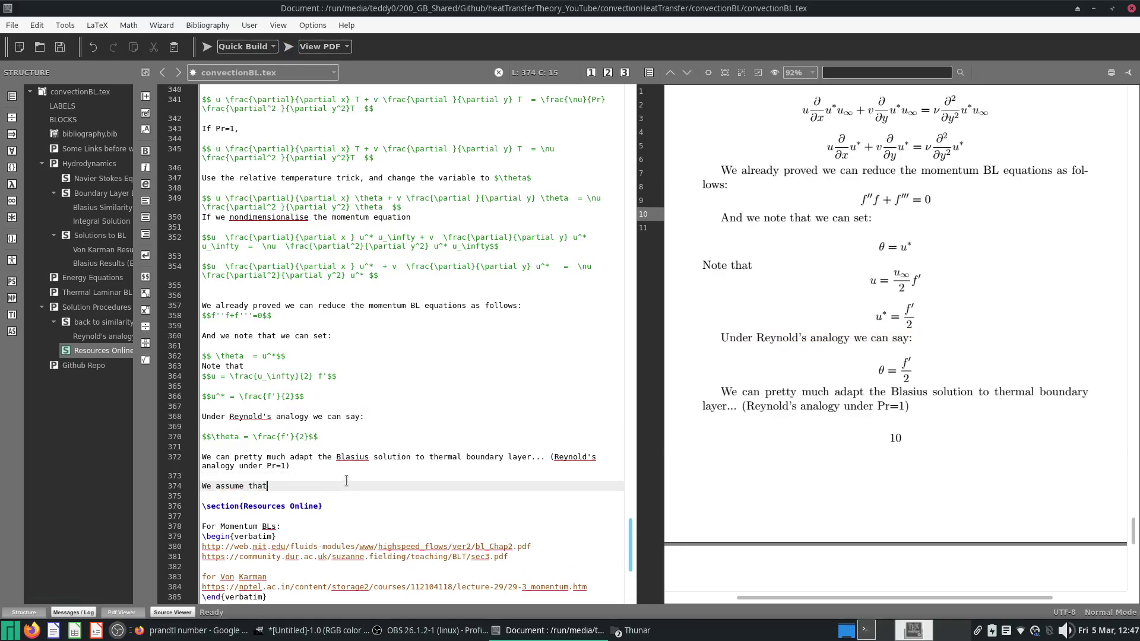
type(" the nondimensional temperature profile and nond")
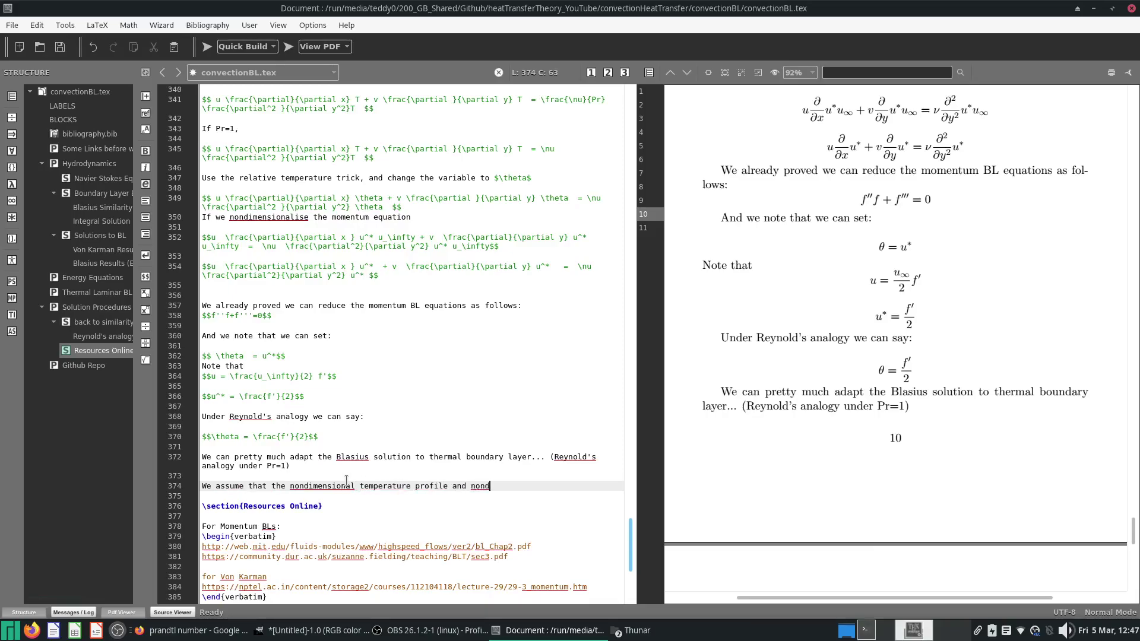
type("imensional BL profile (and BCs) are exactly ")
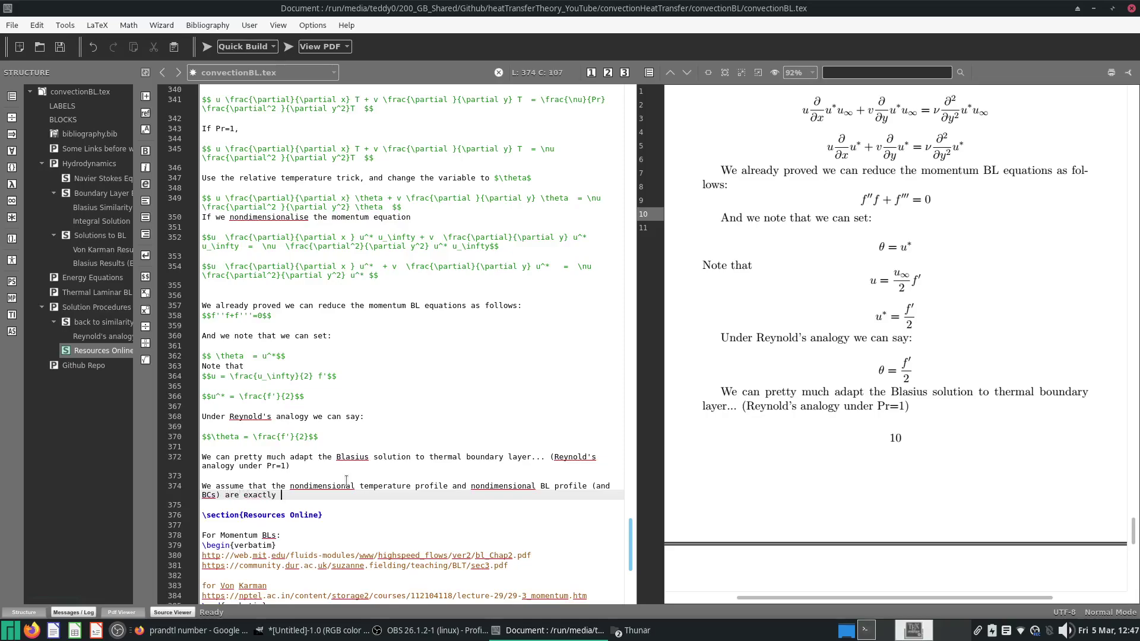
type("equal.")
key("ctrl+s")
left_click(204, 51)
Check the recording in OBS, return to the LaTeX editor, and review the rebuilt PDF around the new assumption paragraph.
left_click(467, 633)
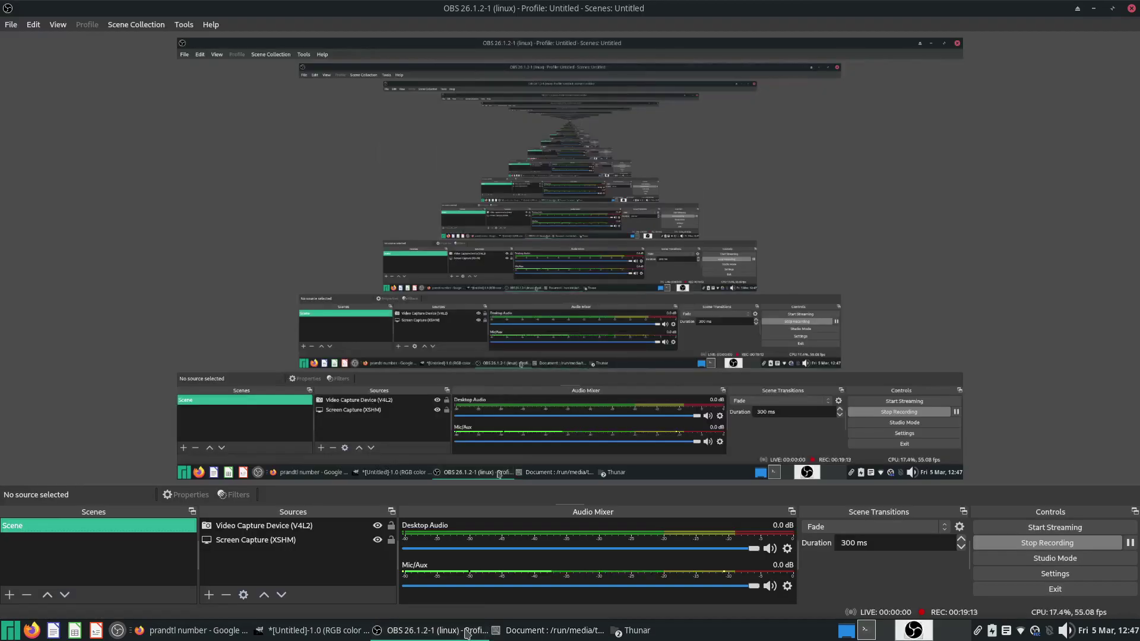
left_click(472, 632)
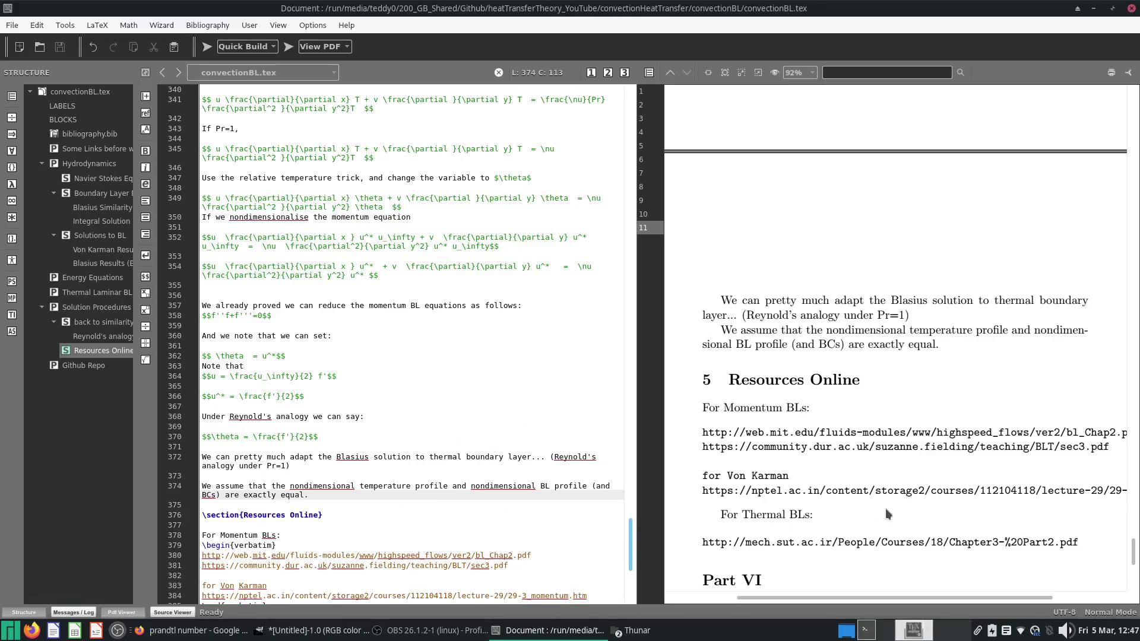
scroll(882, 509, "up", 5)
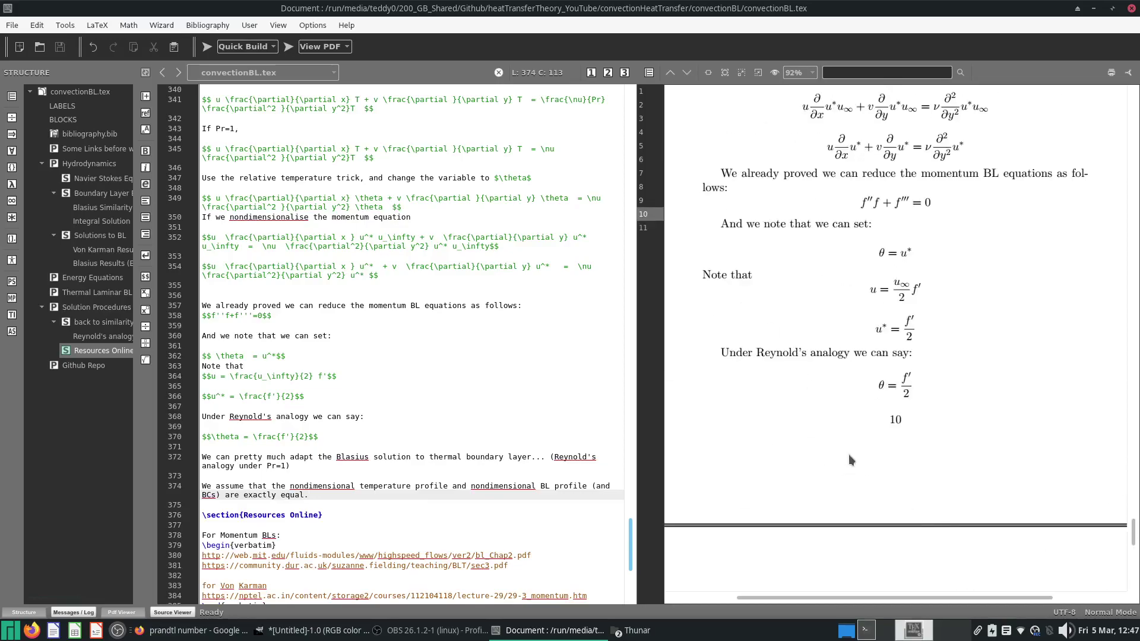
scroll(849, 455, "down", 3)
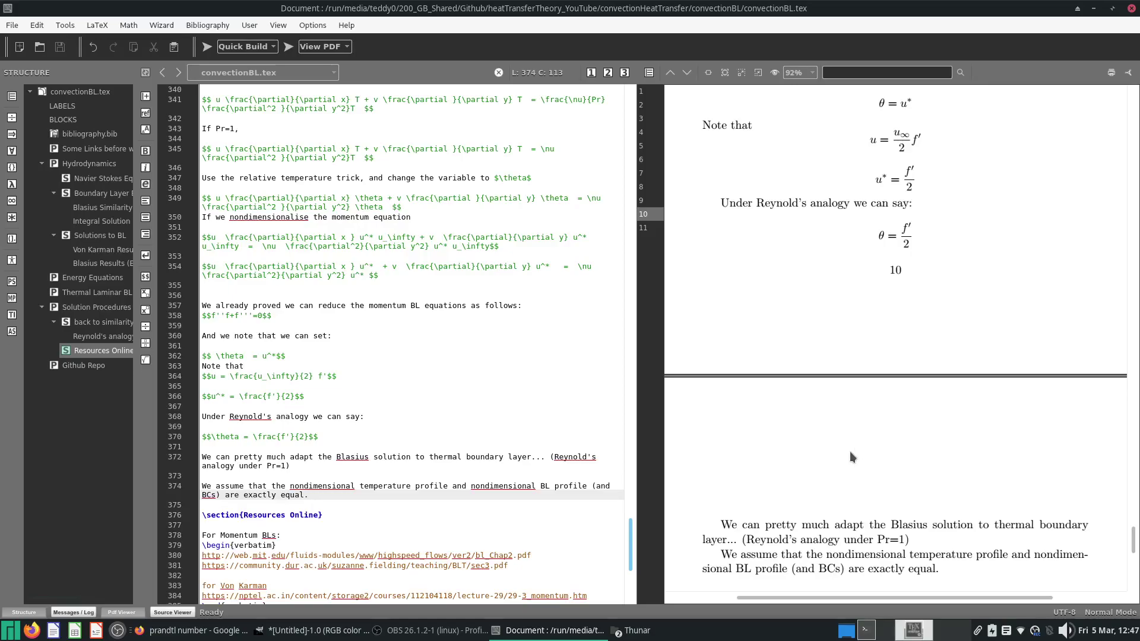
scroll(850, 453, "down", 4)
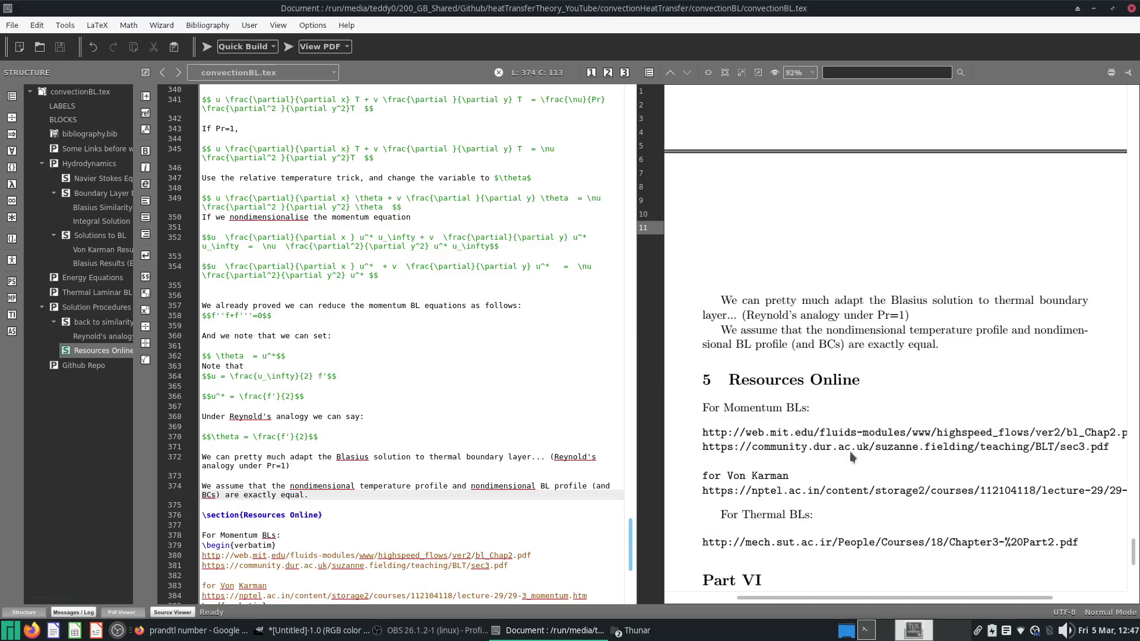
Add the line "Based on that, we can get the temperature profile and heat flux" below the assumption paragraph and save the file.
key("Return")
key("Return")
type("Based on that,")
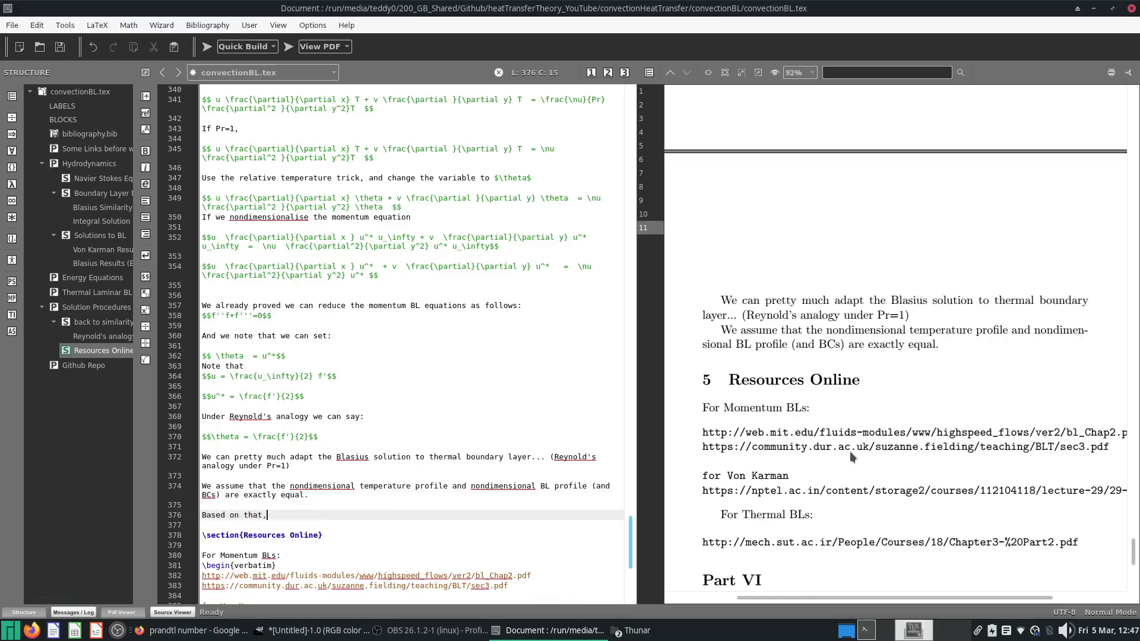
type(" we can get the temperature profile and heal")
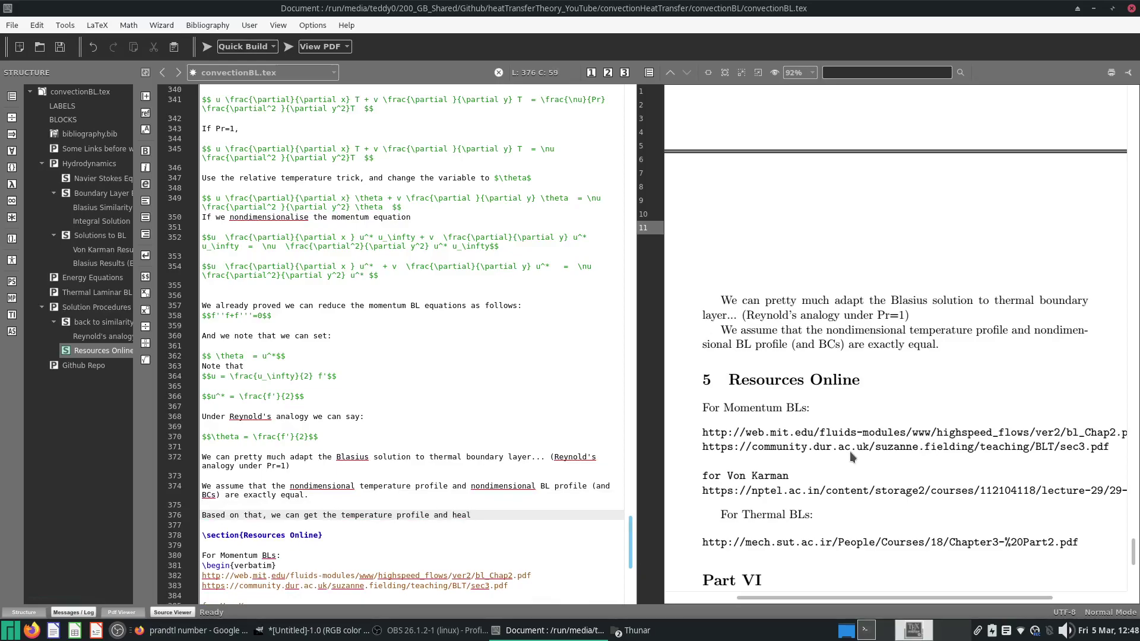
type(" flux")
key("Return")
key("Return")
key("ctrl+s")
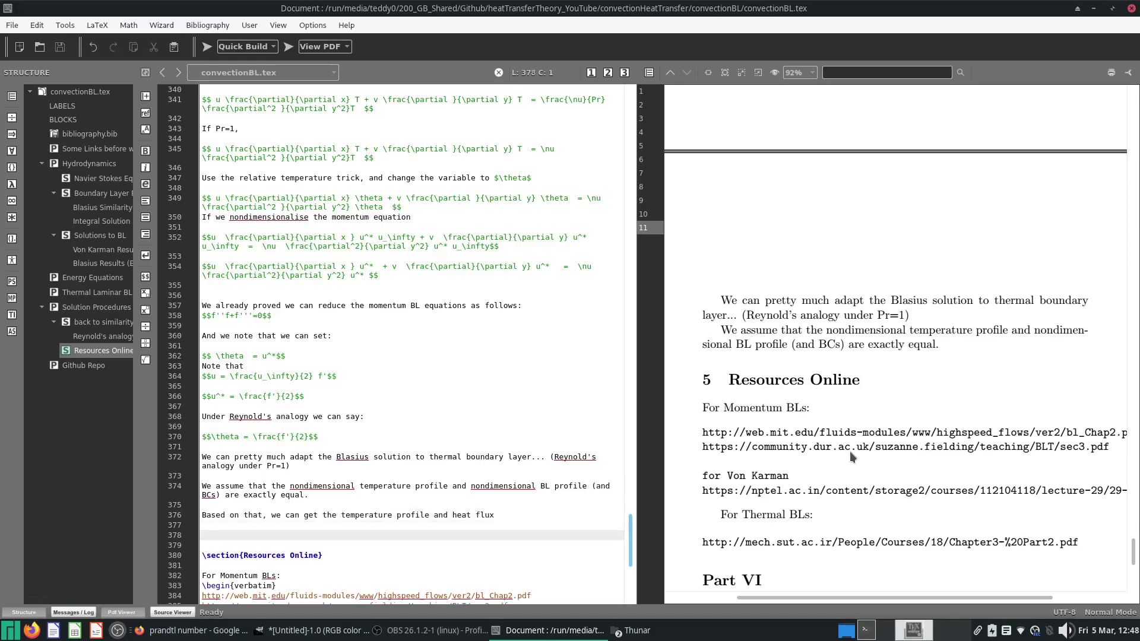
Copy the \theta = \frac{f'}{2} equation below the temperature profile and heat flux line, save, and rebuild the PDF.
triple_click(264, 437)
key("ctrl+c")
left_click(205, 535)
key("ctrl+v")
key("ctrl+s")
left_click(206, 47)
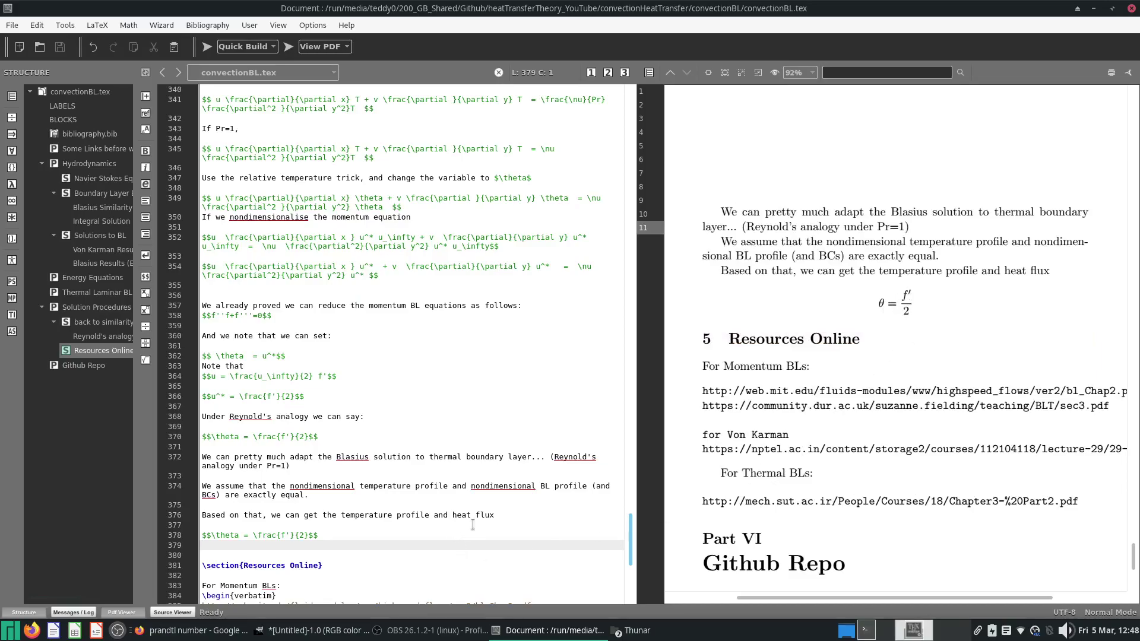
Duplicate the copied \theta equation, change the duplicate to T-T_s = (T_\infty -T_s) \frac{f'}{2}, save, and rebuild the PDF.
left_click_drag(294, 524, 318, 535)
left_click(339, 549)
left_click(309, 534)
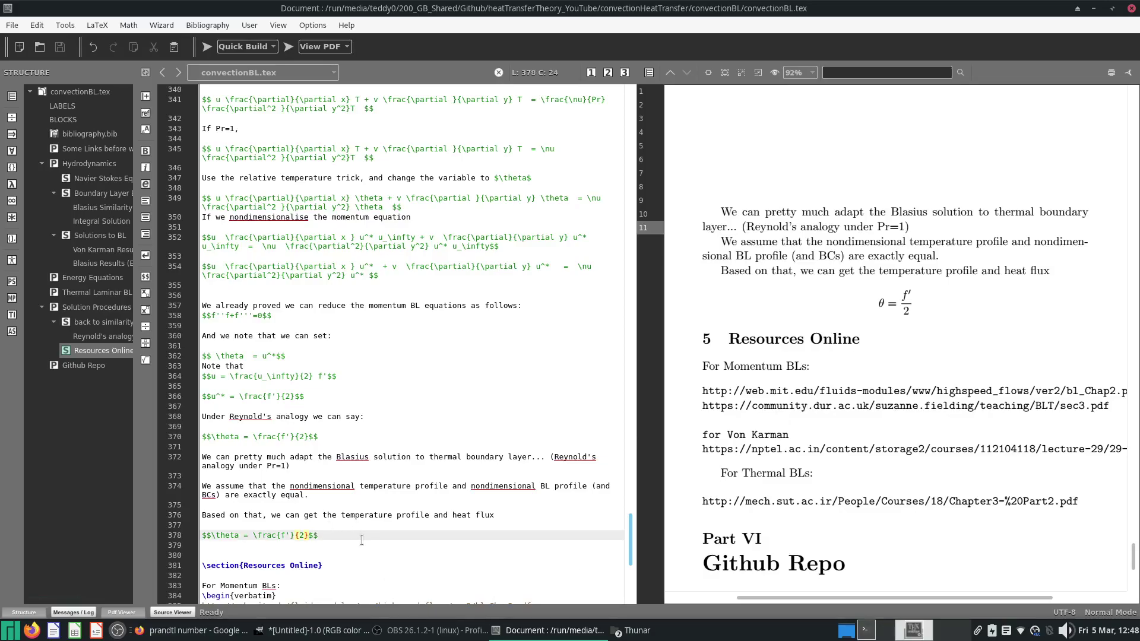
key("ctrl+v")
left_click_drag(239, 545, 214, 542)
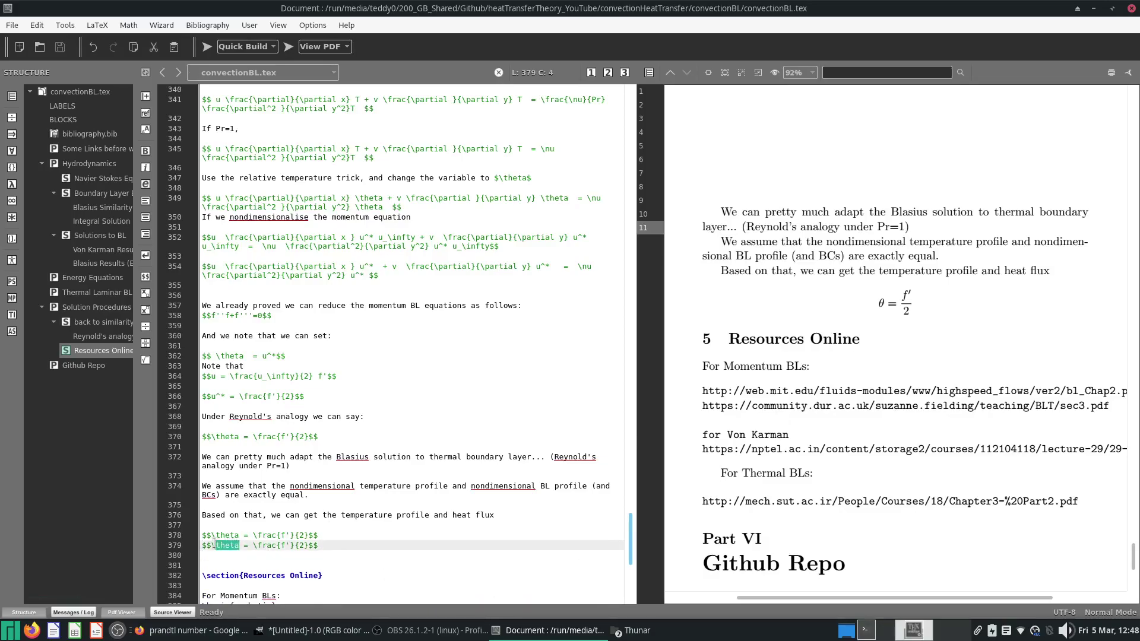
type("T-T_s")
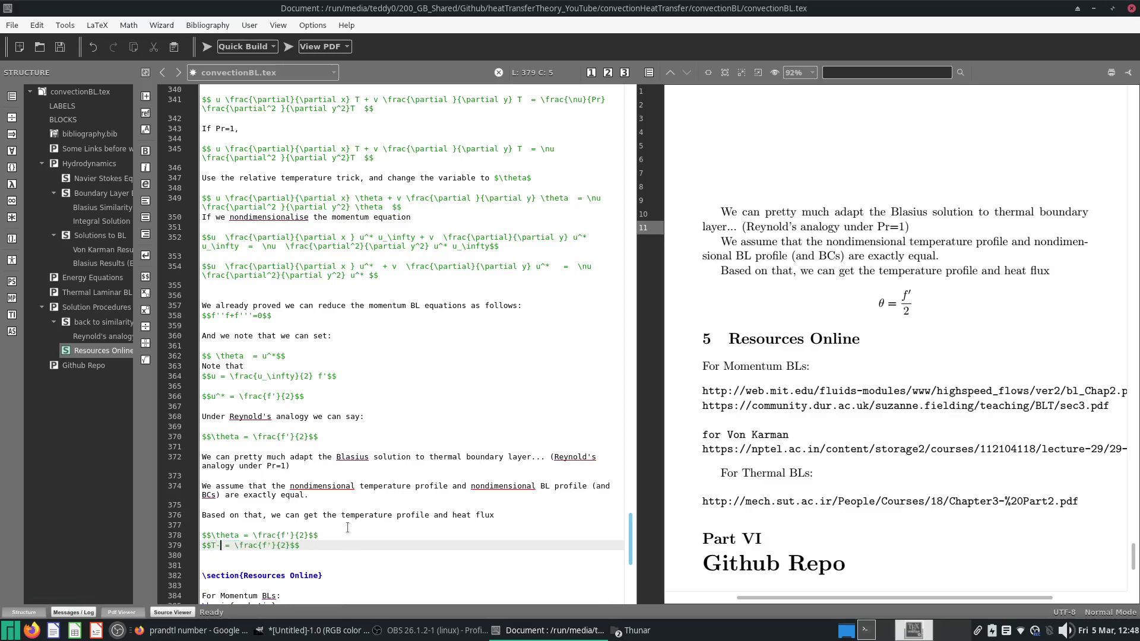
key("Right")
type("(T_\\infty -T_s)")
key("ctrl+s")
key("F5")
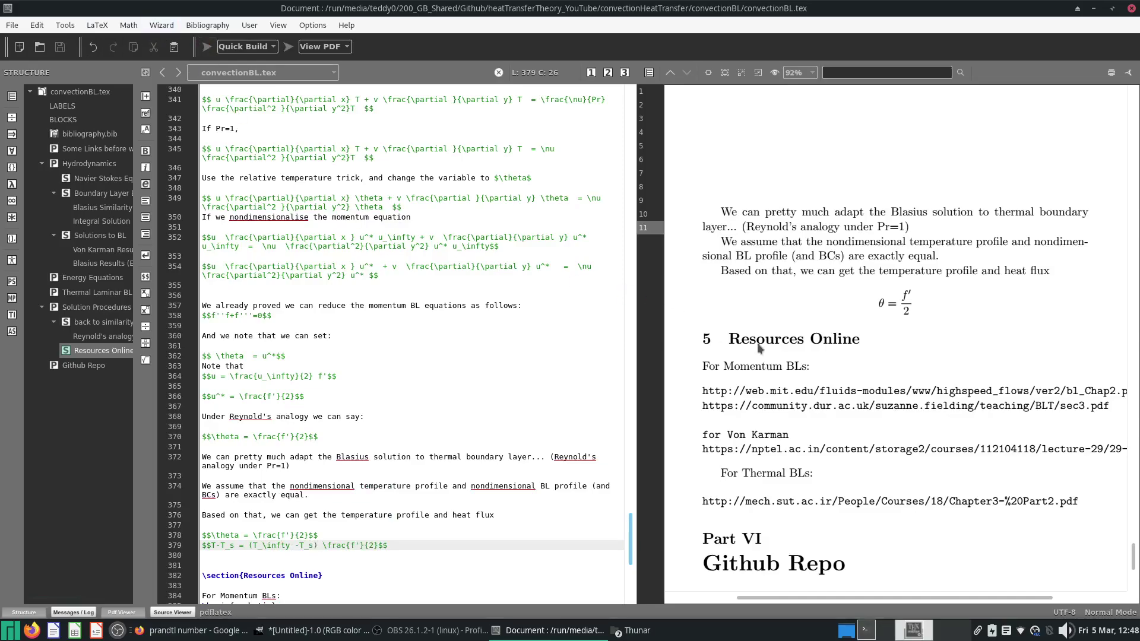
Add the line "What about heat flux:" below the T-T_s equation and save the file.
scroll(421, 451, "down", 3)
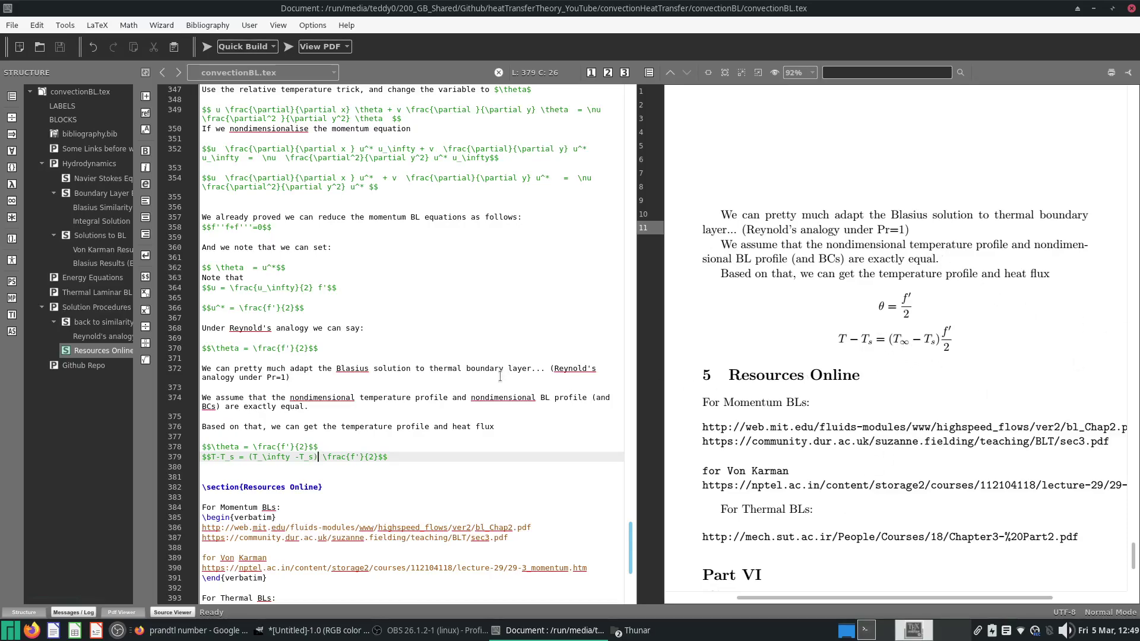
left_click(450, 454)
key("Return")
key("Return")
type("What about ")
type("heaf")
type(" flux")
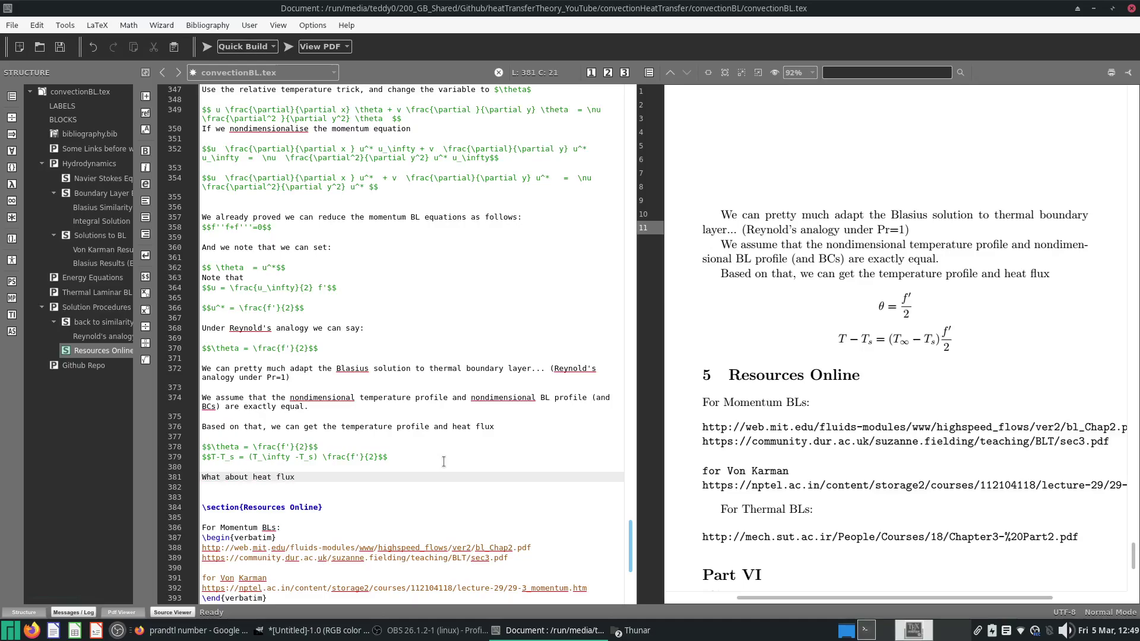
type(":")
key("Return")
key("Return")
key("ctrl+s")
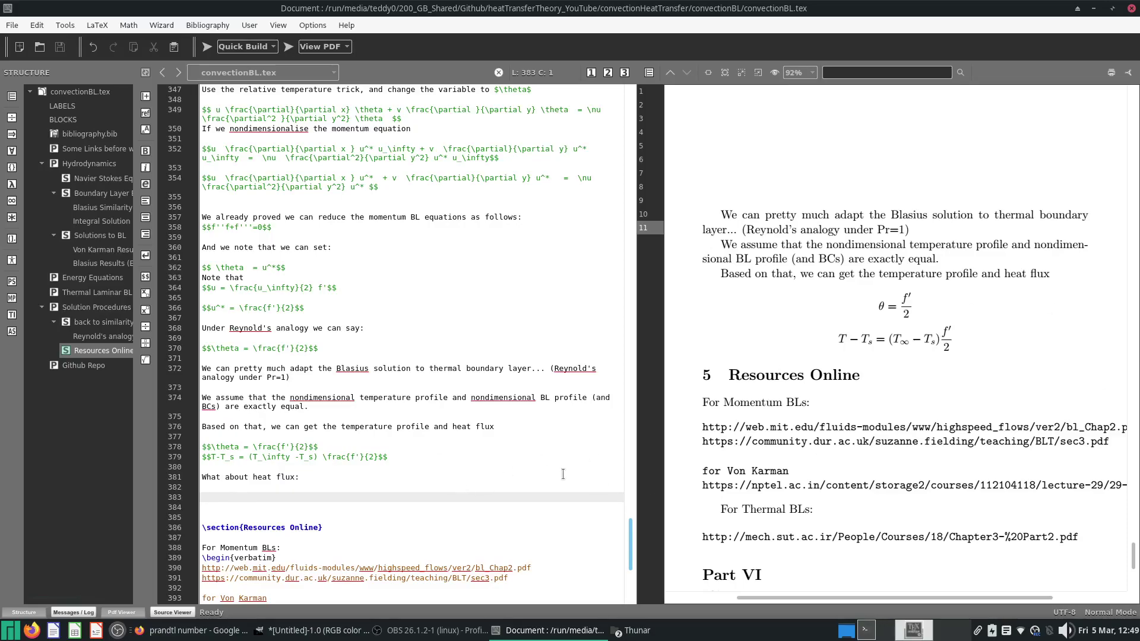
Write the display equation q'' = - k \frac{\partial T}{\partial y} under the heat flux line, save, and rebuild the PDF.
type("$$$$")
type("q'' = -")
type(" k \frac")
key("Return")
type("\\partial T}{}$$")
key("Tab")
type("\\partial y")
key("ctrl+s")
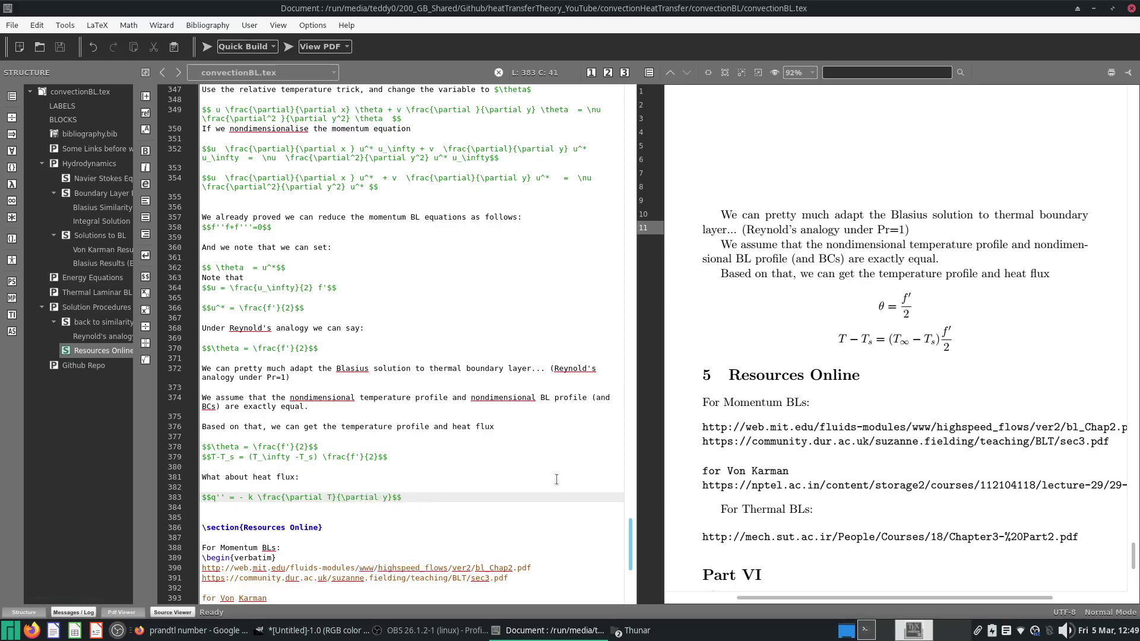
left_click(207, 46)
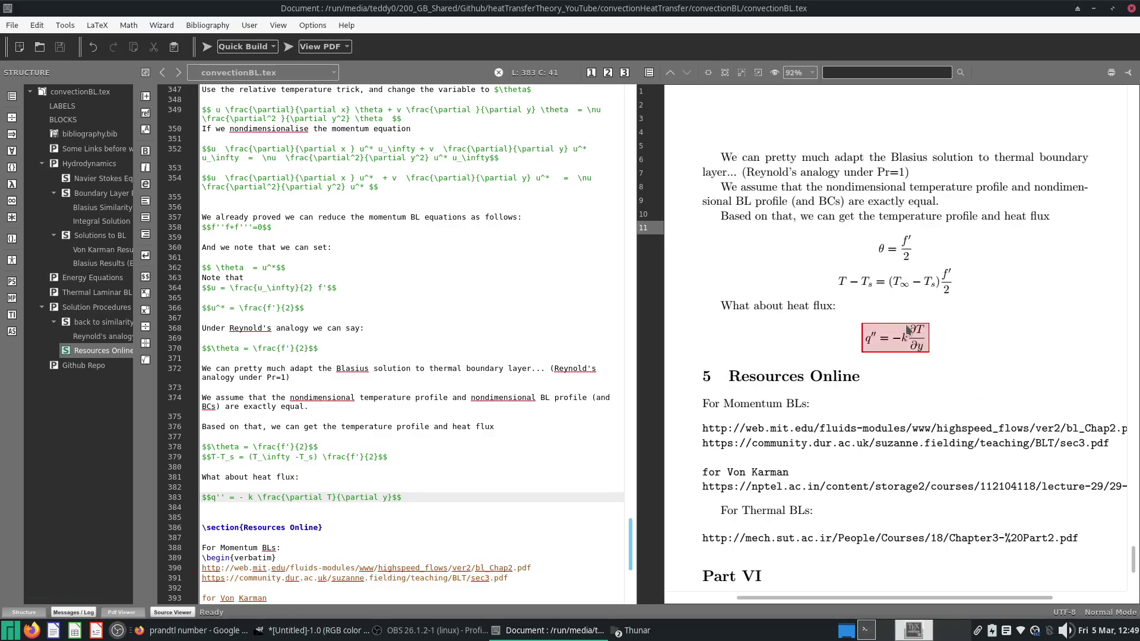
Find the \tau_x equation in the PDF, and add "note:" with an empty display equation below the heat flux equation.
left_click(357, 513)
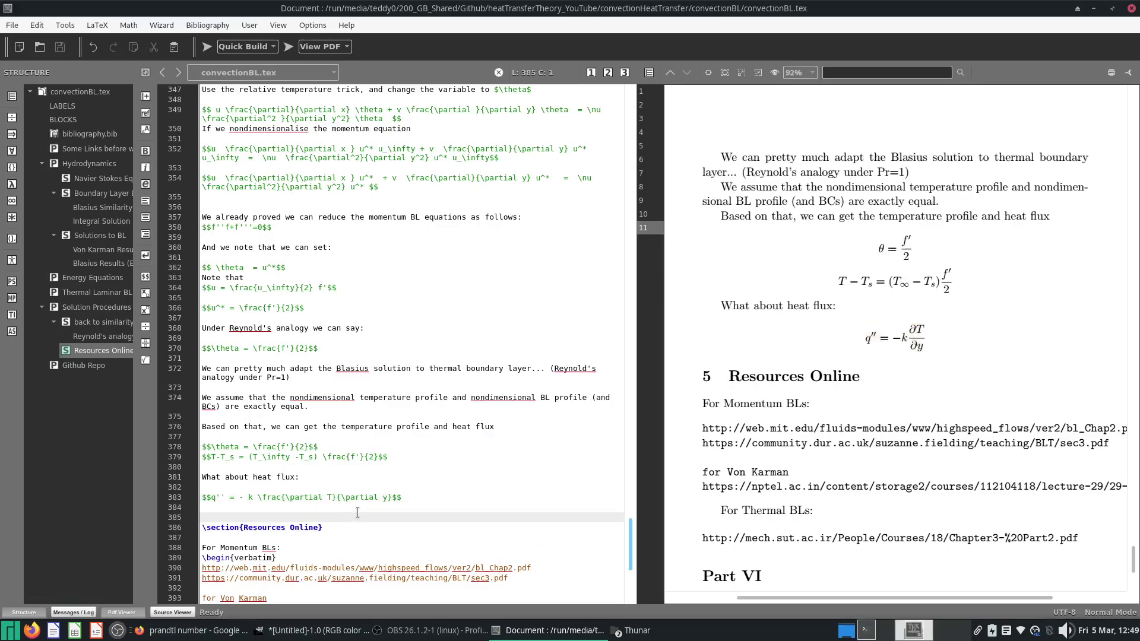
left_click(363, 506)
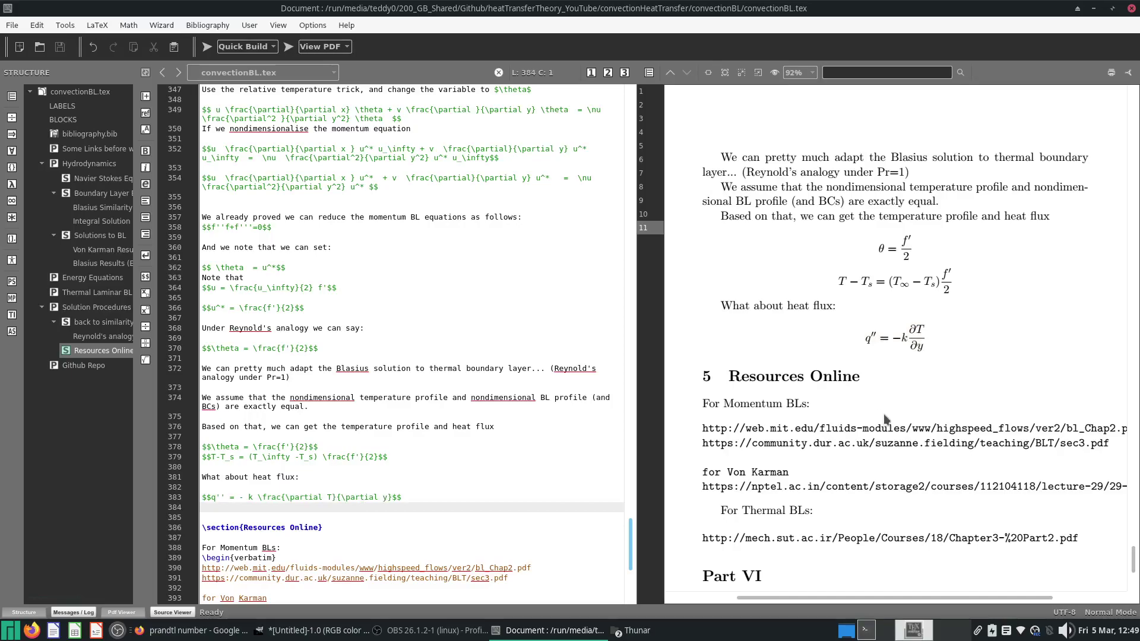
scroll(953, 439, "up", 5)
scroll(955, 439, "up", 10)
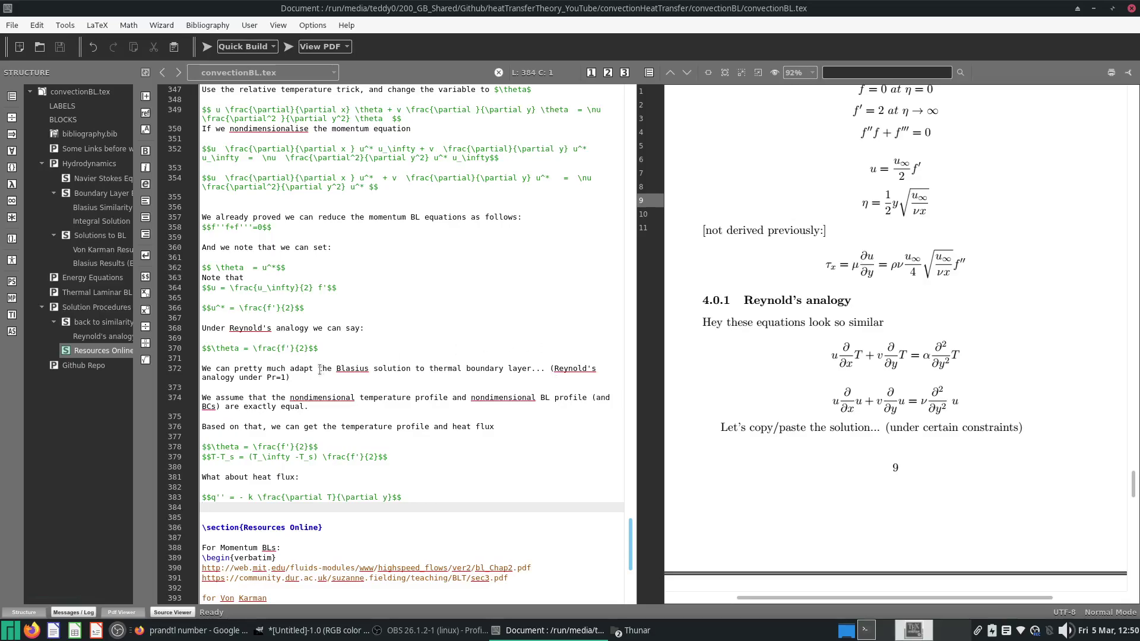
key("Return")
type("note")
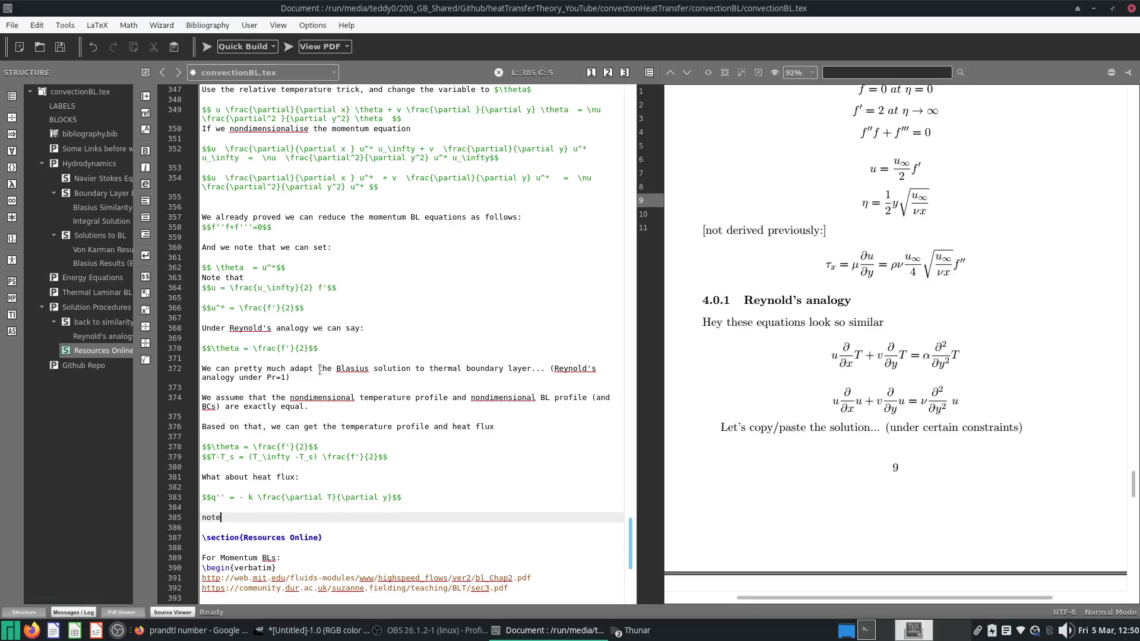
type(":")
key("Return")
key("Return")
type("$$$")
type("tau")
type("_x$$")
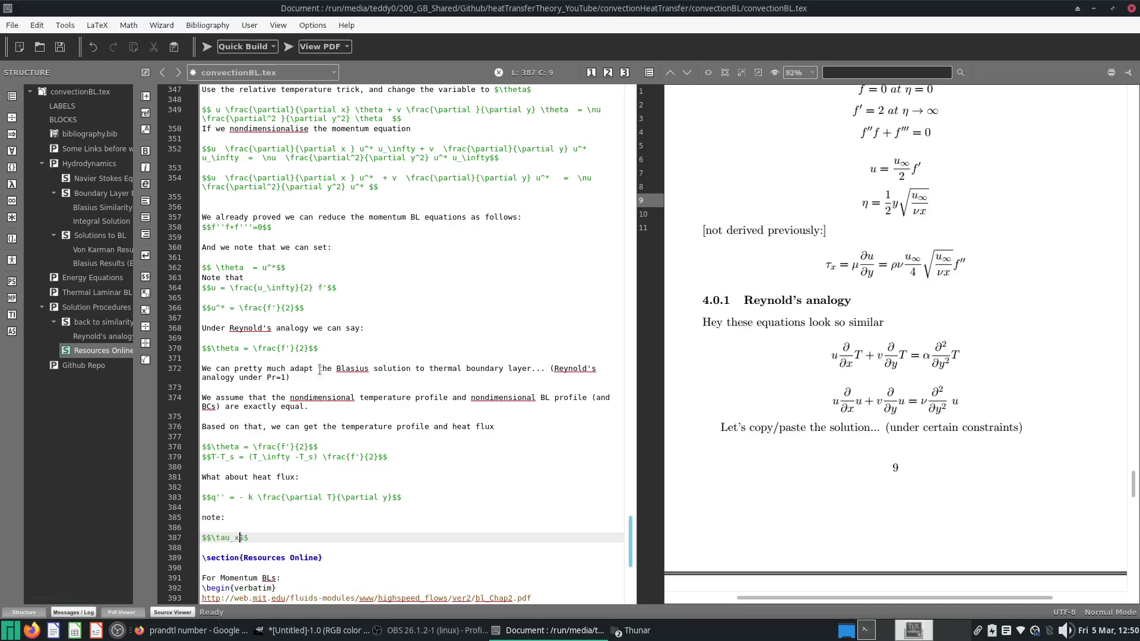
key("ctrl+s")
key("BackSpace")
key("BackSpace")
key("BackSpace")
key("BackSpace")
key("BackSpace")
key("BackSpace")
key("ctrl+s")
type("\\parti")
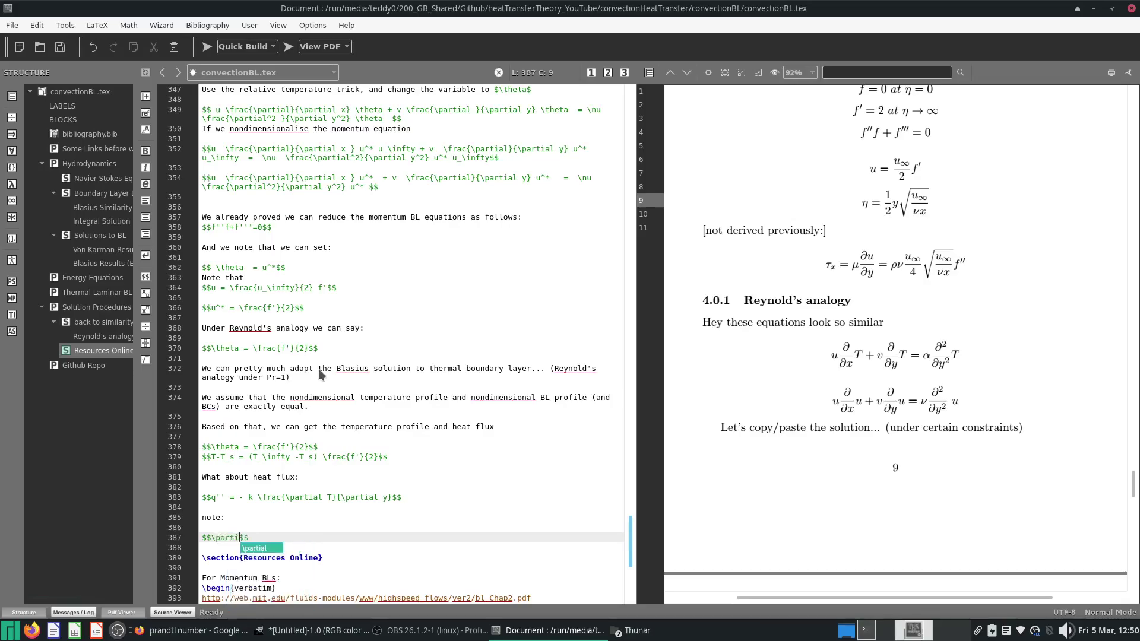
key("BackSpace")
key("BackSpace")
Enter \frac{\partial u}{\partial y} = \frac{u_\infty}{4} in the display equation under "note:".
type("frac{\\partial u}{\\partial y} = ")
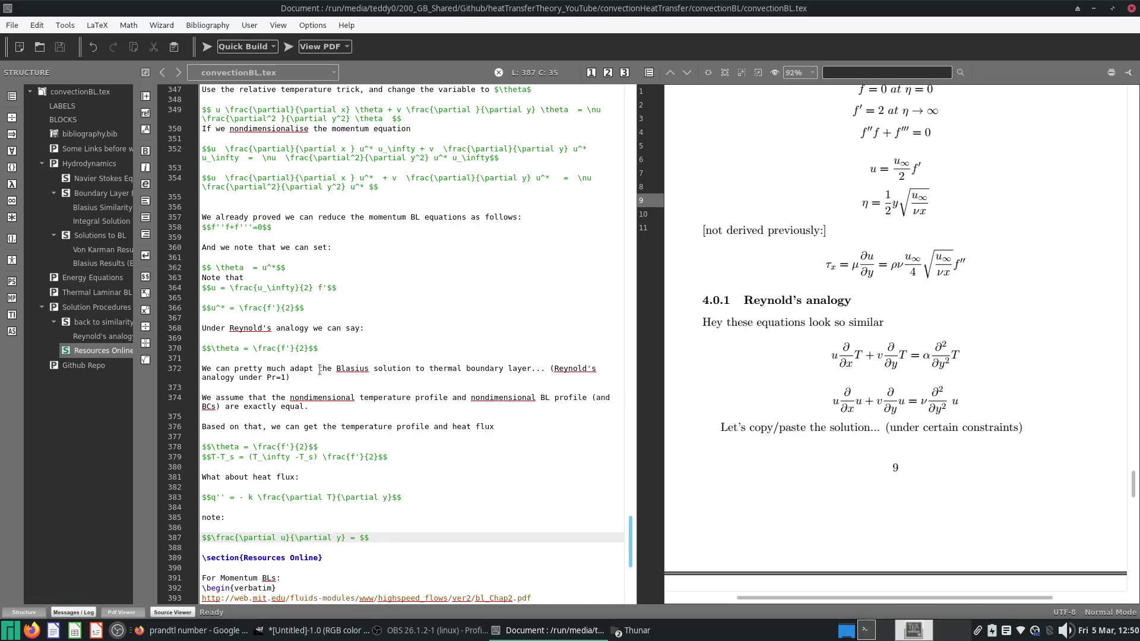
type("\\frac{")
type("u")
type("_\\infty")
key("ctrl+Right")
type("4}")
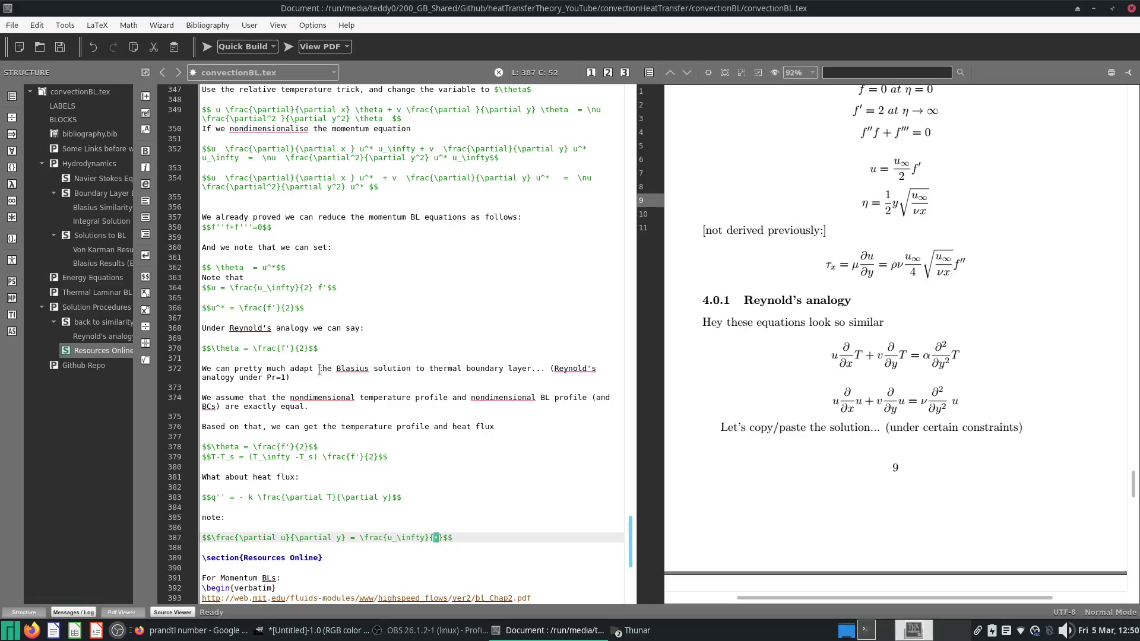
Insert an empty \frac template after \frac{u_\infty}{4} in the equation under "note:" and save the file.
type(" \\frac")
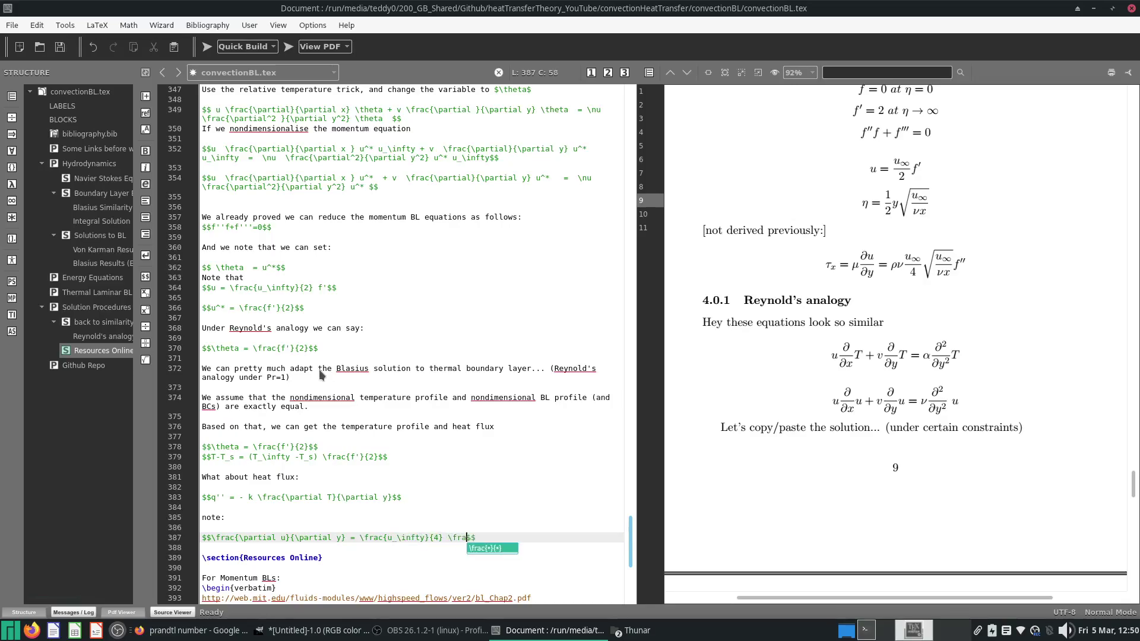
key("ctrl+Left")
key("ctrl+Left")
key("shift+Right")
key("shift+Right")
key("shift+Right")
key("shift+Right")
key("shift+Right")
key("shift+Right")
key("shift+Right")
key("shift+Right")
key("shift+Right")
key("shift+Right")
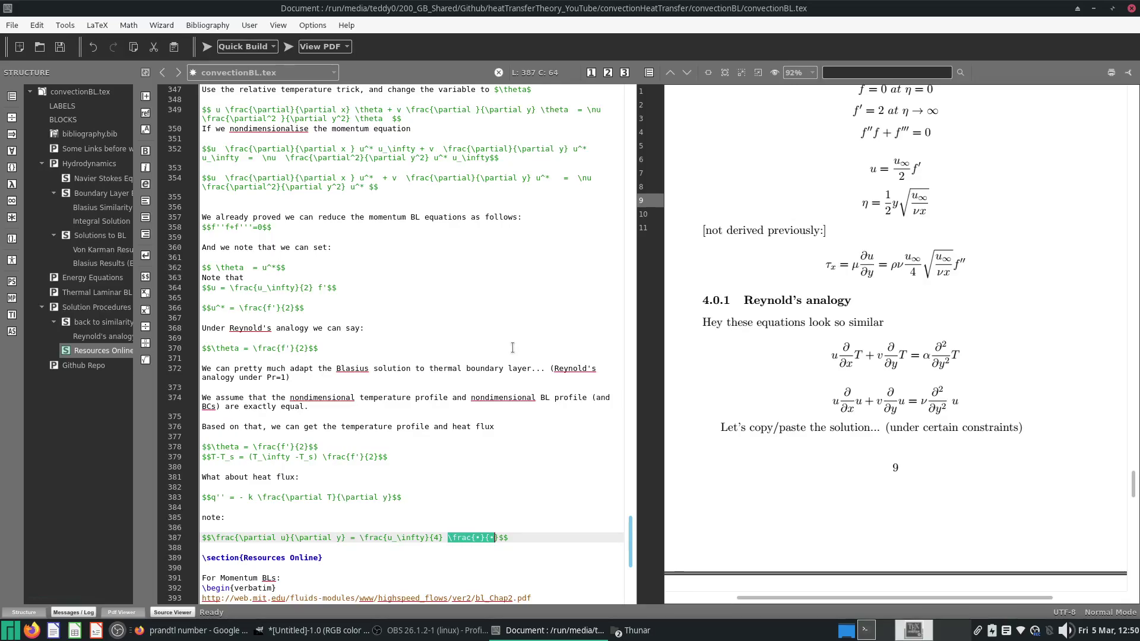
key("ctrl+Left")
key("ctrl+Left")
key("ctrl+s")
key("Left")
key("Left")
key("Left")
key("Left")
key("Left")
key("Left")
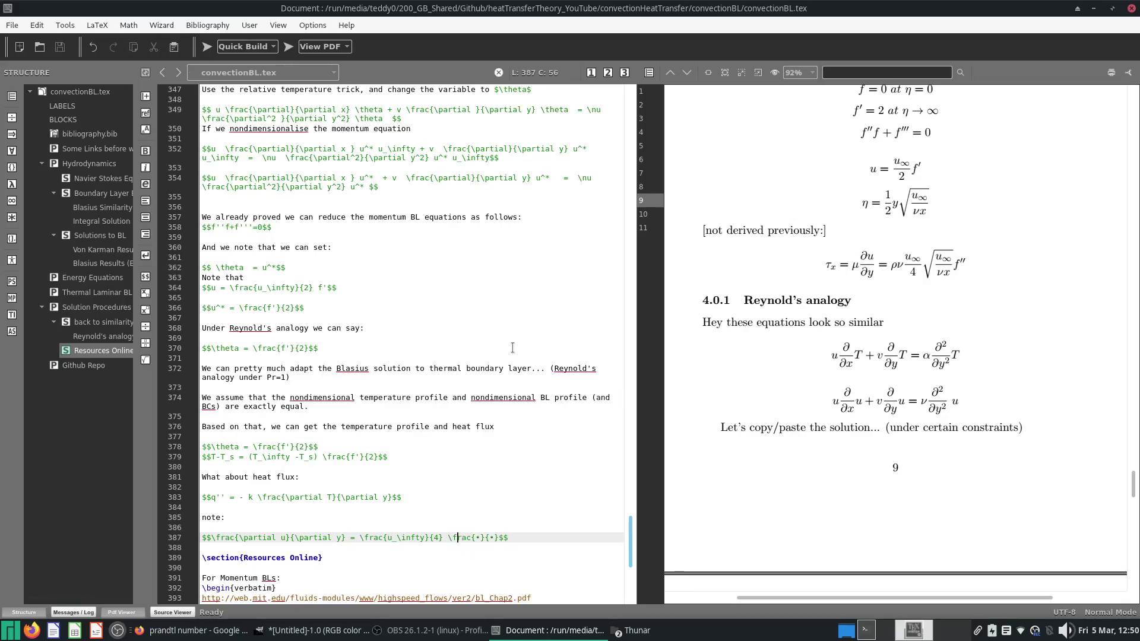
Complete the velocity gradient equation with \sqrt{\frac{u_\infty}{\nu x}} f'', save, and rebuild the PDF.
key("ctrl+shift+Right")
key("ctrl+shift+Right")
key("ctrl+shift+Right")
type("sqrt{\\frac{u_\\inf")
key("Down")
key("Return")
key("ctrl+Right")
type("u")
key("BackSpace")
key("BackSpace")
type("u x")
type("f''")
key("ctrl+s")
key("F5")
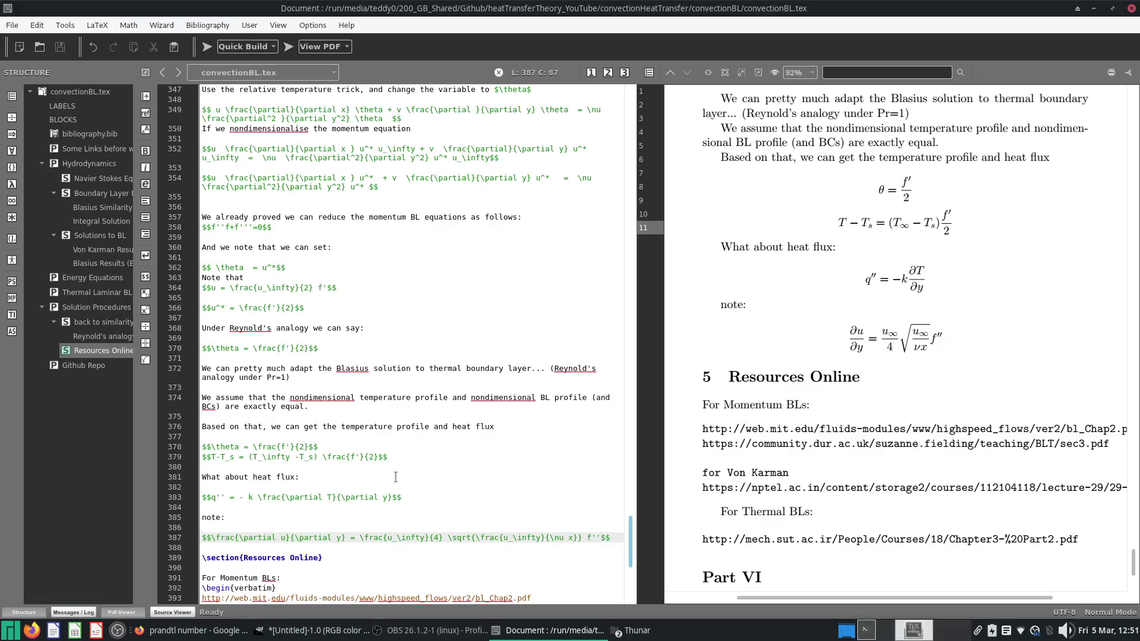
Duplicate the completed \frac{\partial u}{\partial y} equation on a new line below it, above the Resources Online section.
scroll(387, 571, "down", 2)
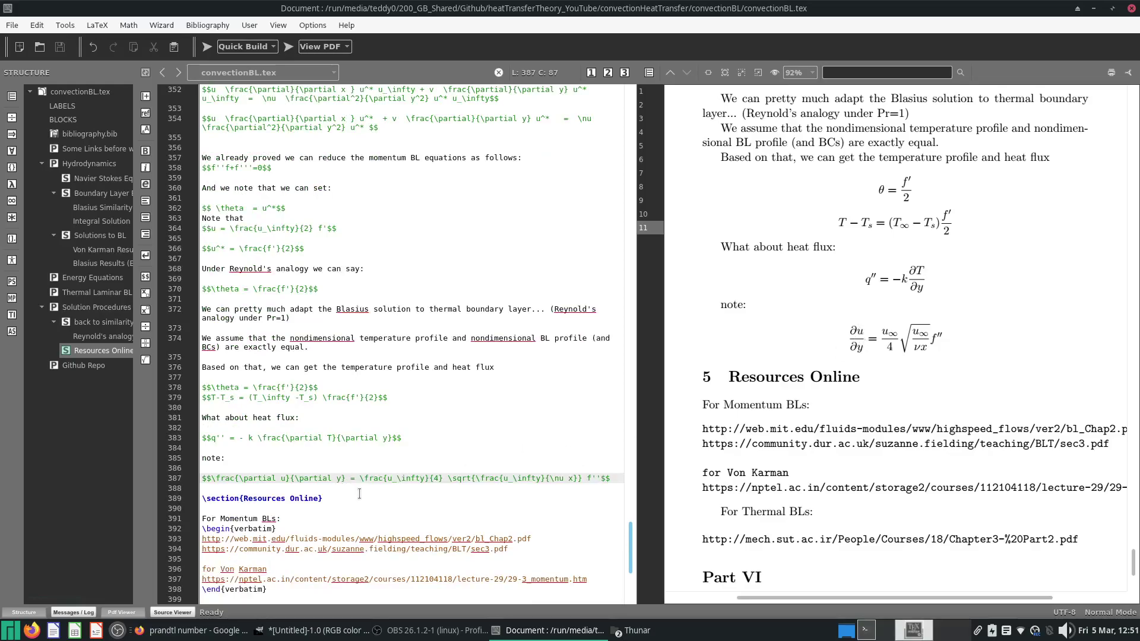
triple_click(373, 481)
key("ctrl+c")
left_click(377, 484)
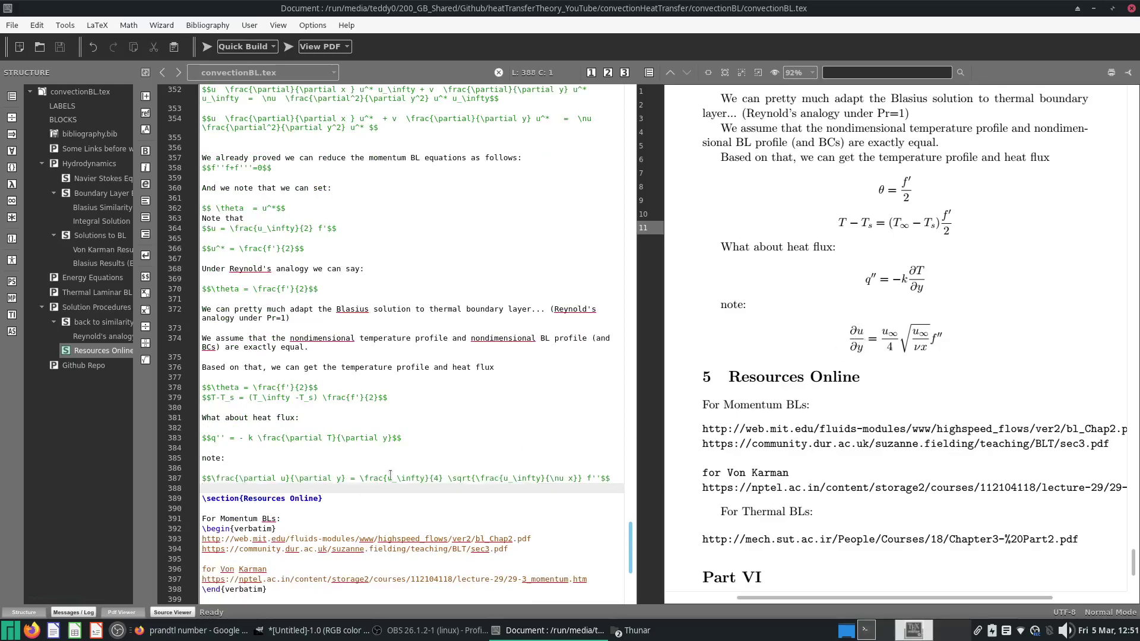
key("Return")
key("Return")
key("Up")
key("ctrl+v")
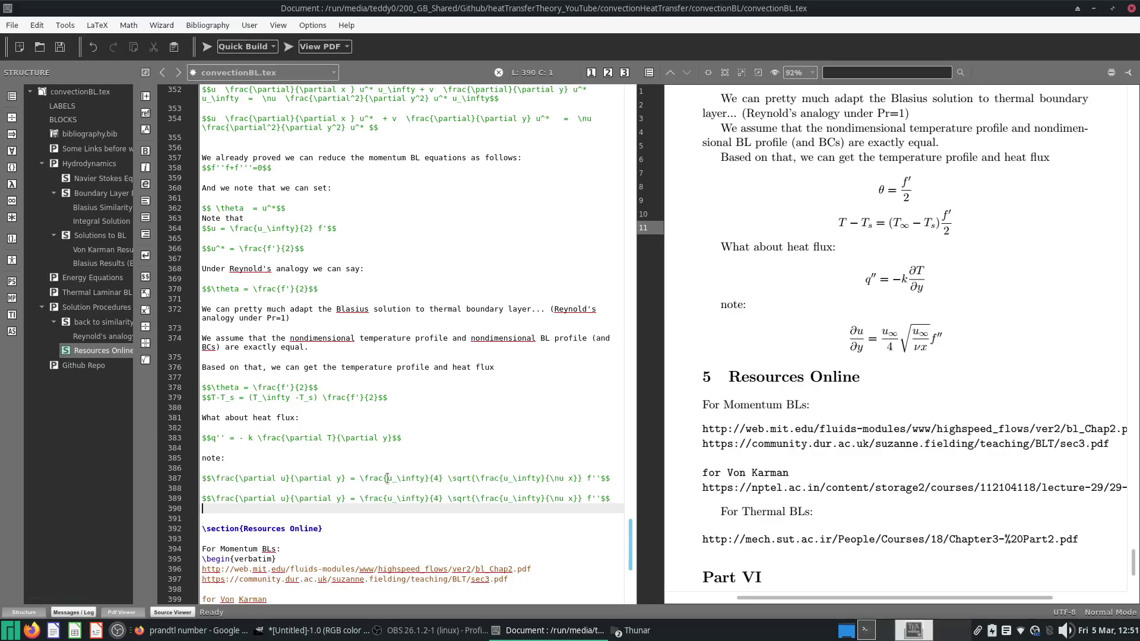
Change the copied equation's derivative numerator to \partial u^* u_\infty, save, and rebuild the PDF.
left_click(288, 500)
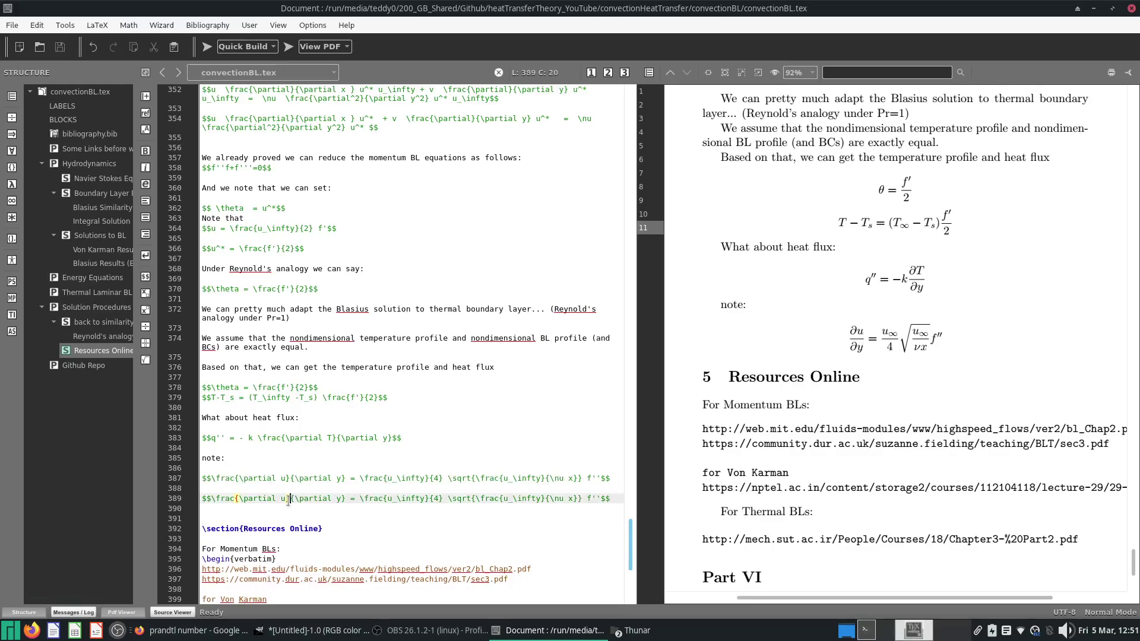
type("^* u")
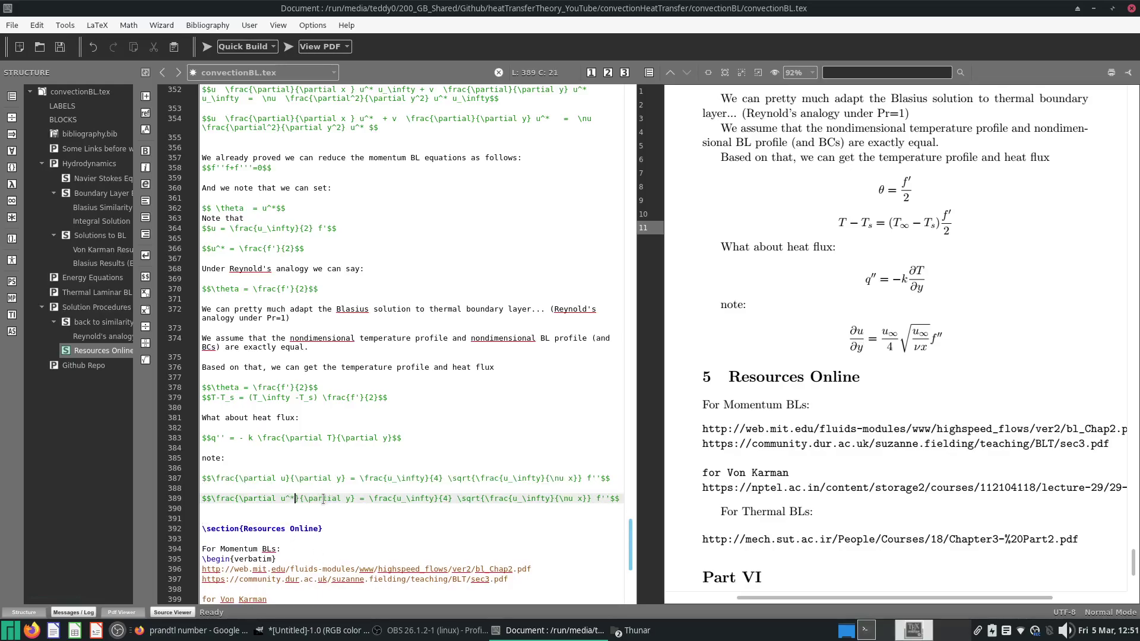
type("_\\infty")
key("ctrl+s")
left_click(205, 49)
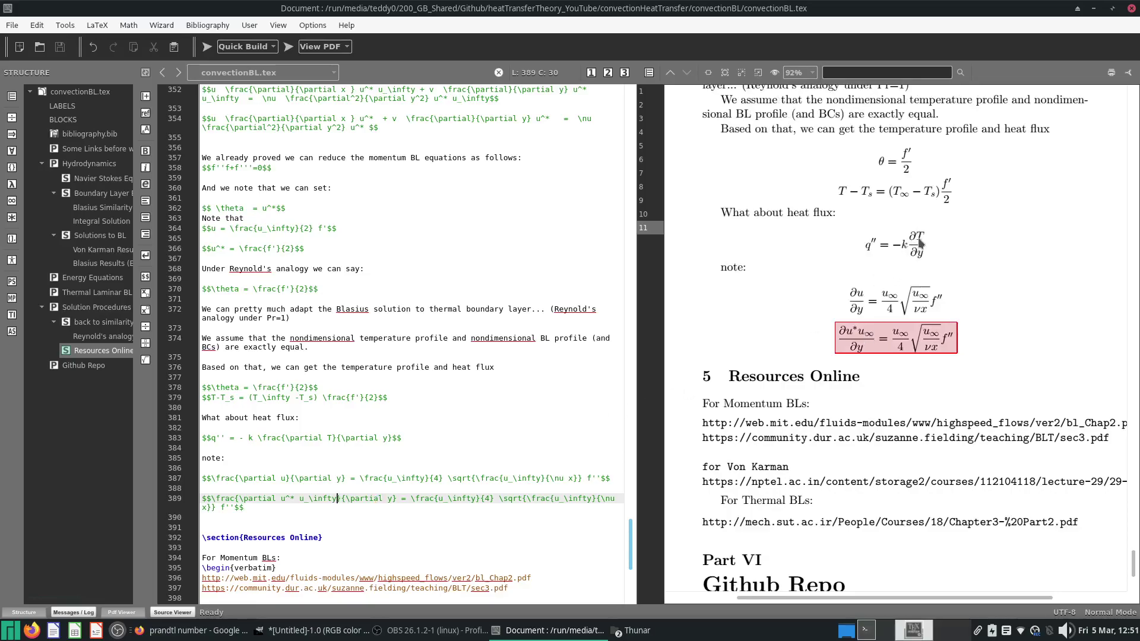
Duplicate the \partial u^* u_\infty equation below itself, separated by an empty line.
triple_click(363, 505)
key("ctrl+c")
left_click(378, 517)
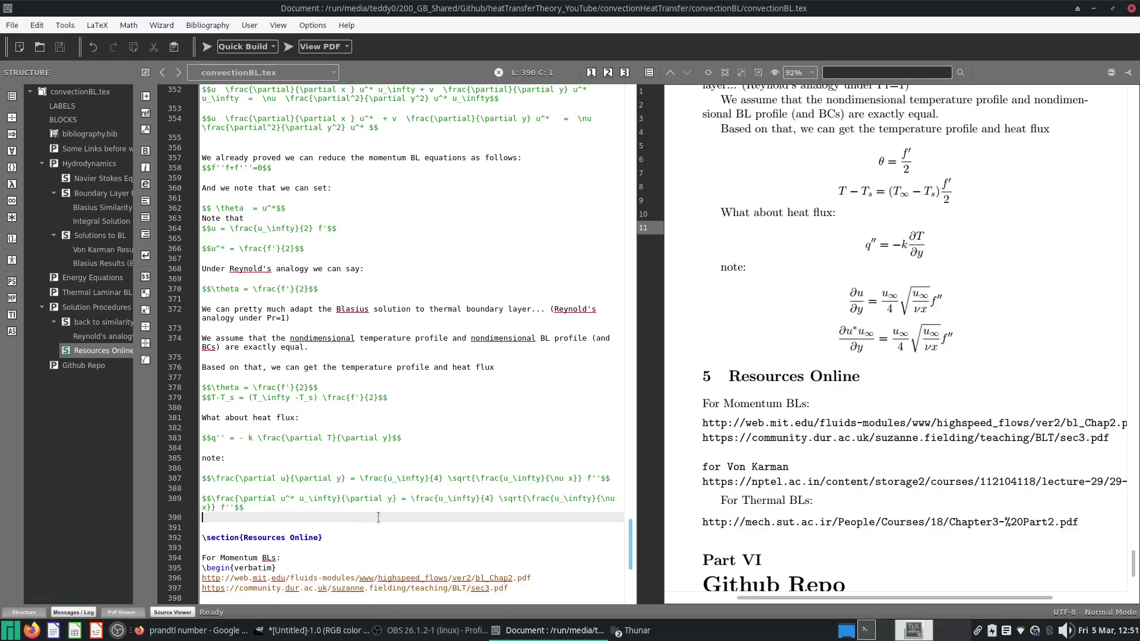
key("Return")
key("ctrl+v")
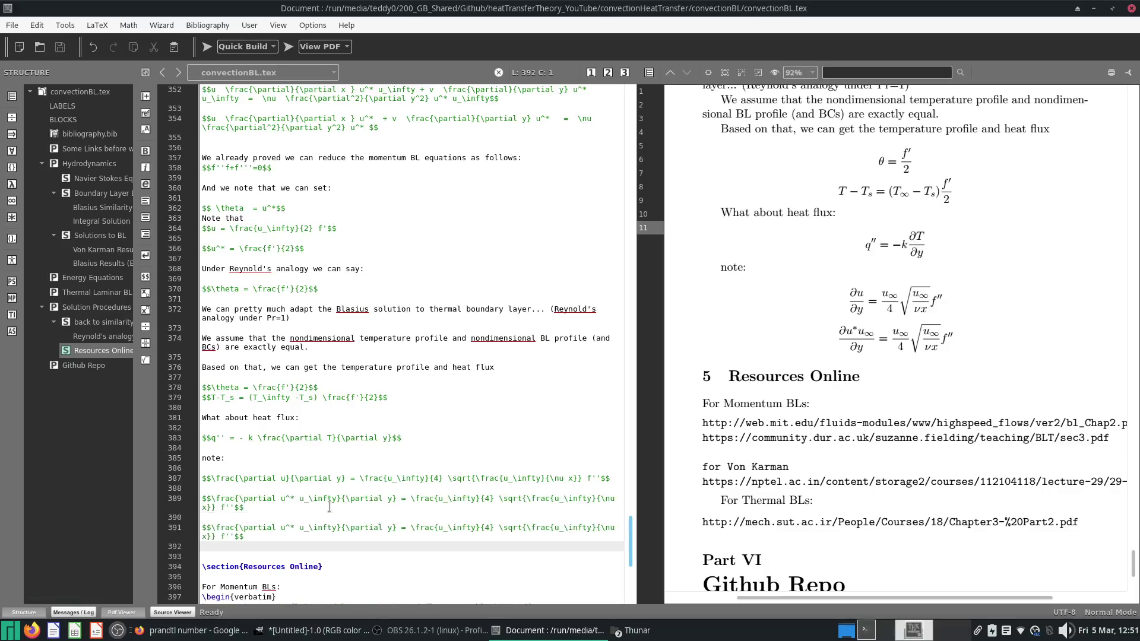
Remove u_\infty from the new copy's derivative, change its first right-side fraction to \frac{1}{4}, save, and rebuild the PDF.
left_click_drag(296, 528, 336, 528)
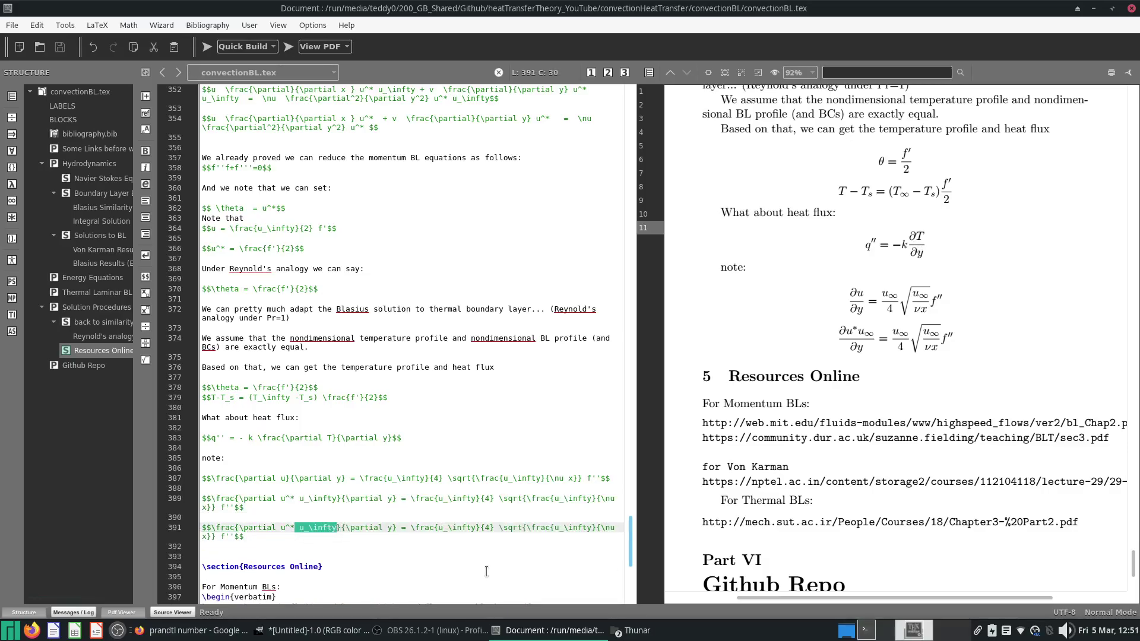
key("BackSpace")
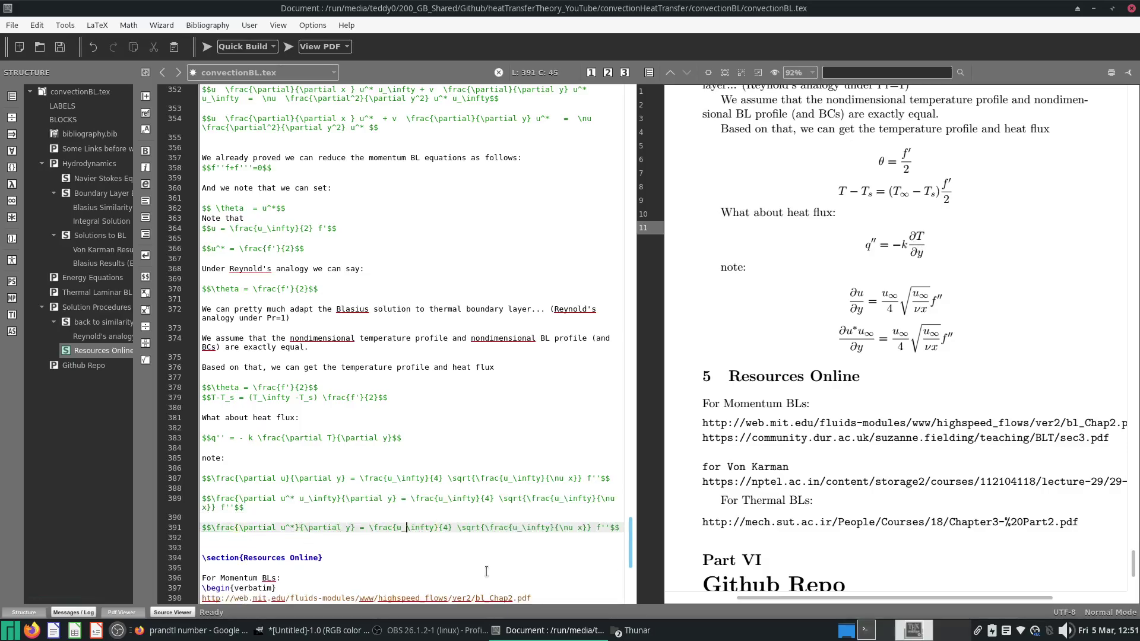
key("shift+Right")
key("shift+Right")
key("shift+Right")
key("shift+Right")
key("shift+Right")
key("shift+Right")
key("shift+Right")
key("shift+Right")
type("1")
key("ctrl+s")
key("F5")
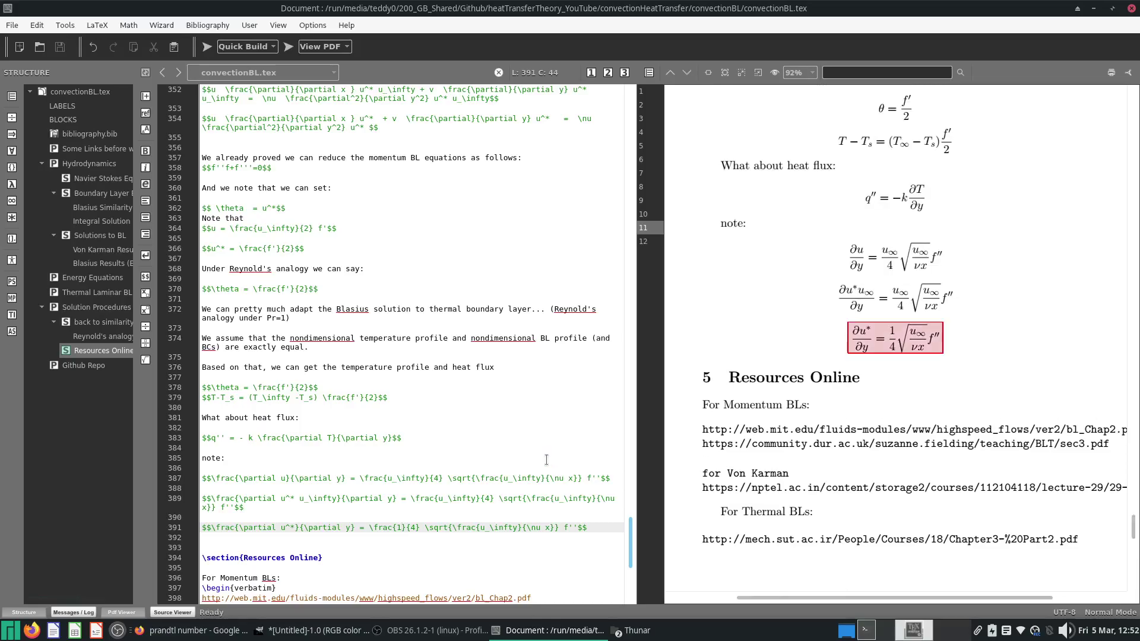
Add the display equation u^* = \theta below the \frac{\partial u^*}{\partial y} equation and rebuild the PDF.
scroll(996, 372, "up", 15)
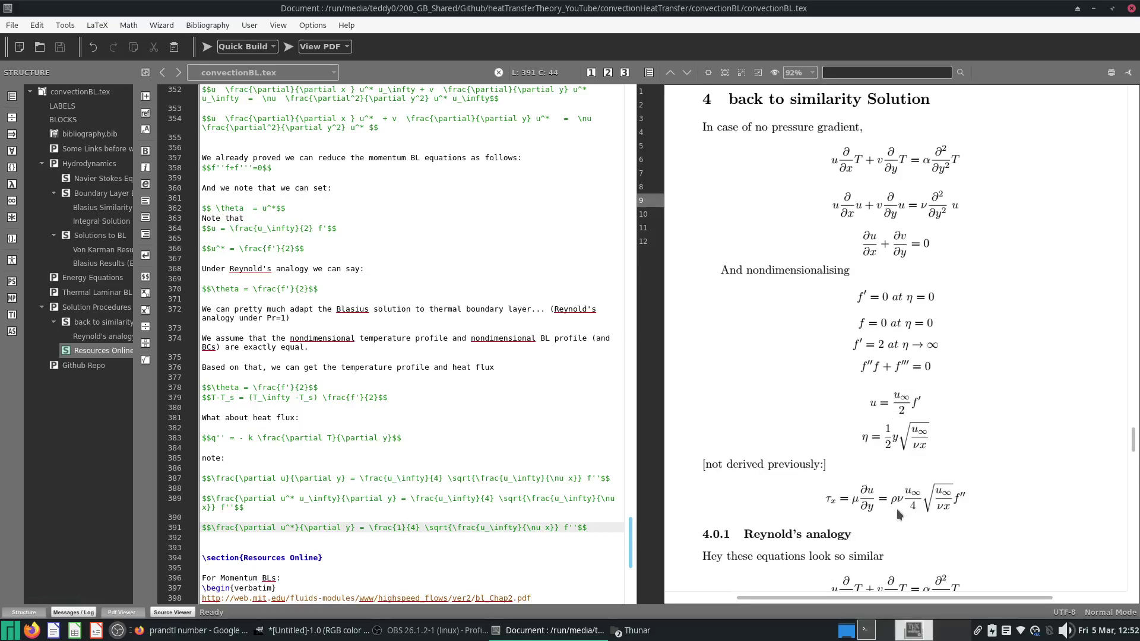
scroll(357, 346, "down", 10)
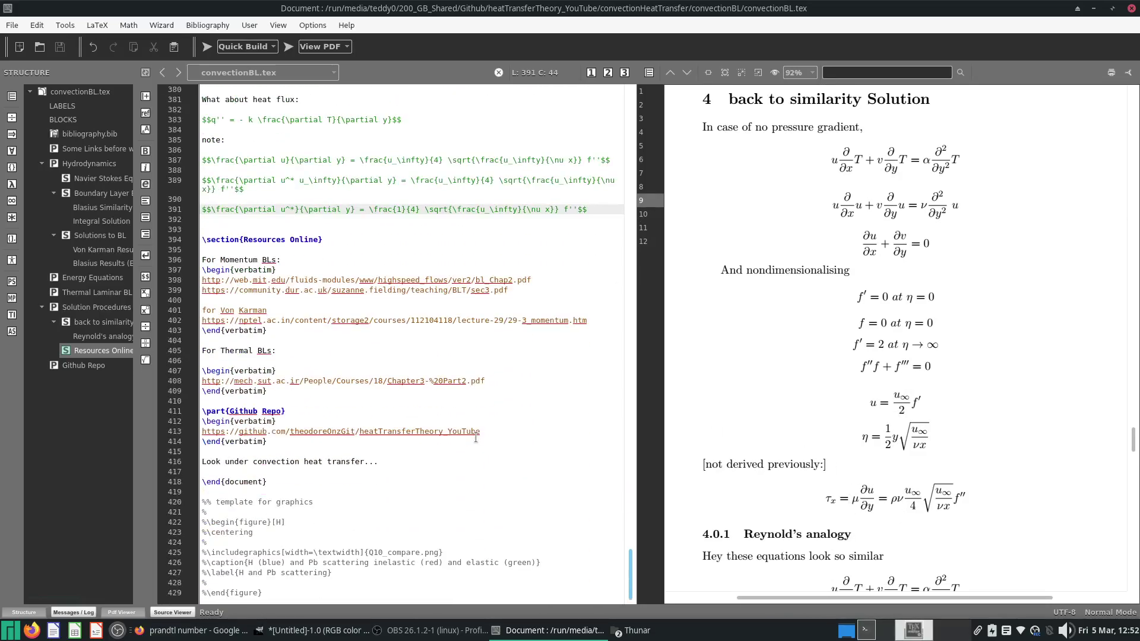
scroll(357, 345, "up", 4)
left_click(357, 341)
left_click(288, 46)
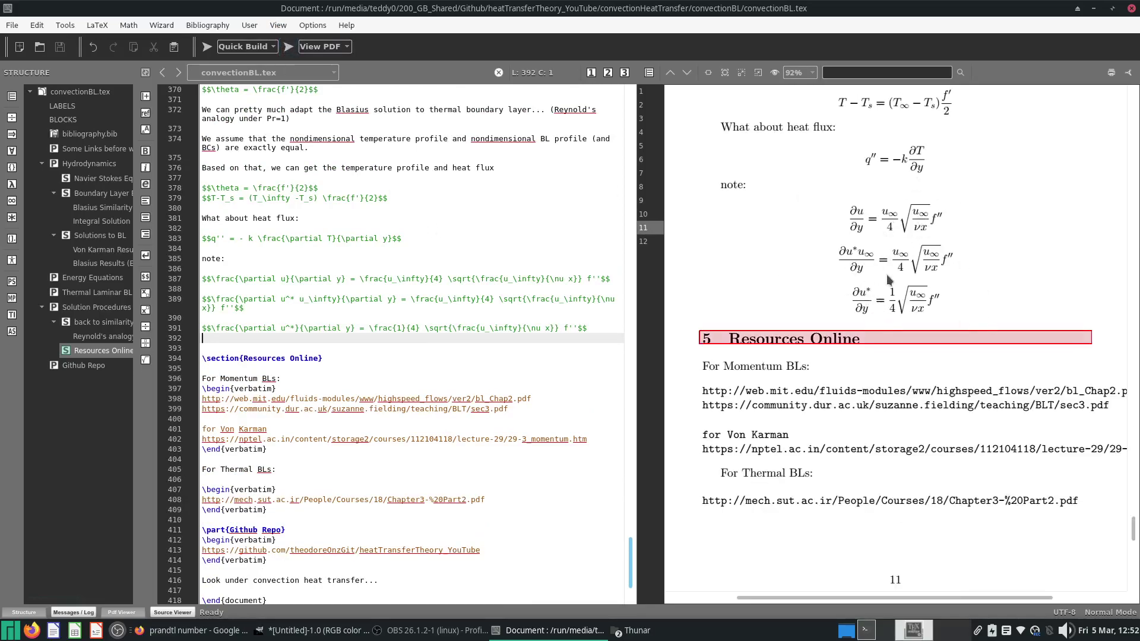
scroll(888, 276, "up", 2)
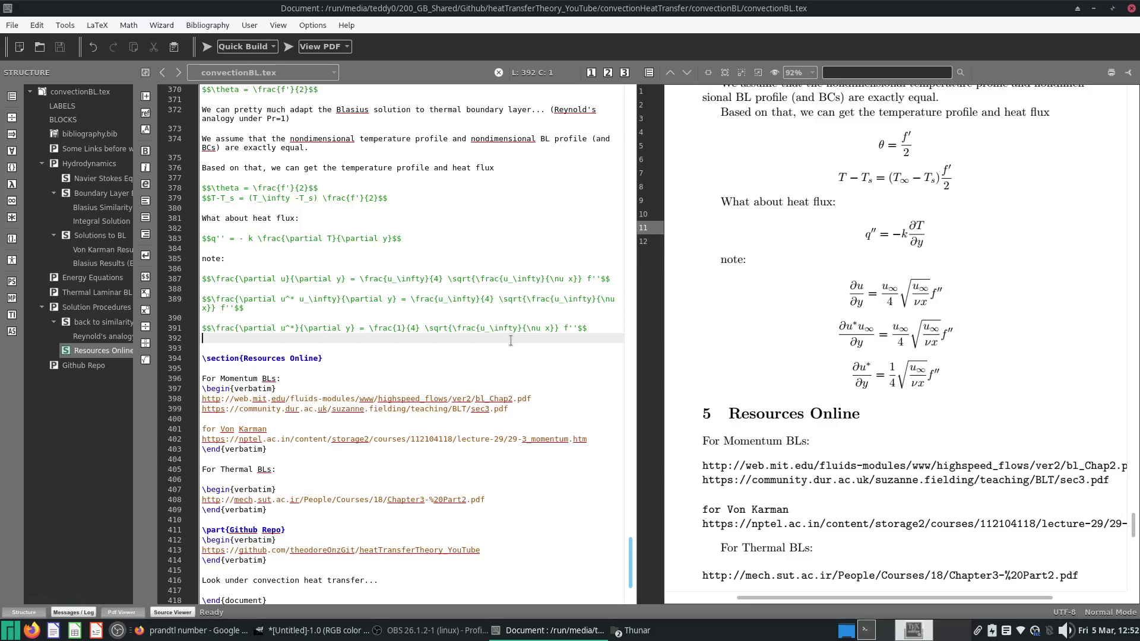
key("Return")
type("$$$$")
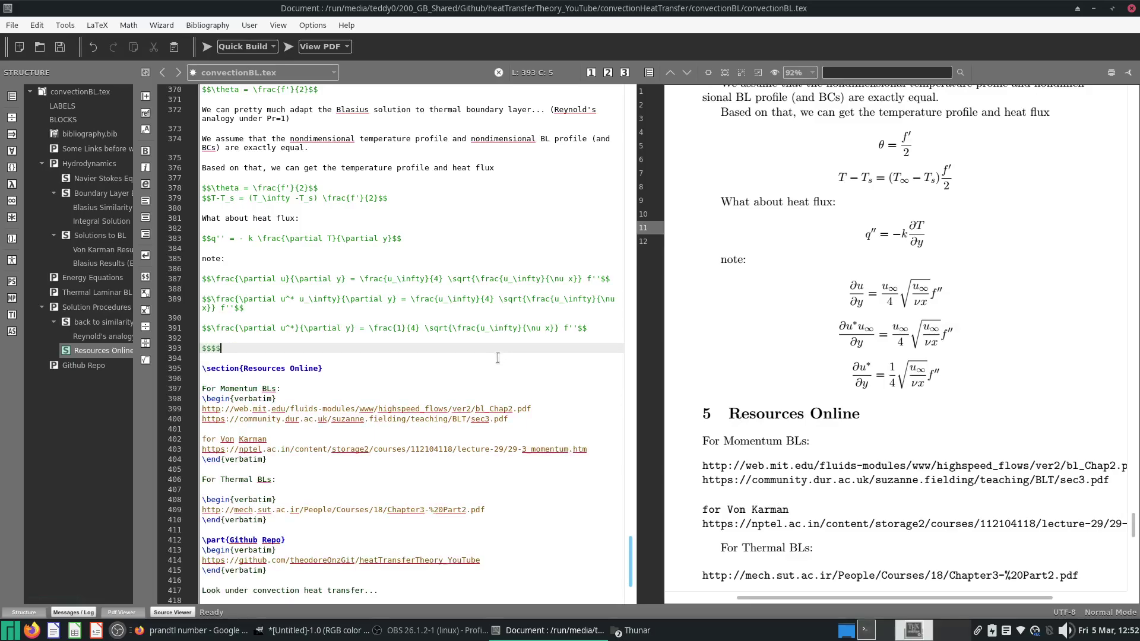
type("u^* = \theta")
left_click(207, 47)
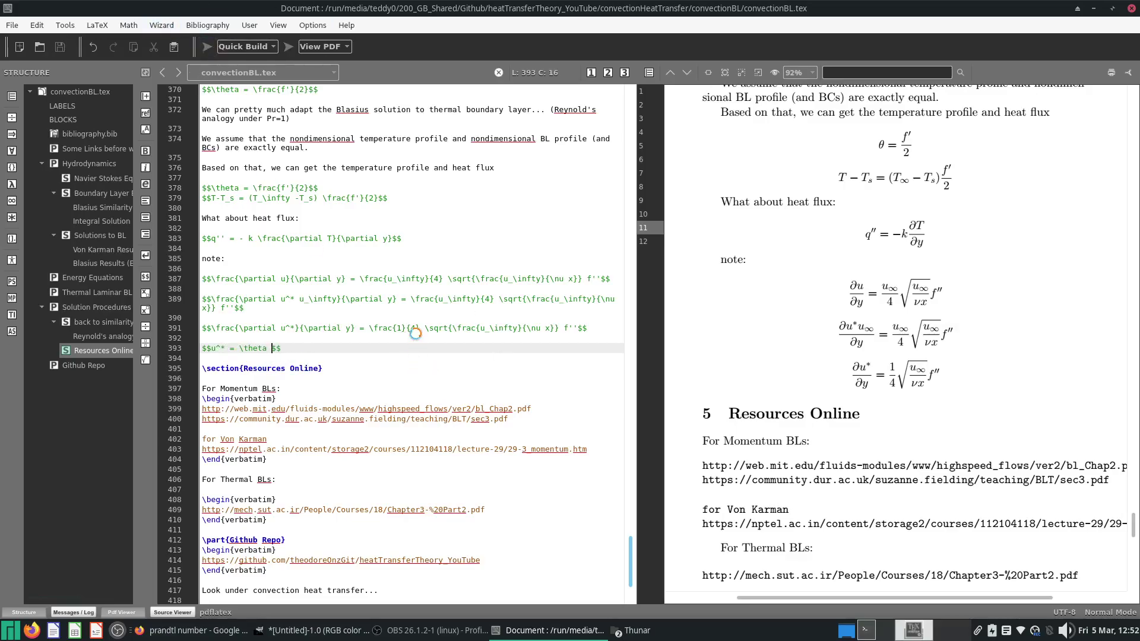
Copy the \frac{\partial u^*}{\partial y} = \frac{1}{4} \sqrt{\frac{u_\infty}{\nu x}} f'' equation to below u^* = \theta.
left_click(426, 328)
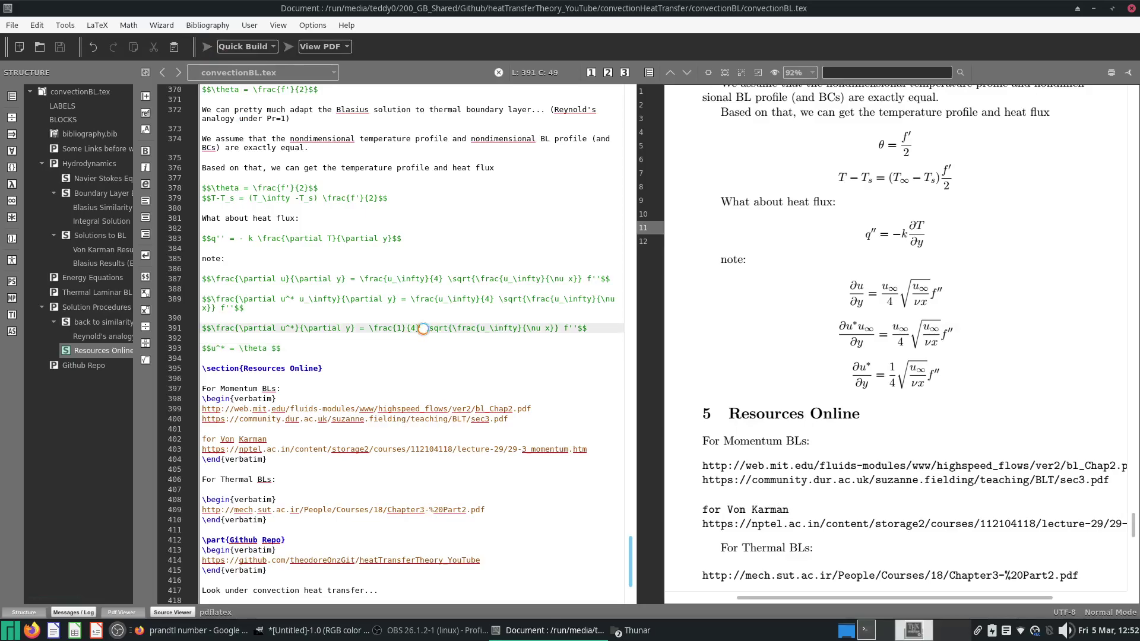
left_click(427, 358)
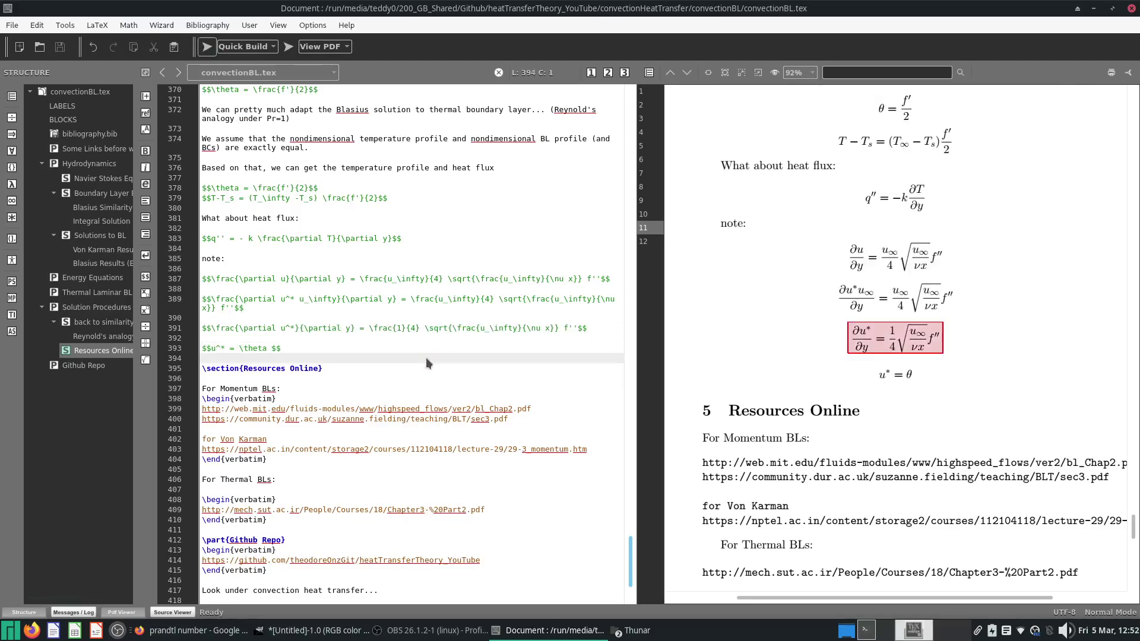
type("$$\\frac{\\partial u^*}{\\partial y} = \\frac{1}{4} \\sqrt{\\frac{u_\\infty}{\\nu x}} f''$$")
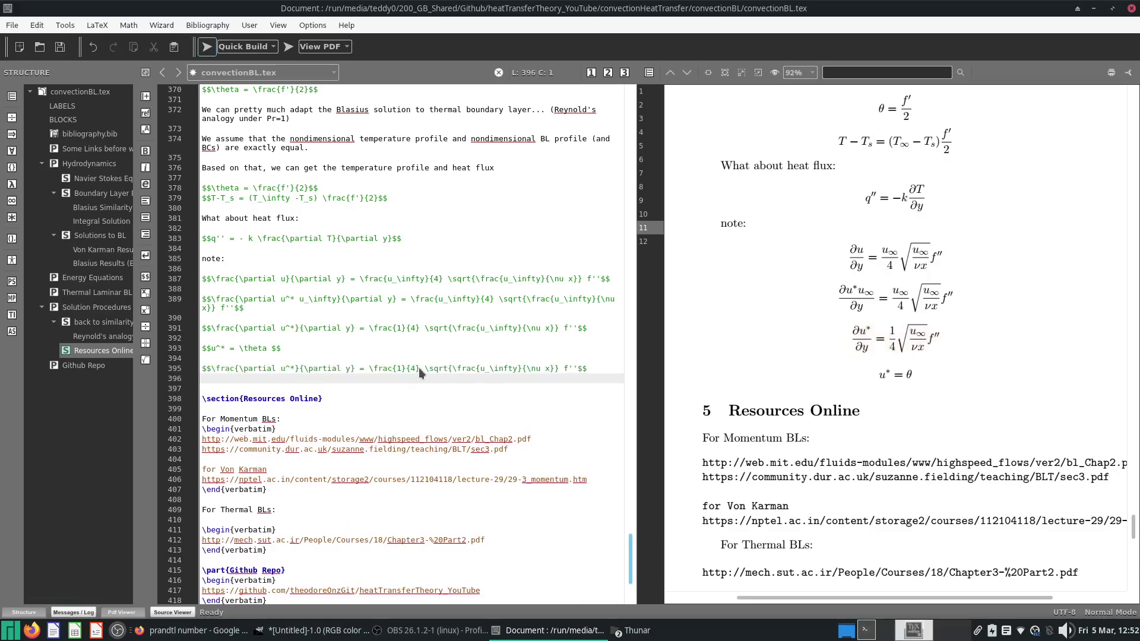
Replace u^* with \theta in the copied derivative, giving \frac{\partial \theta}{\partial y}, and rebuild the PDF.
key("Left")
key("Left")
key("Left")
key("Left")
key("Left")
key("Left")
key("Left")
key("Left")
key("Left")
key("Left")
key("Left")
key("Left")
key("Left")
key("Left")
key("Left")
key("Left")
key("Left")
key("Left")
key("Left")
key("Left")
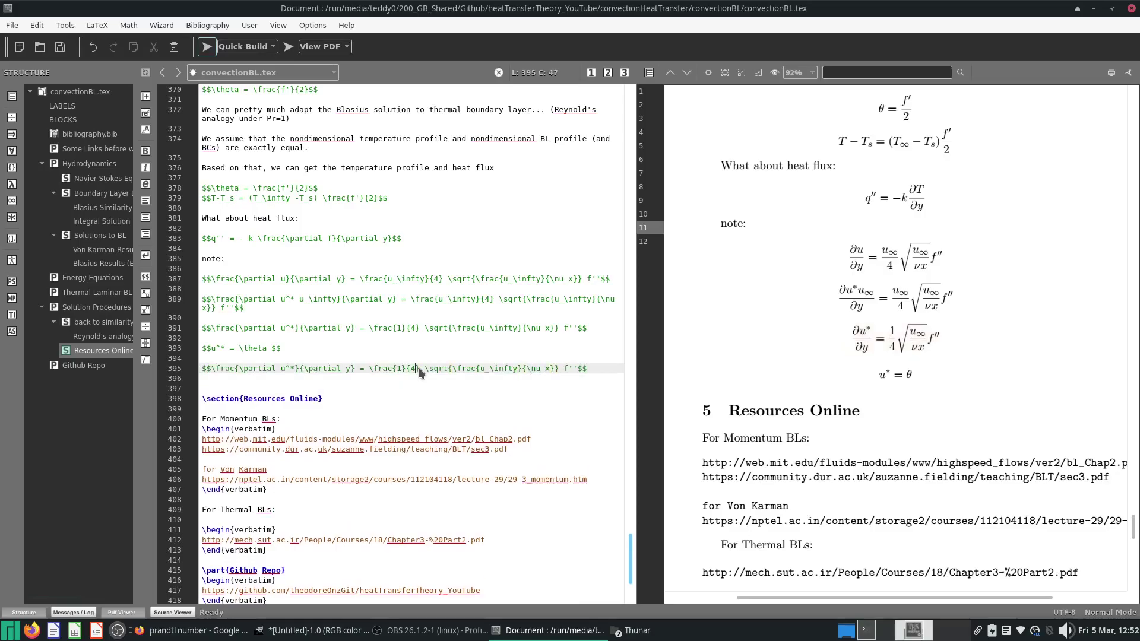
key("Delete")
key("Delete")
key("Delete")
type("heta")
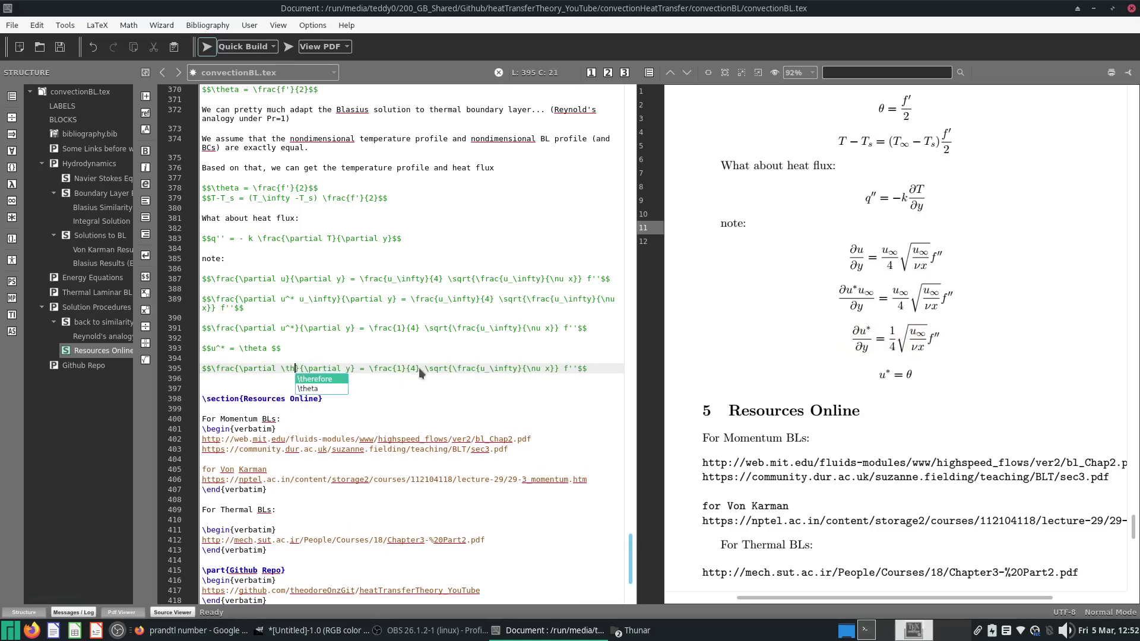
left_click(206, 46)
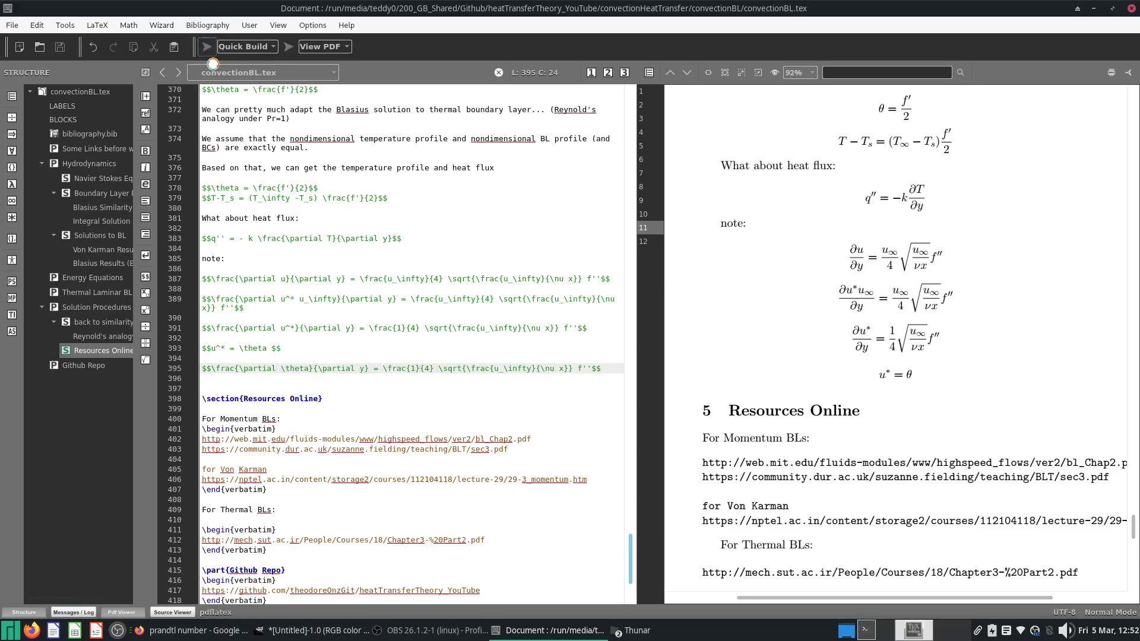
Insert the line "under reynold's analogy" directly above the u^* = \theta equation and save the file.
left_click(270, 333)
key("Return")
type("under reynold's ana")
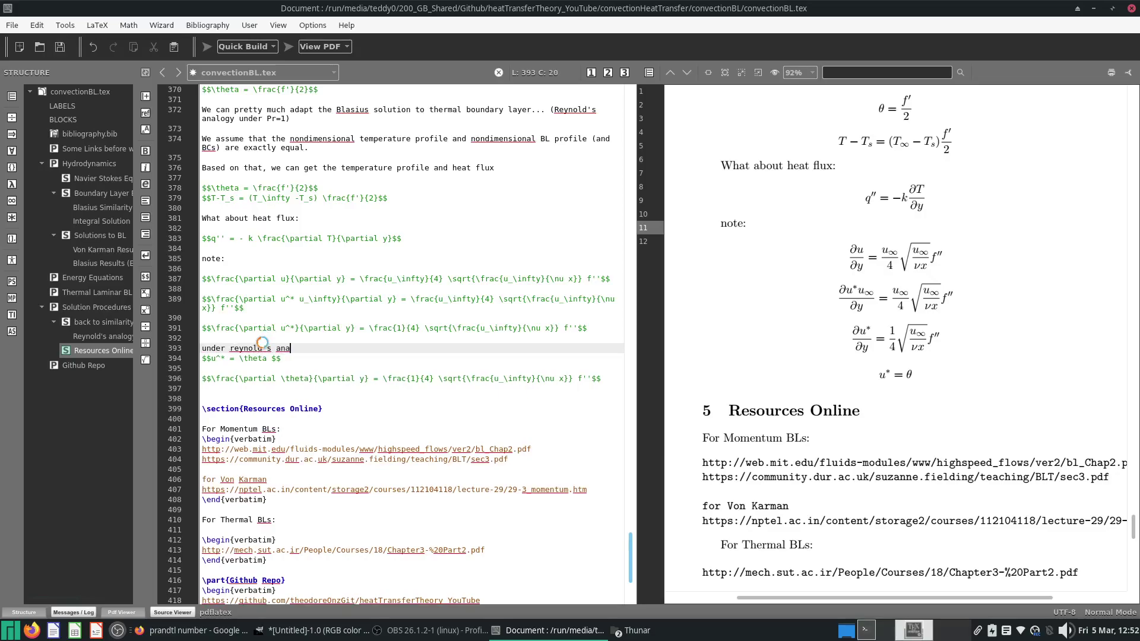
type("logy")
key("ctrl+s")
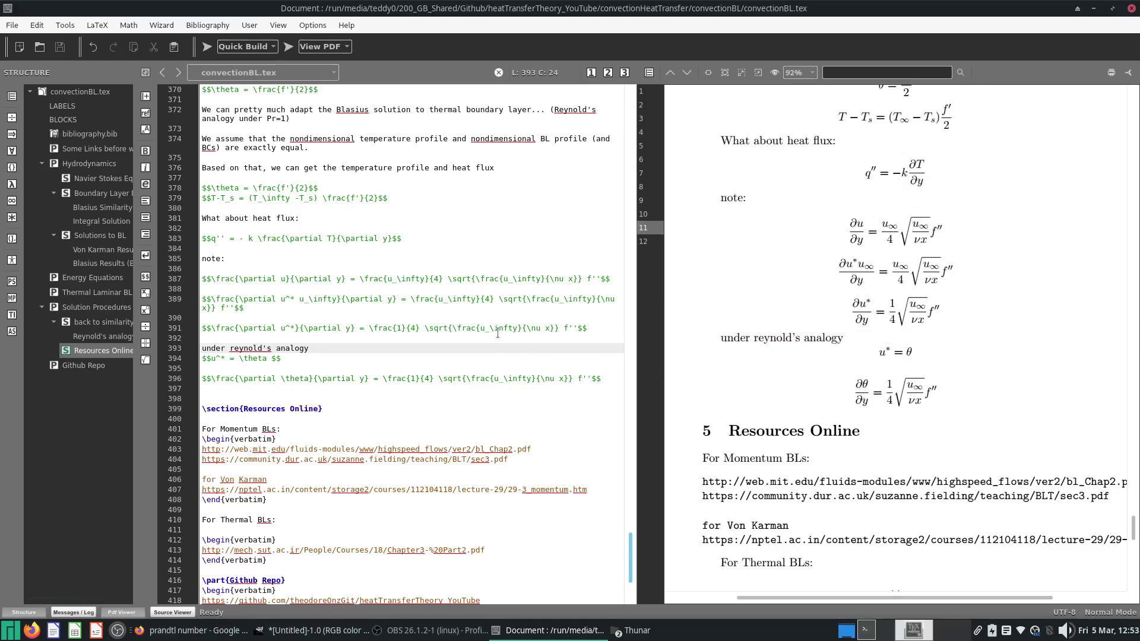
Add two copies of the \frac{\partial \theta}{\partial y} equation below the original.
left_click(462, 386)
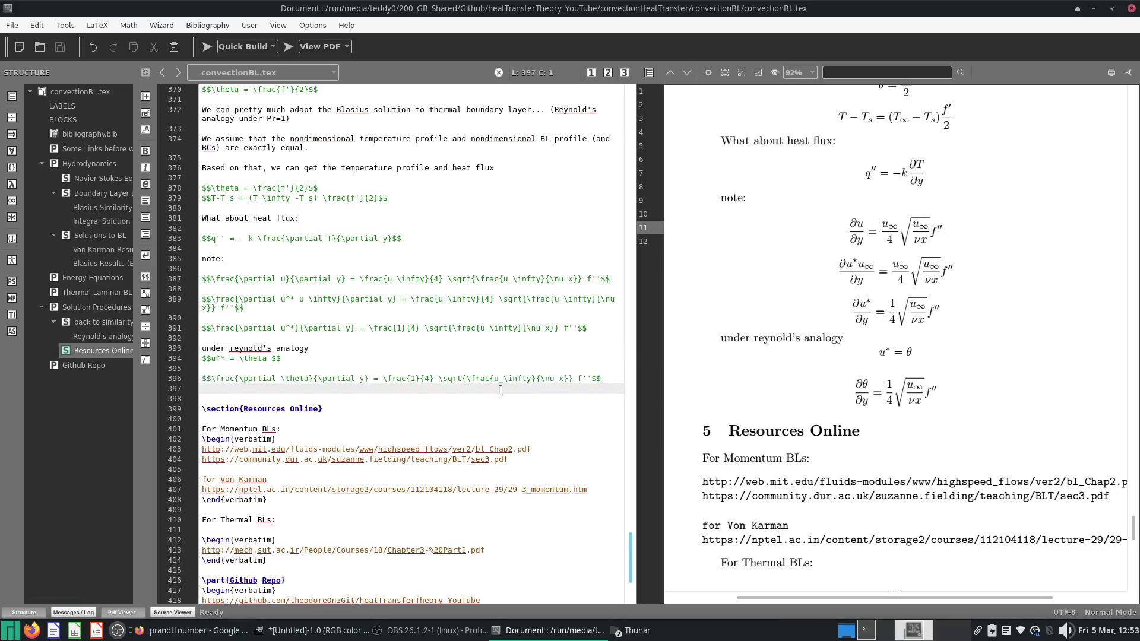
key("Return")
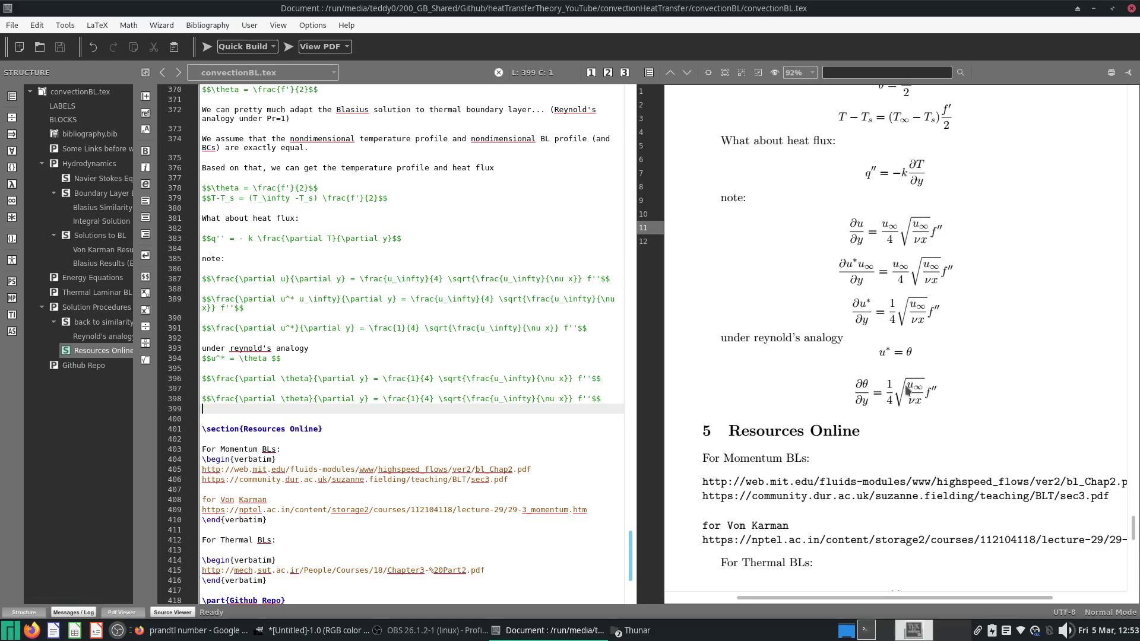
triple_click(441, 396)
key("ctrl+c")
left_click(455, 409)
key("ctrl+v")
key("ctrl+z")
key("ctrl+v")
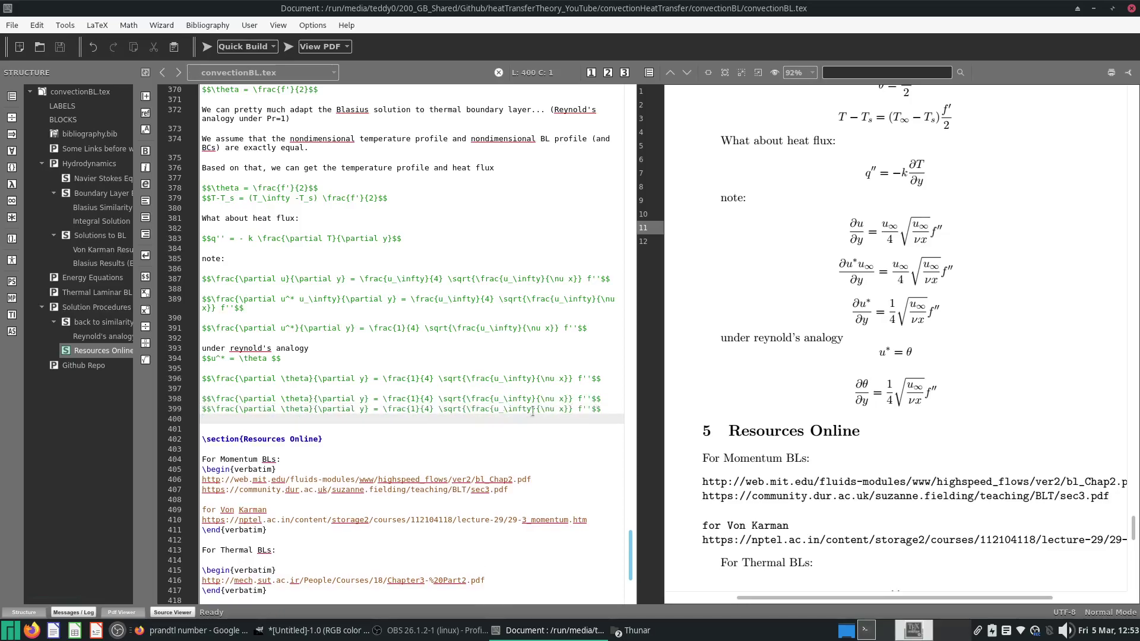
Change the fraction under the root in the last copy to \frac{u_\infty x}{\nu x^2} and rebuild the PDF.
left_click(563, 409)
type("^2")
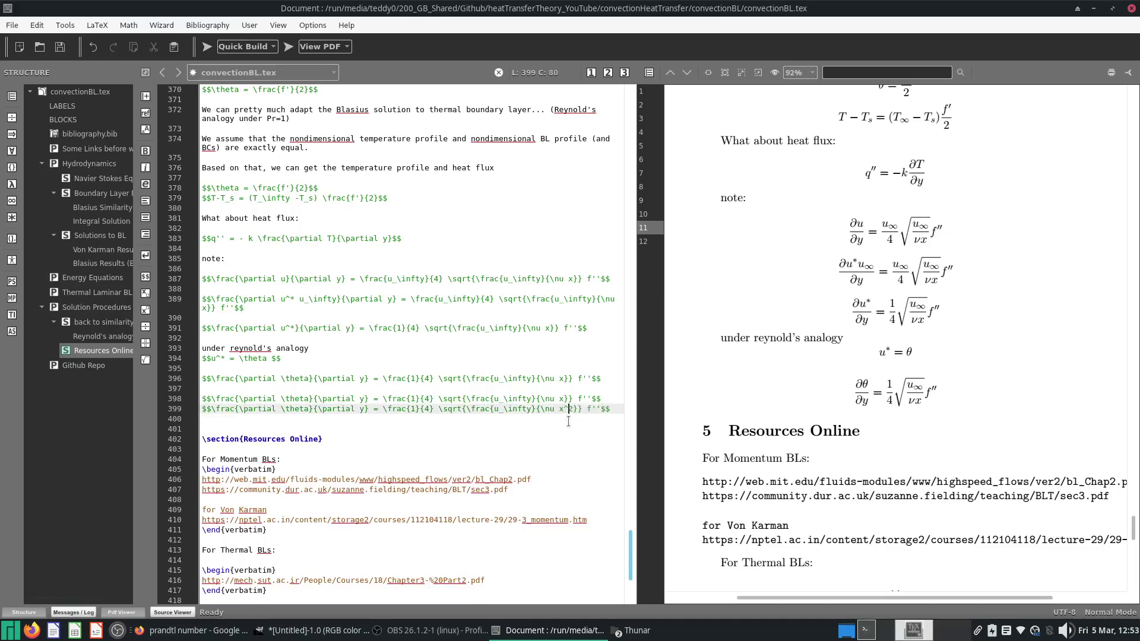
type(" x")
key("F1")
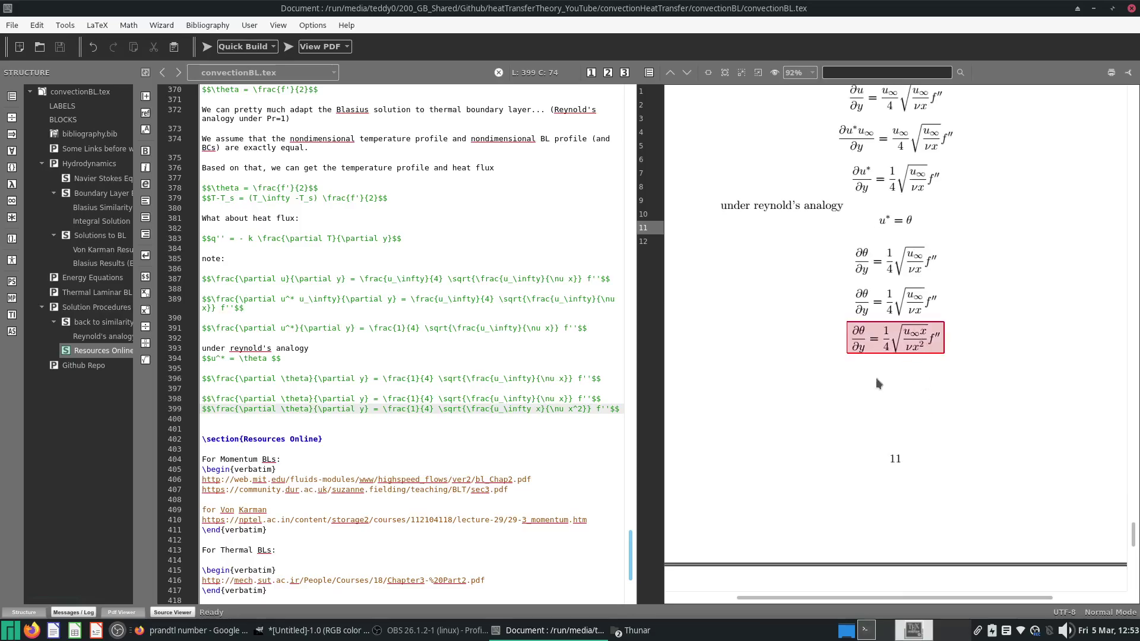
left_click(466, 409)
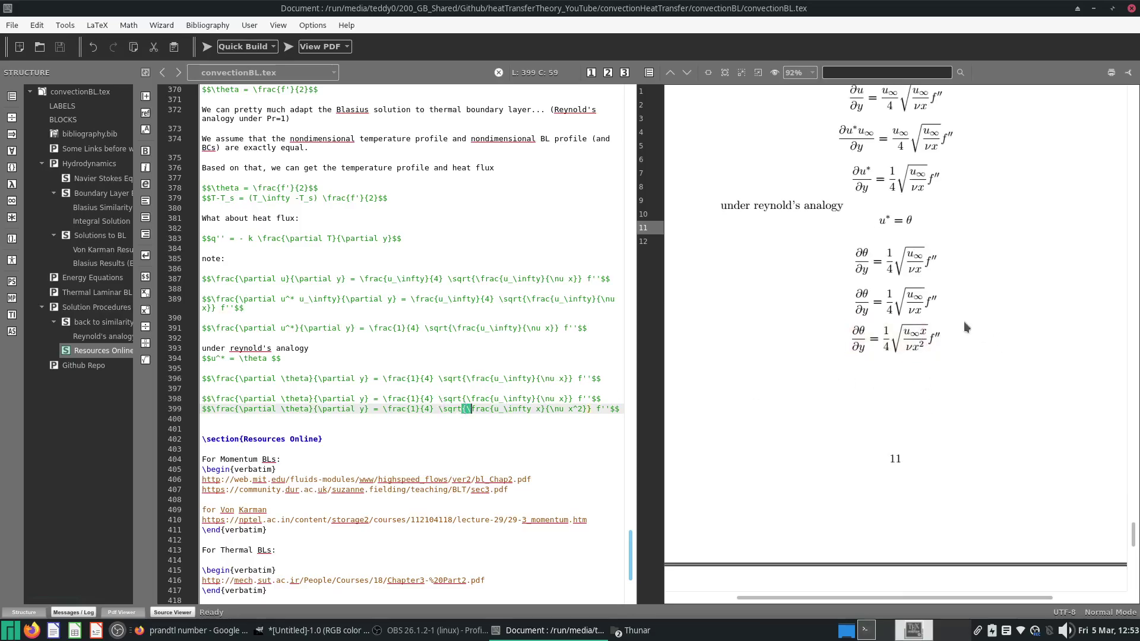
Copy the last \frac{\partial \theta}{\partial y} equation, the one with \nu x^2, and paste it below after a blank line.
triple_click(502, 410)
left_click(506, 423)
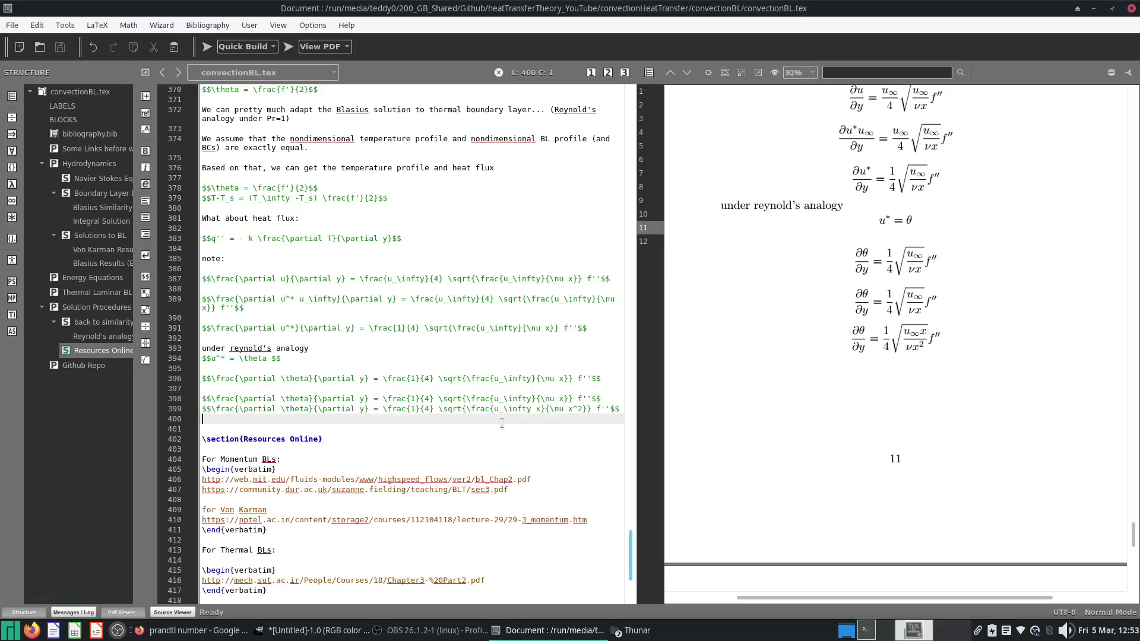
key("Return")
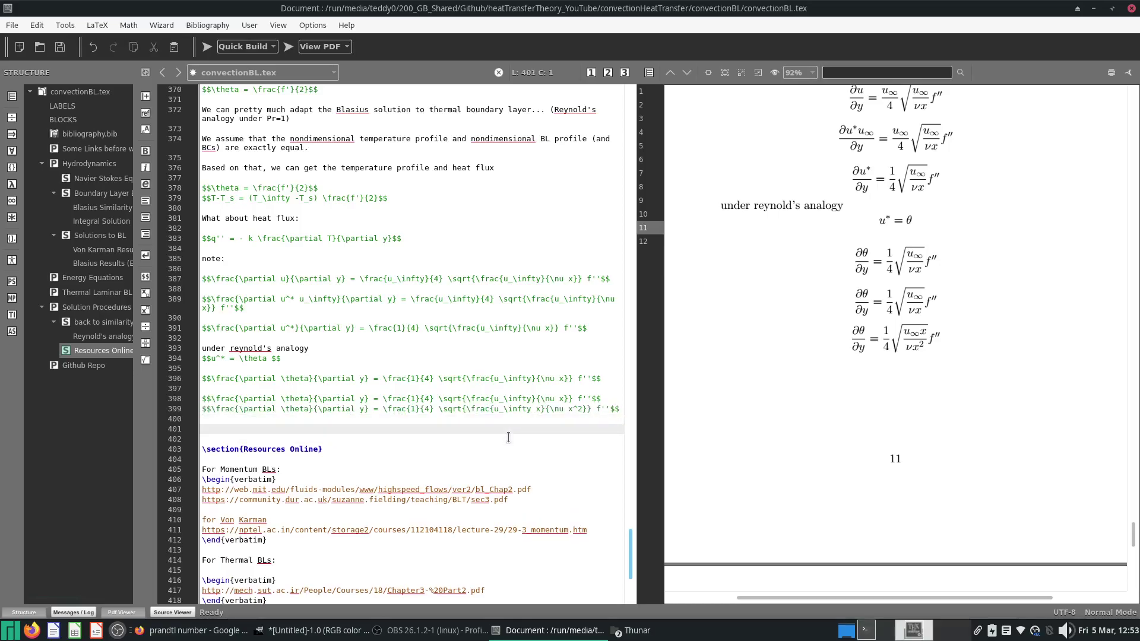
key("ctrl+v")
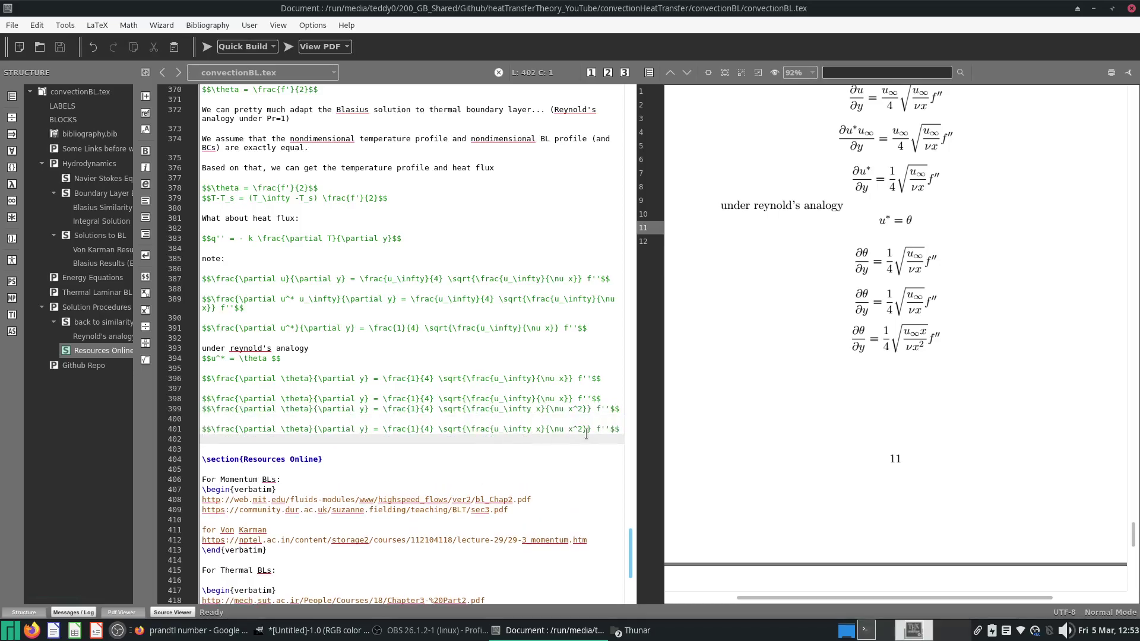
In the new copy, replace the fraction under the root with Re_x, add the factor \frac{1}{x} after the root, and rebuild the PDF.
left_click_drag(568, 428, 585, 428)
key("BackSpace")
key("BackSpace")
key("shift+Left")
key("shift+Left")
key("shift+Left")
key("shift+Left")
key("shift+Left")
key("shift+Left")
key("shift+Left")
key("shift+Left")
key("shift+Left")
key("shift+Left")
key("shift+Left")
key("shift+Left")
key("shift+Left")
key("shift+Left")
key("shift+Left")
key("shift+Left")
key("shift+Left")
key("shift+Left")
key("shift+Left")
key("shift+Left")
key("shift+Left")
type("Re_x")
key("Right")
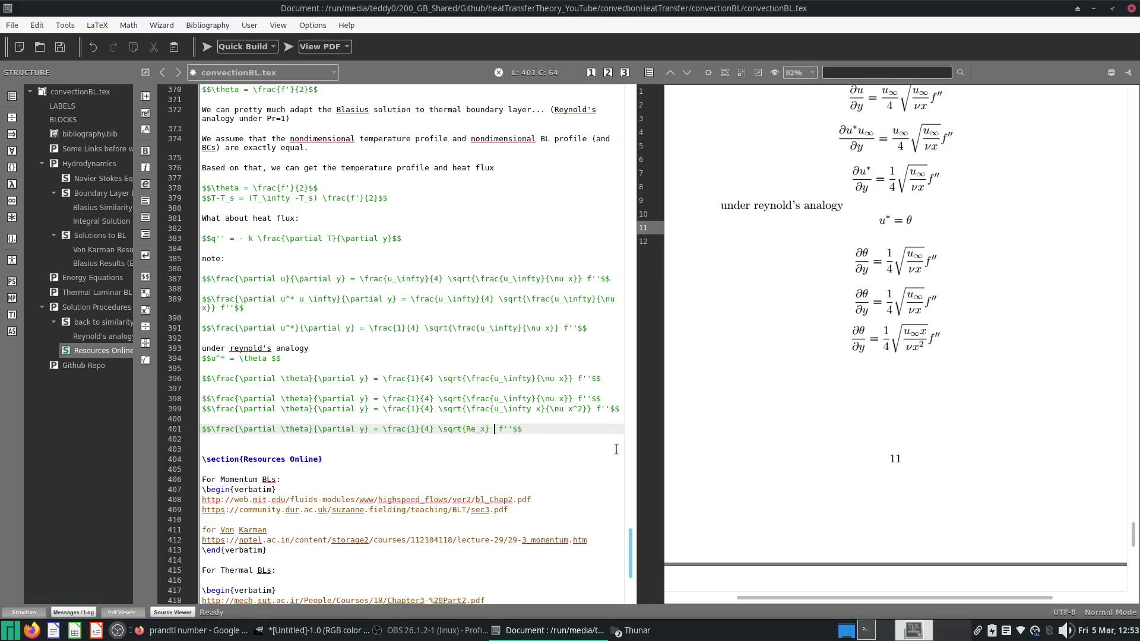
type("\\frac{1}{x")
key("ctrl+s")
left_click(207, 46)
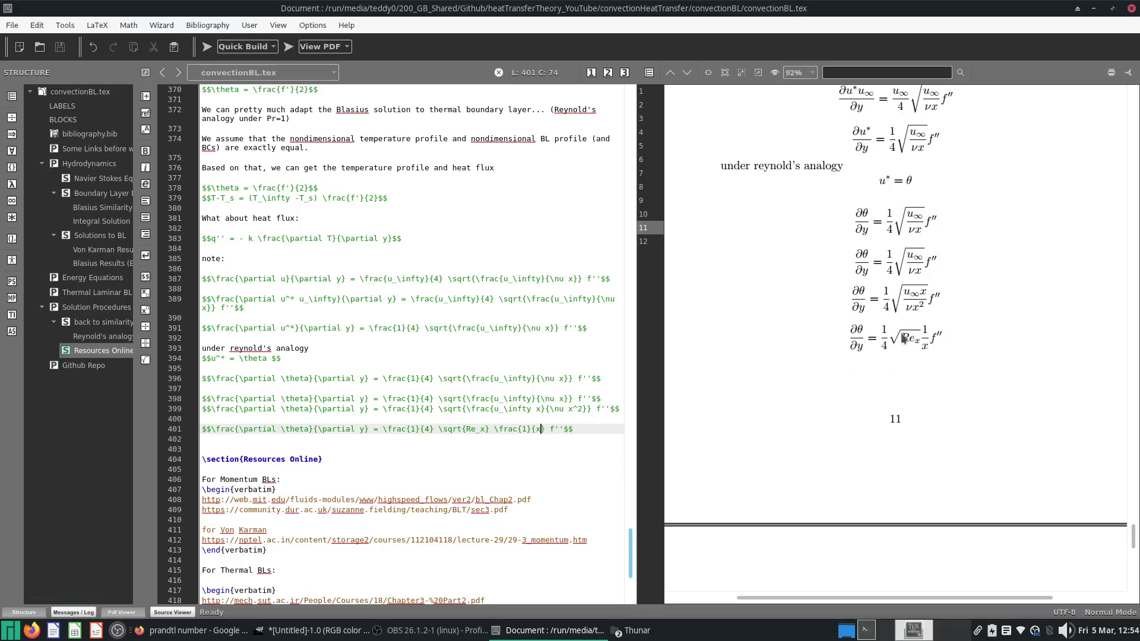
Duplicate the Re_x form of the \frac{\partial \theta}{\partial y} equation beneath itself, separated by a blank line.
triple_click(431, 428)
left_click(434, 444)
key("ctrl+v")
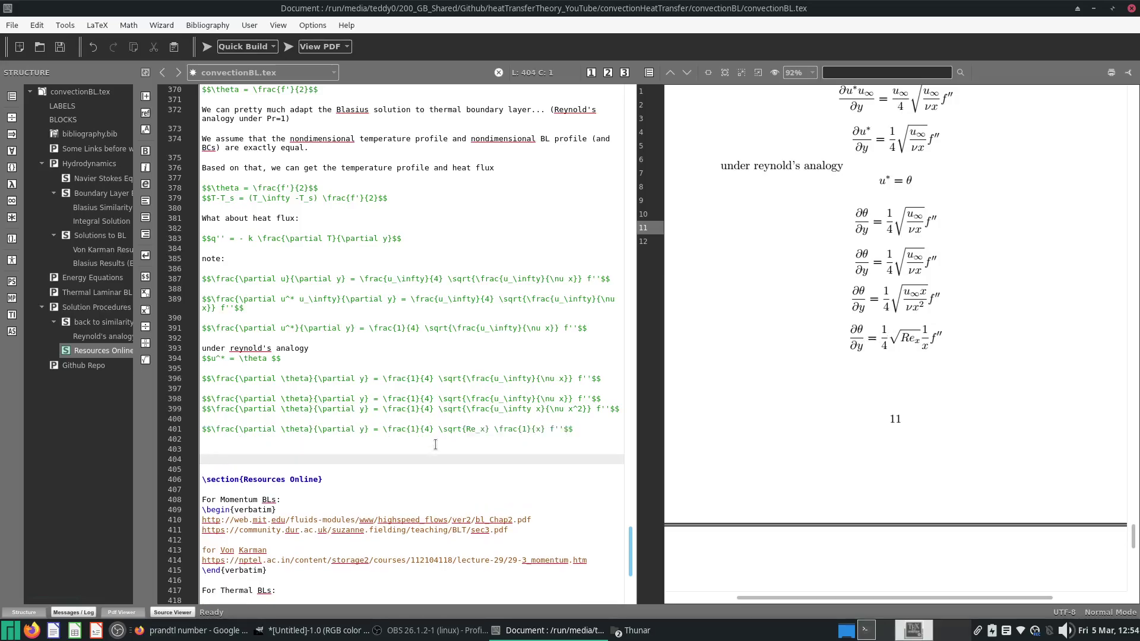
key("Return")
key("Return")
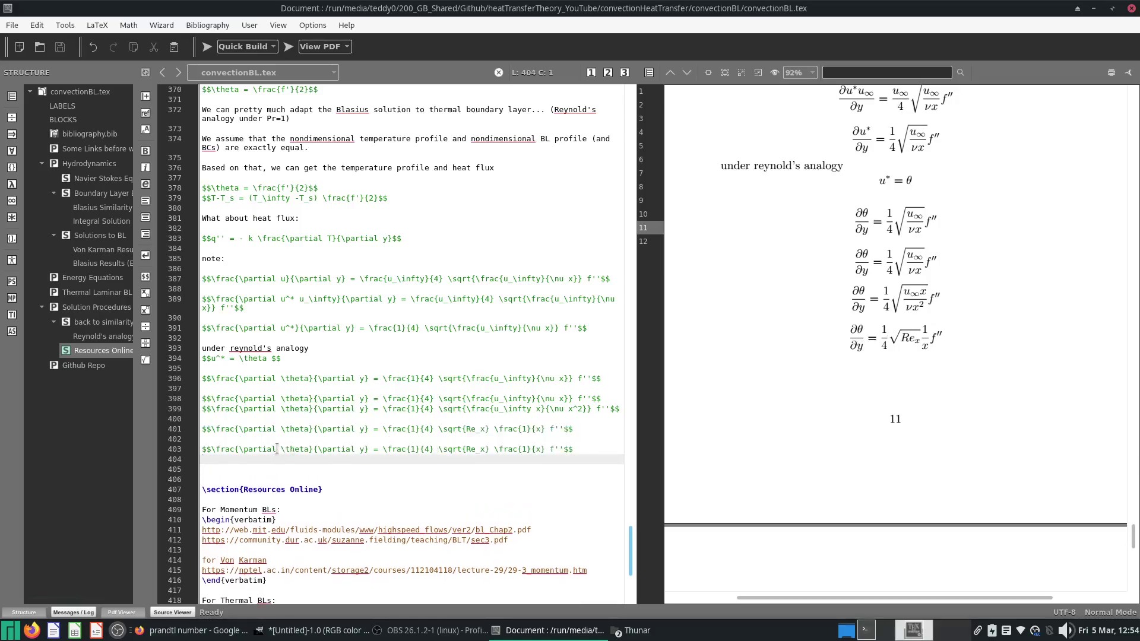
In the duplicate, replace \theta with (T-T_s) and the numerator 1 over 4 with T_\infty - T_s, and rebuild the PDF.
left_click_drag(280, 449, 309, 450)
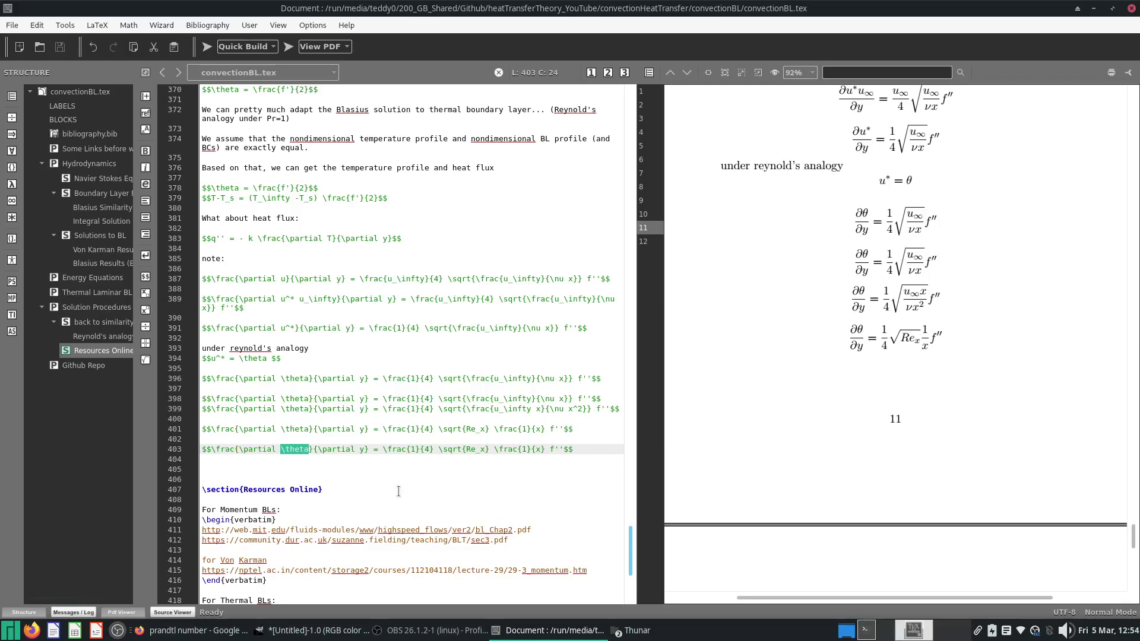
type("T-T_s")
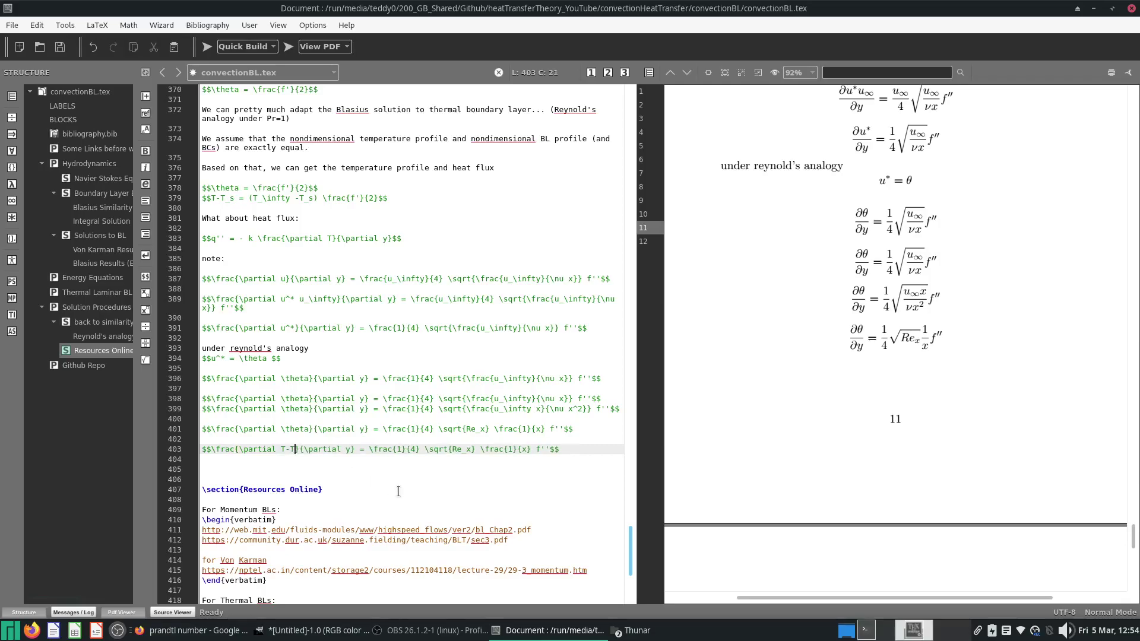
type(")")
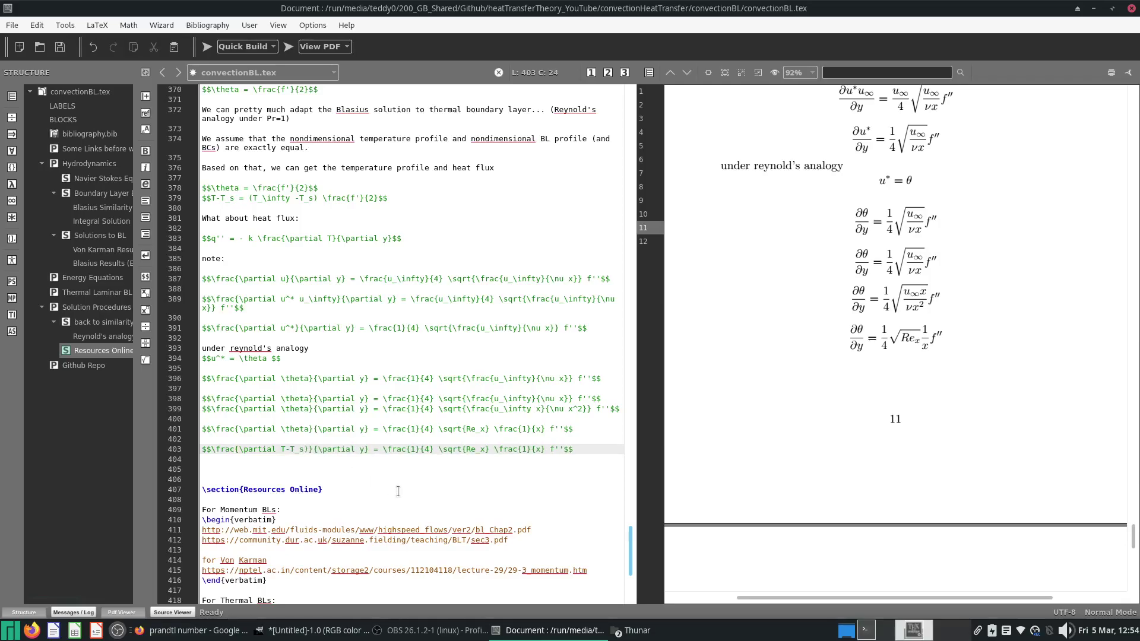
type("(")
key("Right")
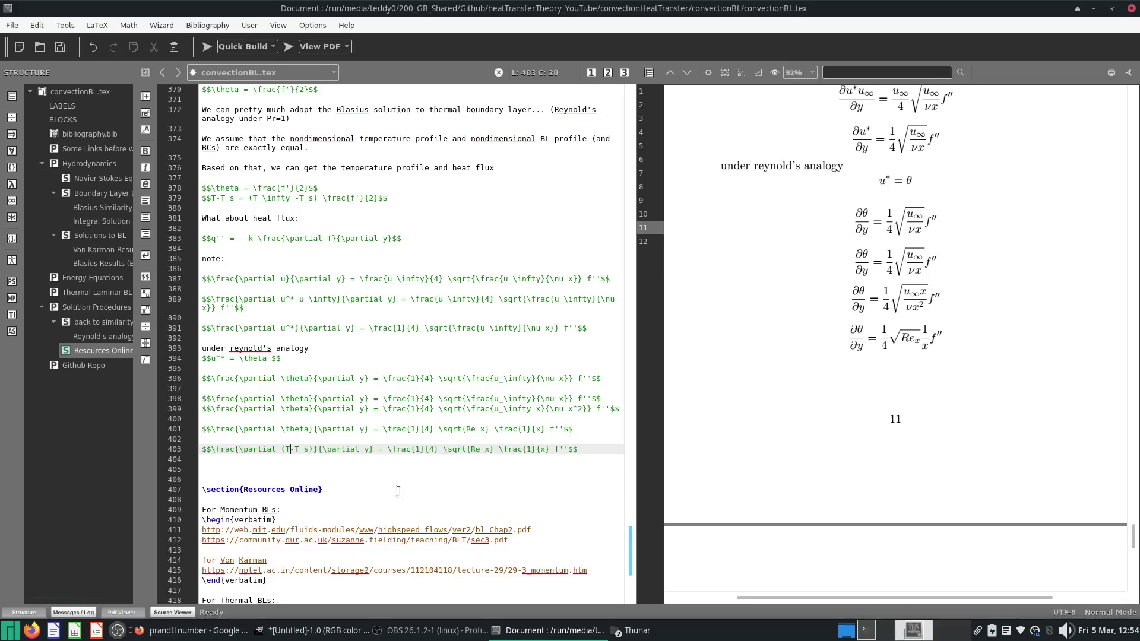
key("Right")
key("shift+Right")
type("T_\\infty - ")
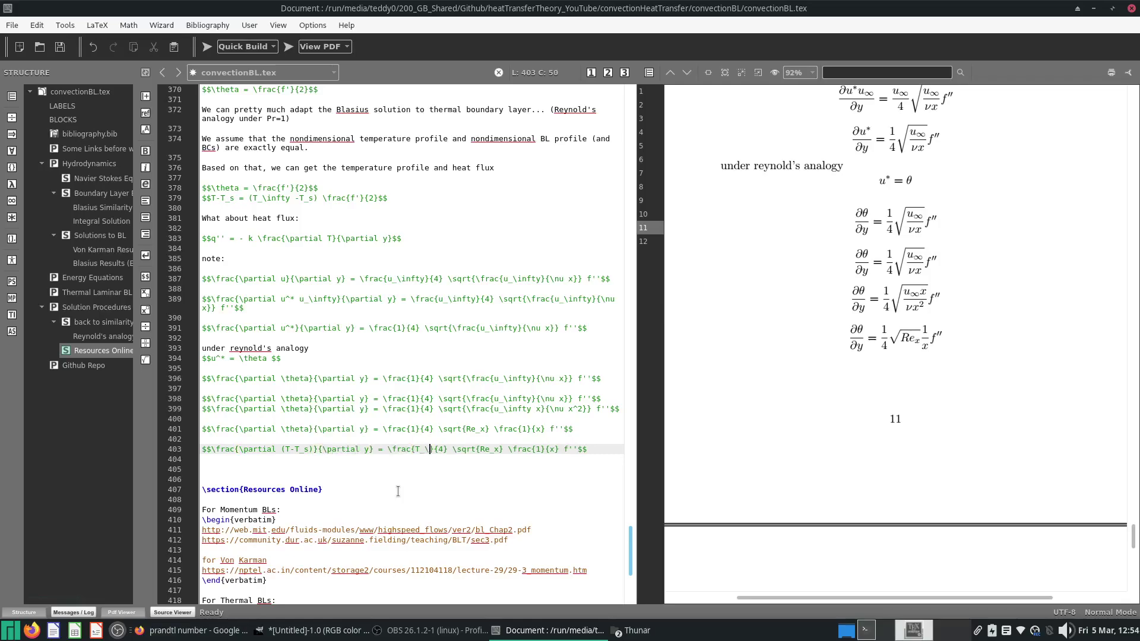
type("T_s")
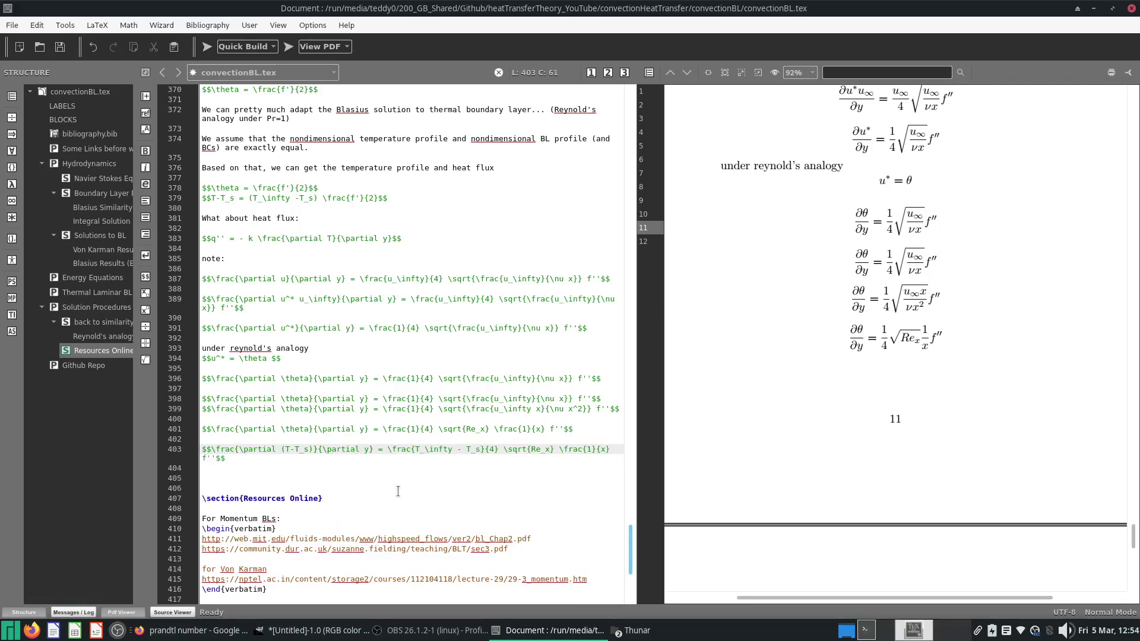
left_click(206, 48)
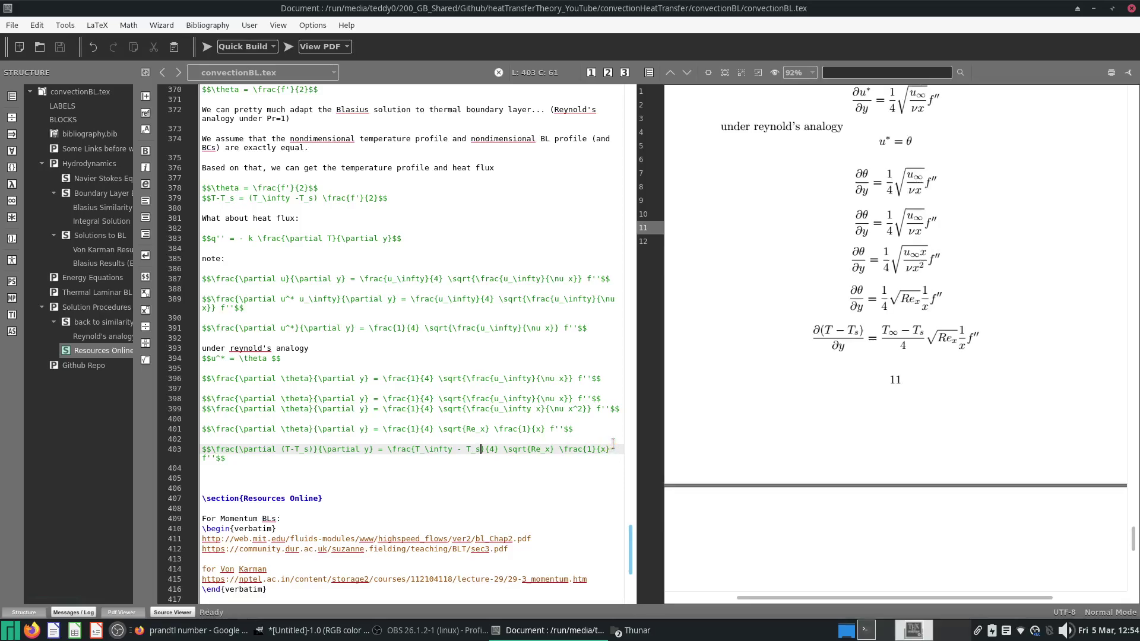
Add a copy of the \frac{\partial (T-T_s)}{\partial y} equation two lines below the original.
left_click(381, 467)
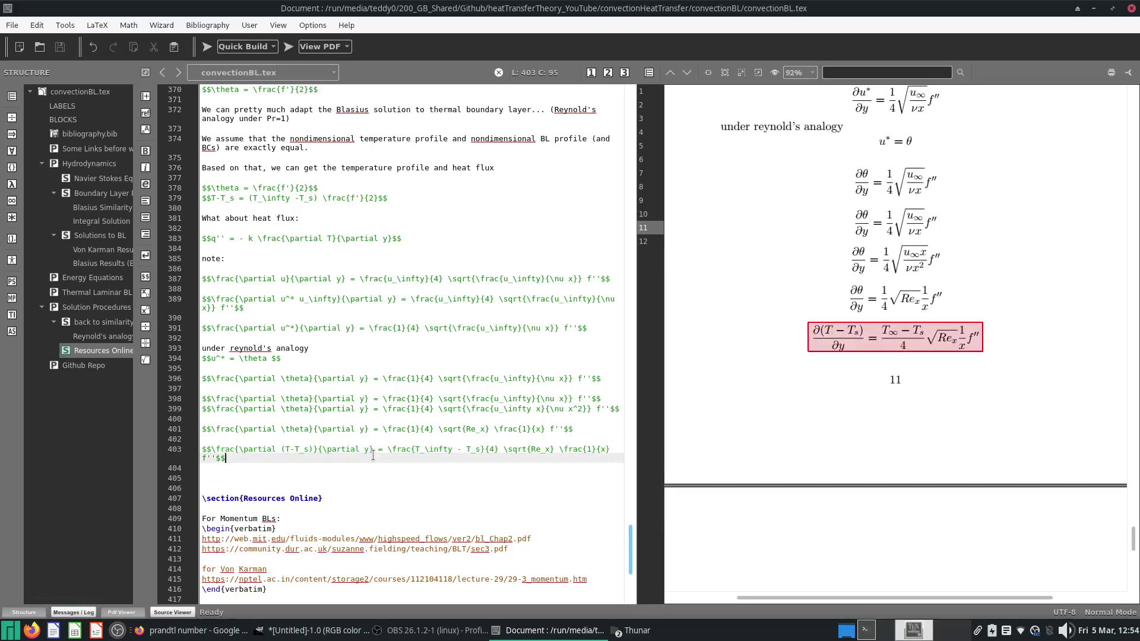
left_click(392, 476)
type("$$\\frac{\\partial (T-T_s)}{\\partial y} = \\frac{T_\\infty - T_s}{4} \\sqrt{Re_x} \\frac{1}{x} f''$$")
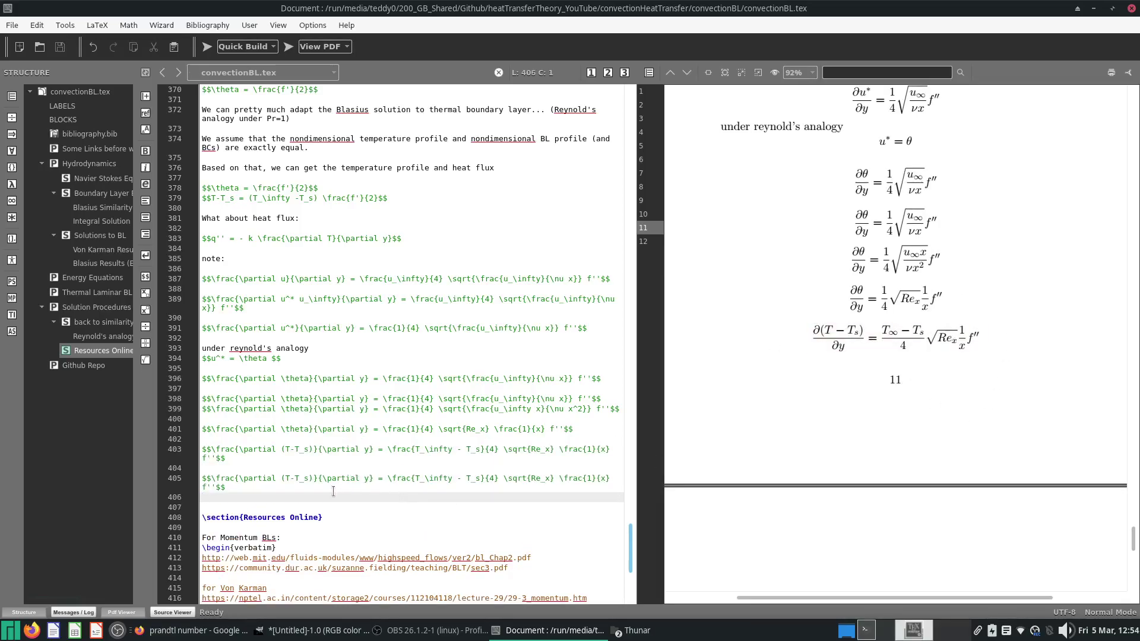
Replace (T-T_s) with T in the copied derivative, giving \frac{\partial T}{\partial y}, and rebuild the PDF.
left_click_drag(289, 479, 298, 478)
left_click(309, 478)
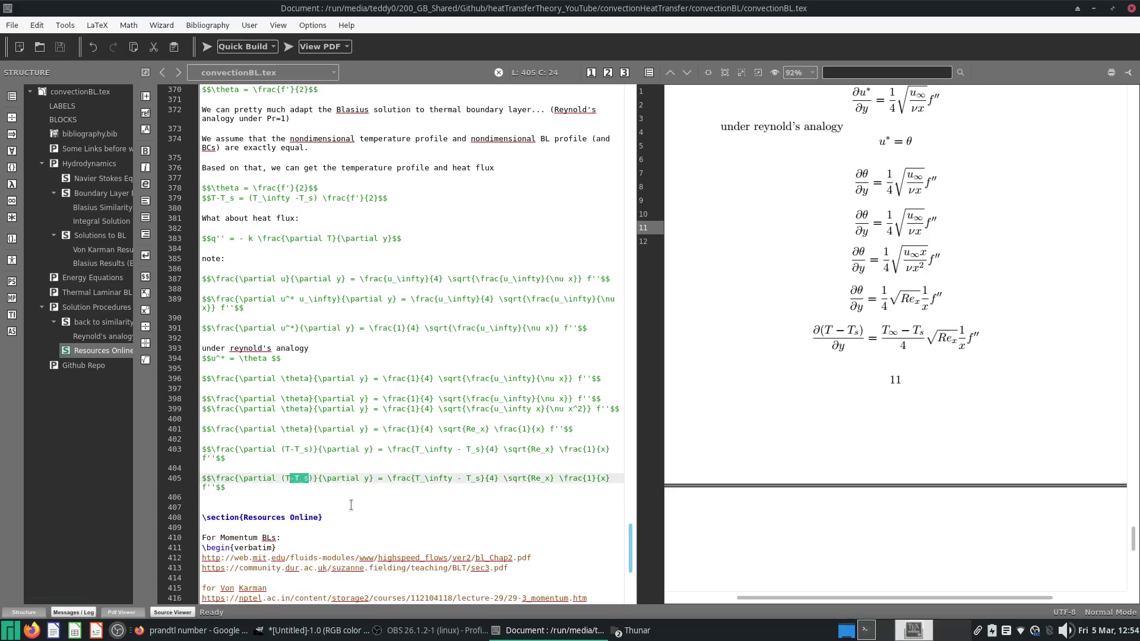
key("Right")
key("shift+Left")
key("shift+Left")
key("shift+Left")
key("shift+Left")
key("shift+Left")
key("shift+Left")
key("shift+Left")
type("T")
key("F1")
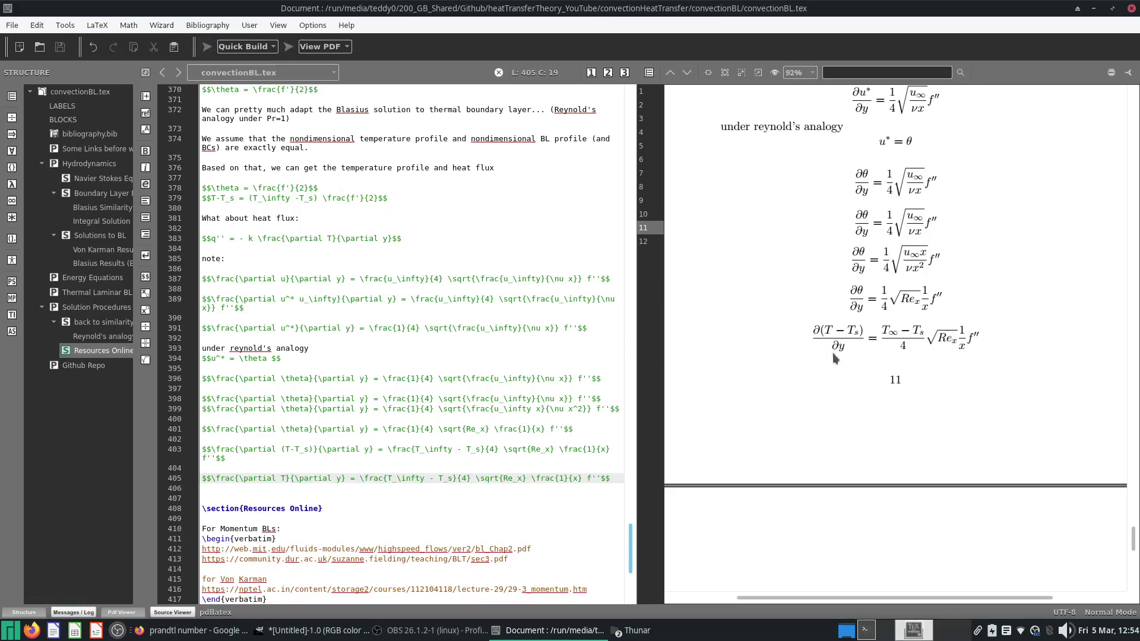
Add the line "Heat flux:" below the temperature gradient equation, followed by a copy of the q'' = - k \frac{\partial T}{\partial y} equation.
scroll(831, 351, "up", 5)
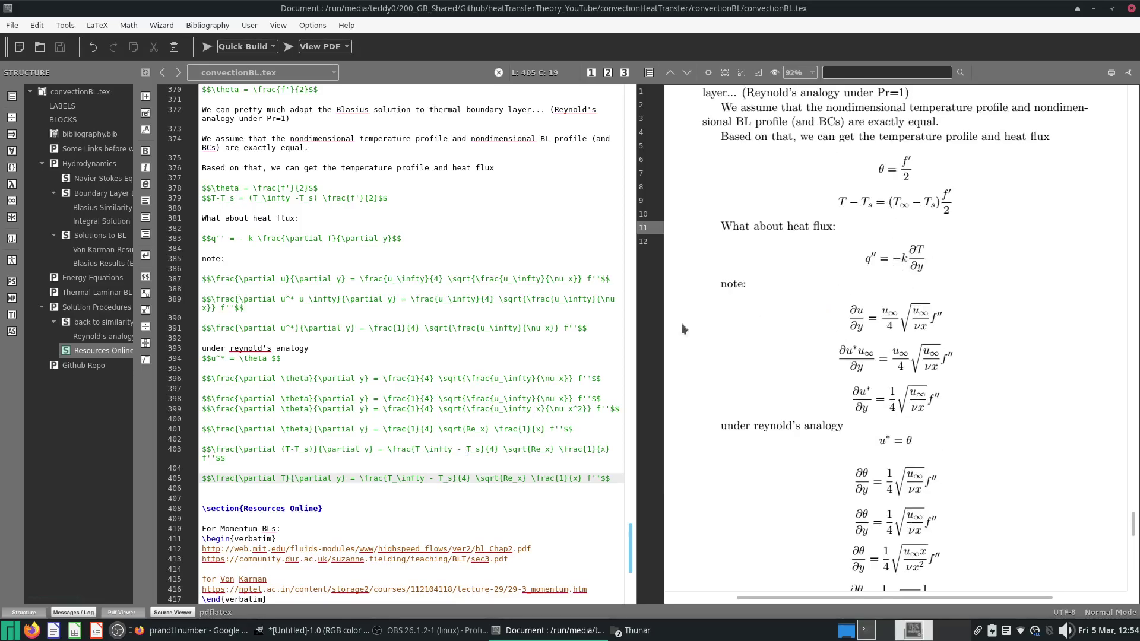
left_click(349, 247)
triple_click(348, 240)
key("ctrl+c")
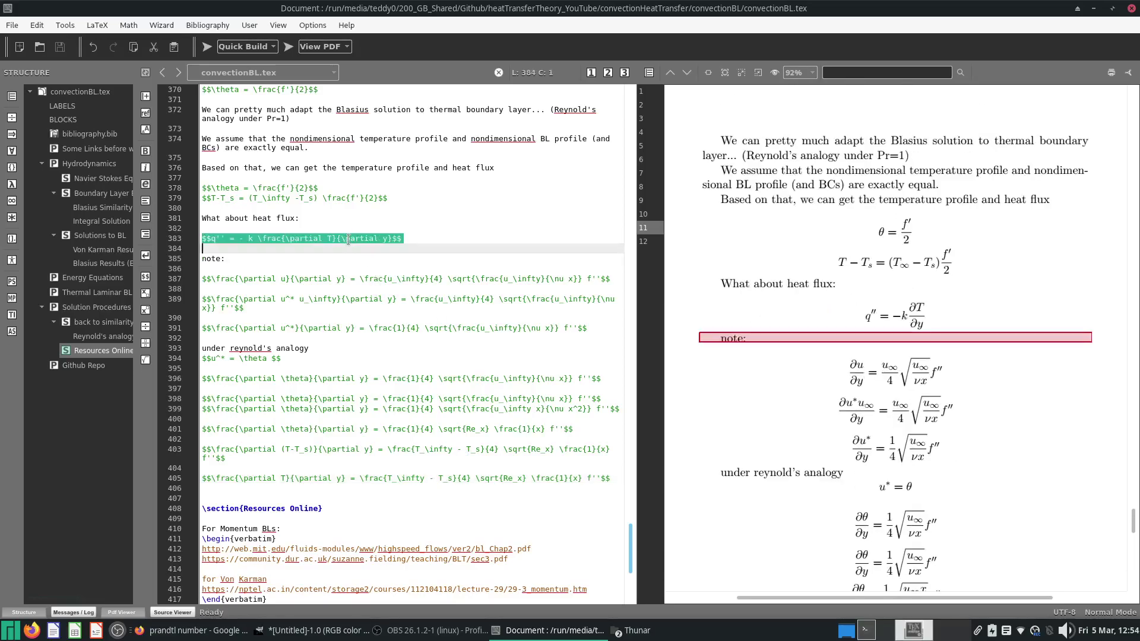
left_click(309, 488)
key("Return")
type("Heat")
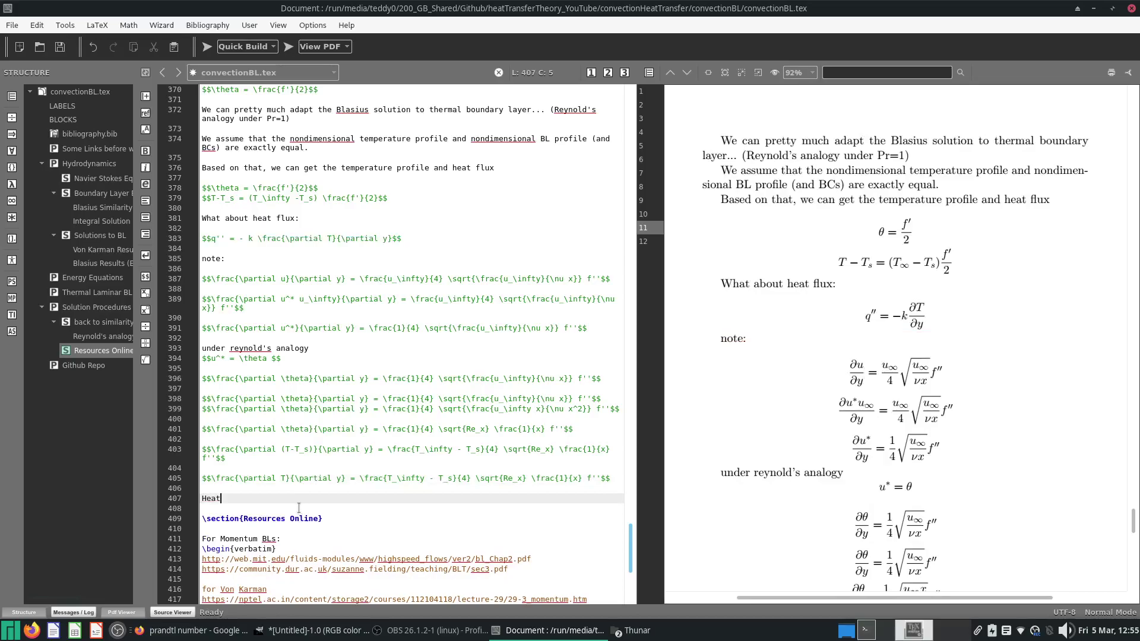
type(" flux:")
key("Return")
key("Return")
key("ctrl+v")
Paste a copy of the \frac{\partial T}{\partial y} equation directly below the q'' equation under "Heat flux:".
double_click(376, 519)
triple_click(376, 519)
left_click(375, 533)
triple_click(322, 478)
key("ctrl+c")
left_click(288, 529)
key("ctrl+v")
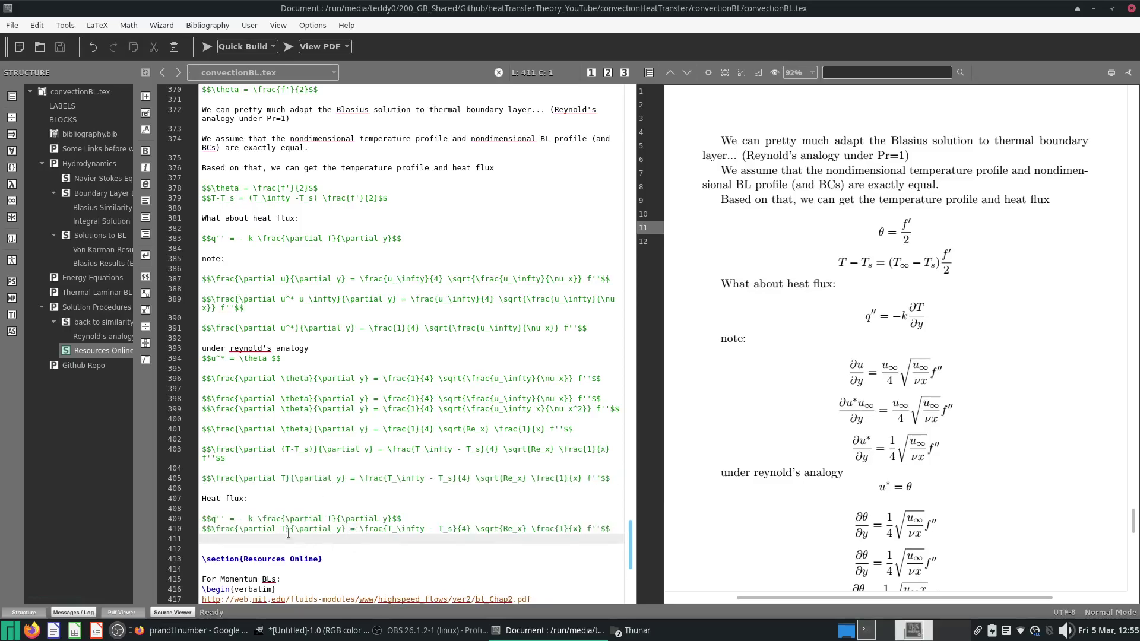
Duplicate the q'' equation under "Heat flux:" on its own line, after a blank line.
left_click_drag(238, 518, 392, 518)
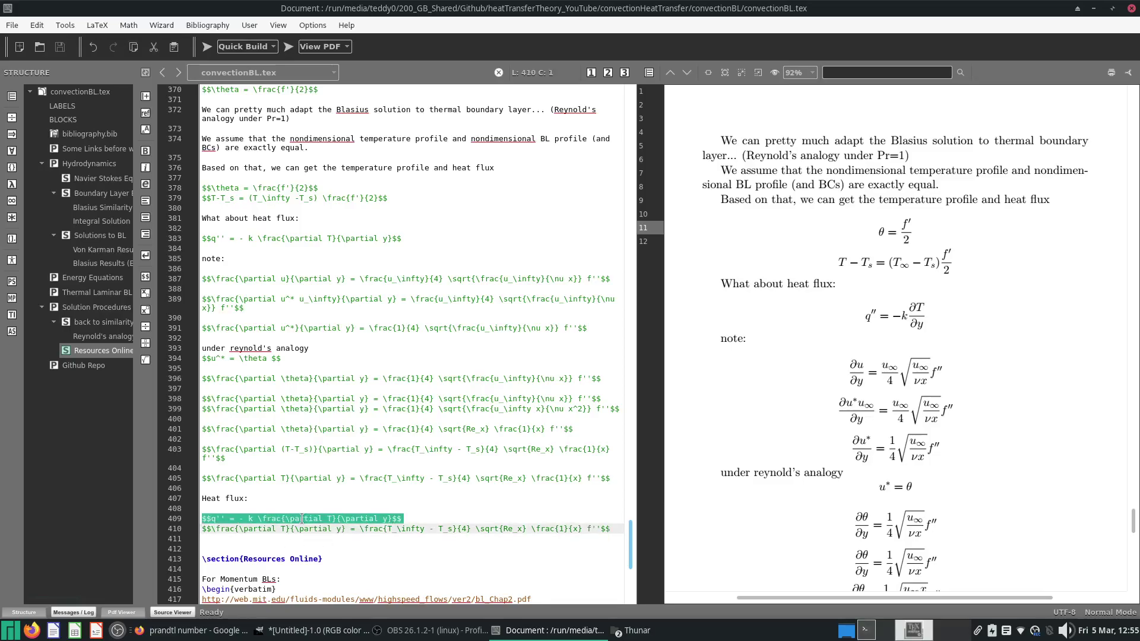
left_click(427, 518)
key("Return")
key("Return")
key("ctrl+v")
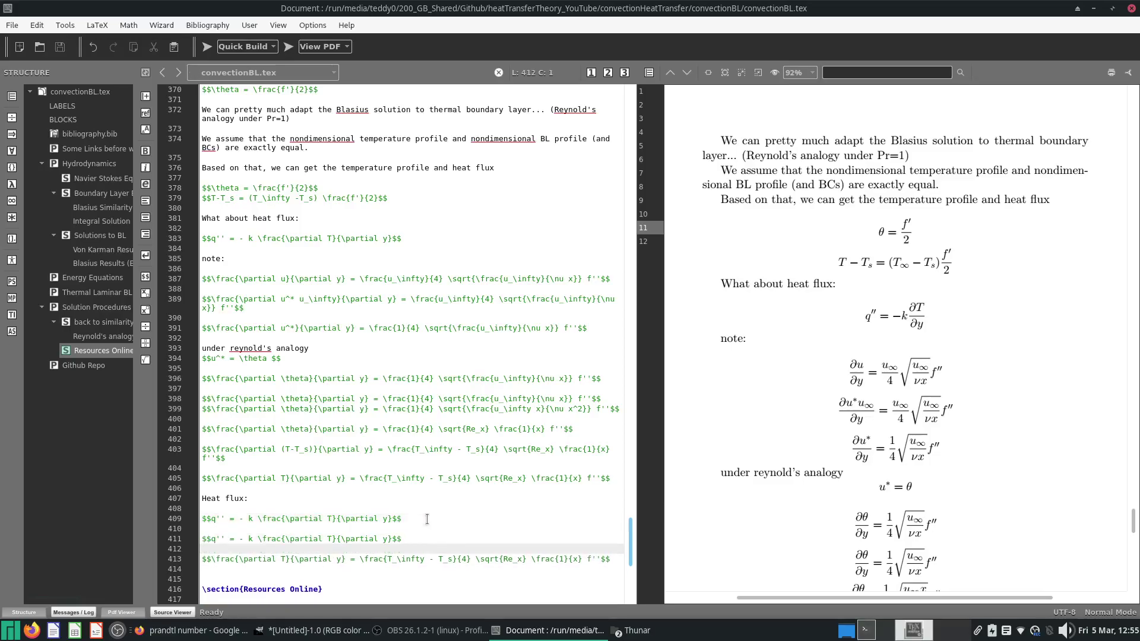
Move the right-hand side of the copied \frac{\partial T}{\partial y} equation into the second q'' equation, replacing its derivative, and save the file.
left_click_drag(359, 559, 599, 561)
key("ctrl+x")
left_click_drag(281, 539, 392, 539)
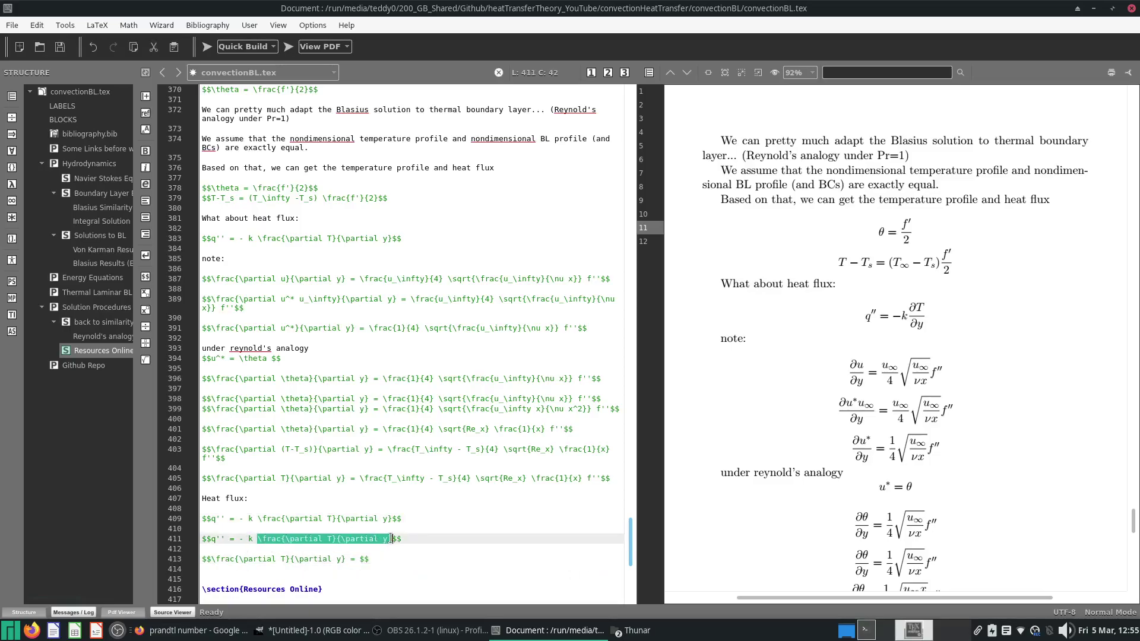
key("ctrl+v")
key("ctrl+s")
Delete the leftover \frac{\partial T}{\partial y} = line below the heat flux equations and rebuild the PDF.
left_click(314, 559)
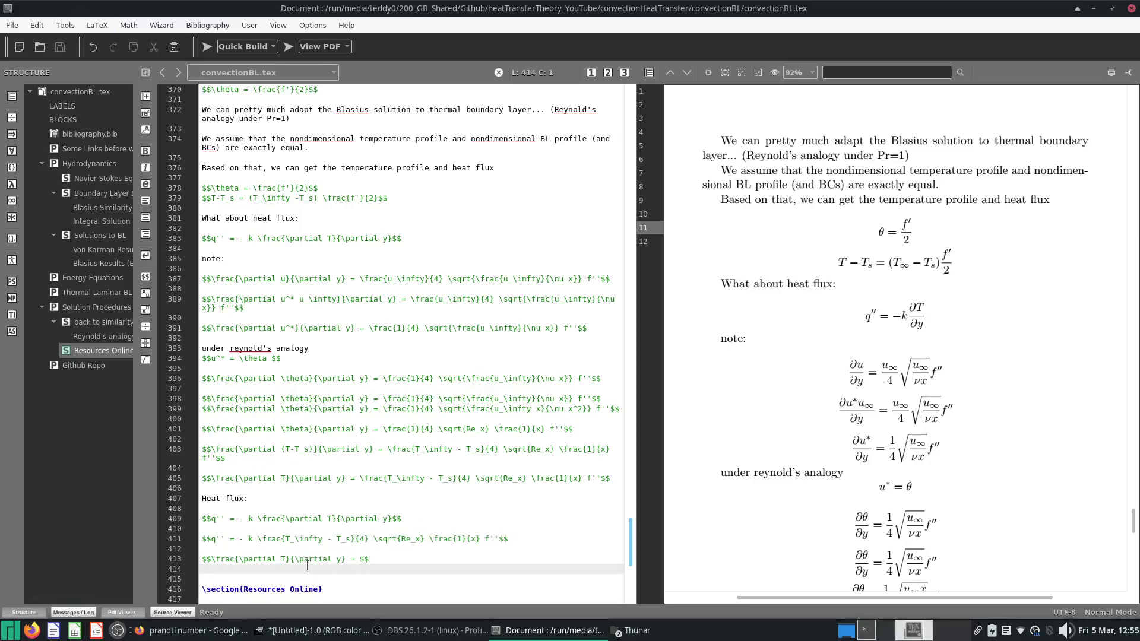
triple_click(314, 559)
key("Delete")
key("BackSpace")
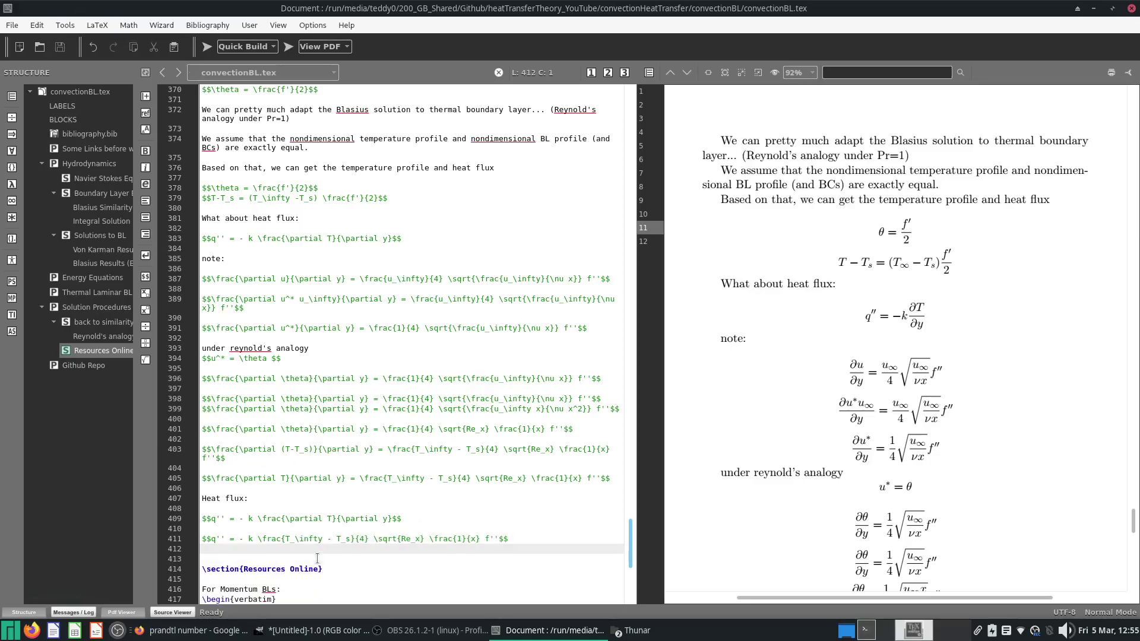
left_click(206, 46)
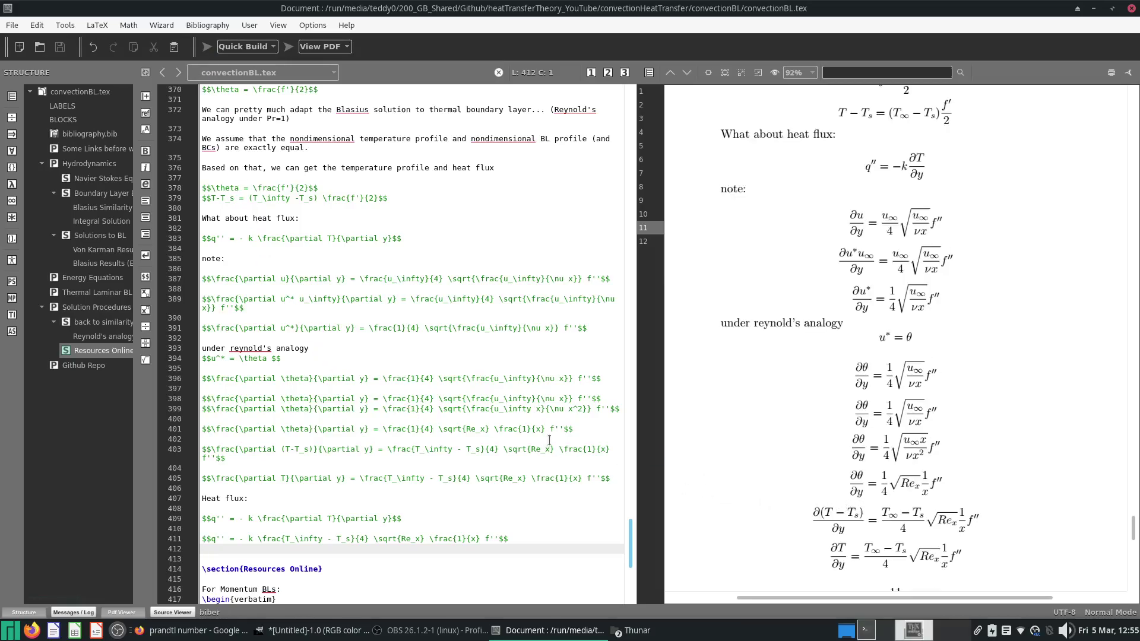
Replace the factor k with \frac{k}{x} in the last q'' equation.
scroll(546, 434, "down", 3)
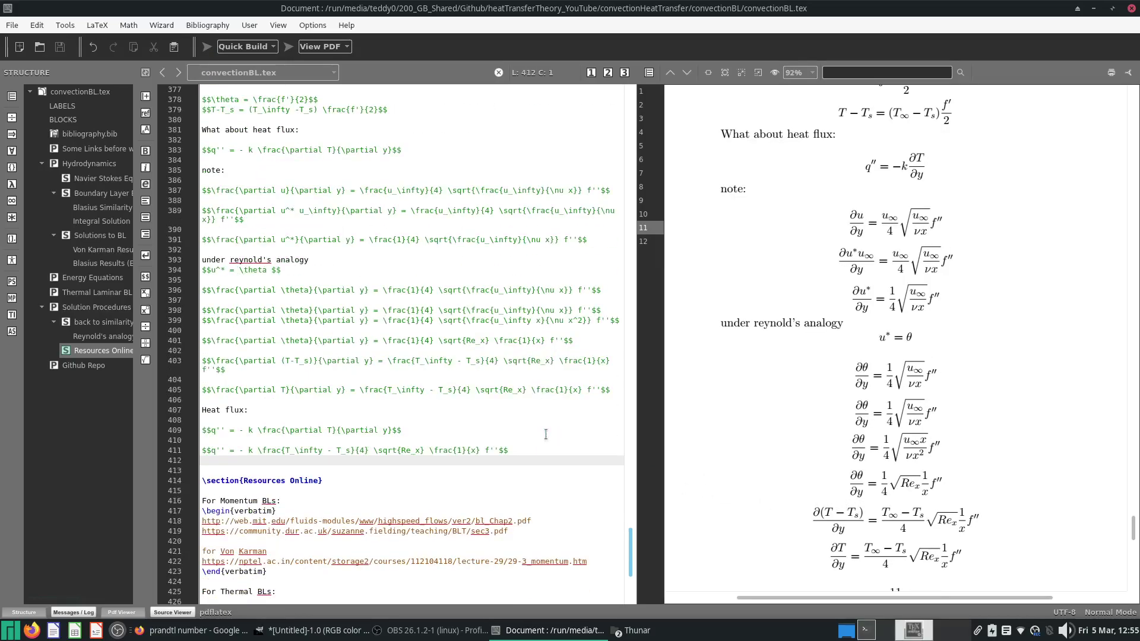
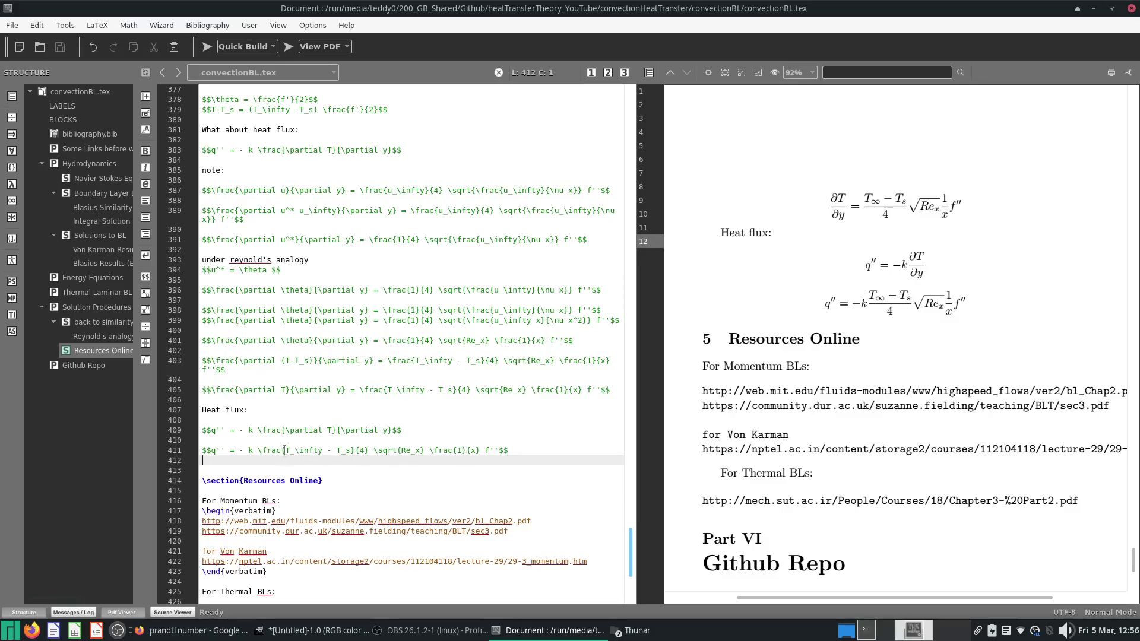
left_click(254, 450)
key("shift+Left")
type("\\frac")
key("Return")
type("k")
key("Tab")
type("x")
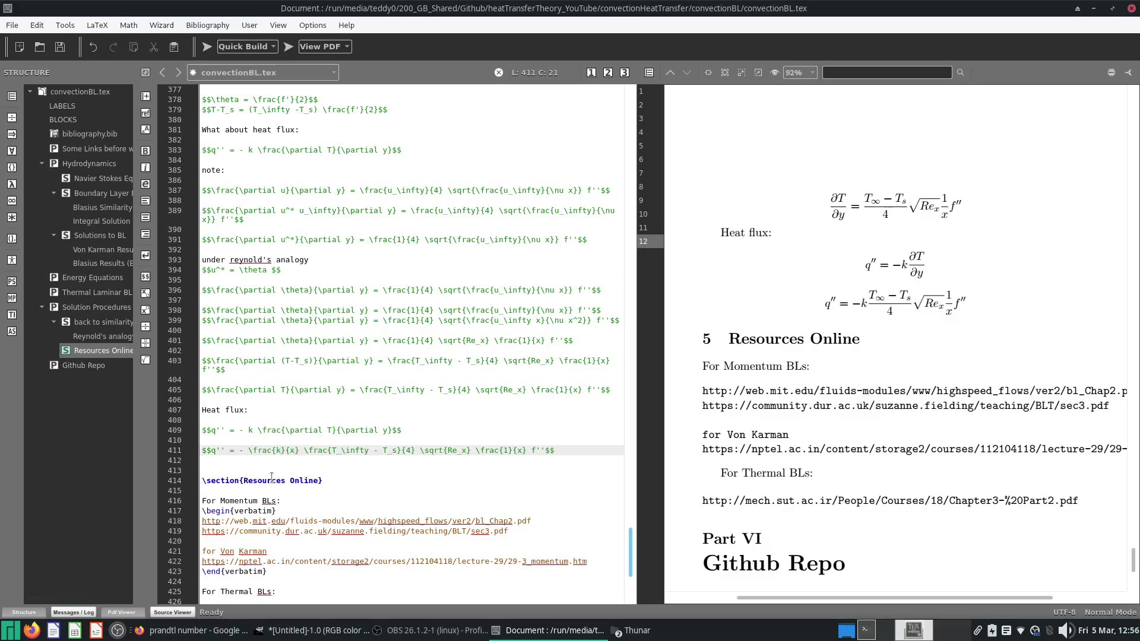
Remove the \frac{1}{x} factor after \sqrt{Re_x} in the last q'' equation and rebuild the PDF.
left_click(527, 452)
left_click_drag(528, 451, 470, 452)
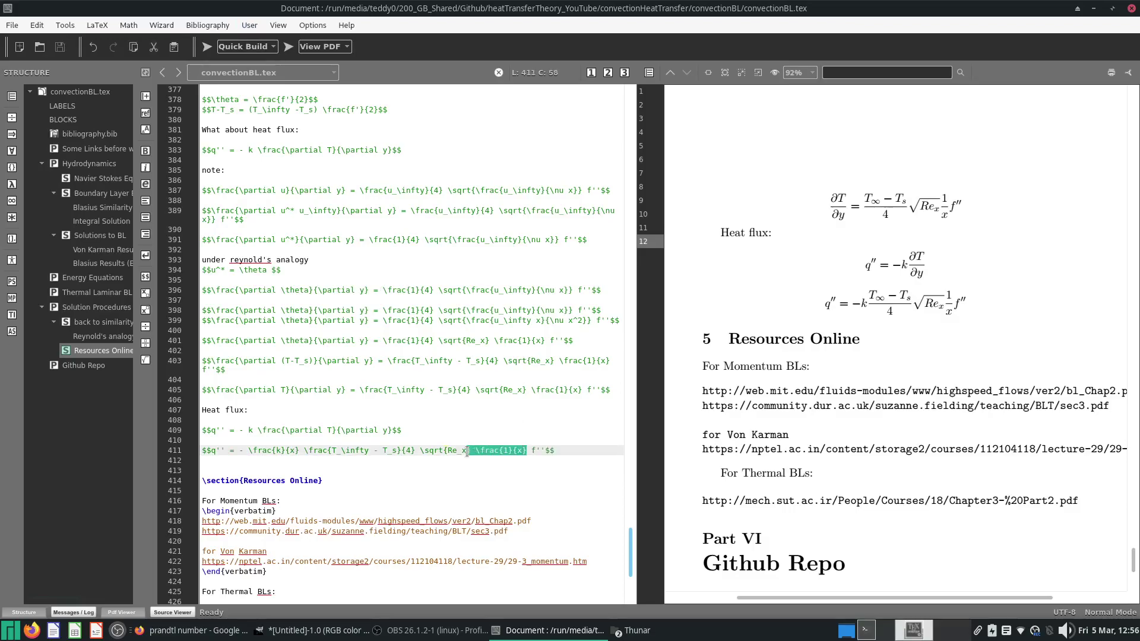
key("BackSpace")
left_click(208, 46)
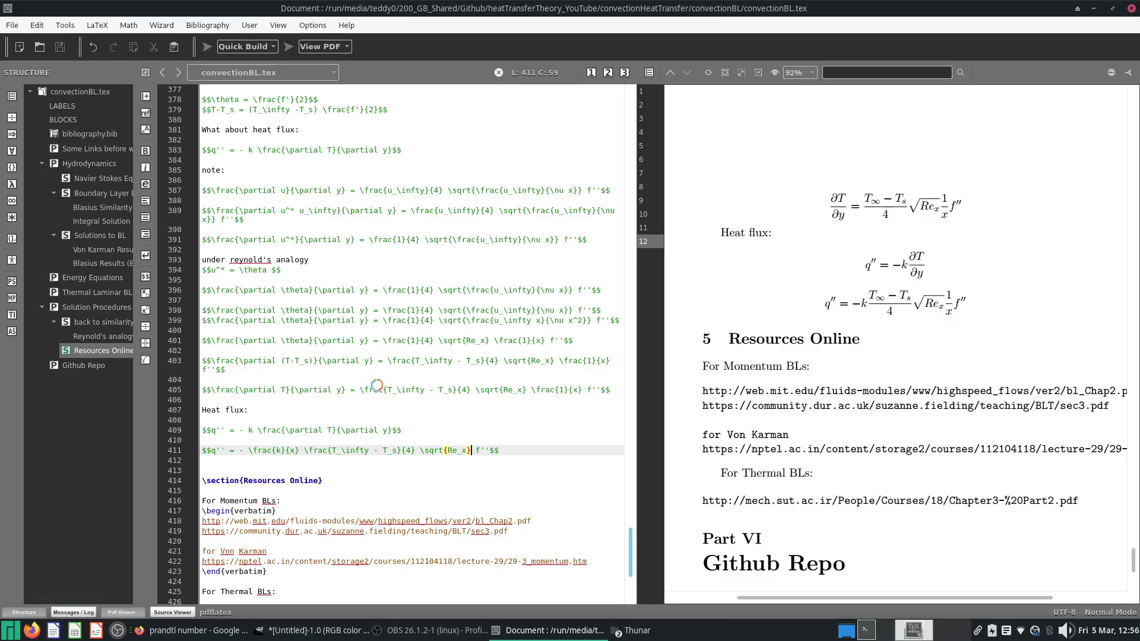
Add the line "Heat trf Coefficient and Nu" below the last q'' equation and save the file.
left_click(427, 462)
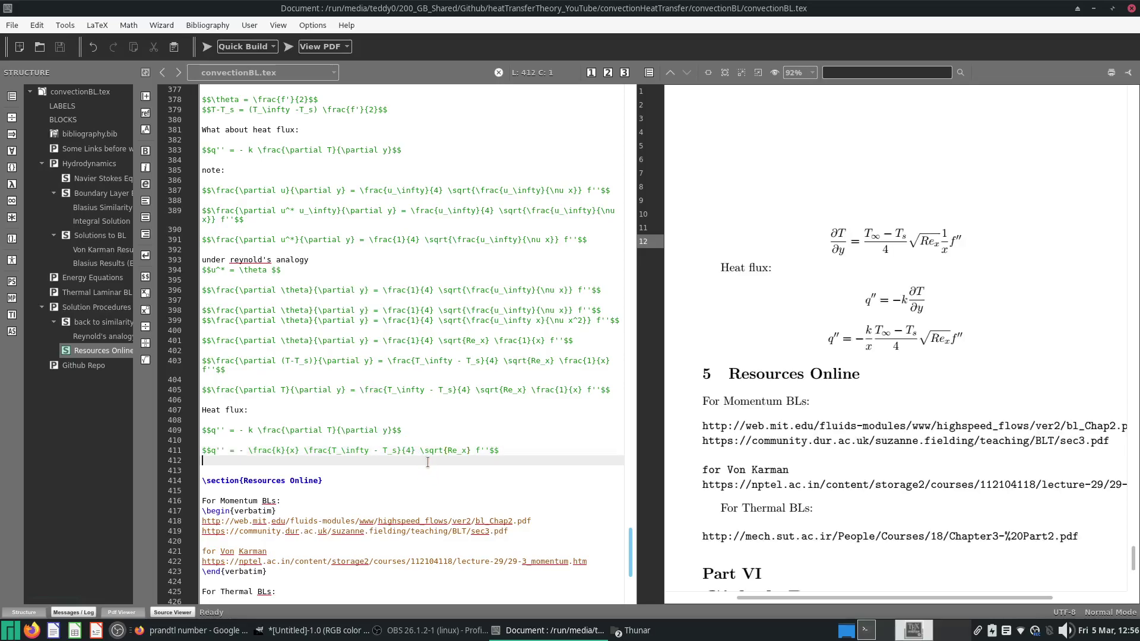
key("Return")
type("Heat")
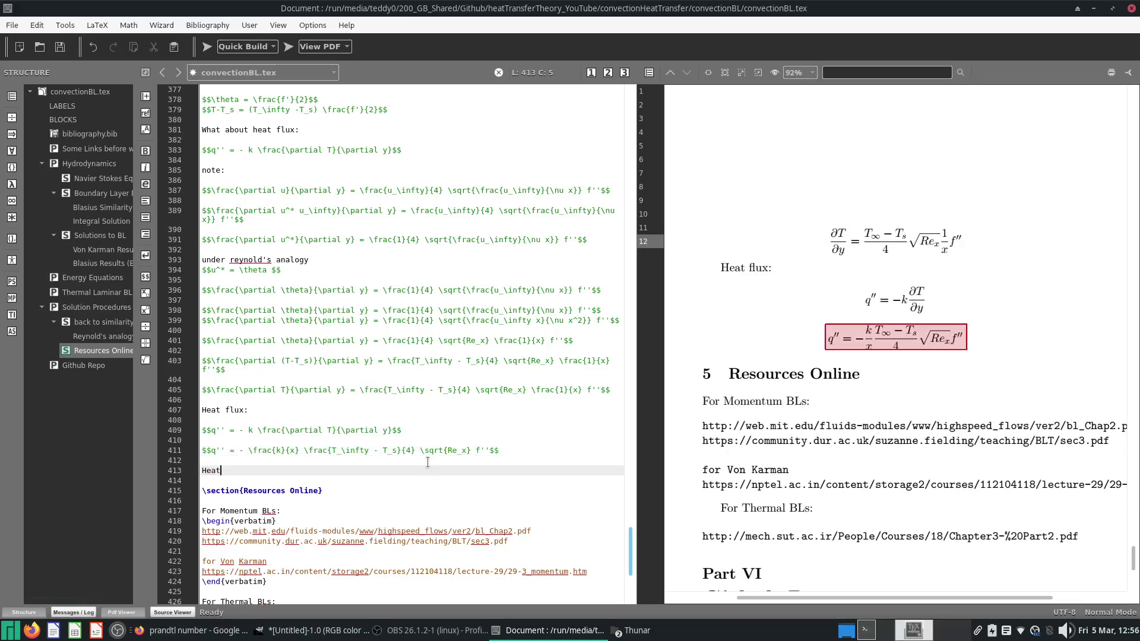
type(" trf Coeffie")
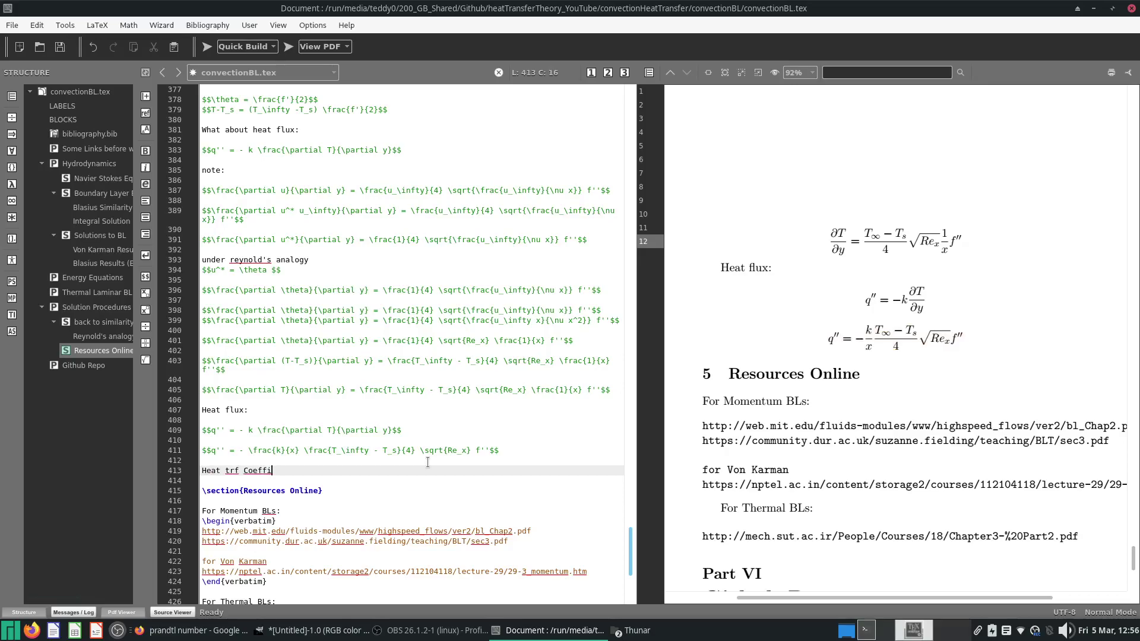
type("t and Nu")
key("Return")
key("Return")
key("ctrl+s")
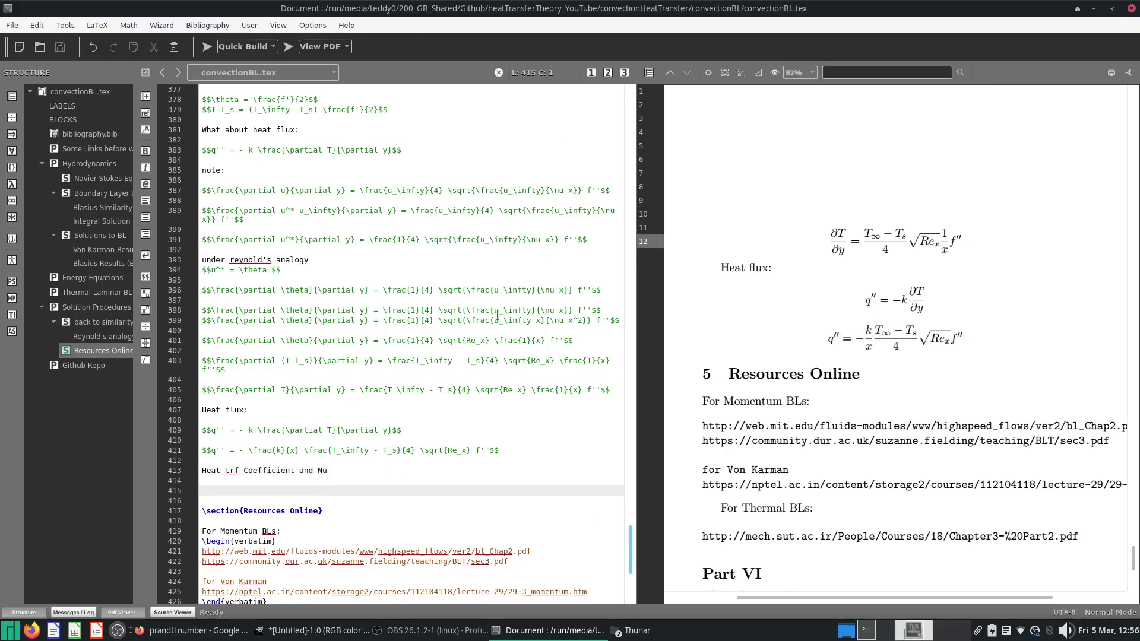
Write the display equation q''=-h (T_s - T_\infty) under the Heat trf Coefficient and Nu line and rebuild the PDF.
left_click(433, 631)
left_click(520, 632)
type("$$$$$")
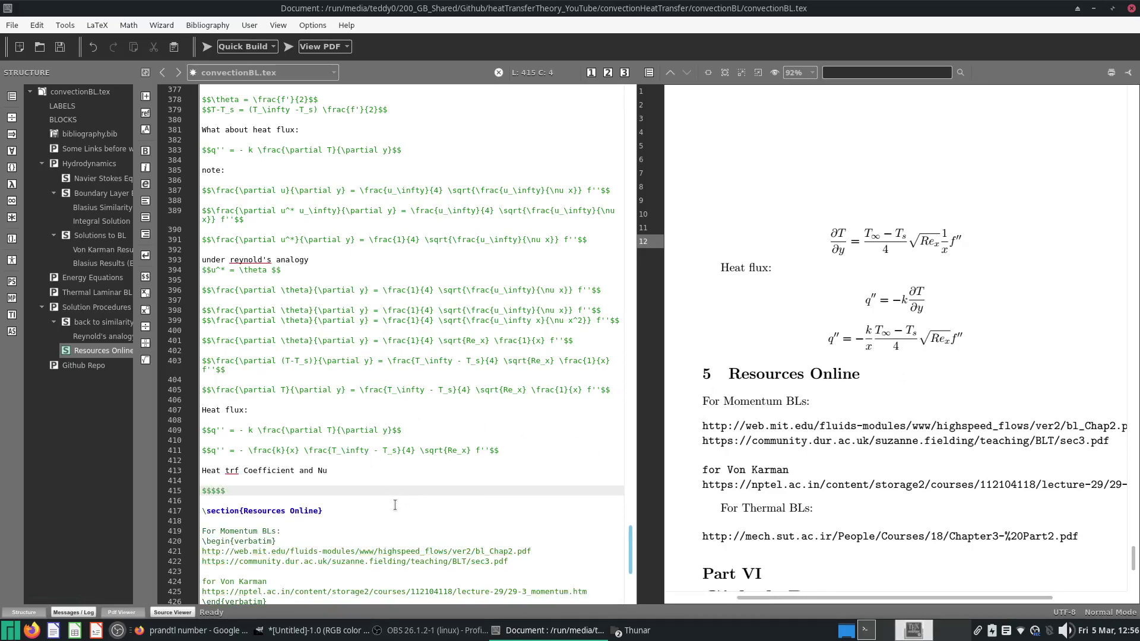
key("BackSpace")
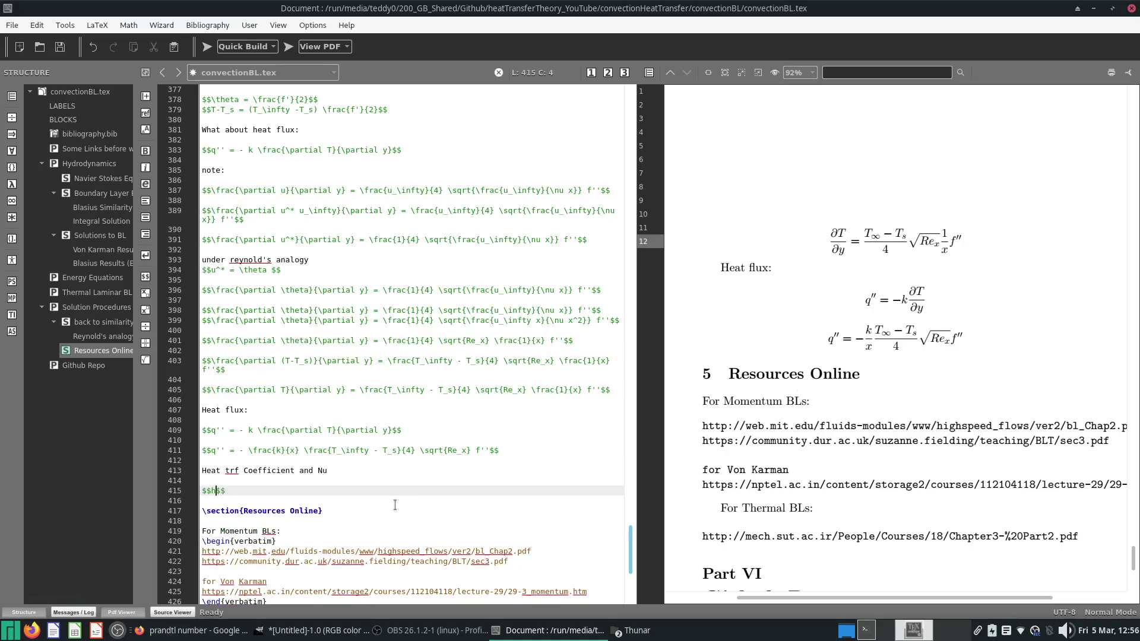
key("ctrl+s")
type("=-h ")
type("(T_s - T")
type("_\\infty)")
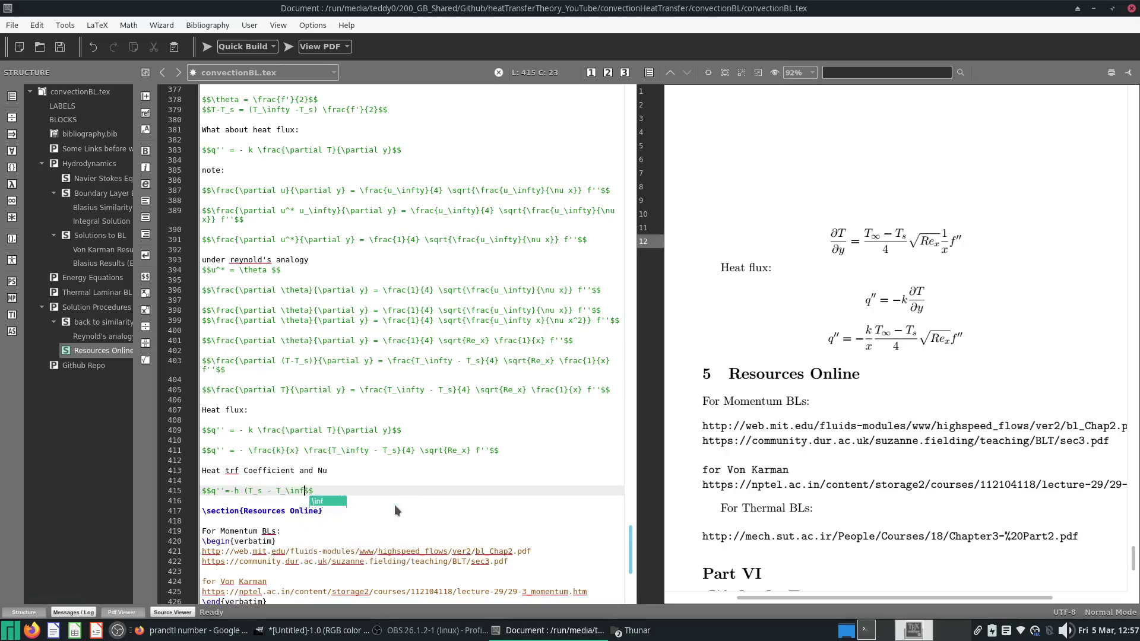
key("ctrl+s")
key("F1")
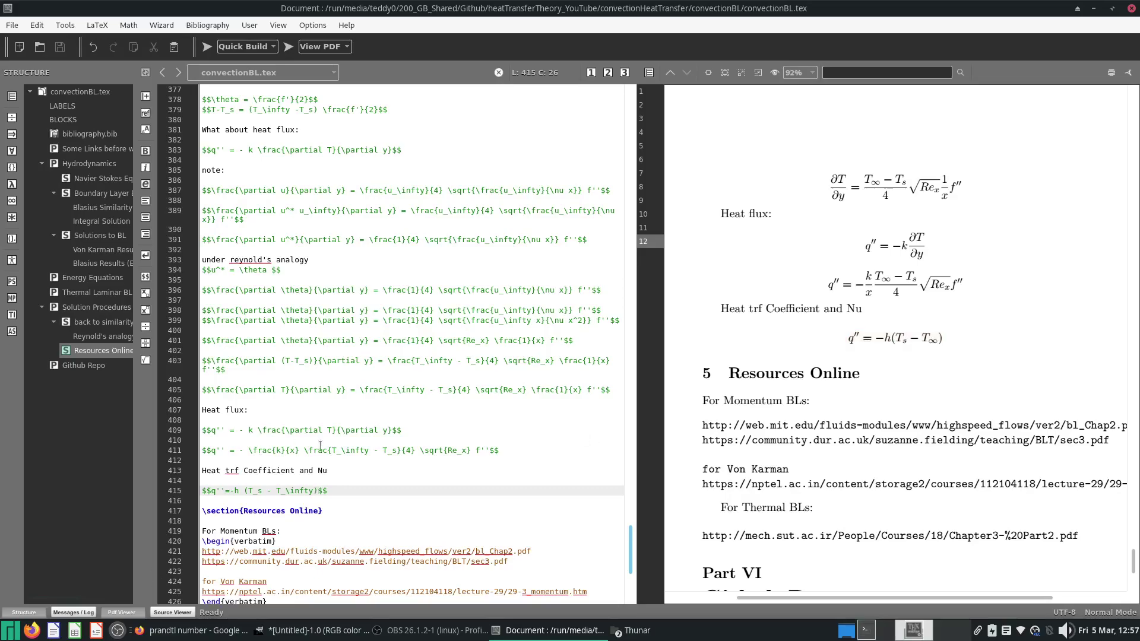
Add the line "Substitute" below the q''=-h (T_s - T_\infty) equation, with blank lines around it.
left_click(370, 499)
key("Return")
key("Return")
key("Up")
type("Substitute")
key("Return")
key("Return")
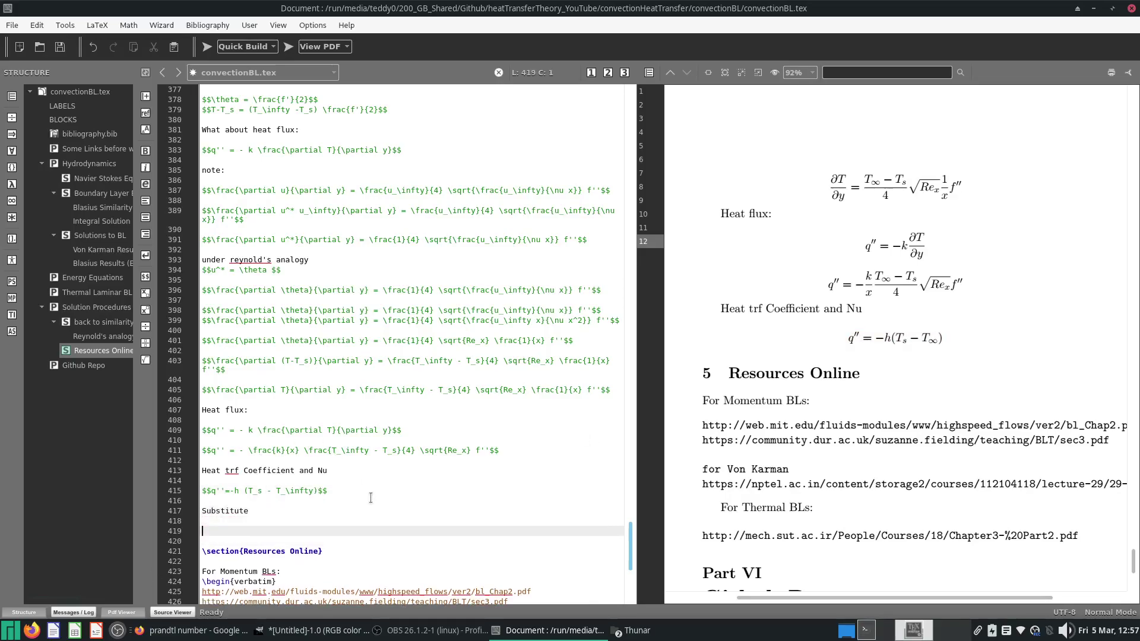
Copy the q'' equation containing \frac{k}{x} and \sqrt{Re_x} to below the Substitute line.
triple_click(325, 450)
key("ctrl+c")
left_click(334, 520)
left_click(346, 530)
key("ctrl+v")
Move h (T_s - T_\infty) into the copied equation in place of q'', remove the copy's minus sign, and rebuild the PDF.
left_click_drag(234, 490, 318, 490)
key("BackSpace")
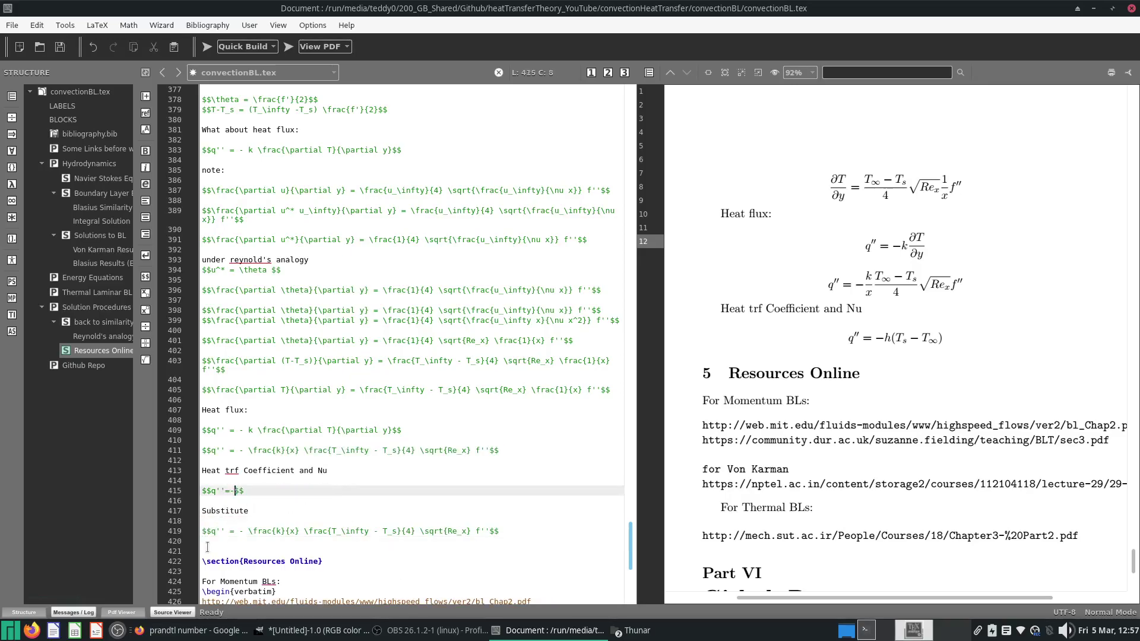
left_click(244, 531)
key("BackSpace")
key("Delete")
key("shift+Left")
key("shift+Left")
key("shift+Left")
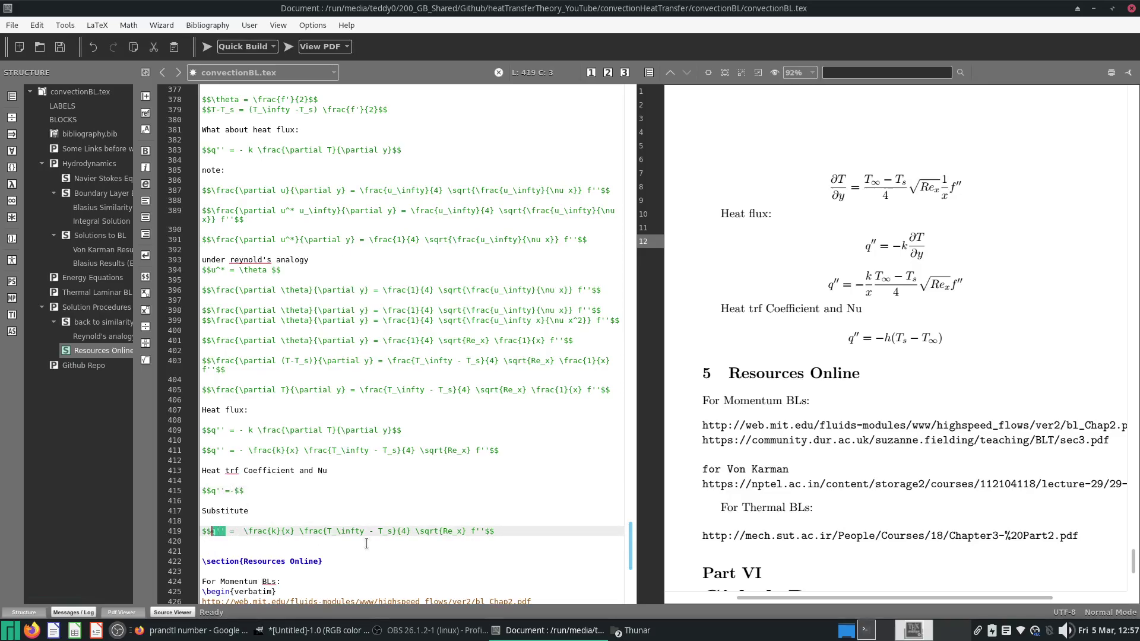
key("ctrl+v")
left_click(207, 46)
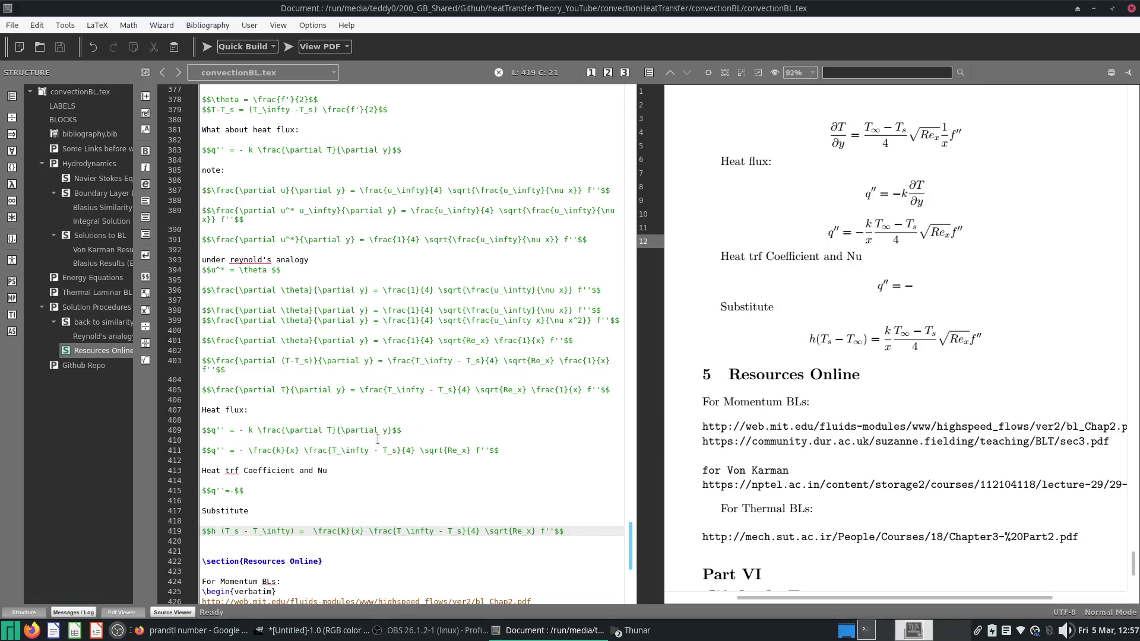
Complete the emptied heat transfer coefficient equation as q''=h (T_s - T_\infty), without the minus sign, and rebuild the PDF.
mouse_move(297, 531)
left_mouse_down()
mouse_move(226, 531)
mouse_move(295, 531)
left_mouse_up()
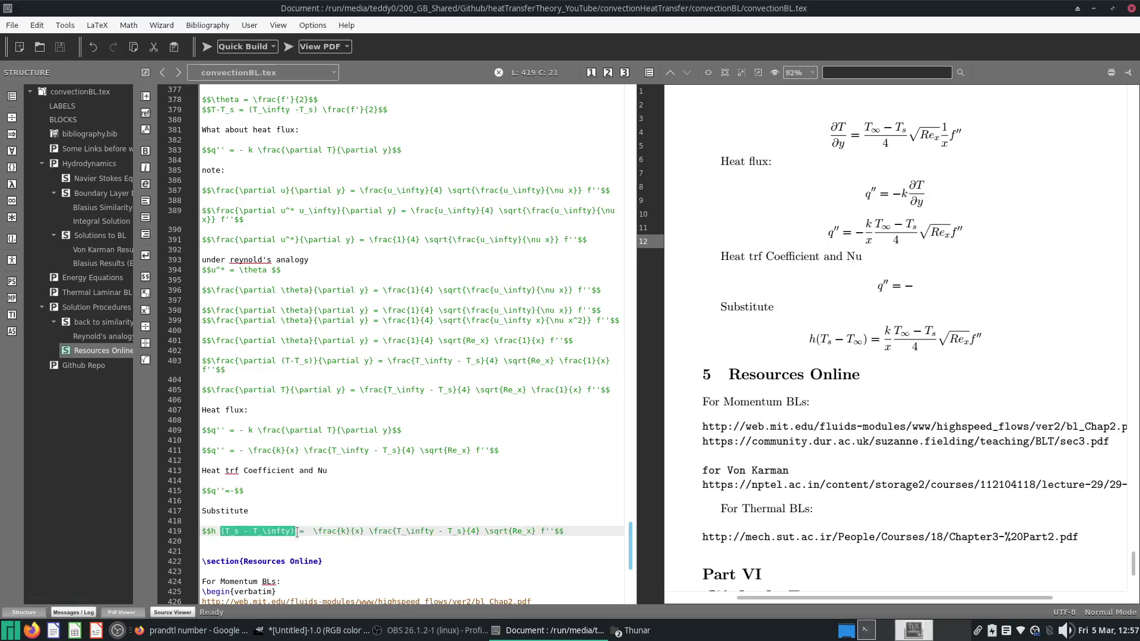
left_click(235, 491)
type("\\")
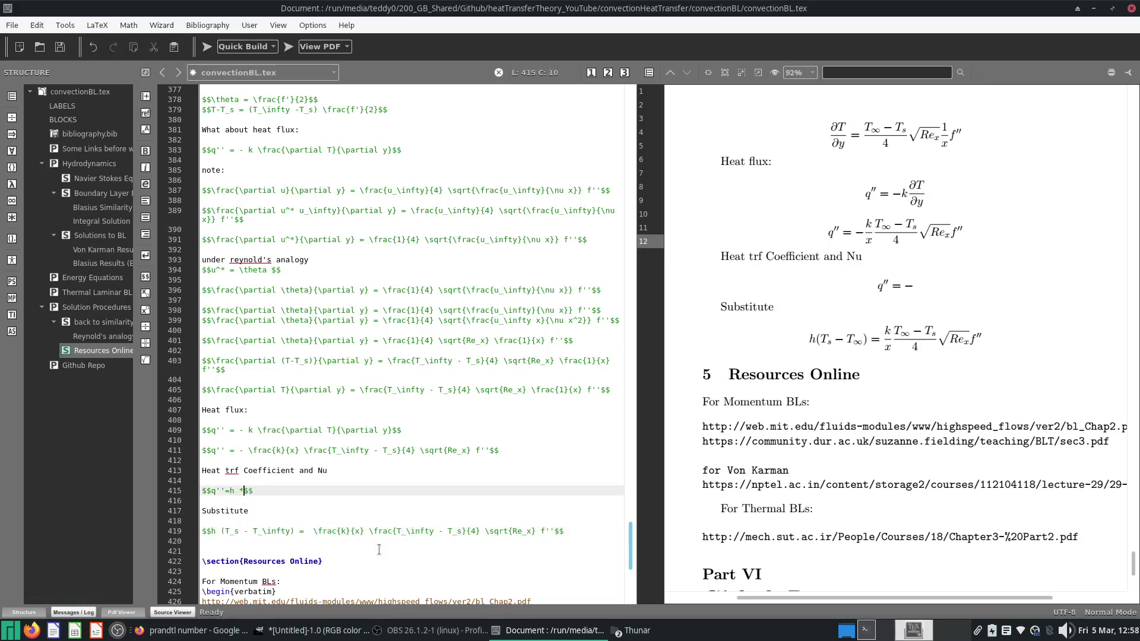
type("(")
key("ctrl+v")
key("ctrl+s")
key("Delete")
key("Delete")
key("ctrl+s")
left_click(206, 46)
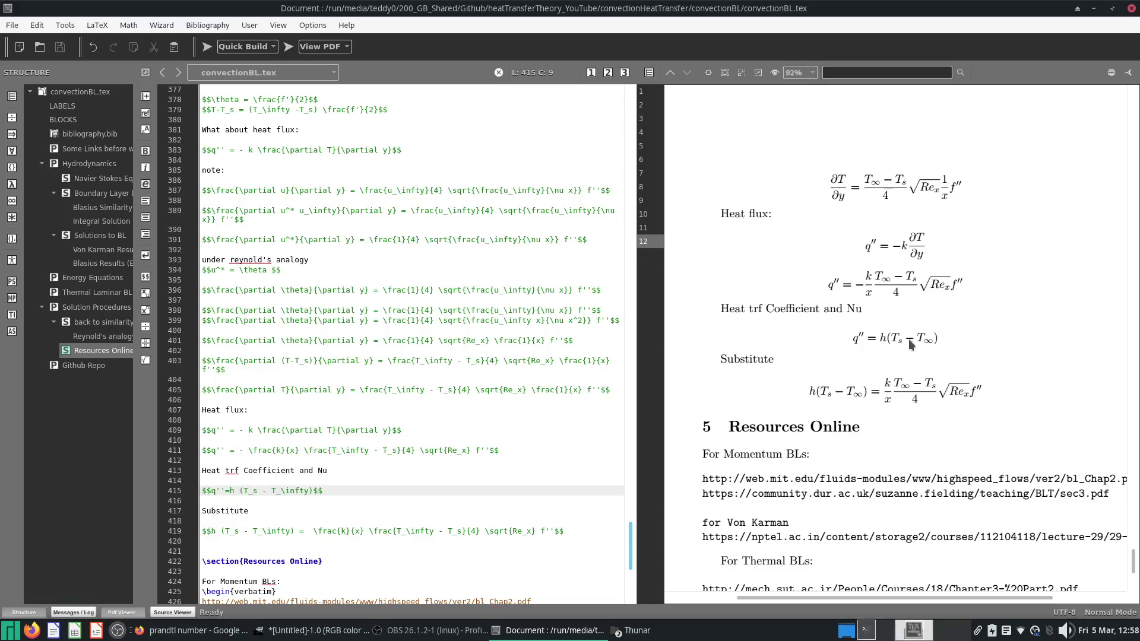
Rewrite the heat transfer coefficient equation as q''= - h (T_\infty - T_\s) and rebuild the PDF.
left_click(232, 491)
type("-")
key("BackSpace")
type("\\infty")
key("shift+Right")
key("shift+Right")
key("shift+Right")
key("shift+Right")
key("shift+Right")
type("s")
left_click(374, 503)
key("Up")
key("Up")
key("Down")
key("ctrl+s")
left_click(206, 47)
Go to the logged error on line 415, delete the backslash before s in T_\s, and rebuild the PDF.
left_click(240, 536)
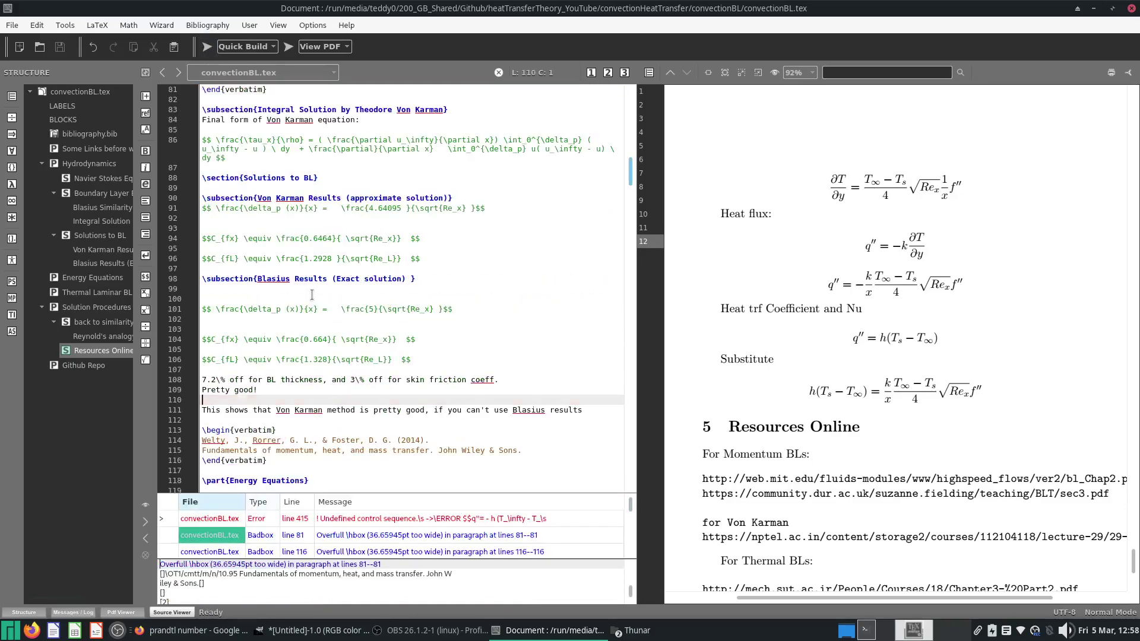
scroll(409, 416, "down", 13)
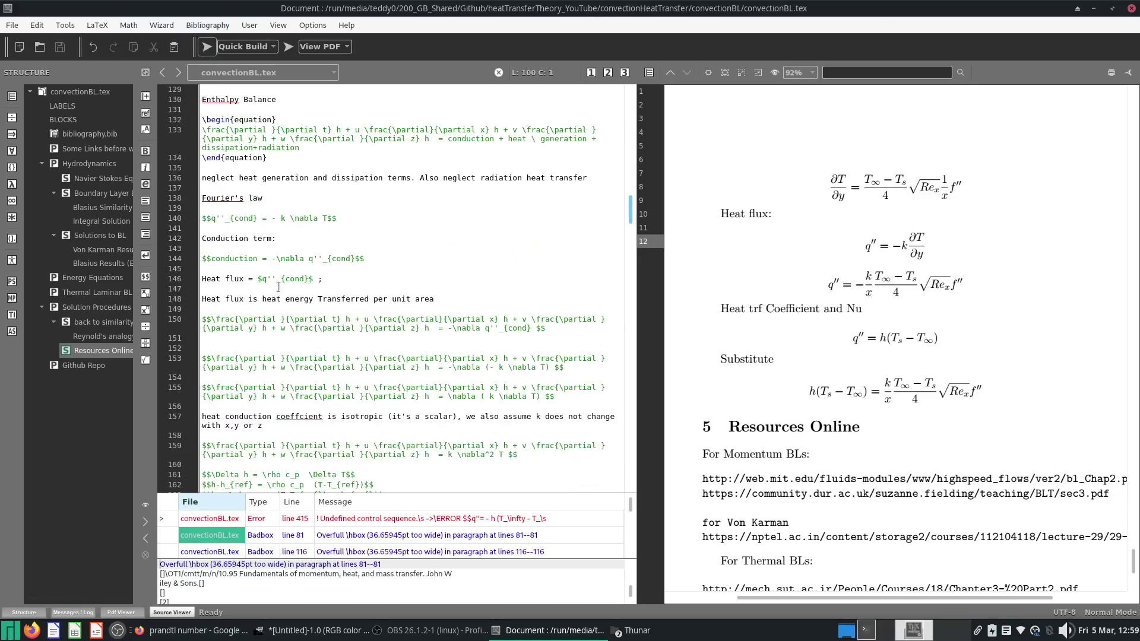
left_click(216, 525)
scroll(318, 232, "up", 5)
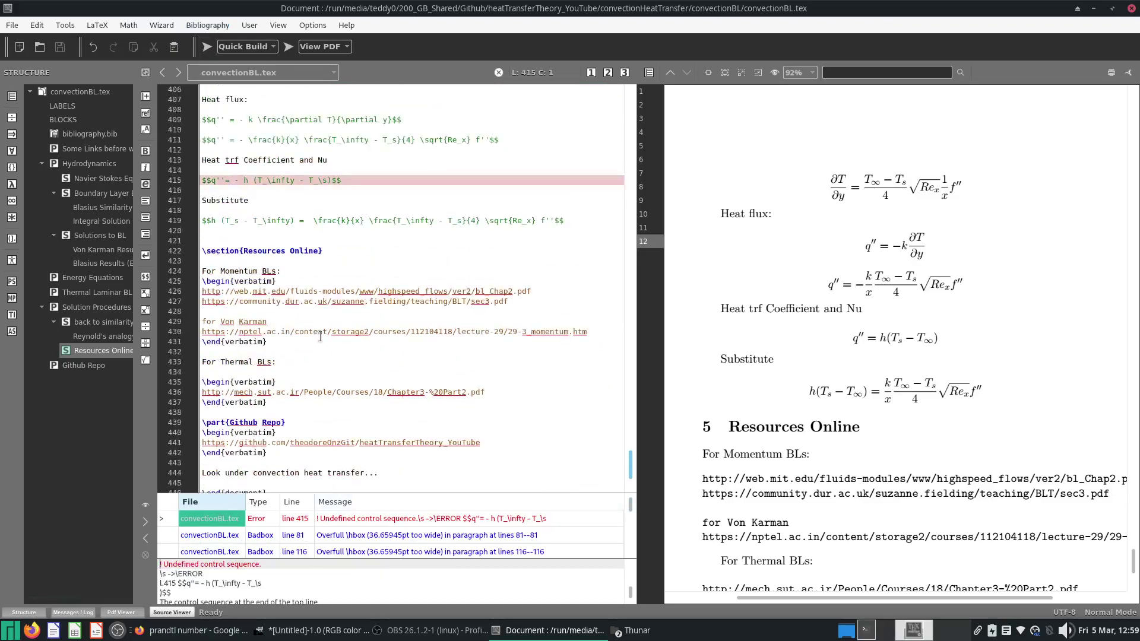
left_click(323, 210)
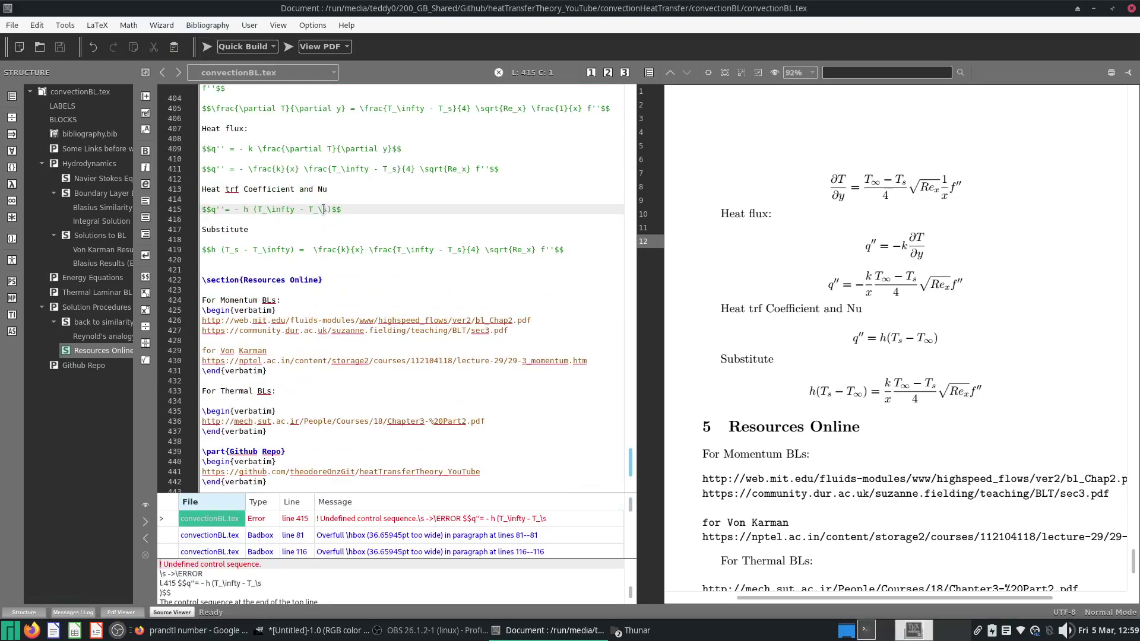
key("BackSpace")
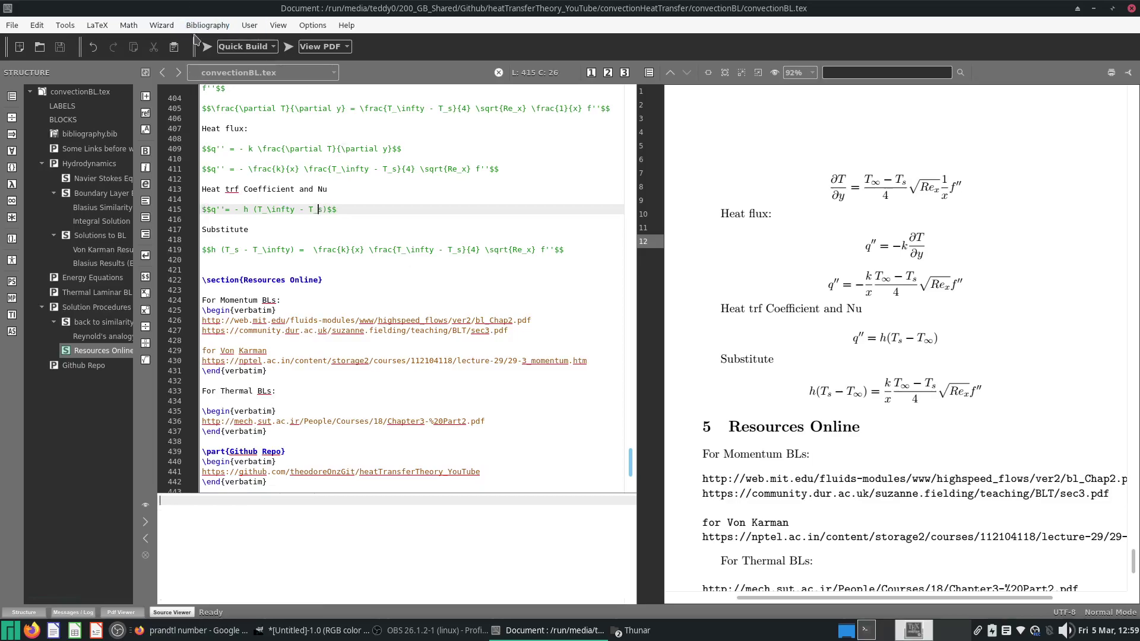
left_click(206, 45)
Replace the left-hand side of the equation under Substitute with h (T_\infty - T_s) copied from the q'' equation, and rebuild the PDF.
left_click_drag(243, 209, 326, 209)
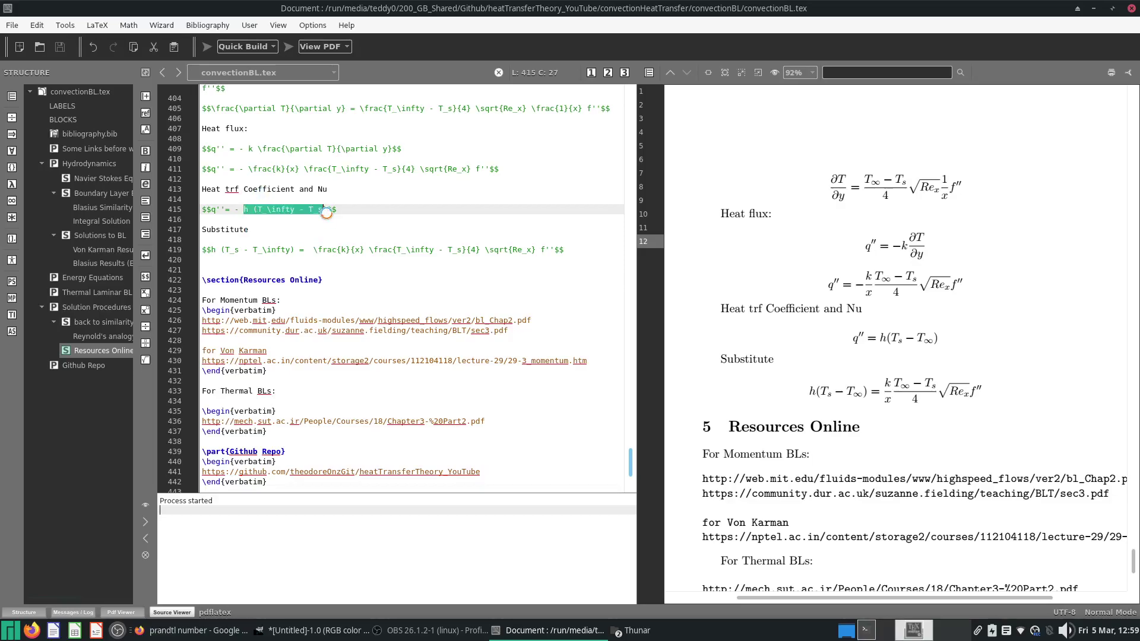
key("Down")
key("Down")
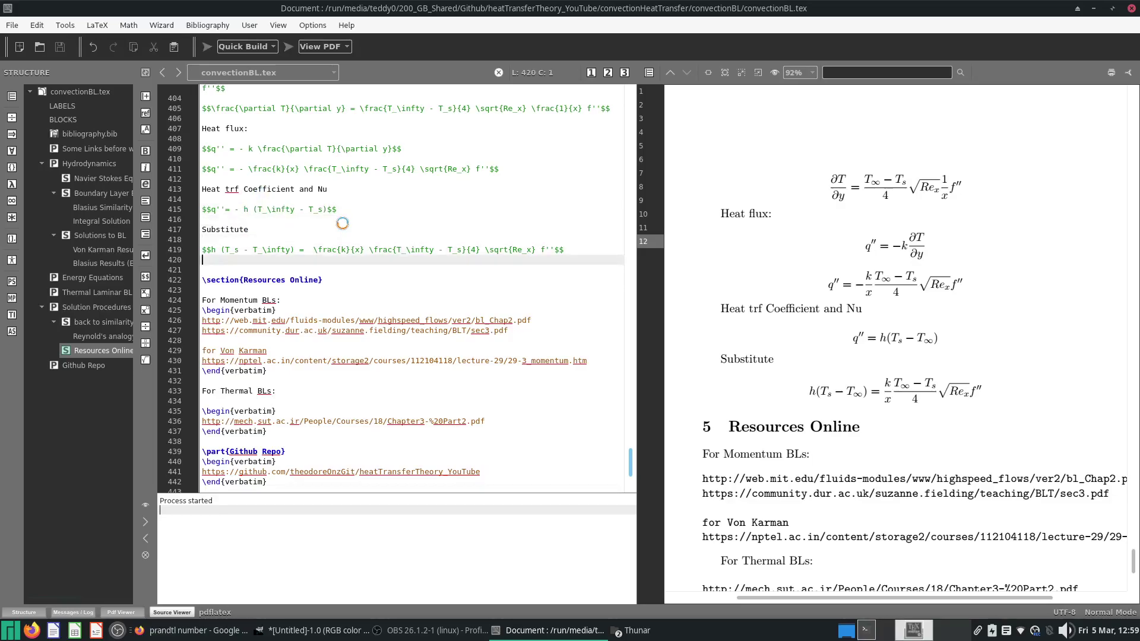
key("Left")
key("Left")
key("Left")
key("Left")
key("Left")
key("Left")
key("Left")
key("Left")
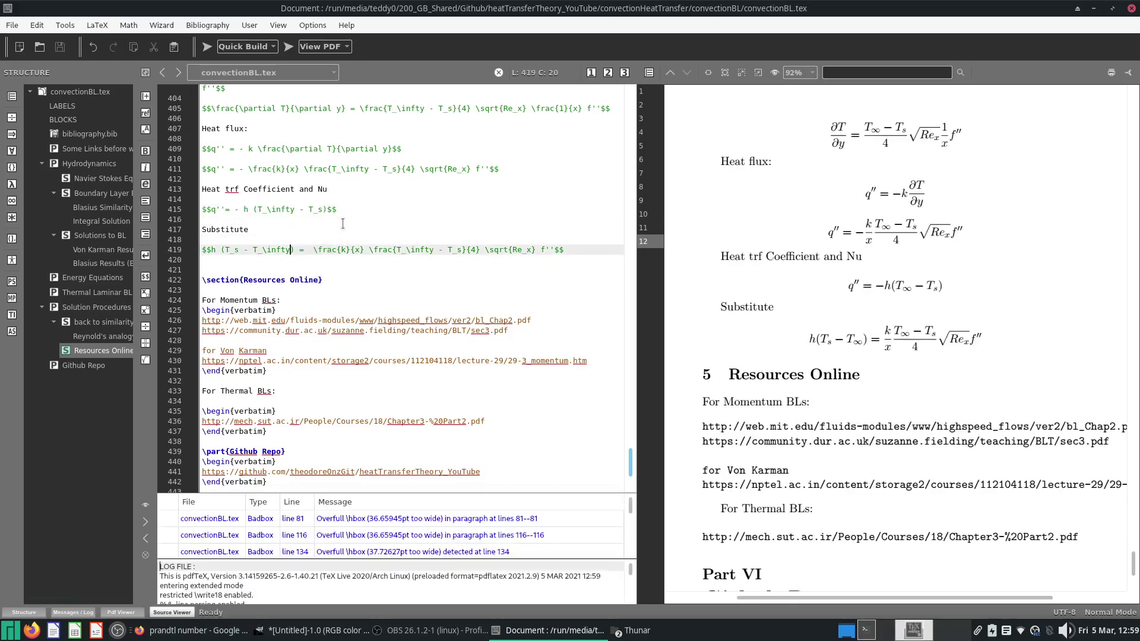
key("shift+Left")
key("shift+Left")
key("shift+Left")
key("shift+Left")
key("shift+Left")
key("shift+Left")
key("shift+Left")
key("shift+Left")
key("shift+Left")
key("shift+Left")
key("shift+Left")
key("shift+Left")
key("shift+Left")
key("shift+Left")
key("shift+Left")
key("shift+Left")
key("shift+Left")
key("shift+Left")
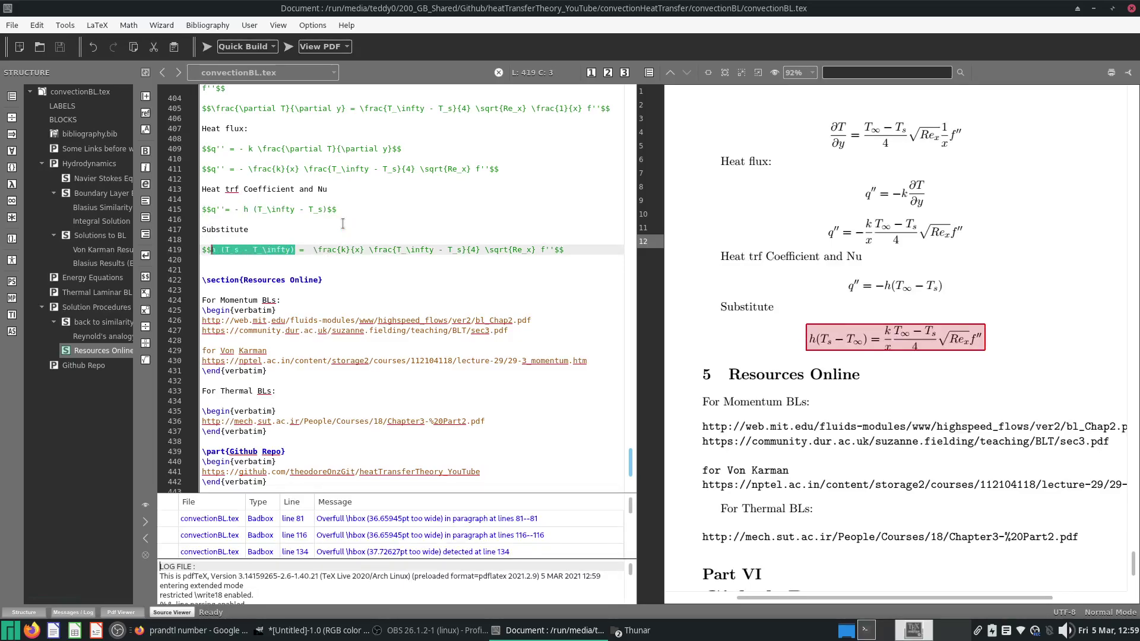
type("h (T_\\infty - T_s)")
key("F5")
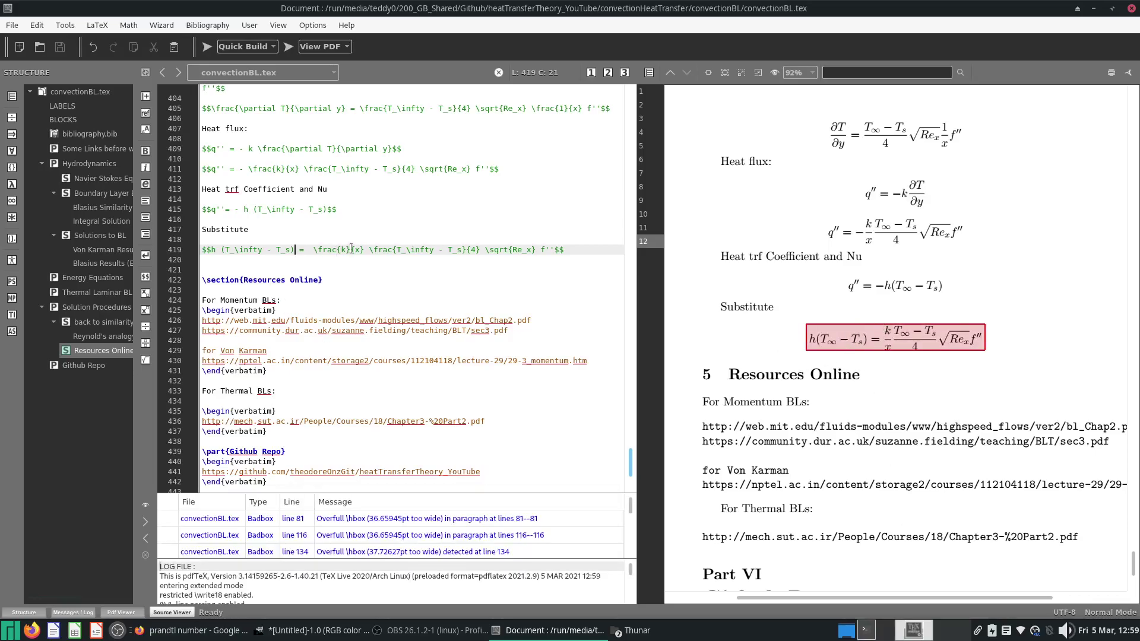
Duplicate the equation under Substitute on the next line and delete (T_\infty - T_s) from the copy's left-hand side.
left_click(376, 260)
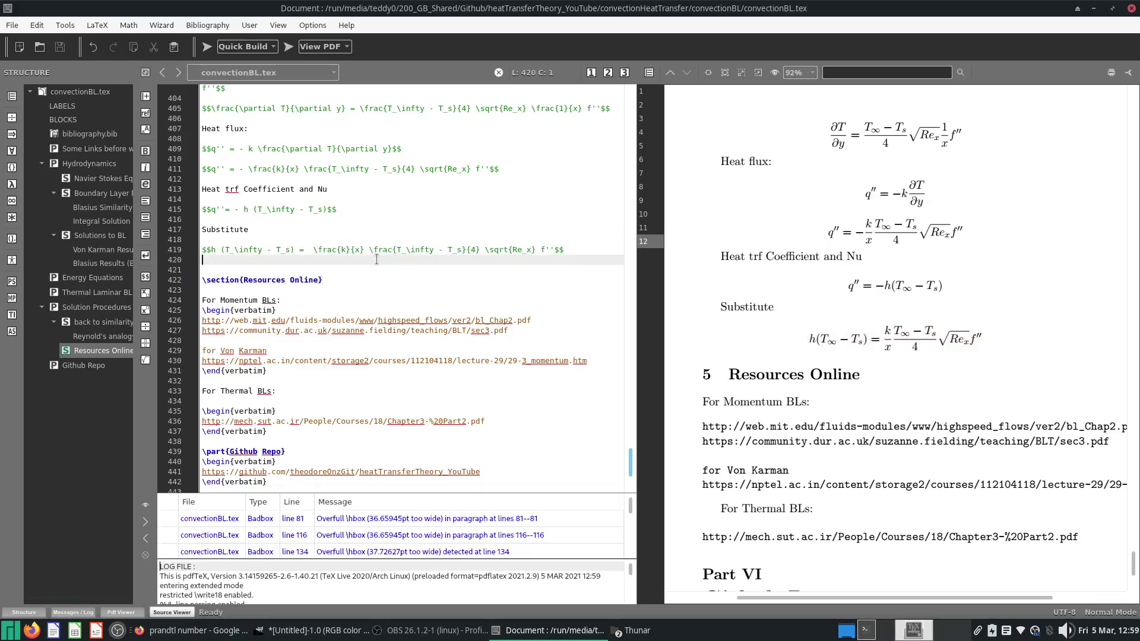
type("$$h (T_\\infty - T_s) =  \\frac{k}{x} \\frac{T_\\infty - T_s}{4} \\sqrt{Re_x} f''$$")
left_click_drag(295, 260, 221, 260)
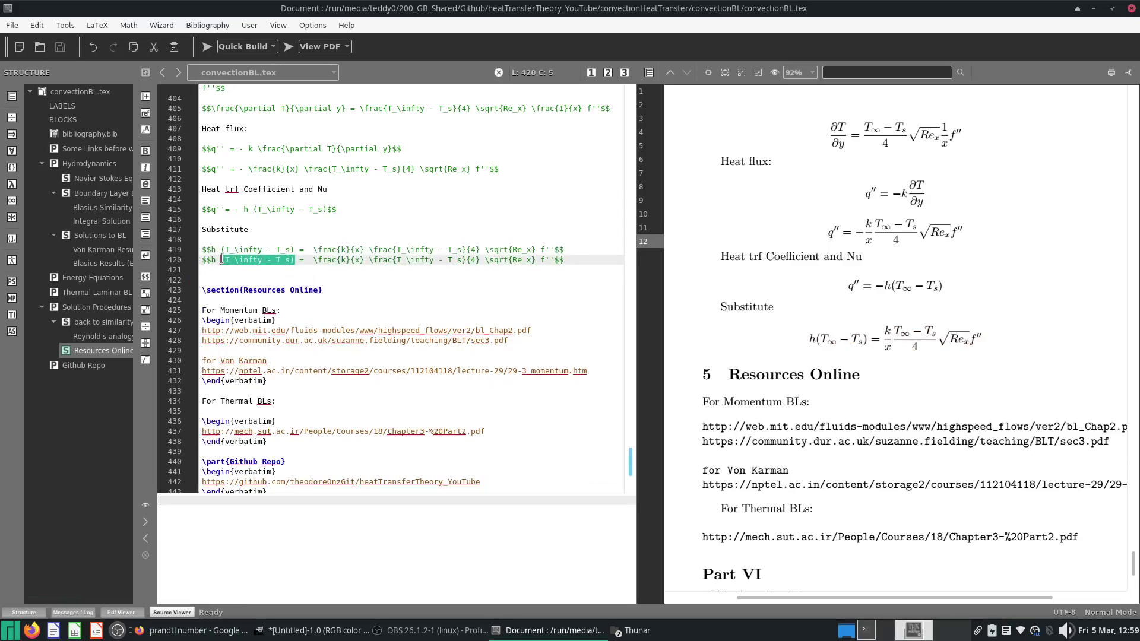
key("BackSpace")
Replace the numerator T_\infty - T_s with f'' in the duplicated h equation, delete its trailing f'', and rebuild the PDF.
key("Right")
key("Right")
key("Right")
key("Right")
key("Right")
key("Right")
key("Right")
key("Right")
key("Right")
key("Right")
key("Right")
key("Right")
key("Right")
key("shift+Right")
key("shift+Right")
key("shift+Right")
key("shift+Right")
key("shift+Right")
key("shift+Right")
key("shift+Right")
key("shift+Right")
key("shift+Right")
key("shift+Right")
key("shift+Right")
key("shift+Right")
key("shift+Right")
key("shift+Right")
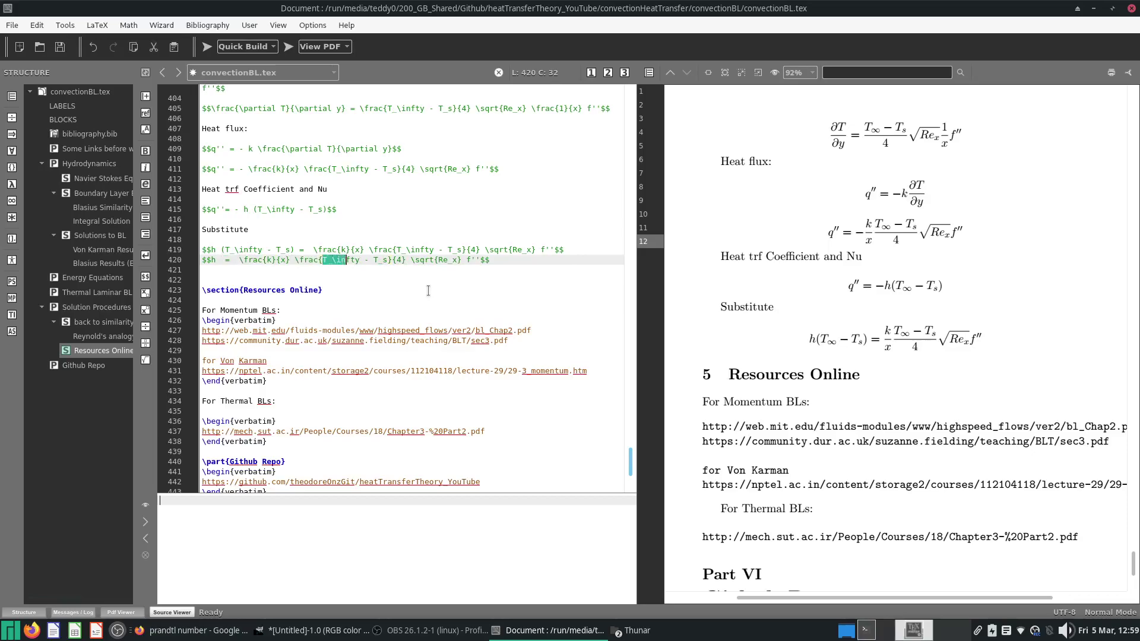
type("f''")
key("ctrl+s")
left_click_drag(410, 262, 428, 261)
key("Delete")
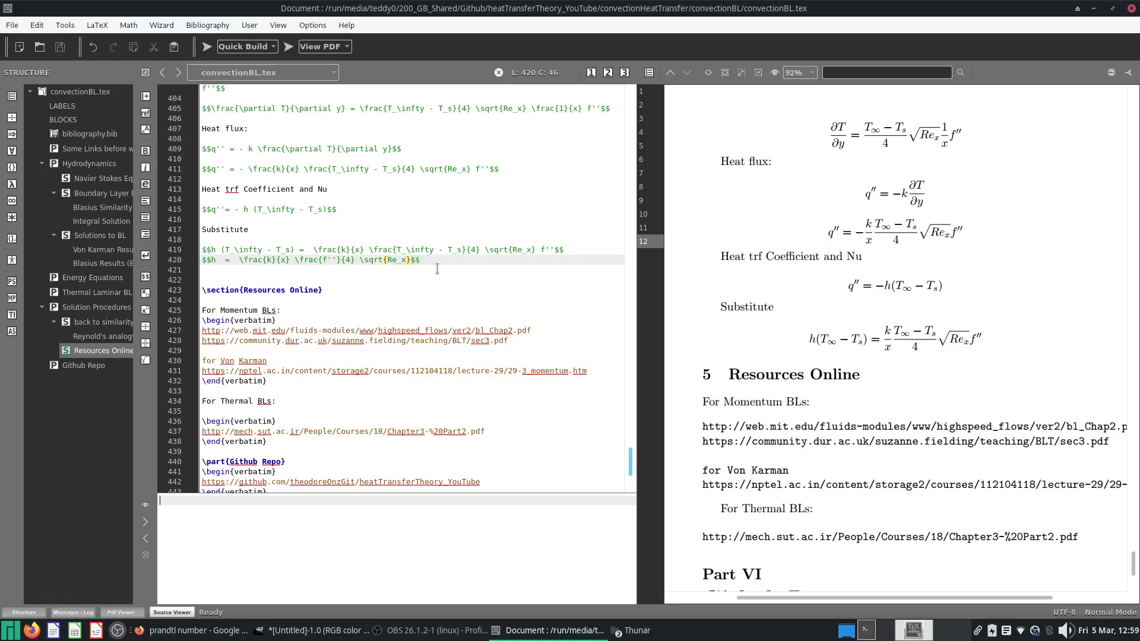
left_click(206, 46)
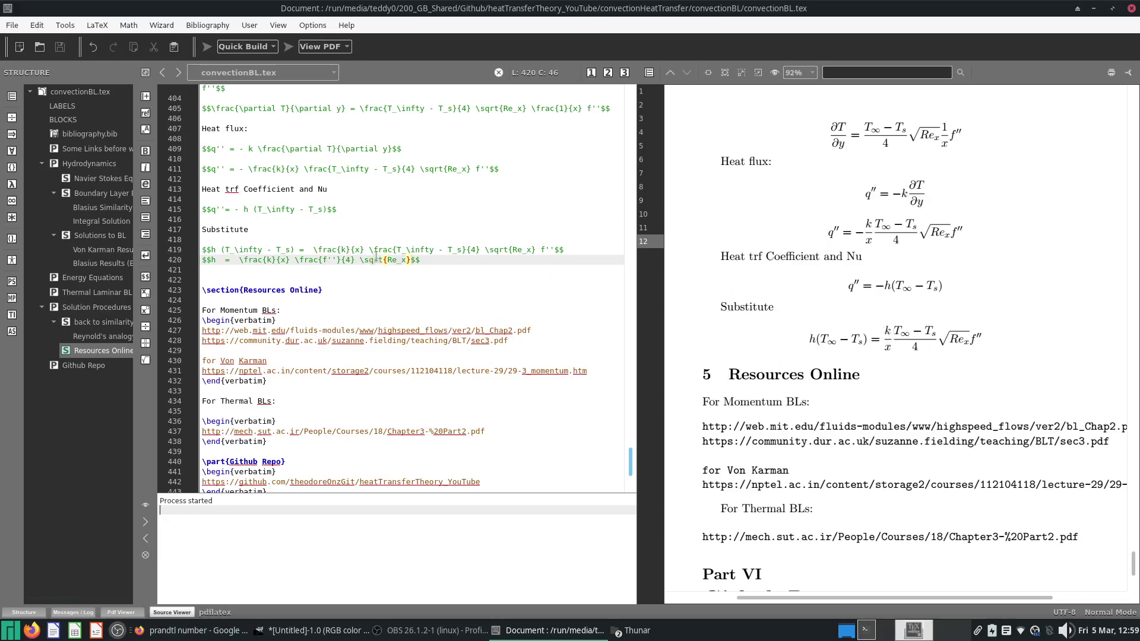
Add the line "Define:" with the display equation Nu_x \equiv \frac{hx}{k} beneath it, and rebuild the PDF.
left_click(386, 270)
key("Return")
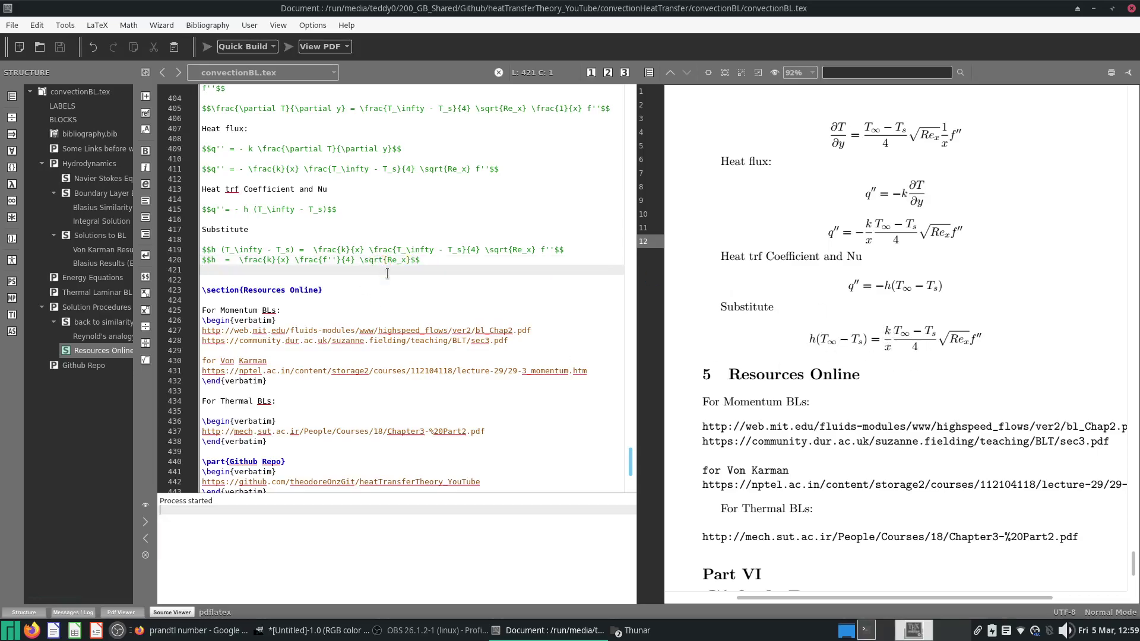
type("Define:")
key("Return")
key("Return")
type("$$$$Nu_x")
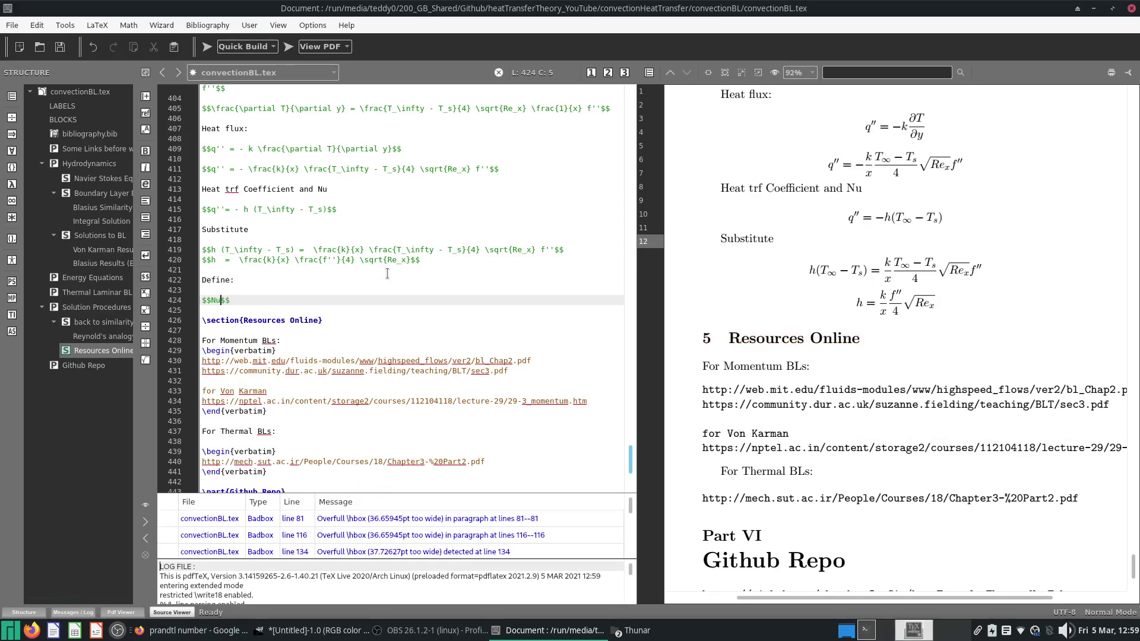
type(" \\equiv \\frac")
key("Return")
type("hx")
key("Tab")
type("k")
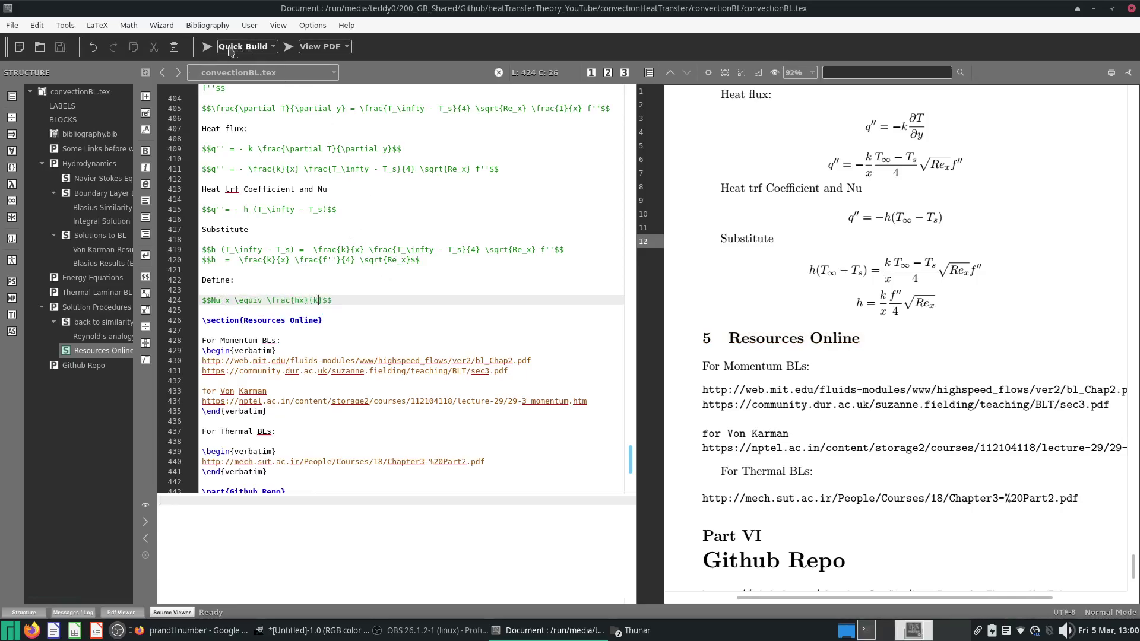
left_click(207, 46)
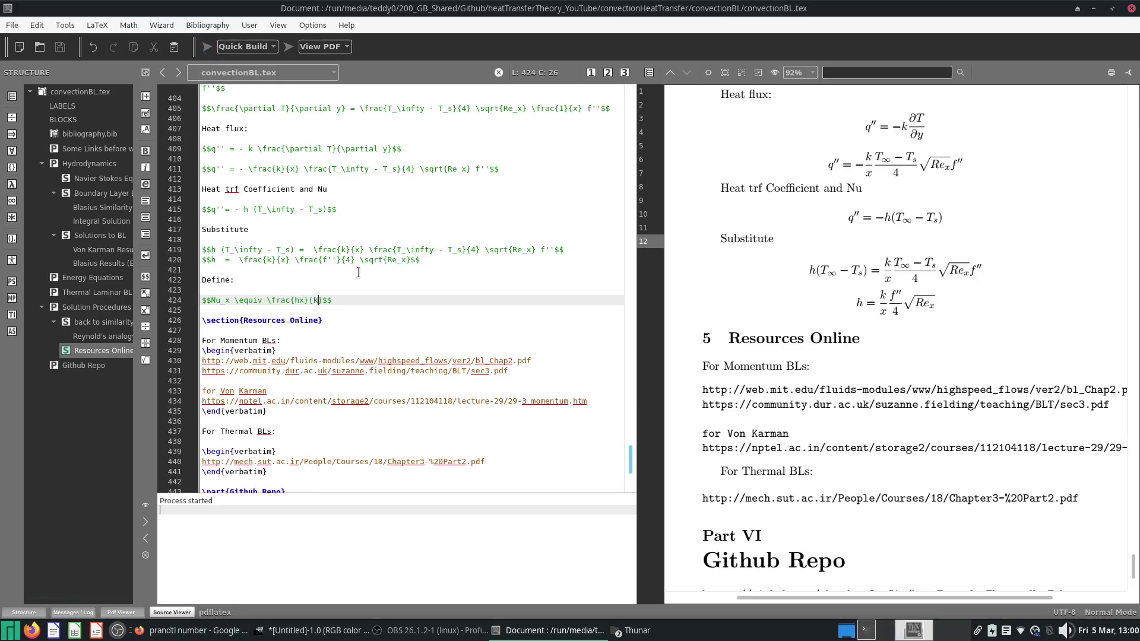
left_click(401, 281)
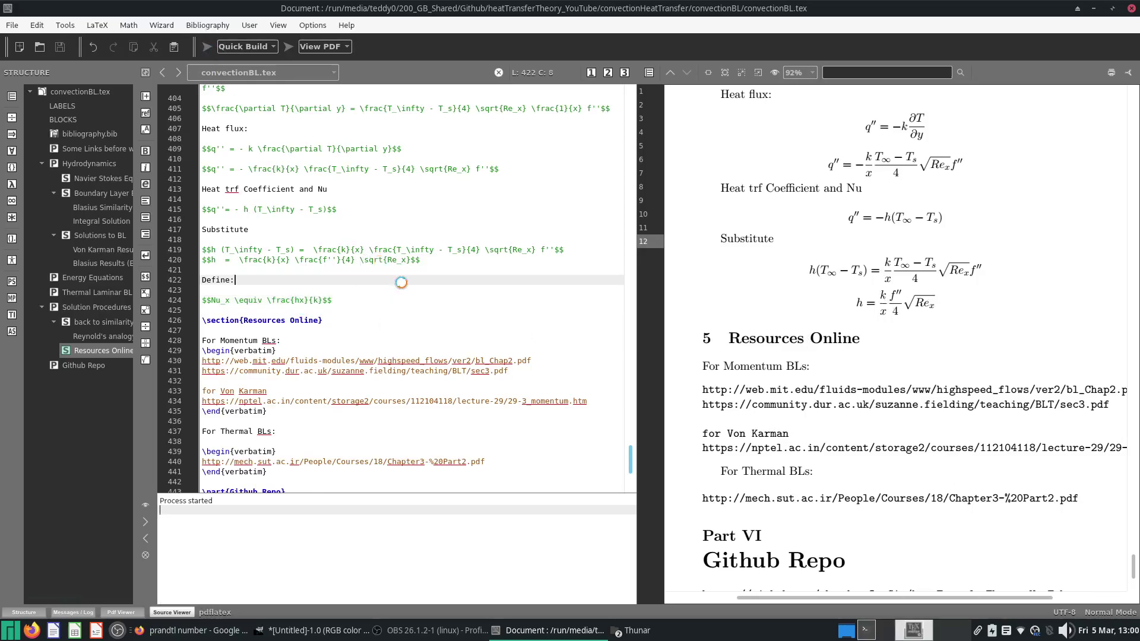
Reword the "Define:" line above the Nu_x definition as "Define Nusselt Number:" and save the document.
type("Nusselt Number")
key("ctrl+s")
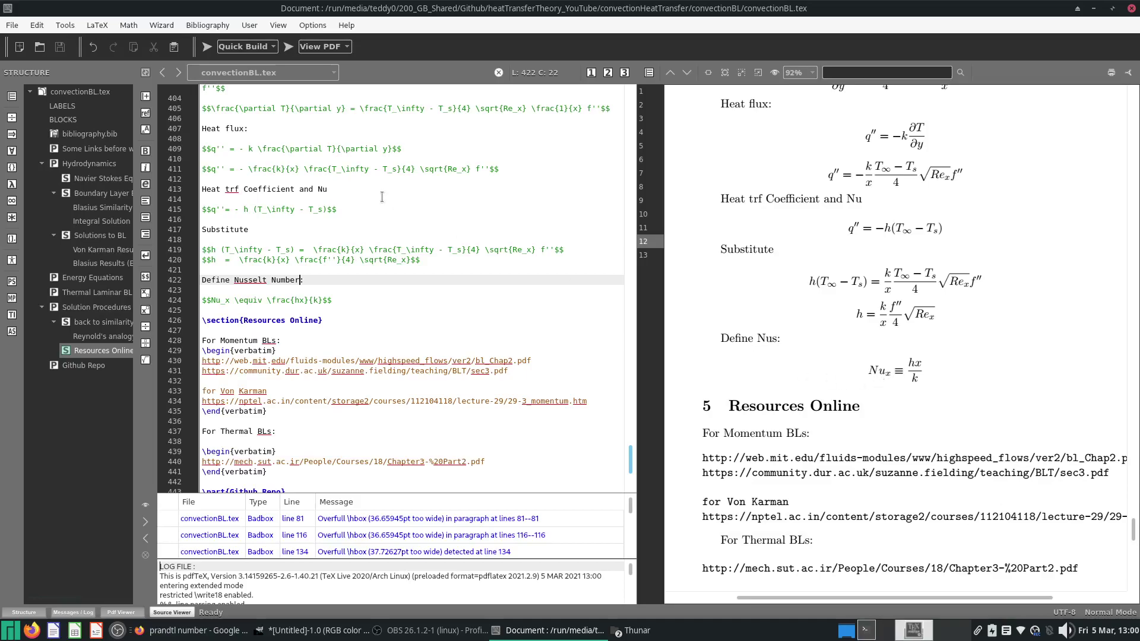
Add blank lines below the Nu_x definition, try pasting the h equation there, undo the paste, and rebuild the PDF.
triple_click(372, 259)
key("ctrl+c")
left_click(418, 309)
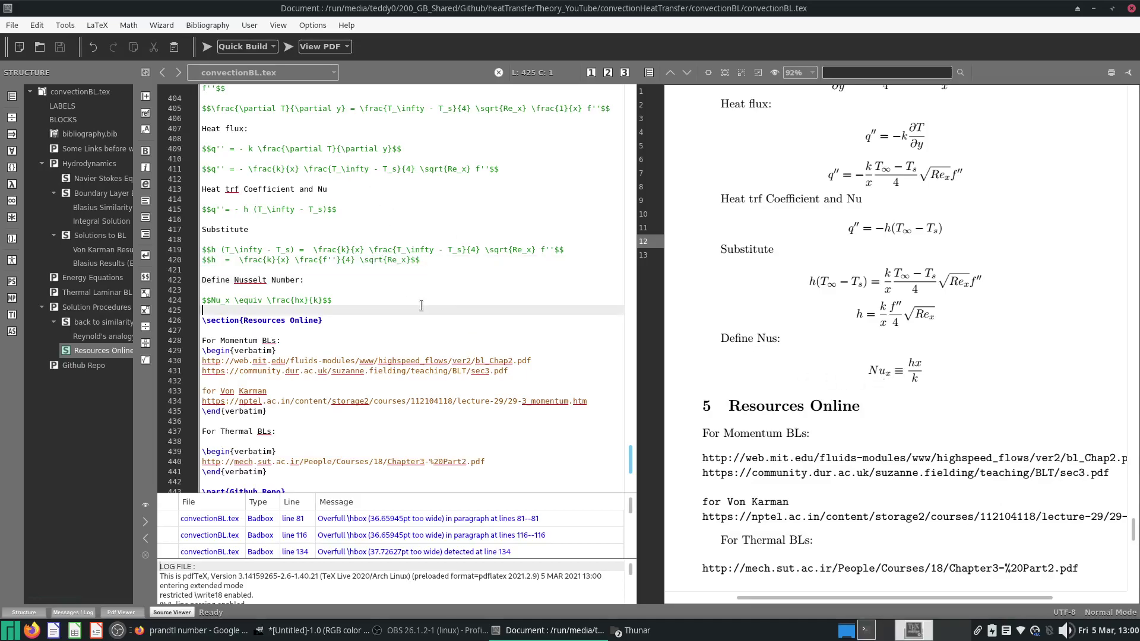
key("Return")
key("Return")
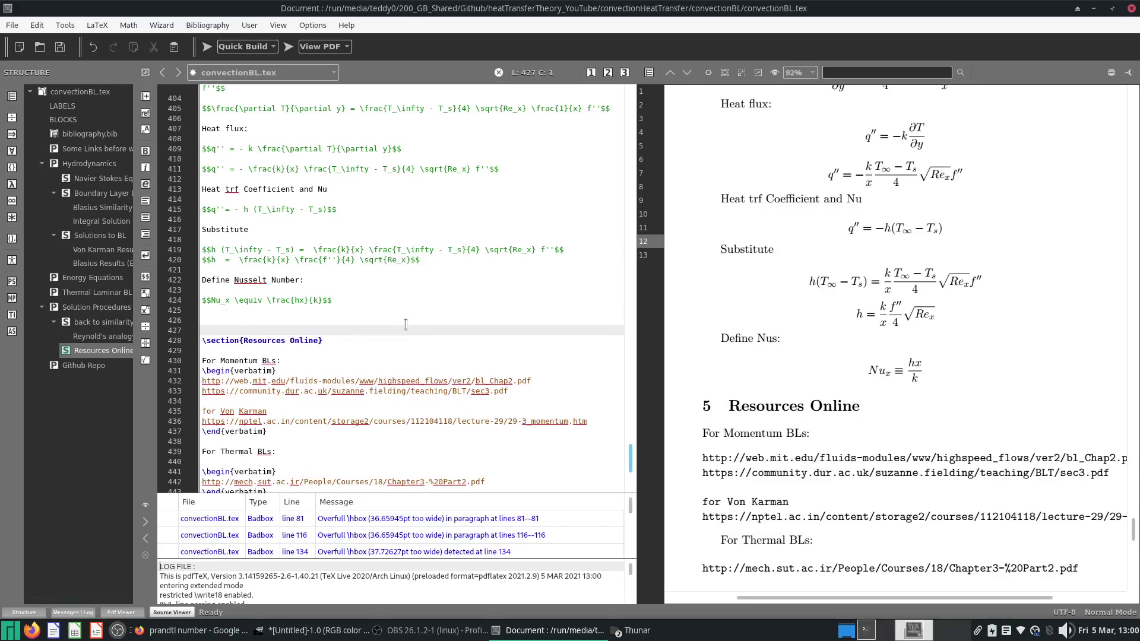
key("Up")
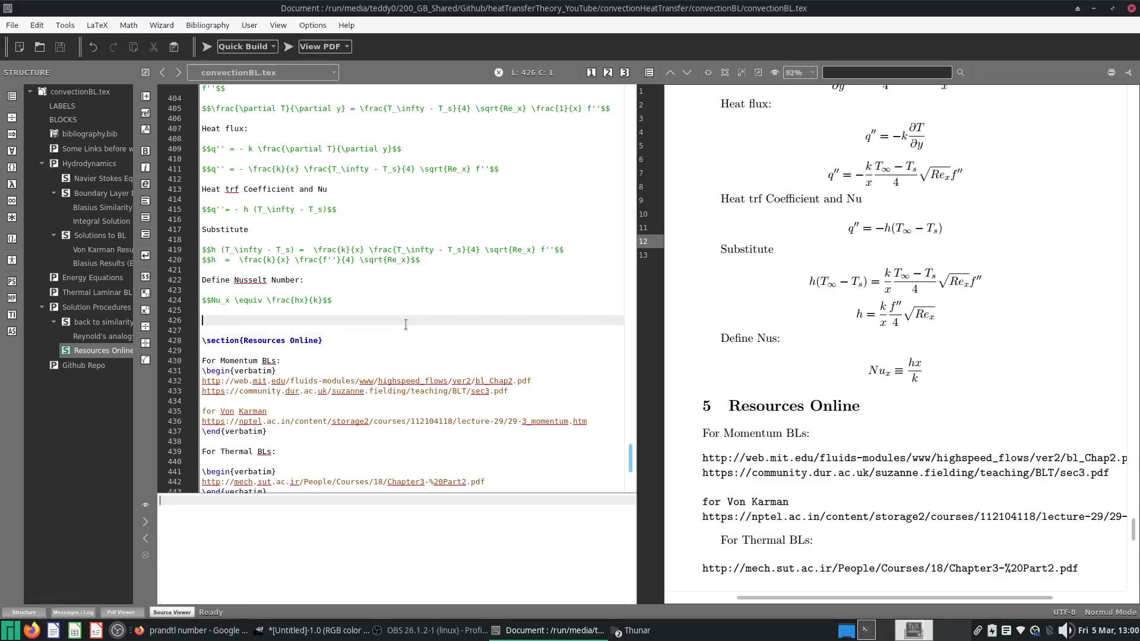
key("ctrl+v")
key("ctrl+z")
left_click(207, 46)
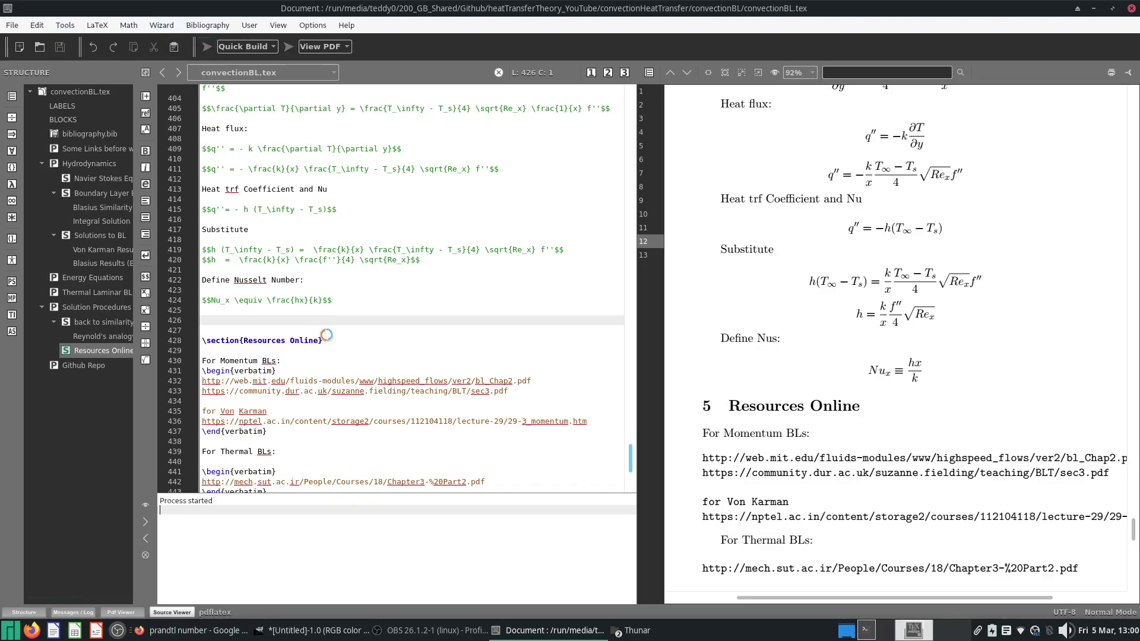
Duplicate the Nu_x \equiv \frac{hx}{k} equation on the empty line 426 below the original.
triple_click(357, 260)
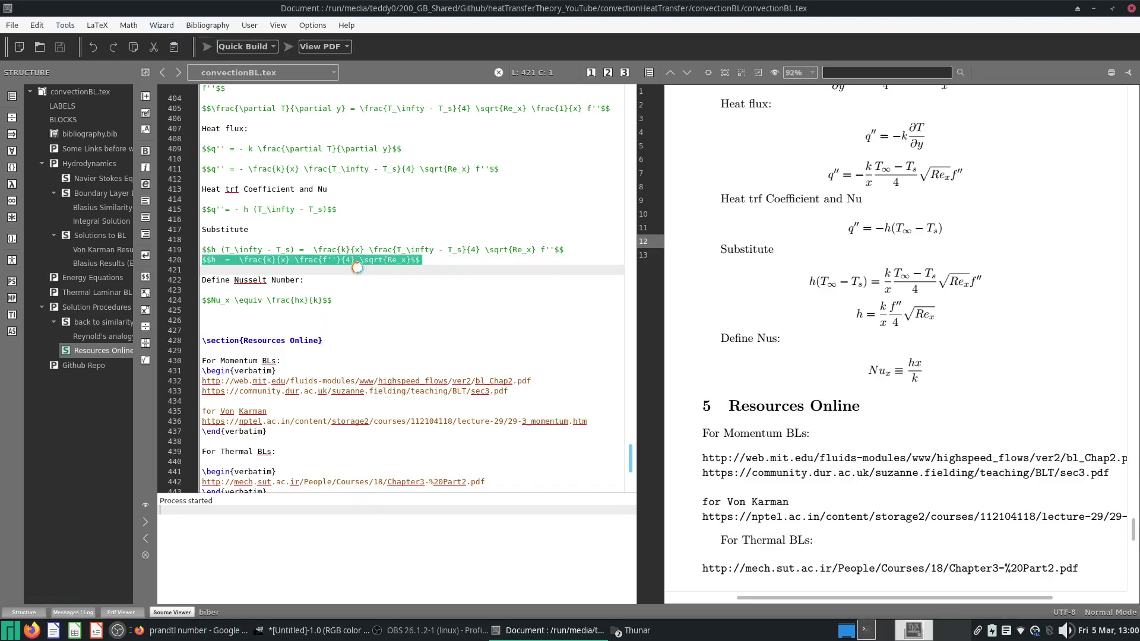
left_click(319, 321)
triple_click(230, 299)
key("ctrl+c")
left_click(240, 320)
key("ctrl+v")
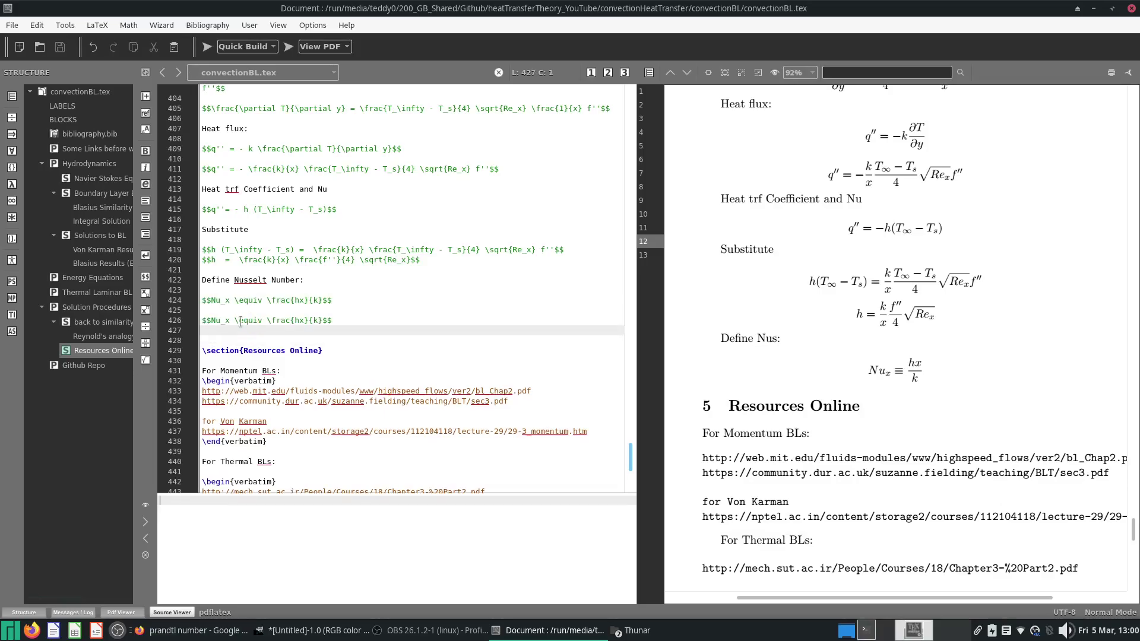
Replace \equiv \frac{hx}{k} in the duplicated Nu_x equation with = \frac{f''}{4} \sqrt{Re_x} and rebuild the PDF.
left_click_drag(233, 320, 323, 320)
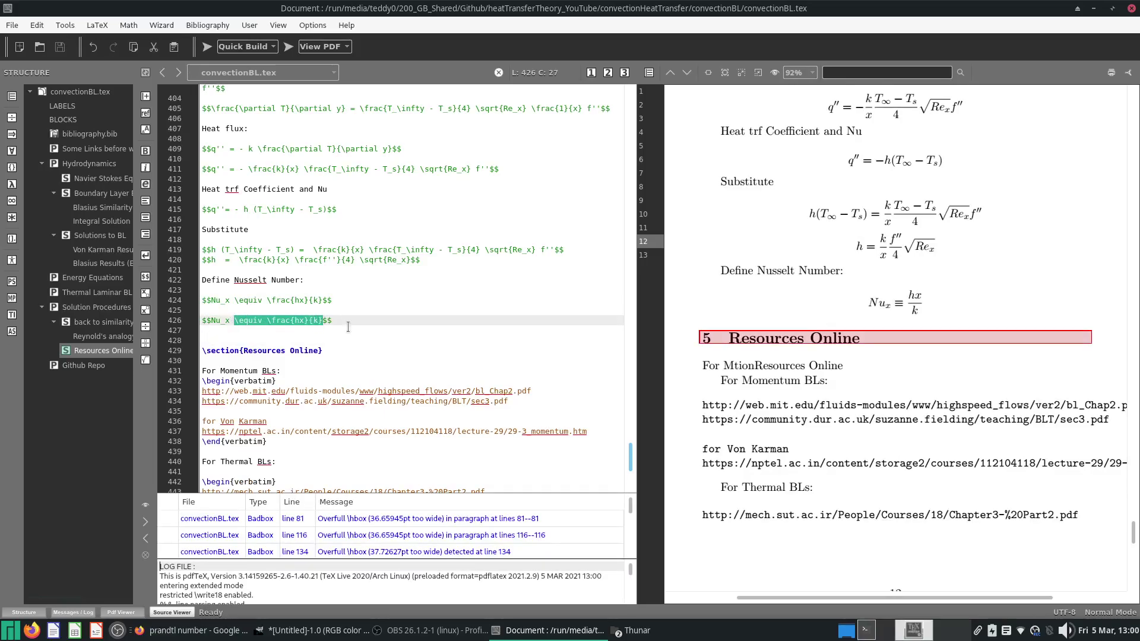
type("=")
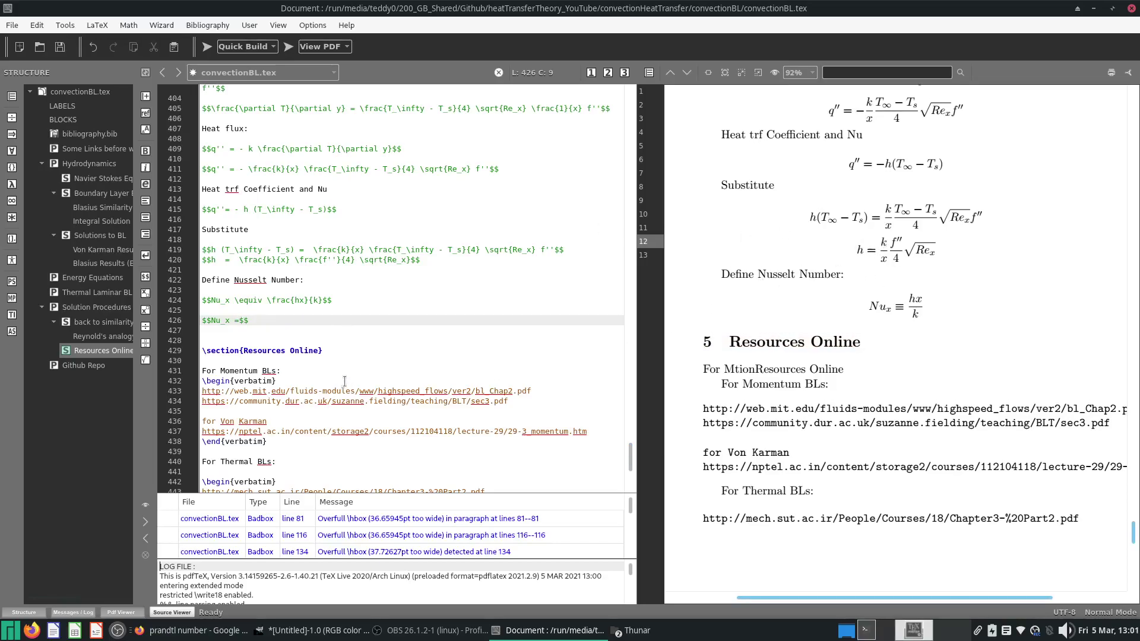
type(" \frac")
key("Return")
type("f''")
key("Tab")
type("4")
key("Tab")
type("\\sqrt")
key("Return")
type("Re_x")
left_click(207, 47)
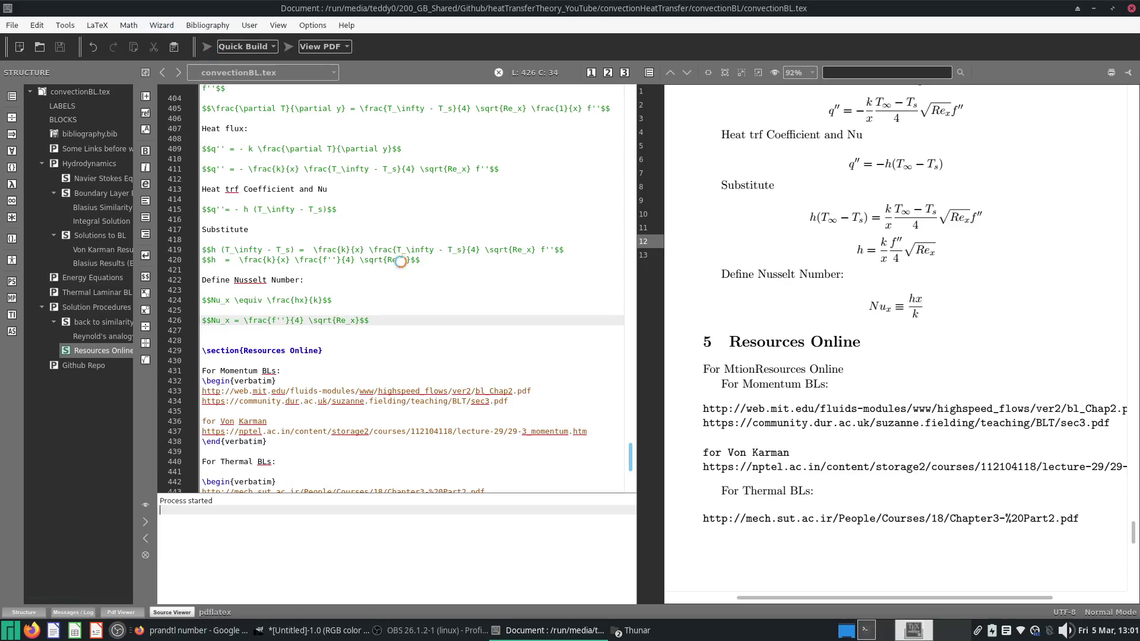
Add the line "What is the value of f'' (look at textbook, or solve it yourself)" before the Resources Online section and rebuild the PDF.
left_click(429, 342)
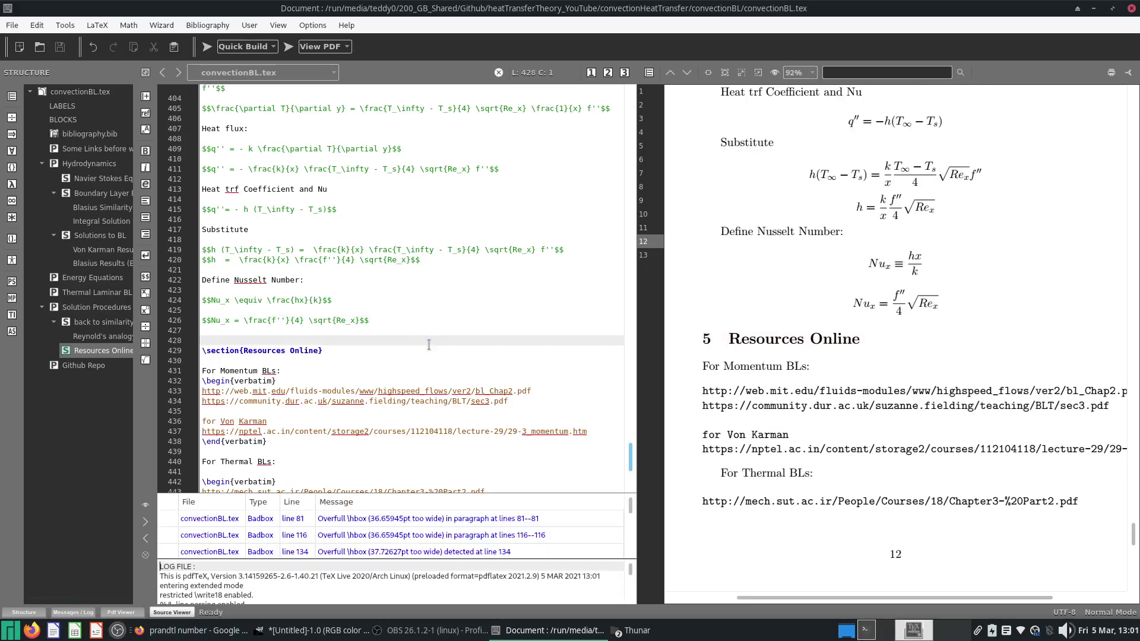
type("What is the value")
key("BackSpace")
type("ue of f'' (look at textbook, or so")
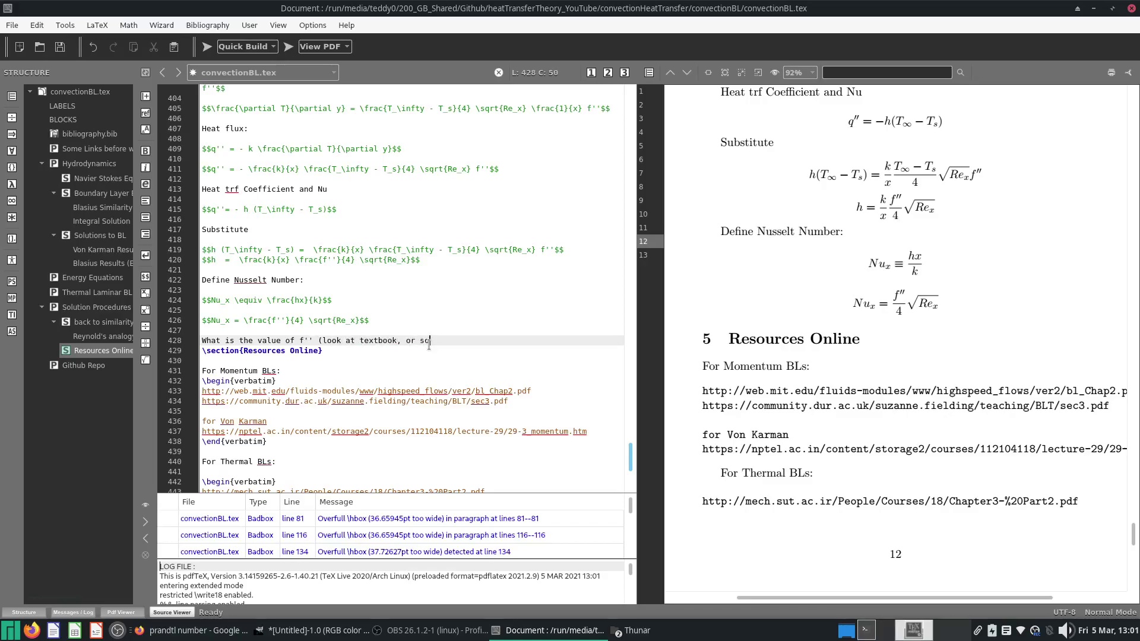
type("lve it yourself)")
key("Return")
key("Return")
key("F5")
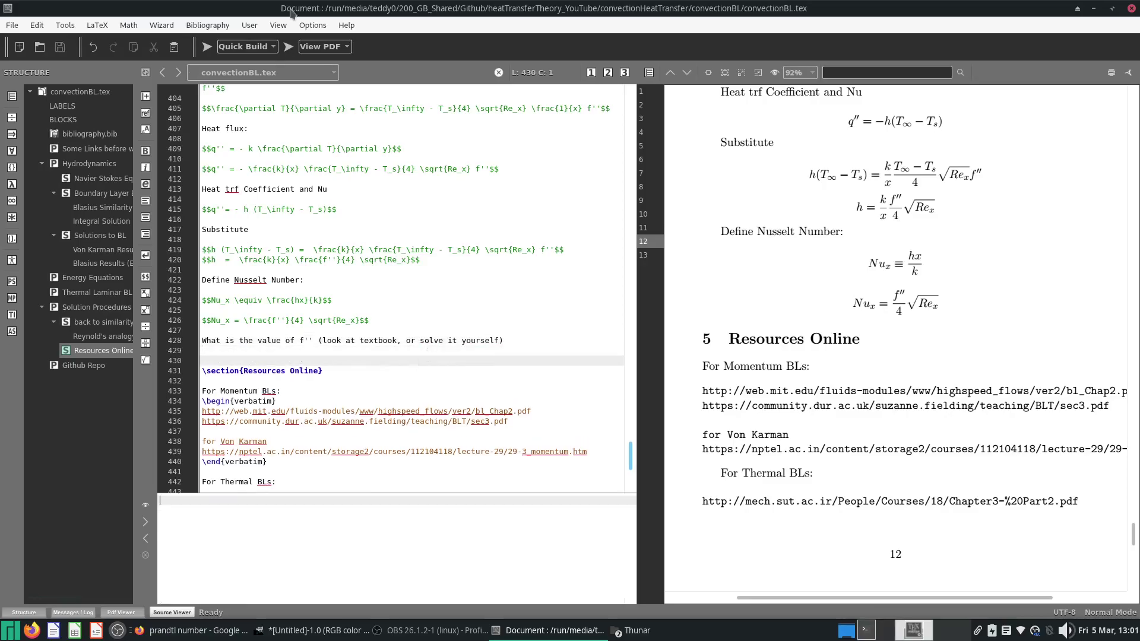
Copy the equation Nu_x = \frac{f''}{4} \sqrt{Re_x} beneath the question about f'' and rebuild the PDF.
scroll(870, 439, "up", 20)
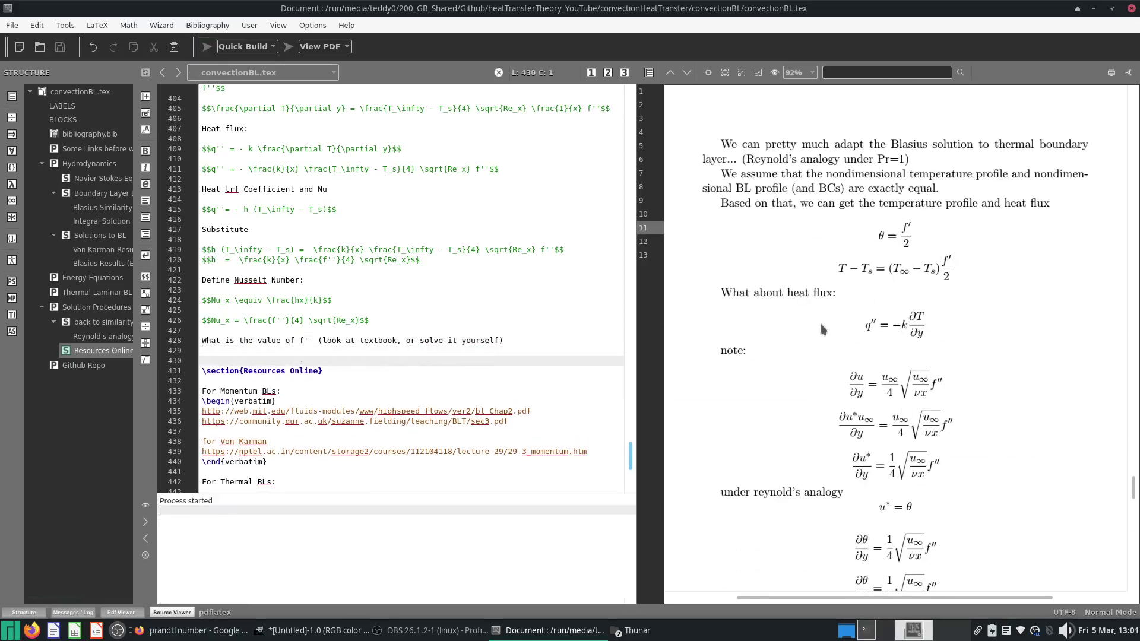
scroll(923, 321, "up", 3)
scroll(946, 423, "down", 5)
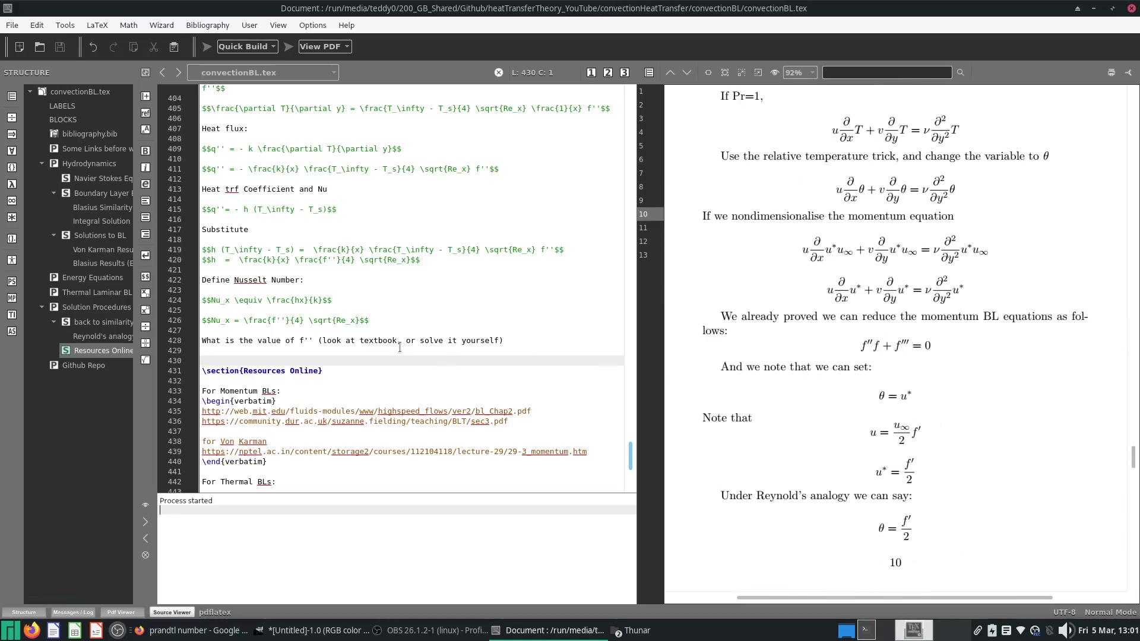
double_click(327, 321)
triple_click(327, 321)
key("ctrl+c")
left_click(339, 356)
key("ctrl+v")
key("F5")
left_click(331, 357)
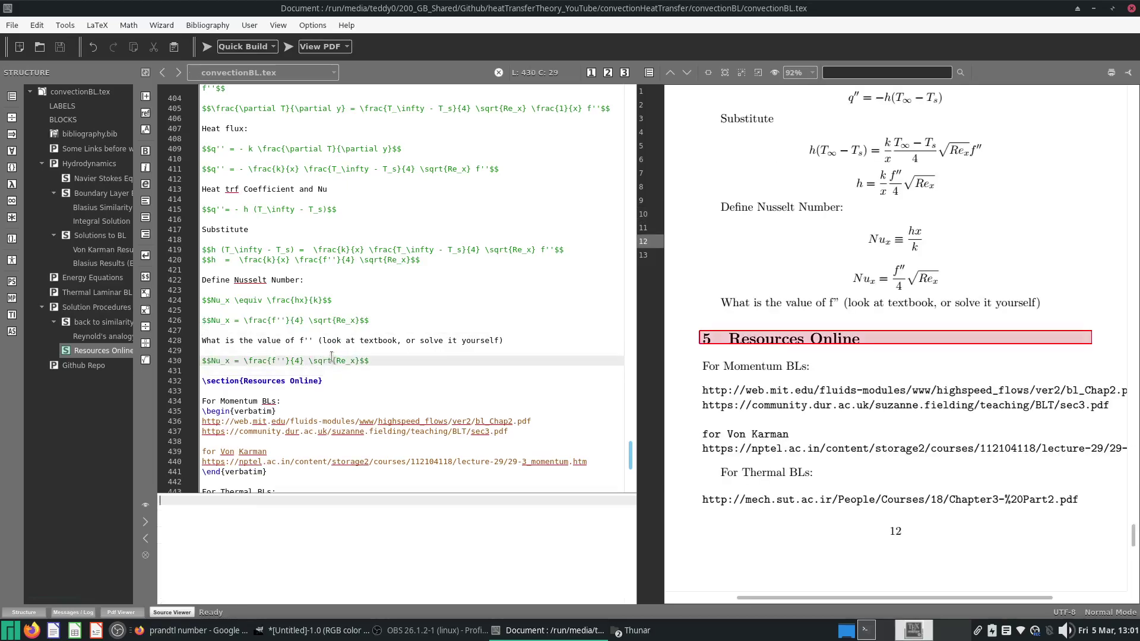
key("super+p")
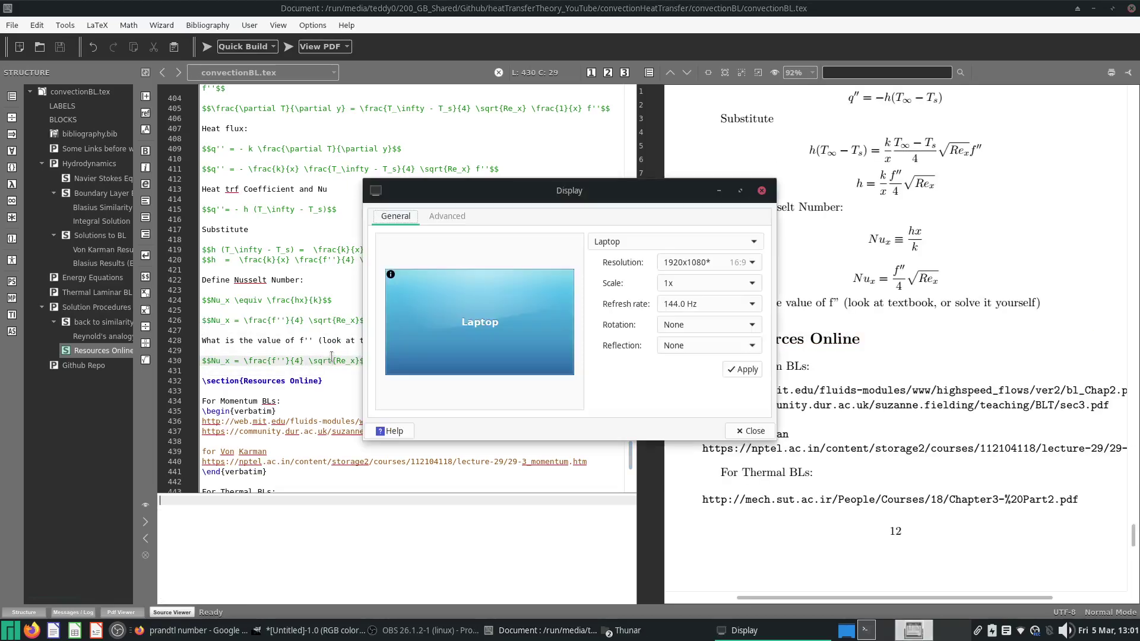
key("Escape")
Insert the display equation f'' = 1.328 between the question and the copied Nu_x equation, and rebuild the PDF.
left_click(394, 353)
key("Return")
key("Return")
key("Up")
type("$$$$")
key("Down")
key("Down")
key("Up")
key("Up")
type("f'' =")
key("ctrl+s")
type("1.")
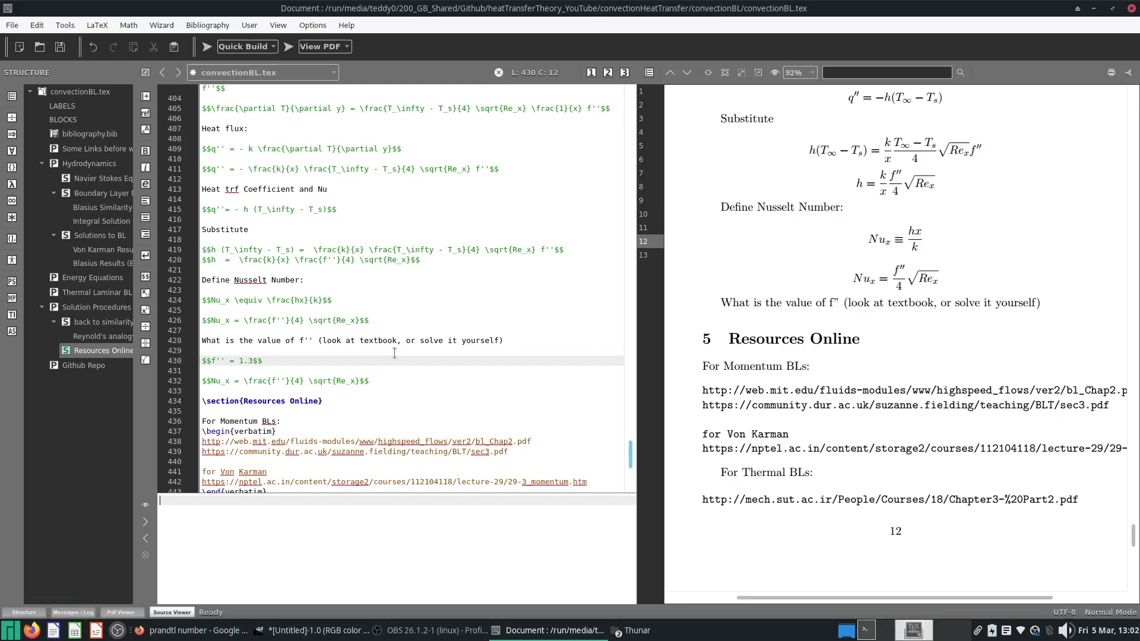
type("328")
key("F5")
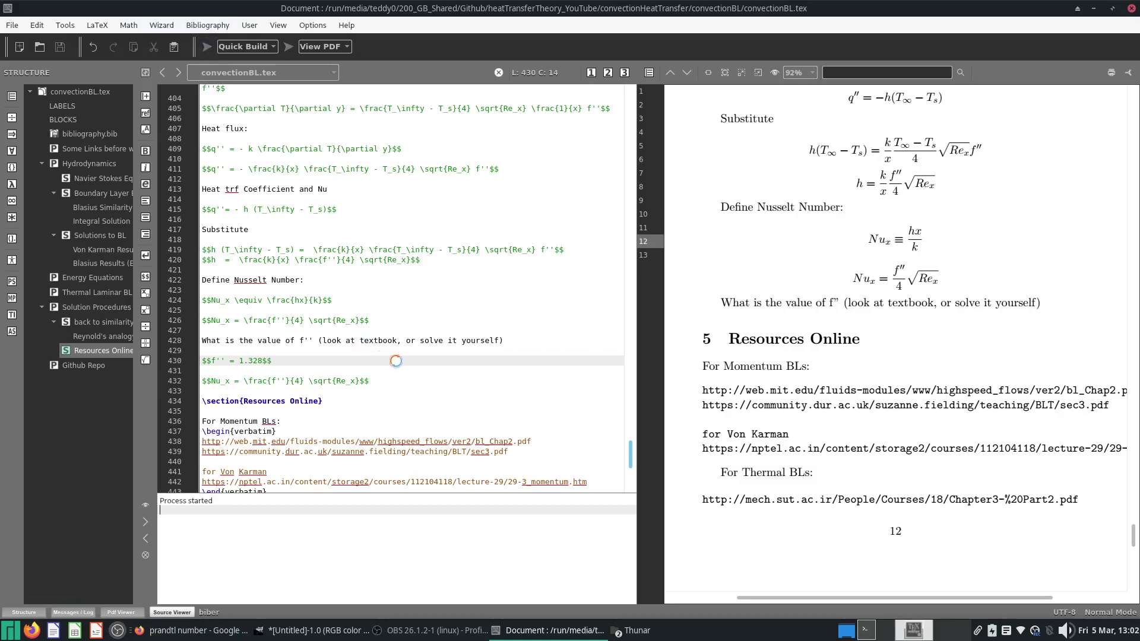
Insert the text line "at y=0" directly above the f'' = 1.328 equation and rebuild the PDF.
key("Home")
key("Return")
key("Up")
type("at y=0")
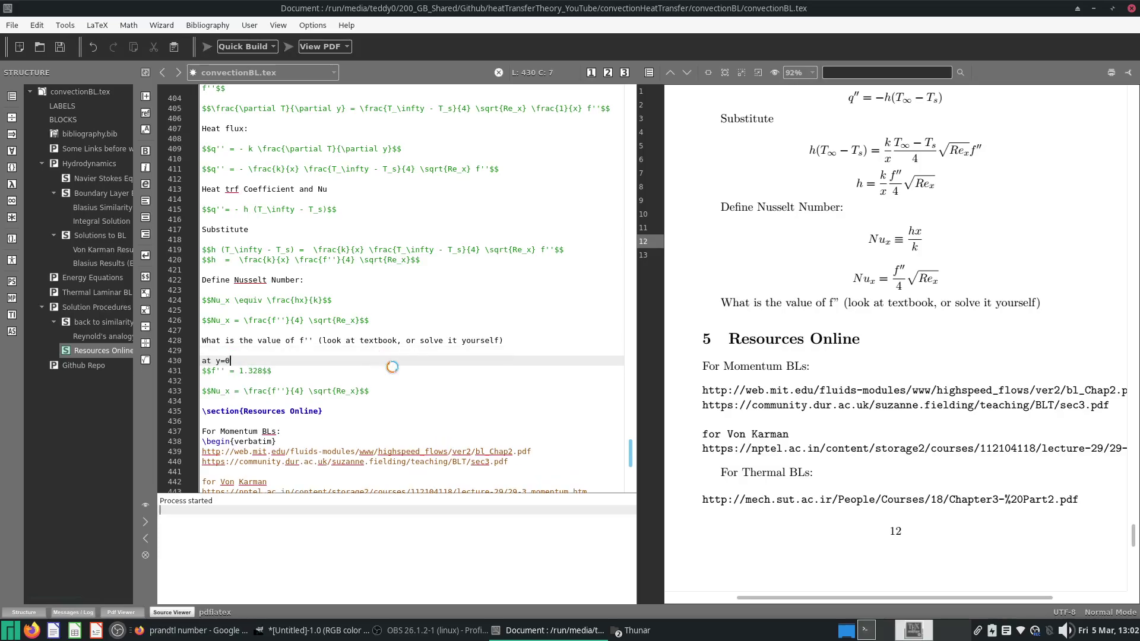
key("F5")
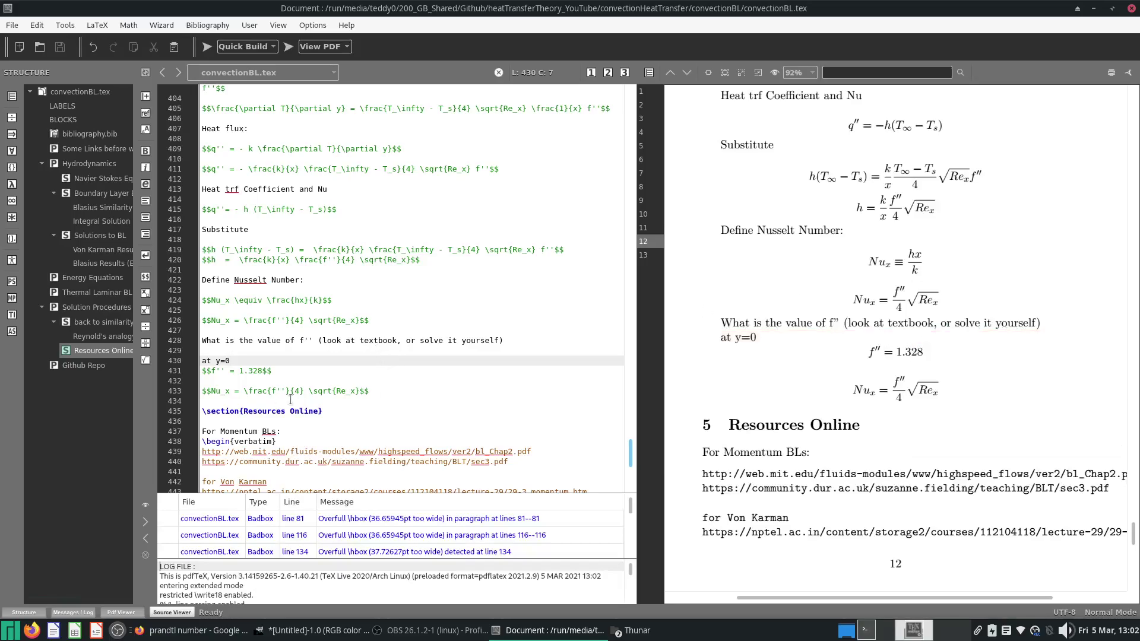
Replace the numerator f'' with 1.328 in the last Nu_x equation, append an equals sign after \sqrt{Re_x}, and save.
left_click_drag(287, 390, 272, 390)
type("1.328")
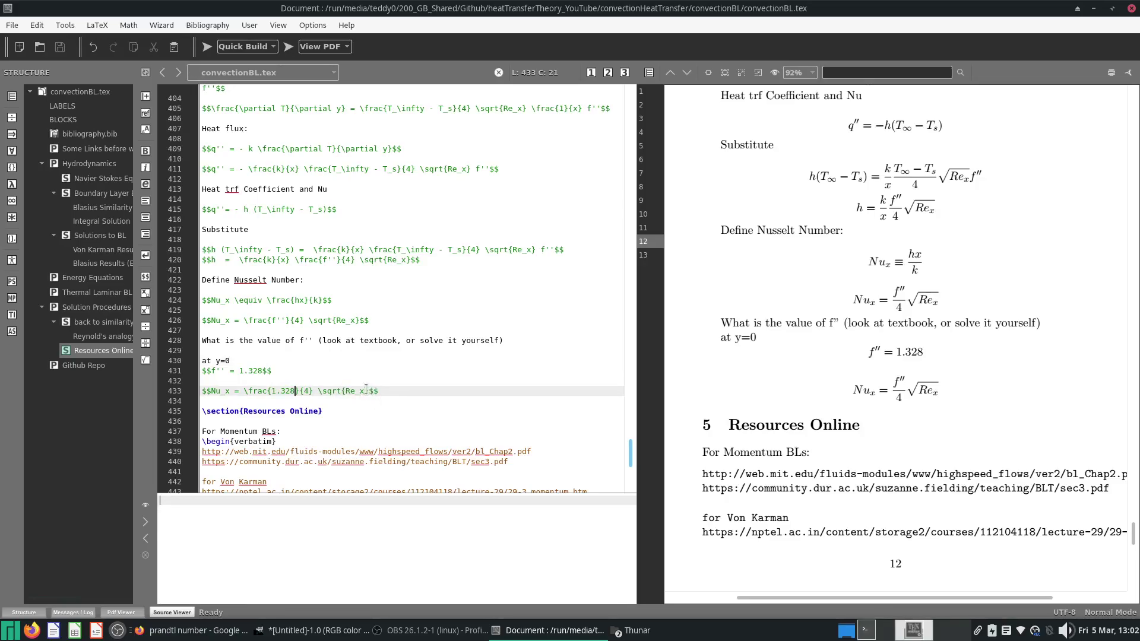
left_click(372, 390)
type("=")
key("ctrl+s")
Open a new LibreOffice Calc spreadsheet and calculate =1.328/4 in cell D4.
left_click(53, 630)
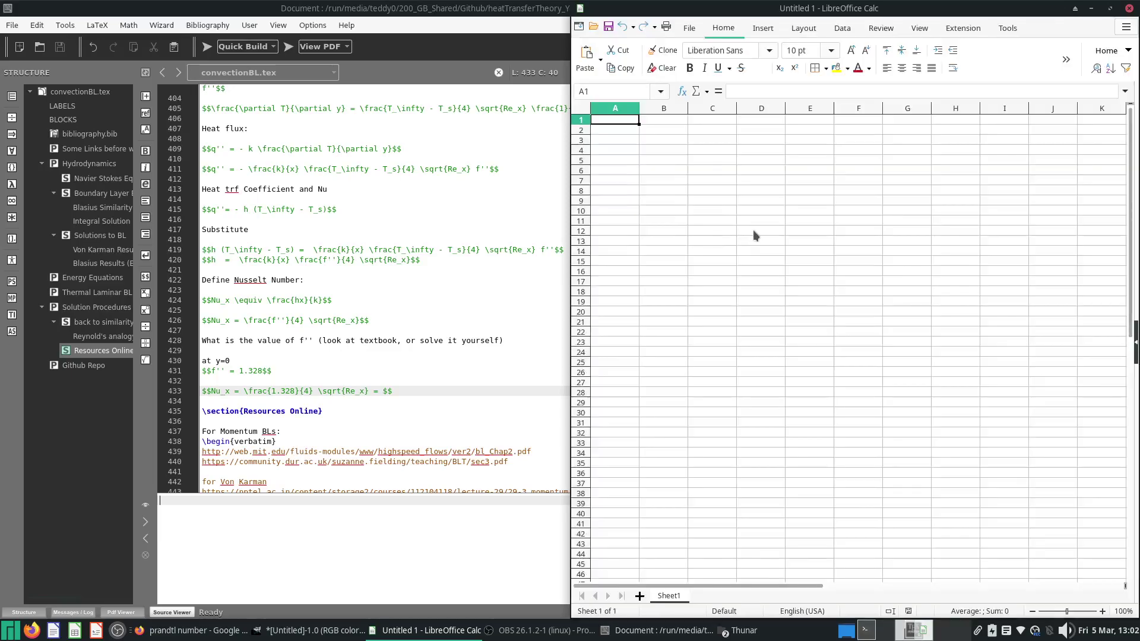
left_click(736, 229)
left_click(739, 150)
type("=1.")
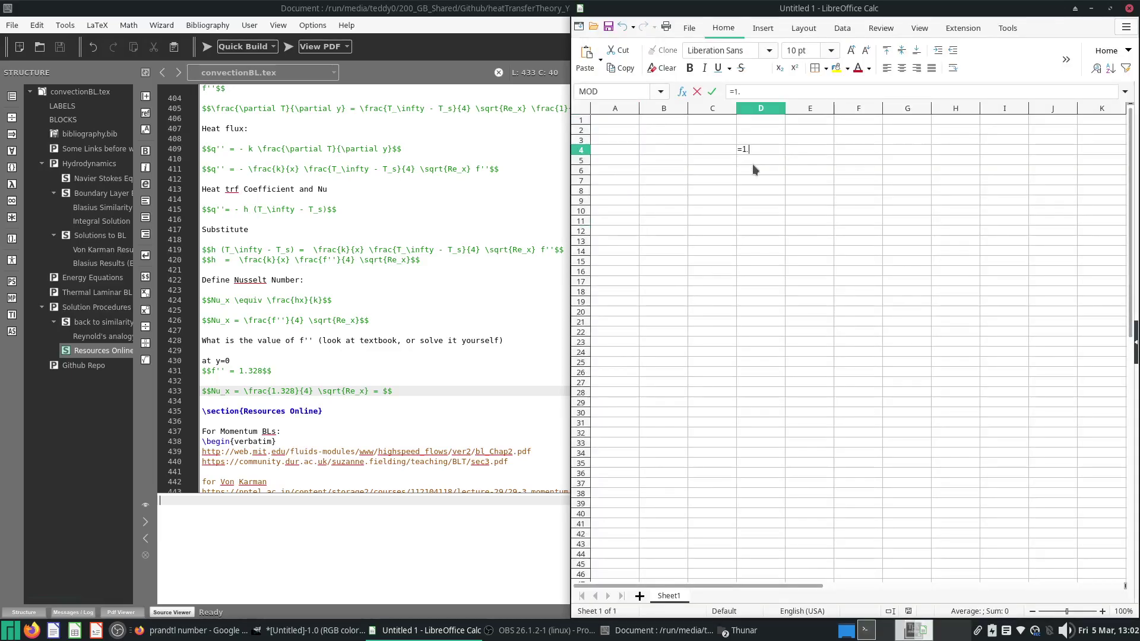
type("328/4")
key("Return")
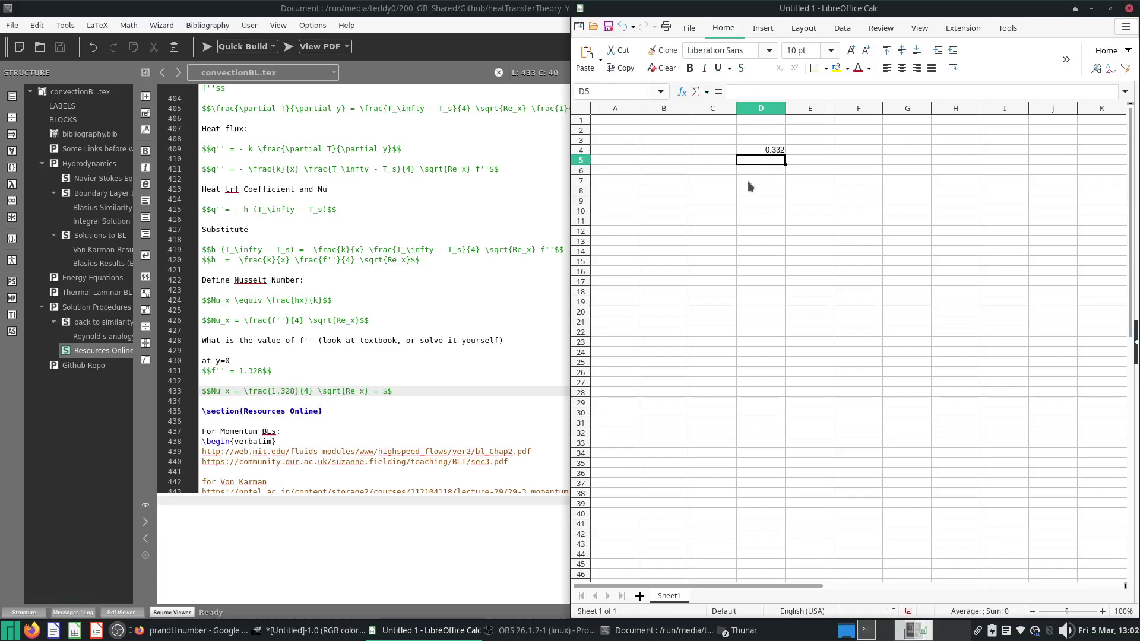
Return to the LaTeX document, complete the last Nu_x equation with = 0.332 \sqrt{Re_x}, and rebuild the PDF.
left_click(375, 390)
type("= 0.332 ")
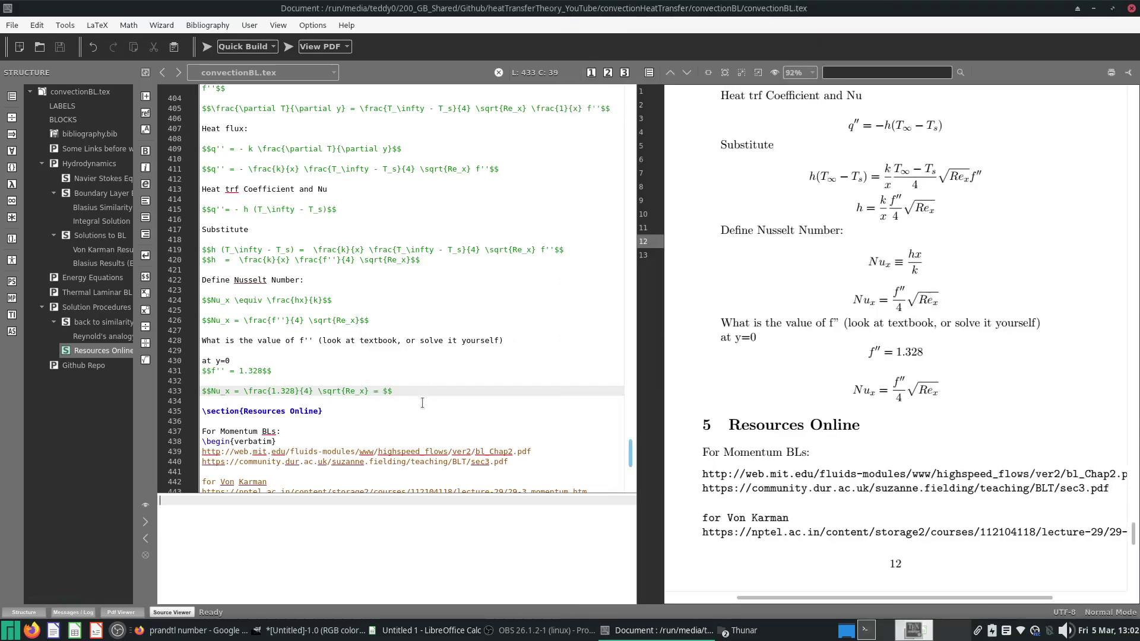
type("\\sqrt")
key("Return")
type("Re")
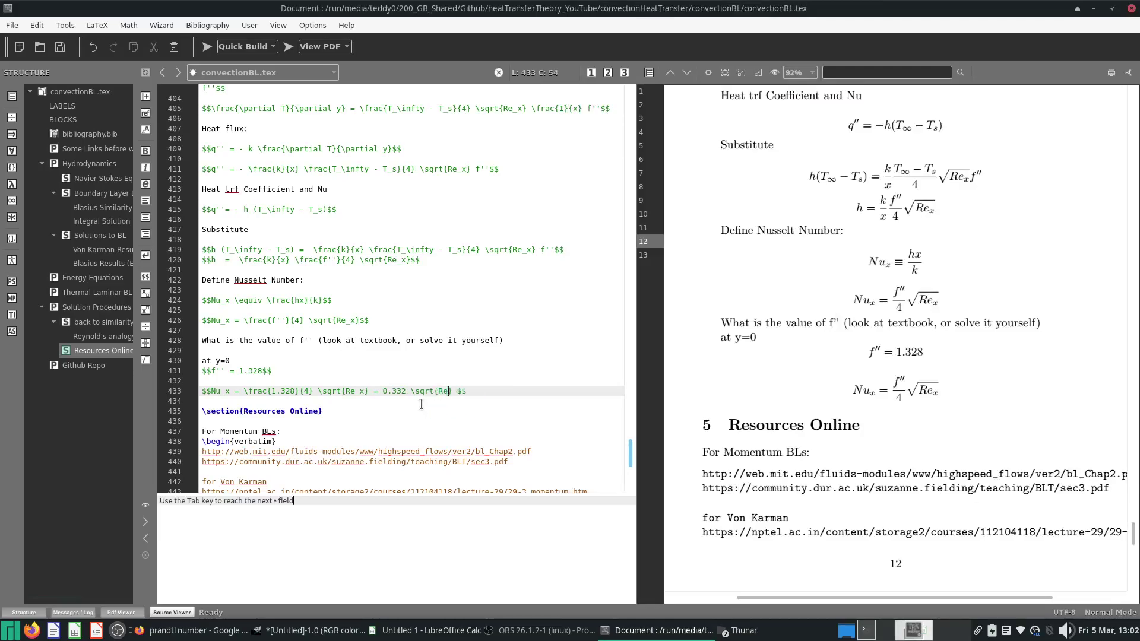
type("_x")
key("F5")
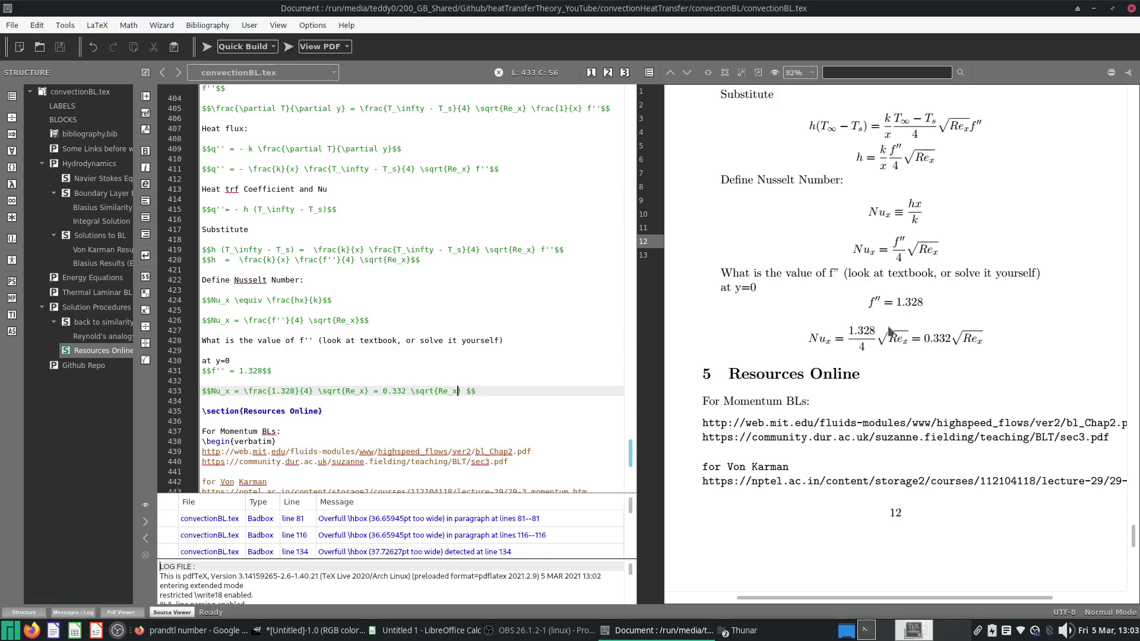
Review the PDF derivation from the similarity solution section through to the final Nusselt number equation.
scroll(889, 330, "up", 15)
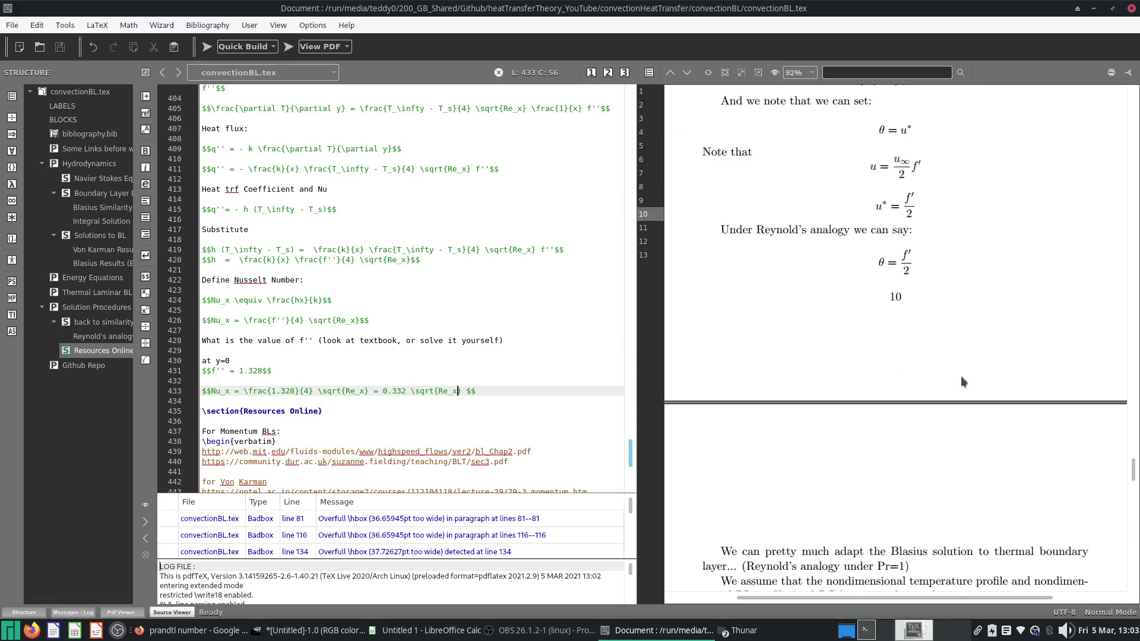
scroll(855, 263, "up", 15)
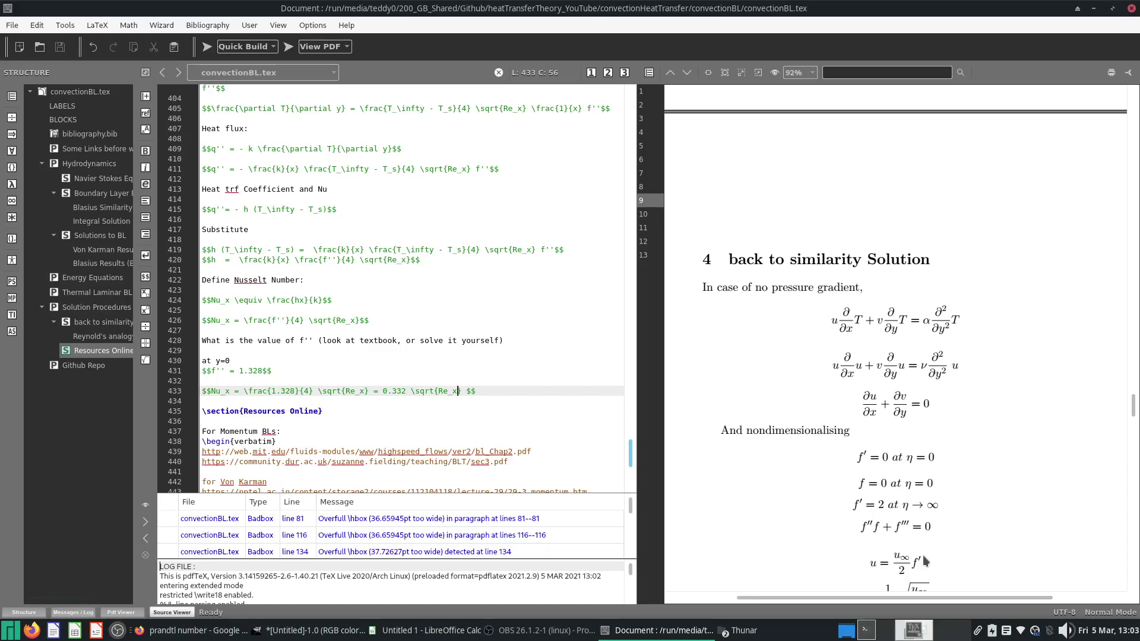
scroll(810, 492, "down", 10)
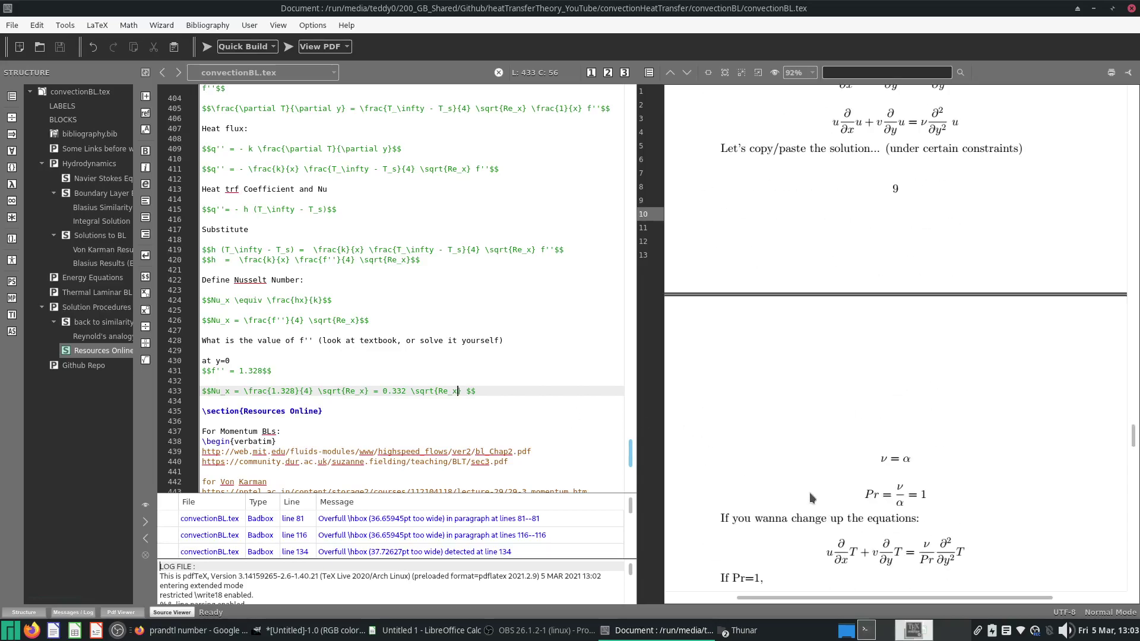
scroll(814, 501, "down", 10)
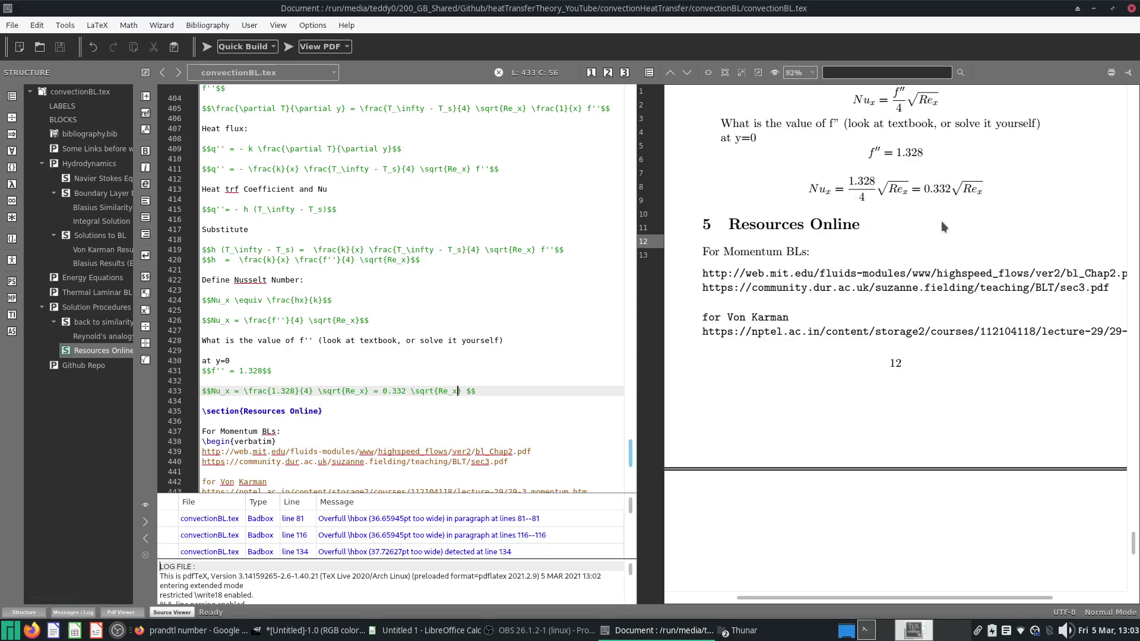
scroll(919, 232, "up", 2)
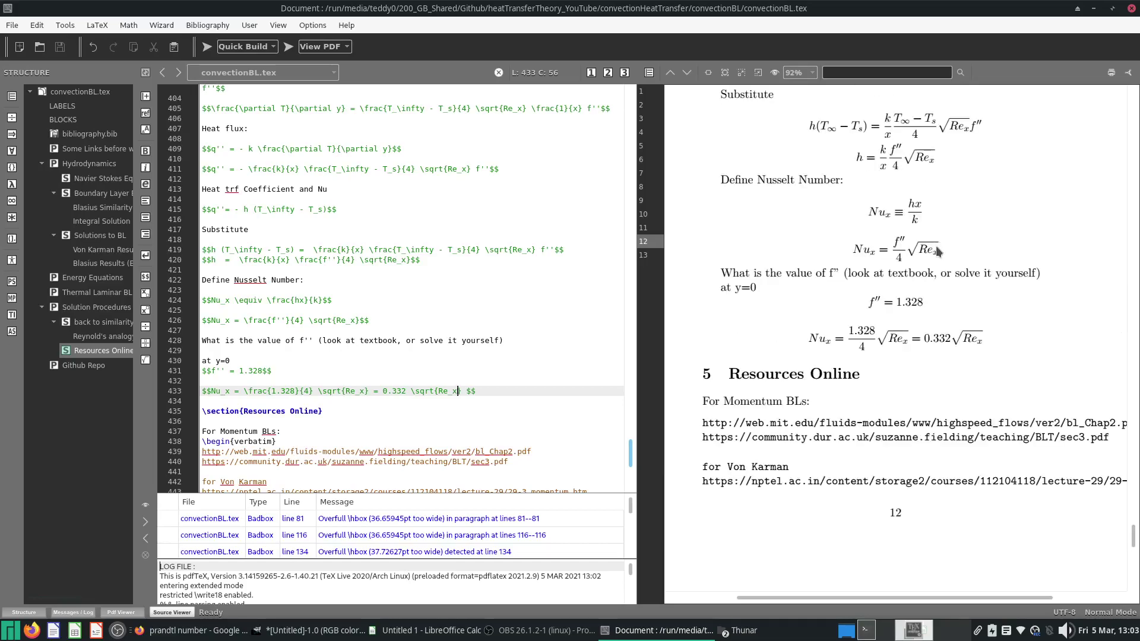